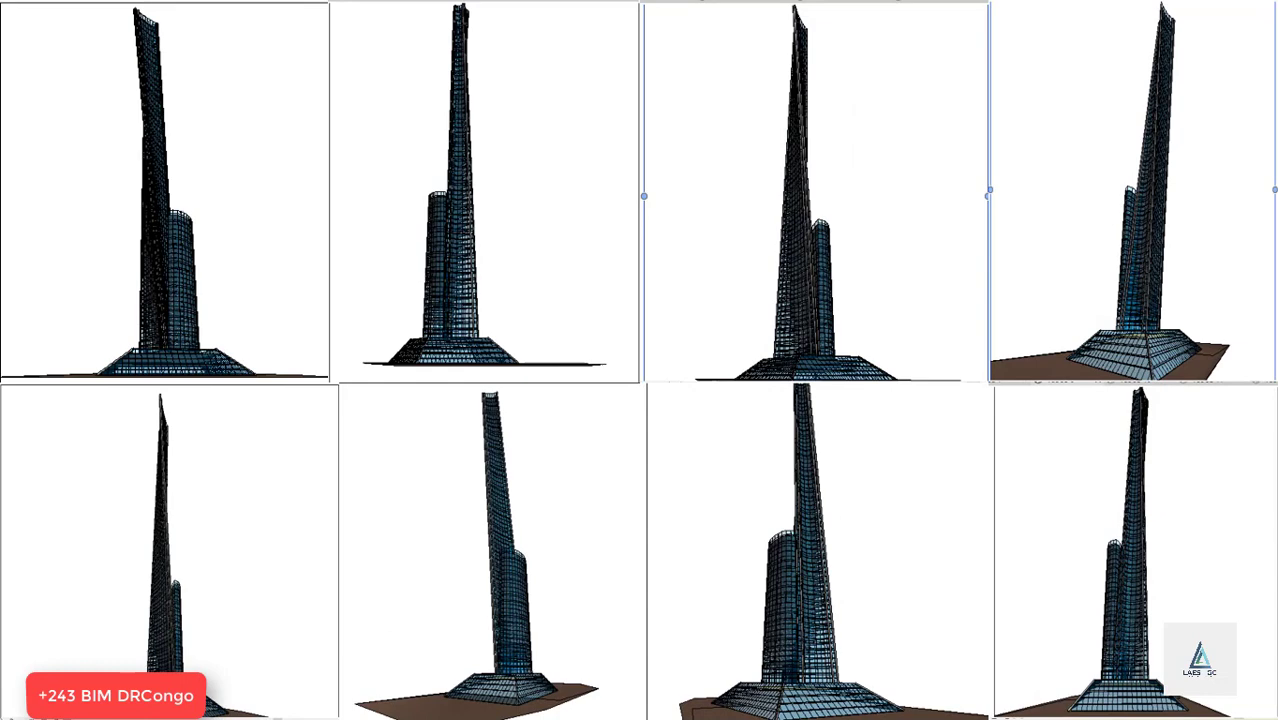
Step: Switch to Autodesk Revit with the Level 1 floor plan of the Gabarit2 project
{"action": "key", "text": "alt+Tab"}
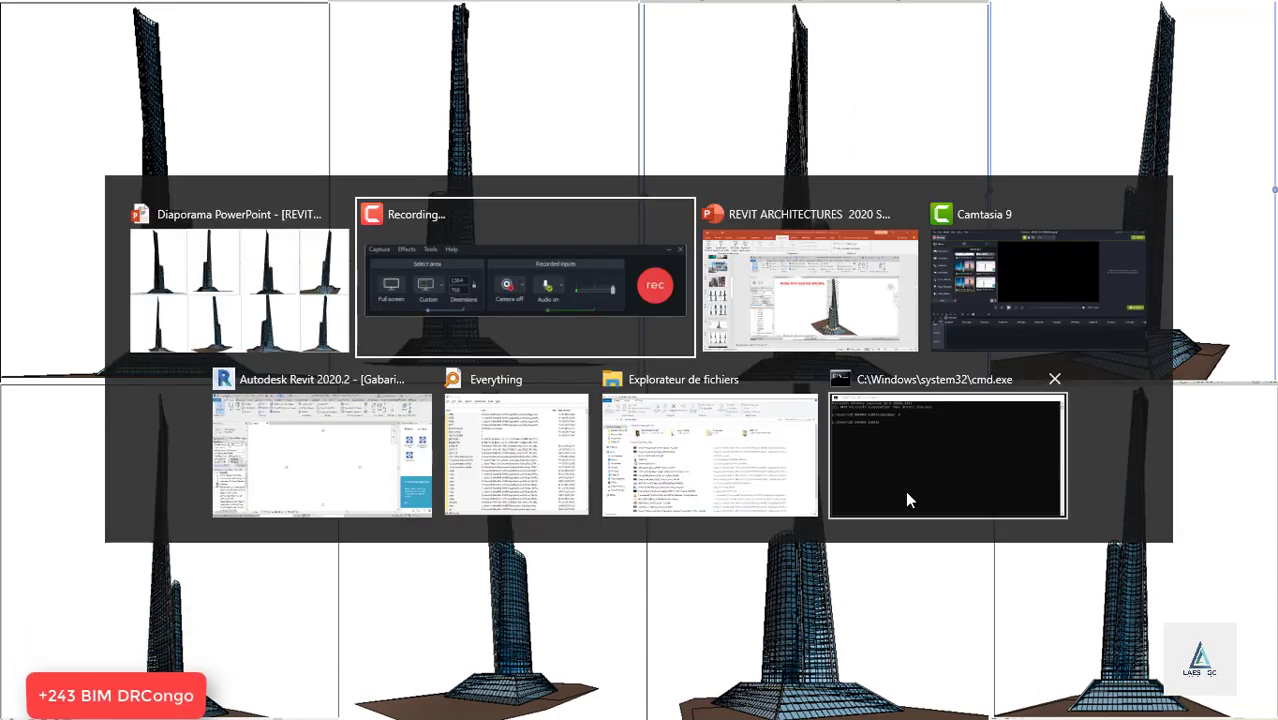
{"action": "key", "text": "alt+Tab"}
{"action": "key", "text": "alt+Tab"}
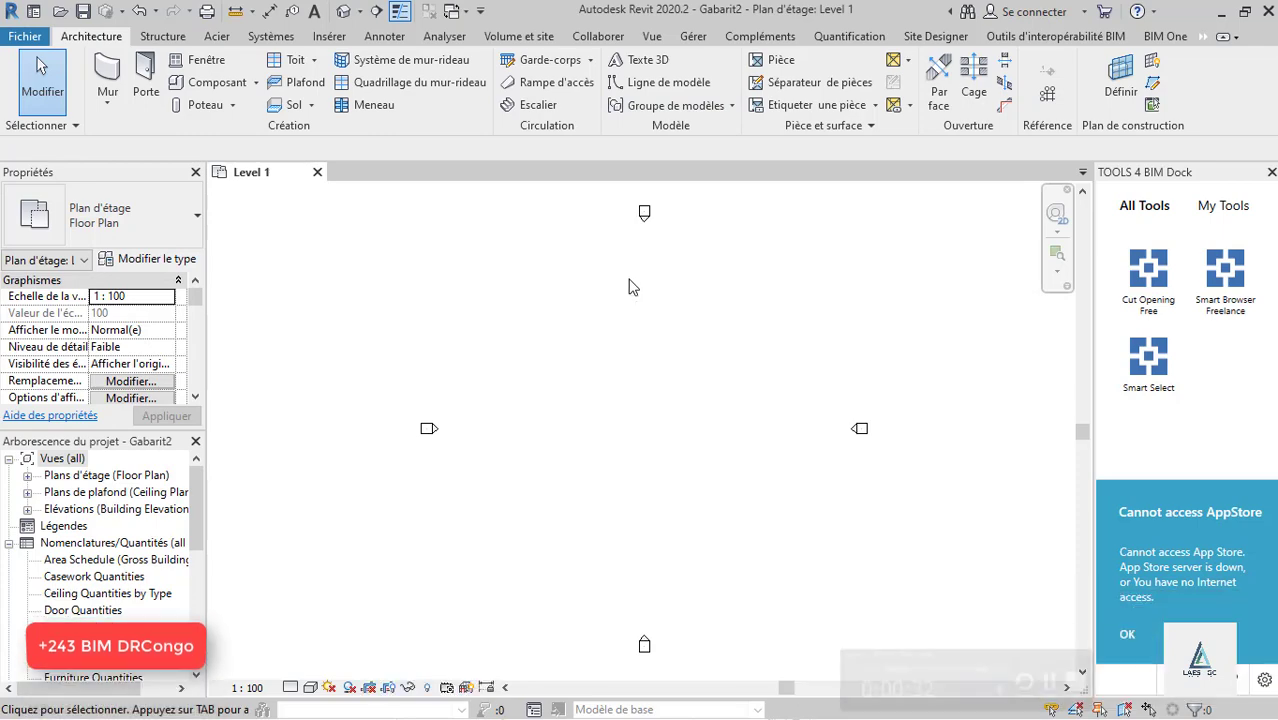
Step: Set the project's length unit to metres and display the unit symbol m
{"action": "key", "text": "n"}
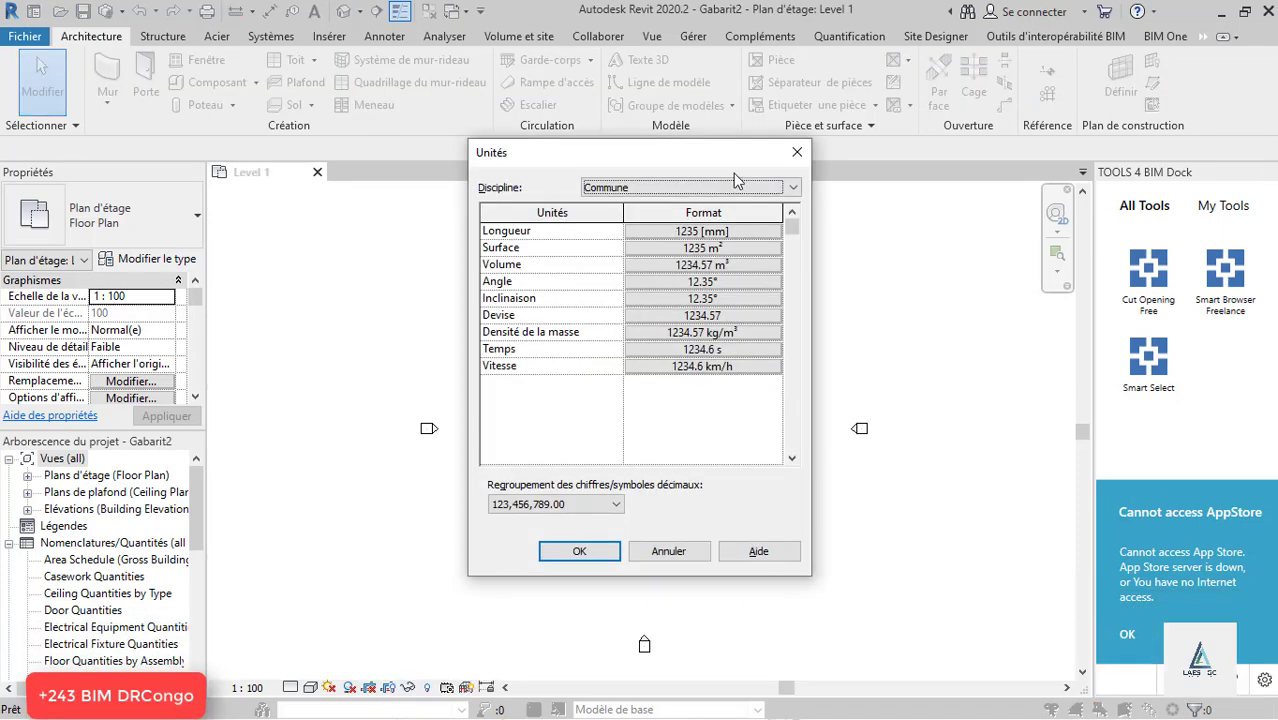
{"action": "left_click", "coordinate": [797, 153]}
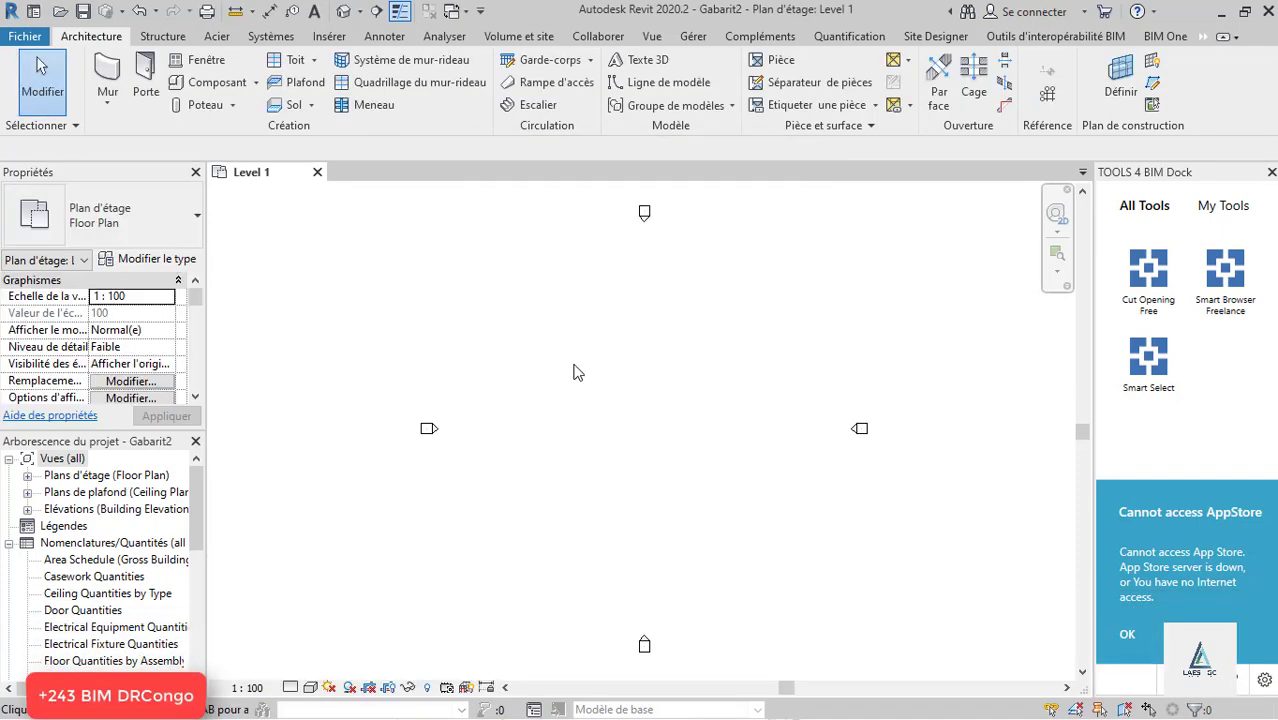
{"action": "key", "text": "u"}
{"action": "key", "text": "n"}
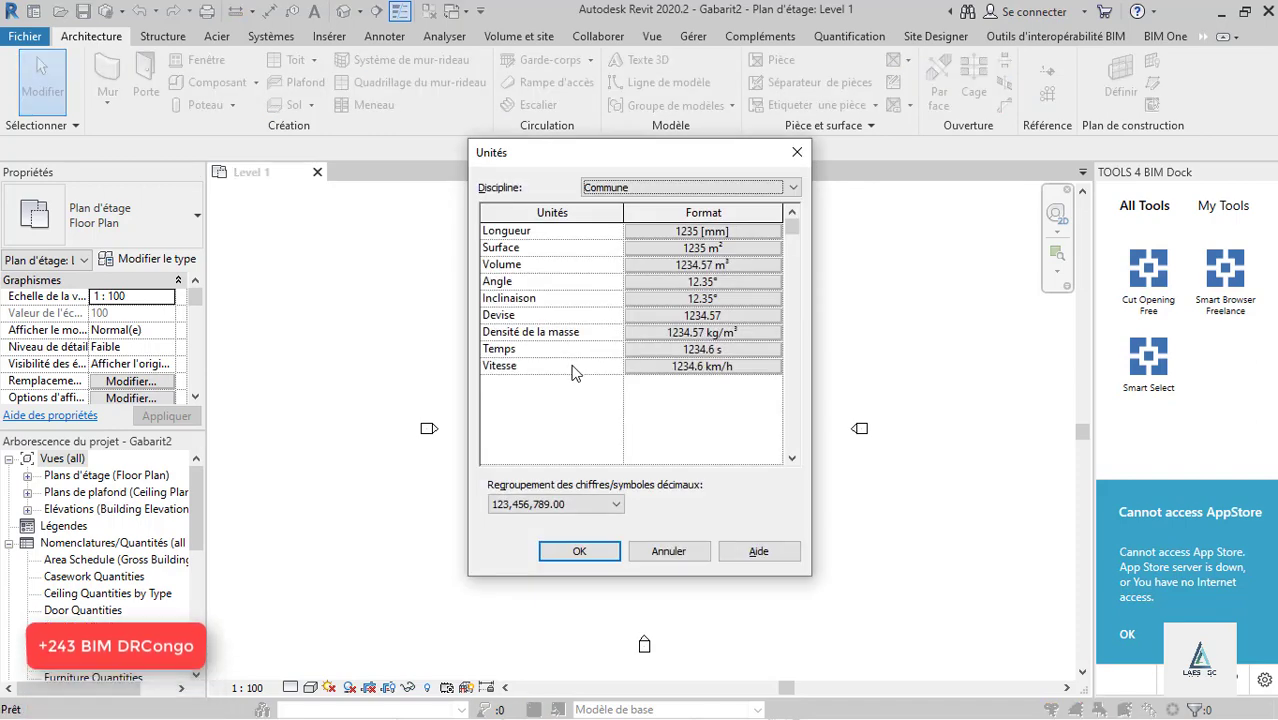
{"action": "left_click", "coordinate": [714, 233]}
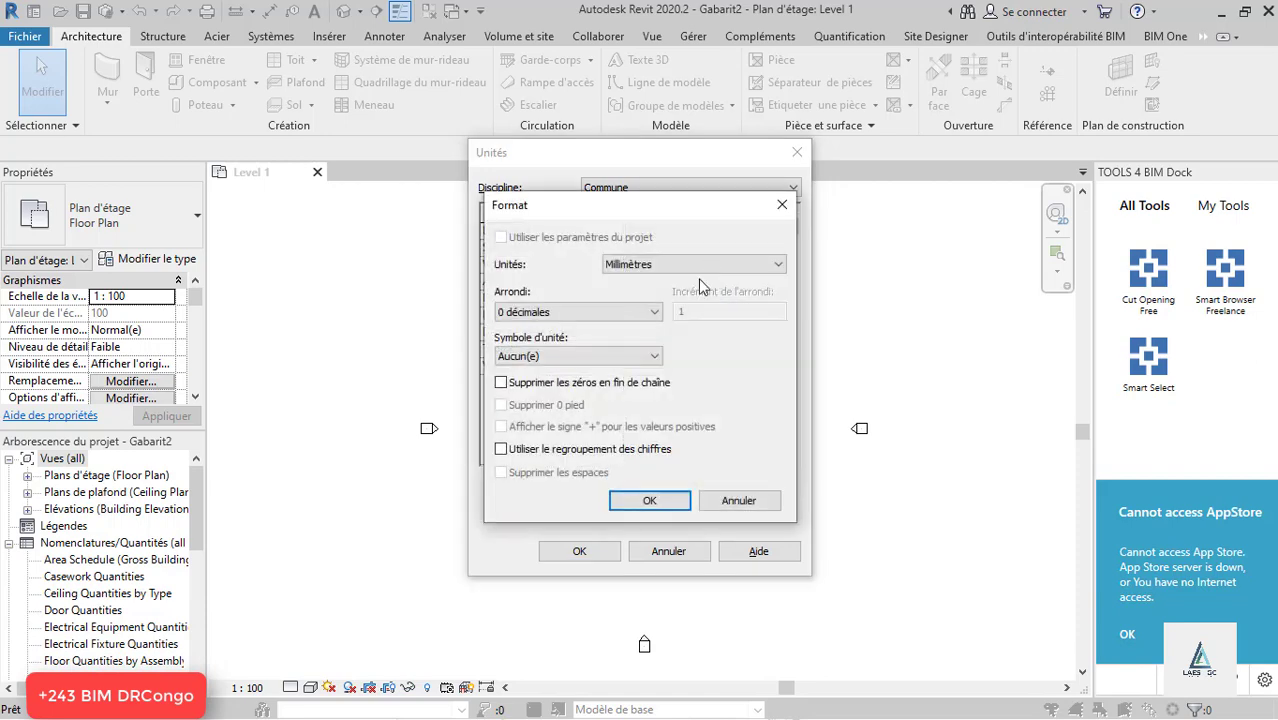
{"action": "left_click", "coordinate": [615, 356]}
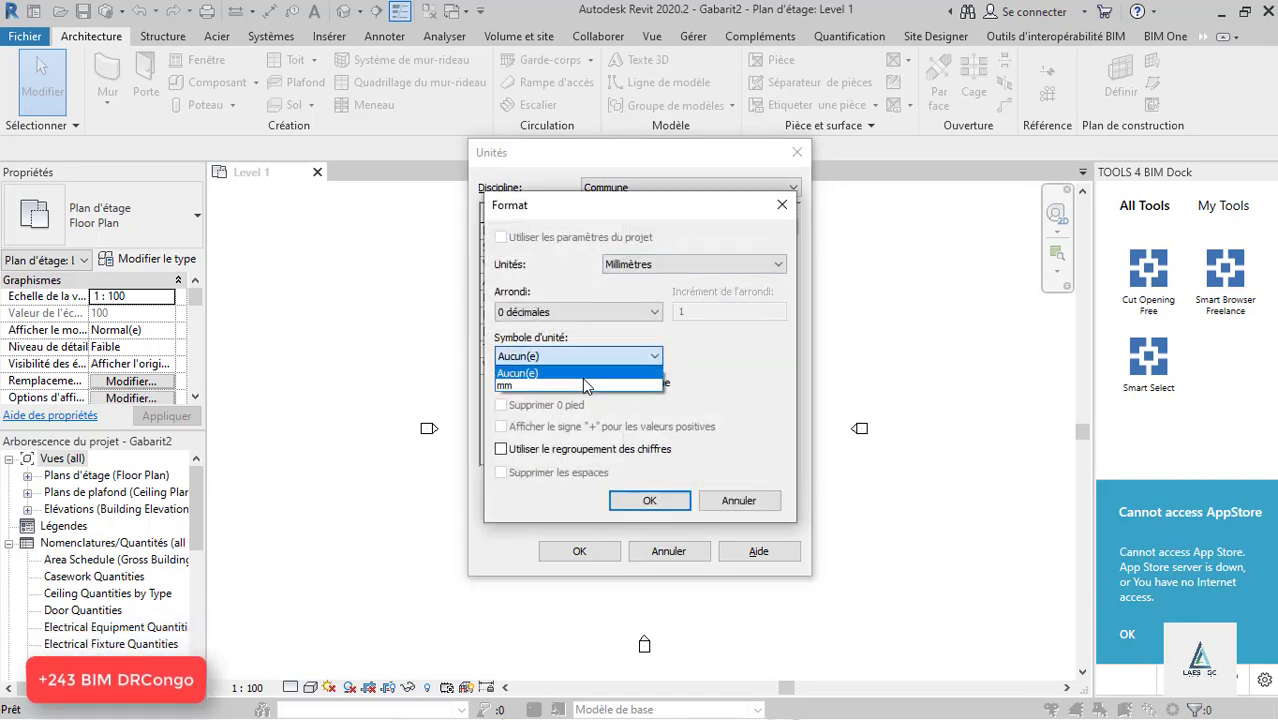
{"action": "left_click", "coordinate": [663, 266]}
{"action": "left_click", "coordinate": [622, 330]}
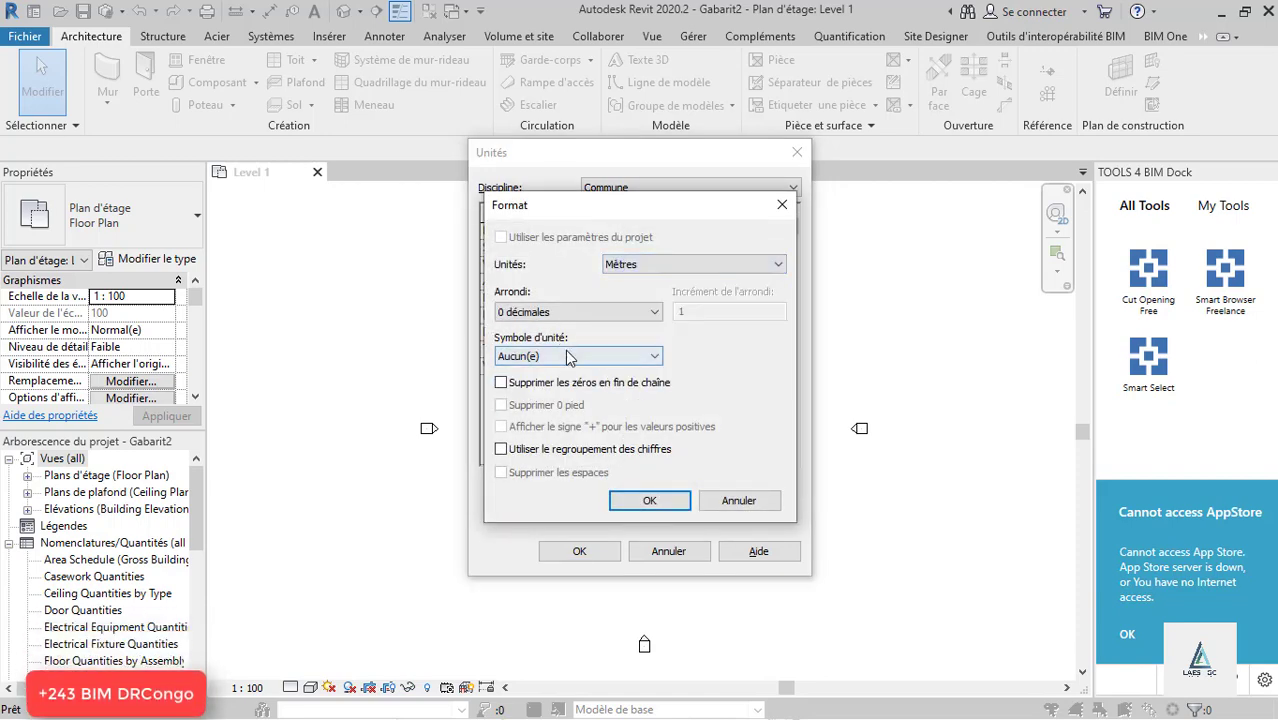
{"action": "left_click", "coordinate": [584, 269]}
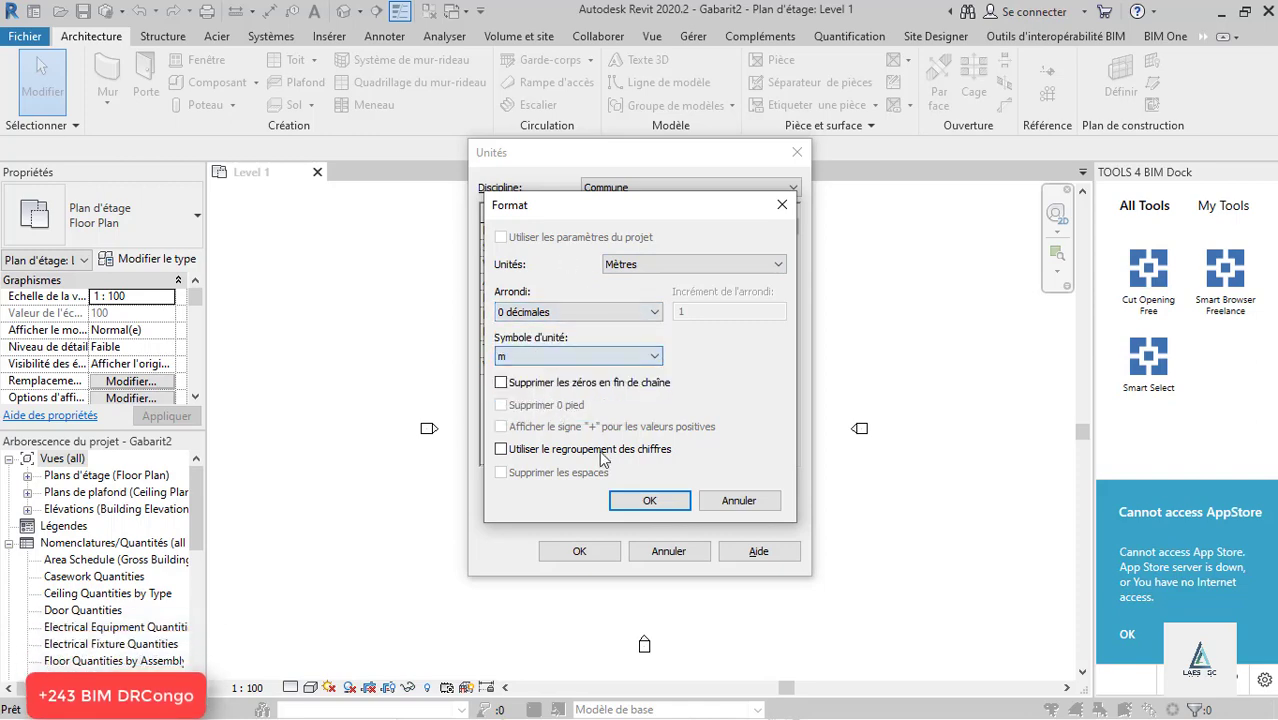
{"action": "left_click", "coordinate": [648, 500]}
{"action": "left_click", "coordinate": [580, 549]}
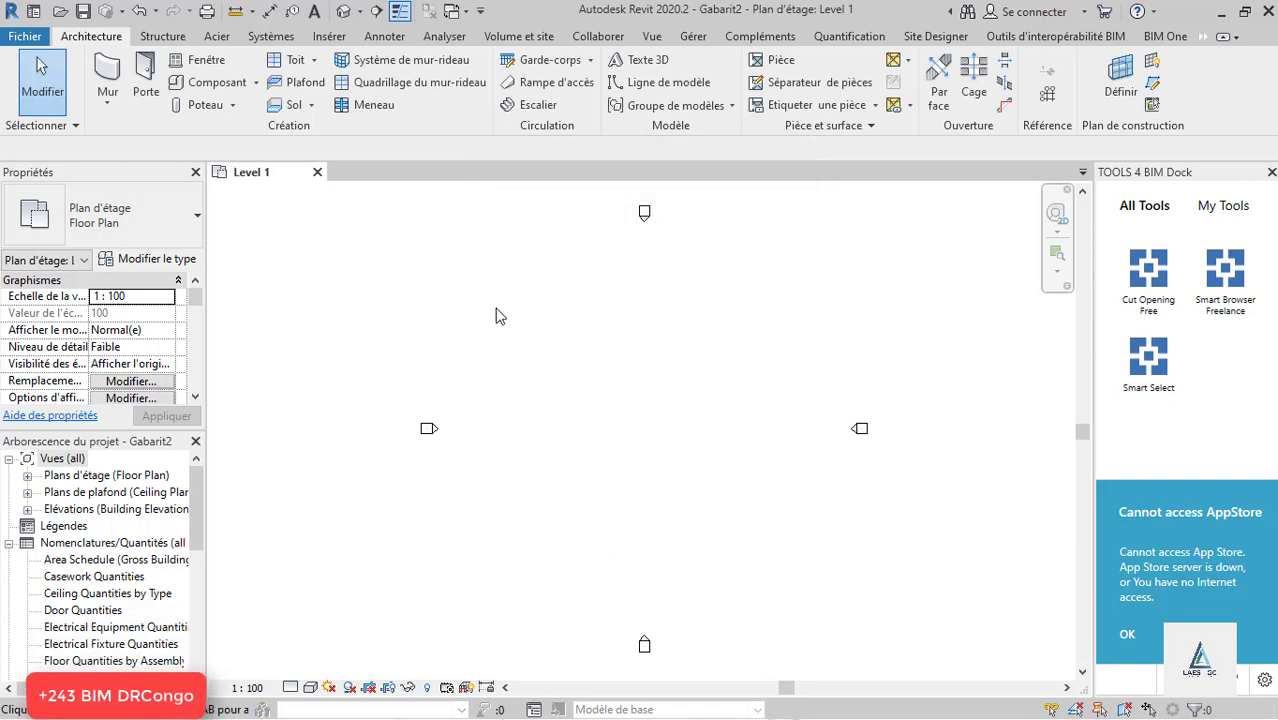
Step: Open the East building elevation view from the project's list of views
{"action": "left_click", "coordinate": [8, 543]}
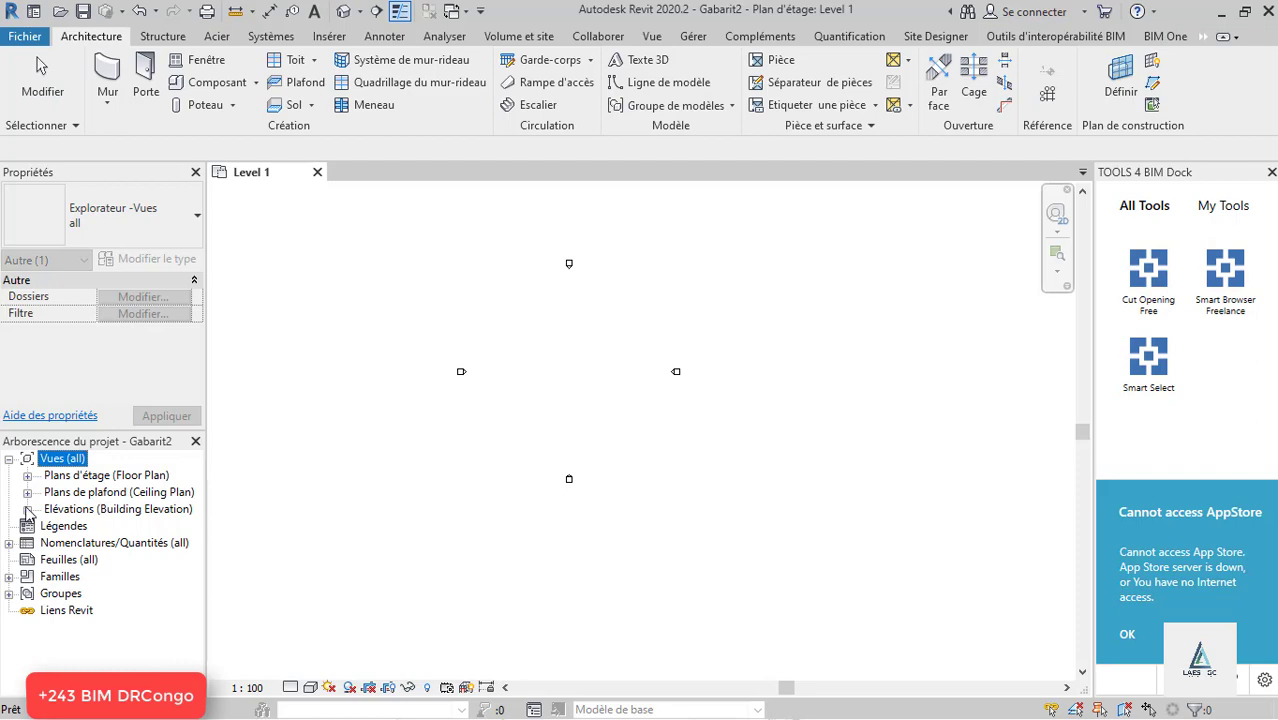
{"action": "left_click", "coordinate": [27, 509]}
{"action": "double_click", "coordinate": [72, 526]}
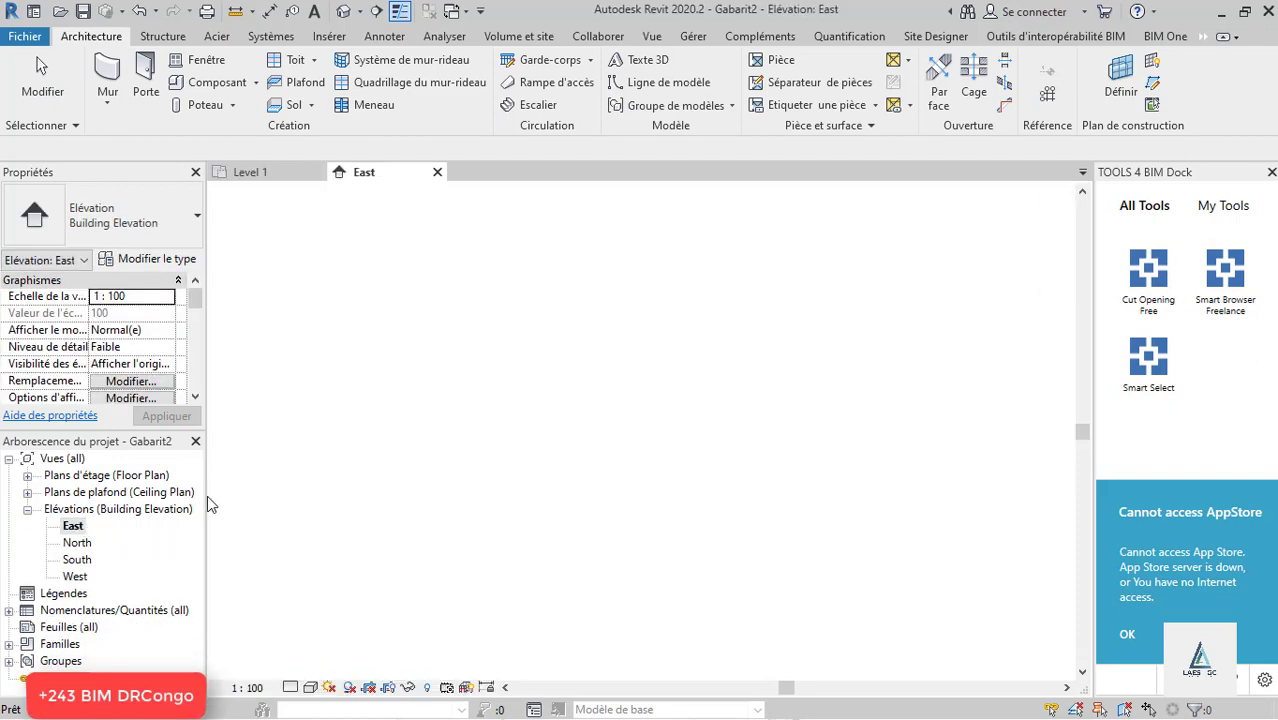
Step: Delete the T.O. Fnd. Wall, T.O. Slab, T.O. Footing and B.O. Footing levels, keeping only Level 1 and Level 2
{"action": "left_click_drag", "start_coordinate": [788, 628], "coordinate": [673, 415]}
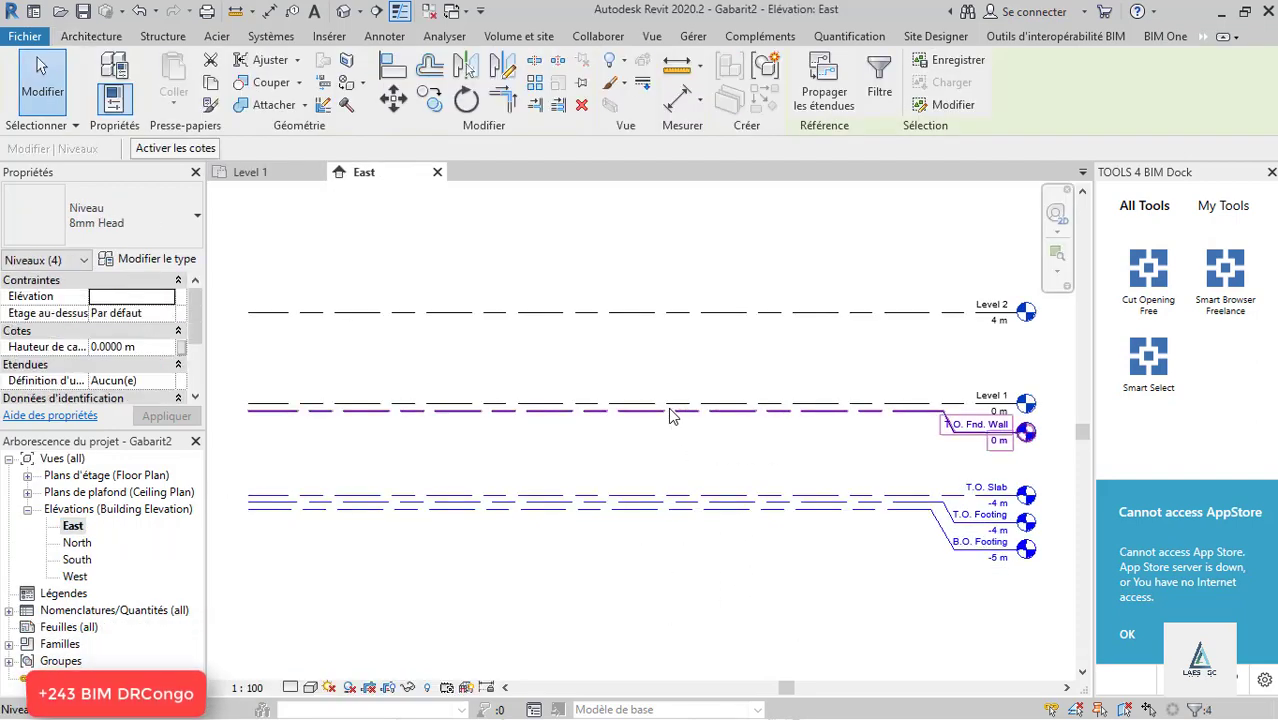
{"action": "key", "text": "Delete"}
{"action": "left_click", "coordinate": [708, 431]}
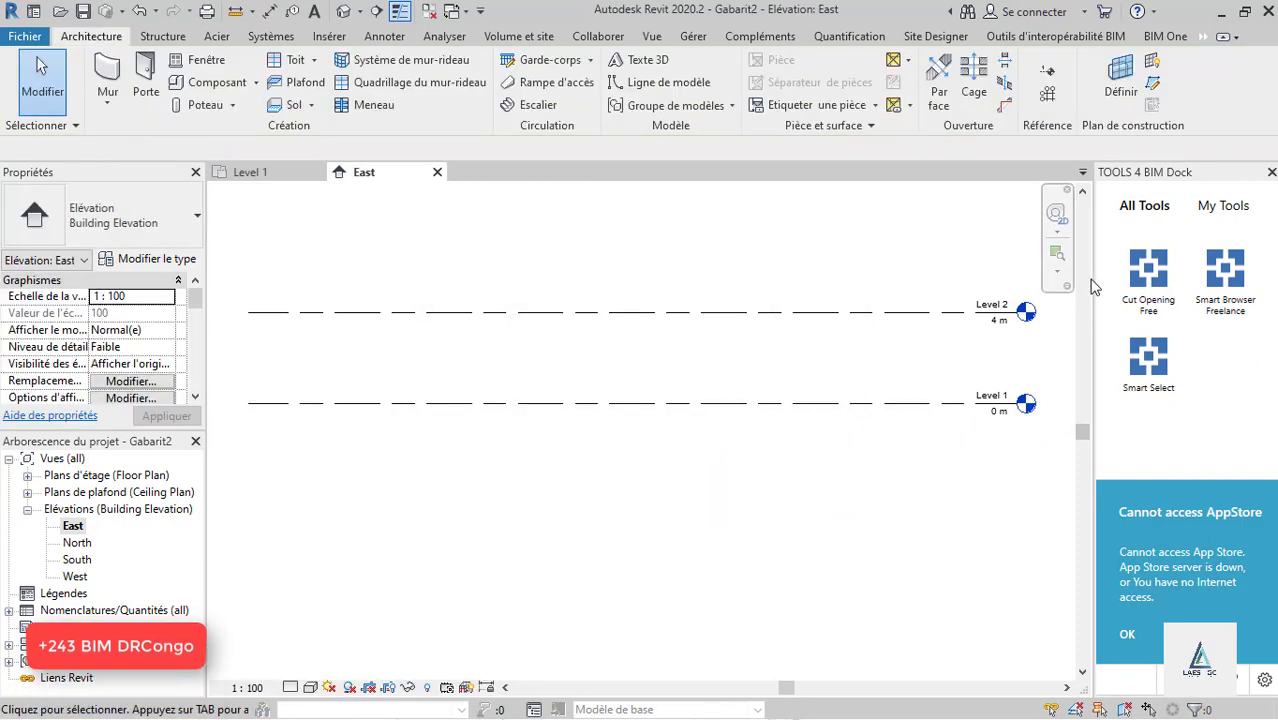
Step: Set the elevation of Level 2 to 3 m
{"action": "scroll", "coordinate": [1008, 330], "scroll_direction": "up", "scroll_amount": 2}
{"action": "scroll", "coordinate": [1008, 330], "scroll_direction": "up", "scroll_amount": 2}
{"action": "scroll", "coordinate": [733, 431], "scroll_direction": "down", "scroll_amount": 5}
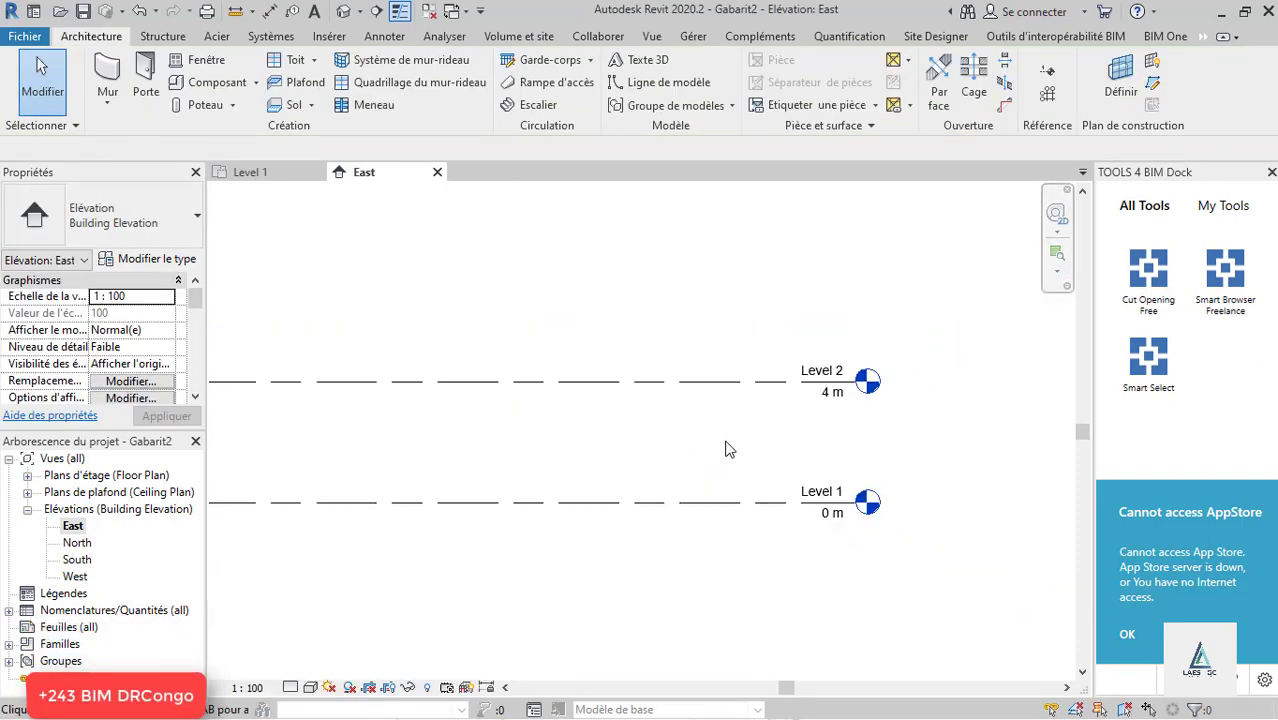
{"action": "scroll", "coordinate": [750, 425], "scroll_direction": "up", "scroll_amount": 5}
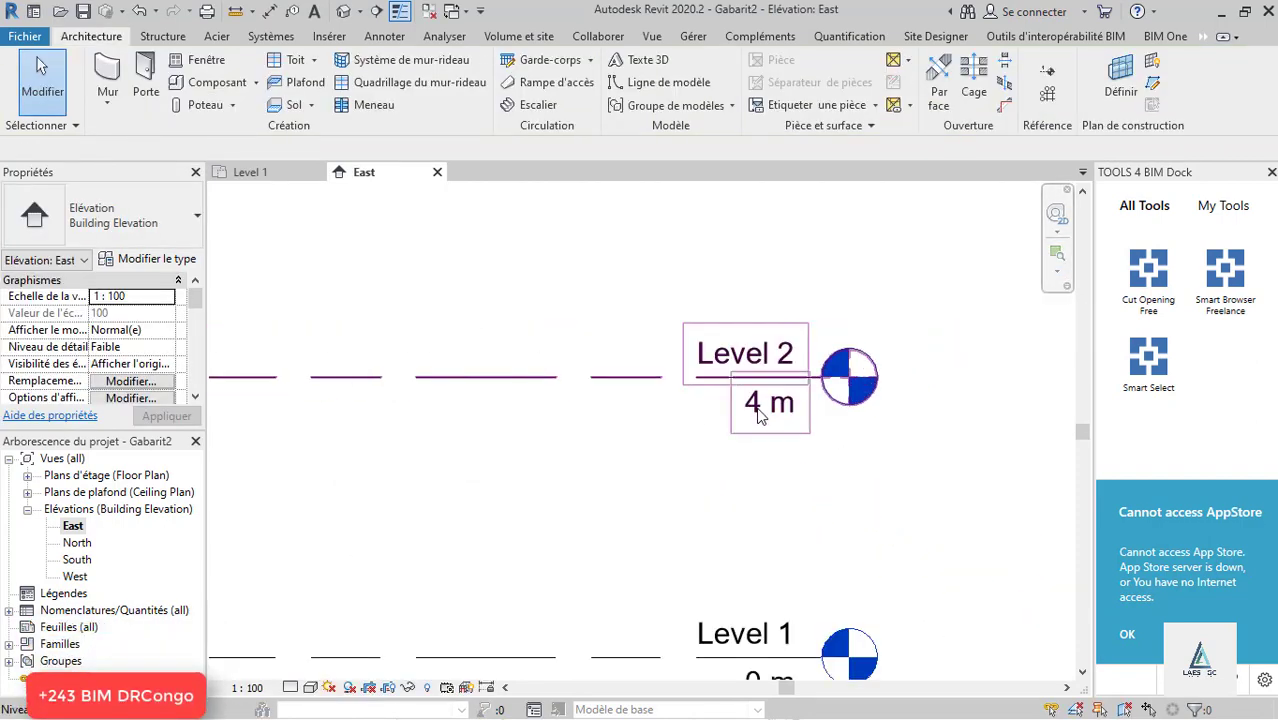
{"action": "left_click", "coordinate": [760, 412]}
{"action": "left_click", "coordinate": [760, 414]}
{"action": "type", "text": "3"}
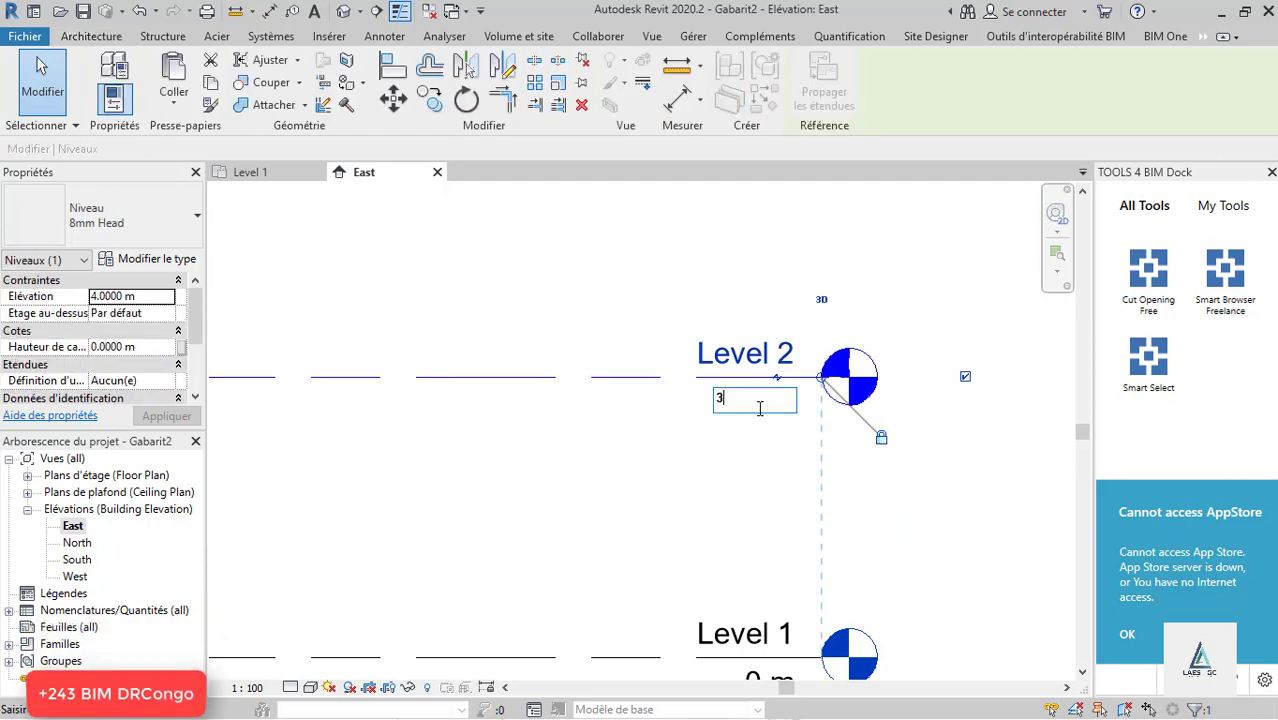
{"action": "key", "text": "Return"}
Step: Add a new level 3 m above Level 2 by offsetting from the existing level line
{"action": "scroll", "coordinate": [735, 408], "scroll_direction": "down", "scroll_amount": 4}
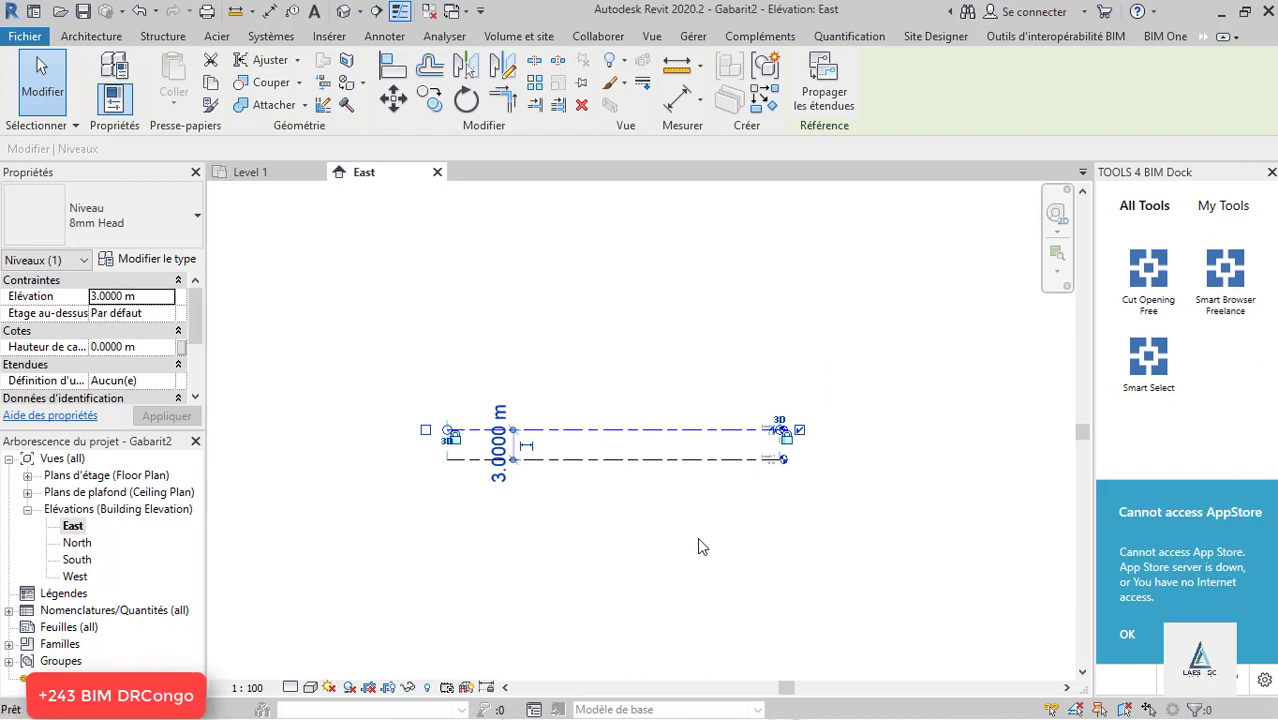
{"action": "key", "text": "l"}
{"action": "key", "text": "l"}
{"action": "scroll", "coordinate": [613, 380], "scroll_direction": "up", "scroll_amount": 5}
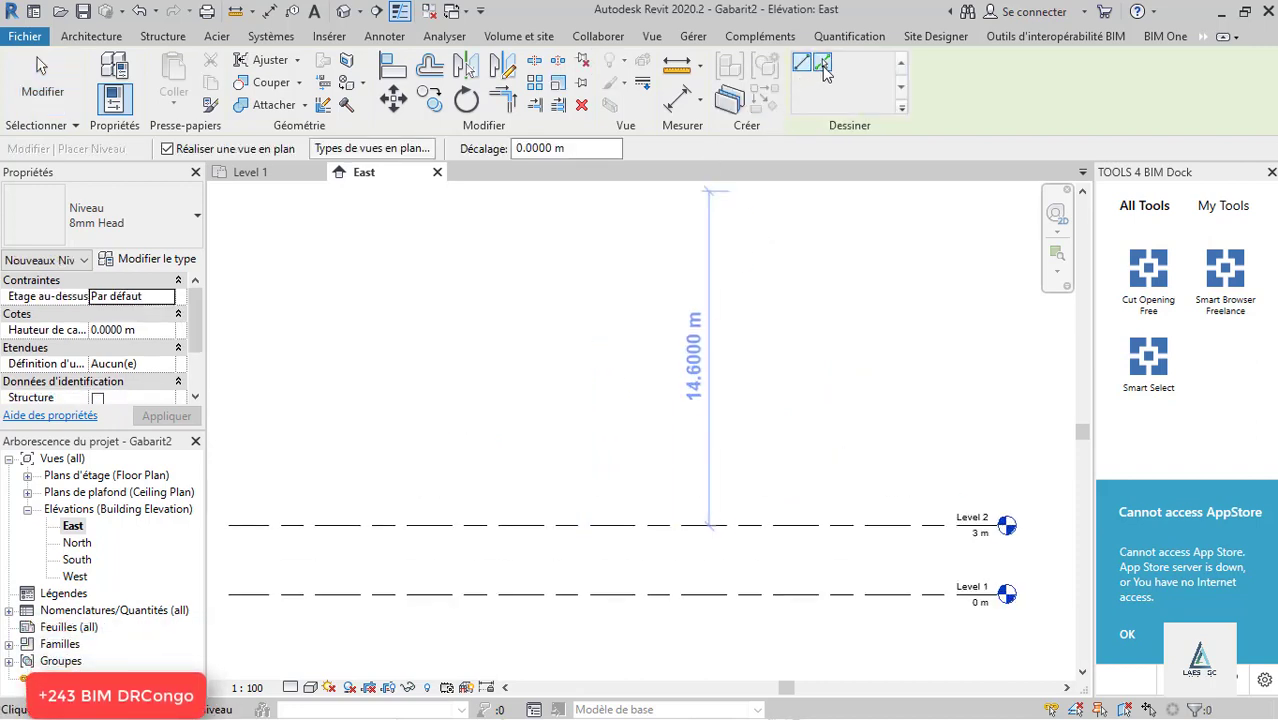
{"action": "left_click", "coordinate": [566, 148]}
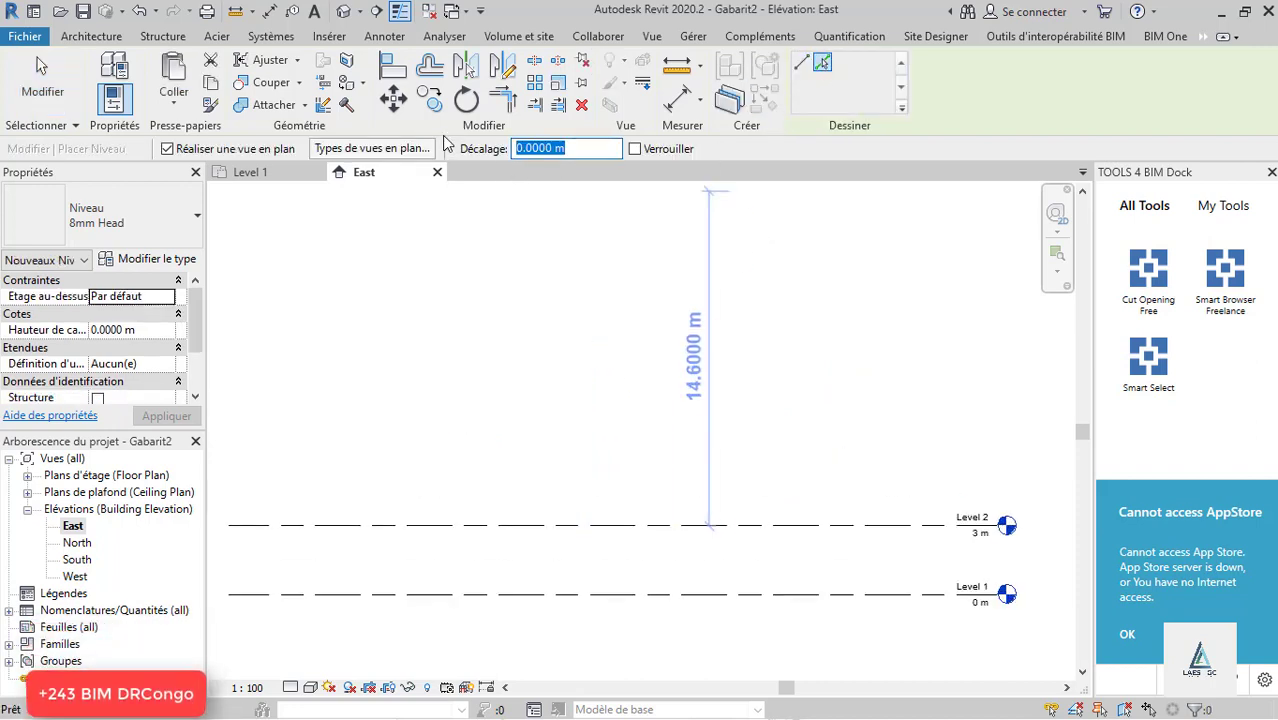
{"action": "left_click", "coordinate": [551, 522]}
{"action": "scroll", "coordinate": [1000, 482], "scroll_direction": "up", "scroll_amount": 3}
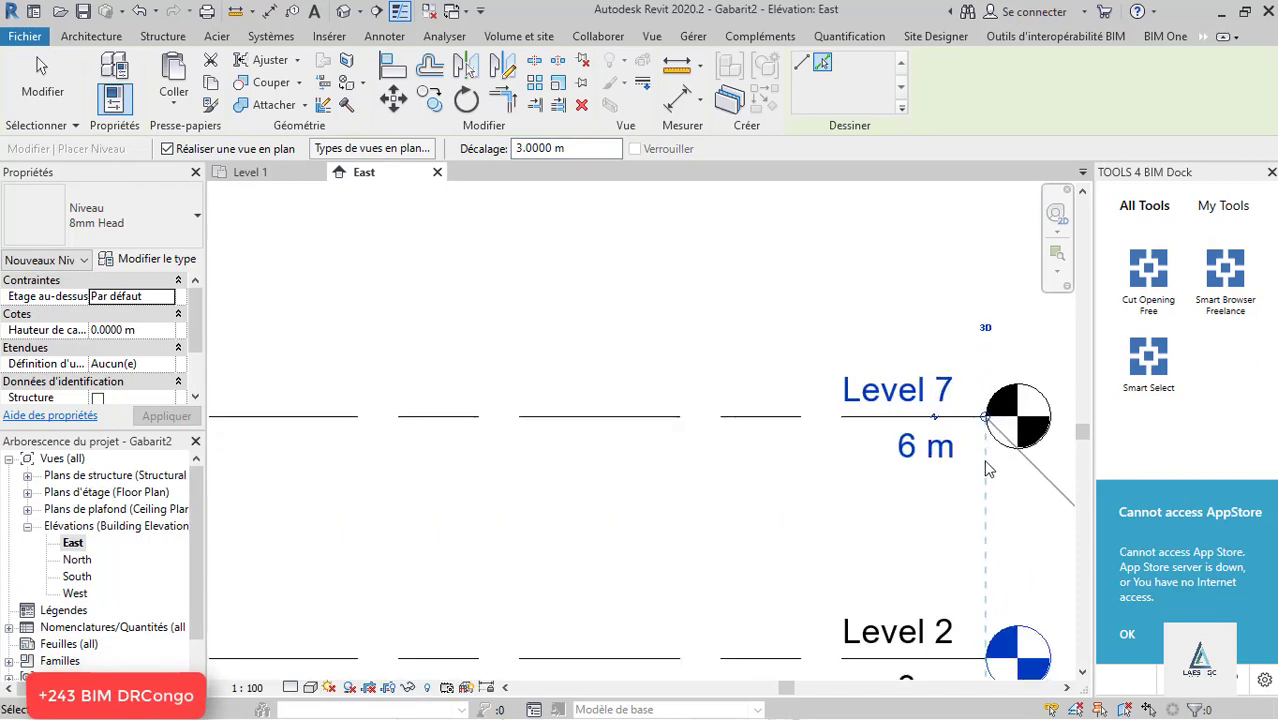
Step: Rename the new level at 6 m to 3 and rename its corresponding views as well
{"action": "key", "text": "Escape"}
{"action": "key", "text": "Escape"}
{"action": "left_click", "coordinate": [902, 393]}
{"action": "left_click", "coordinate": [902, 393]}
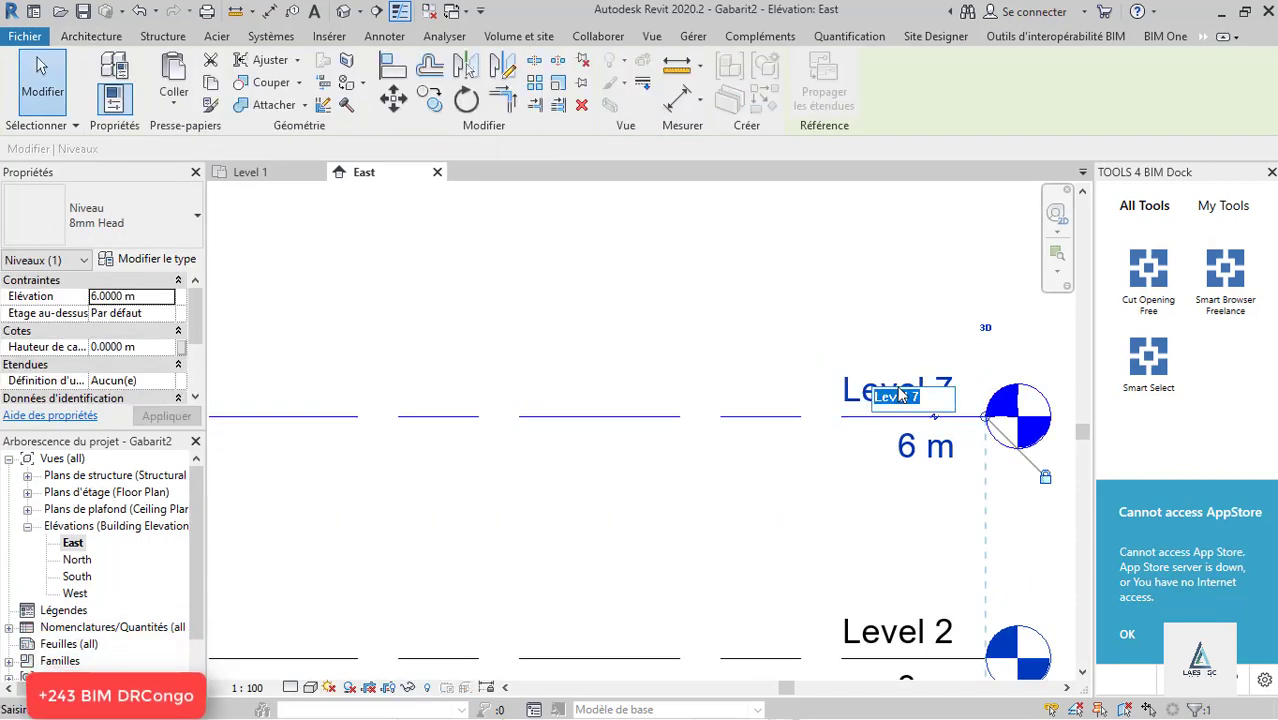
{"action": "key", "text": "Return"}
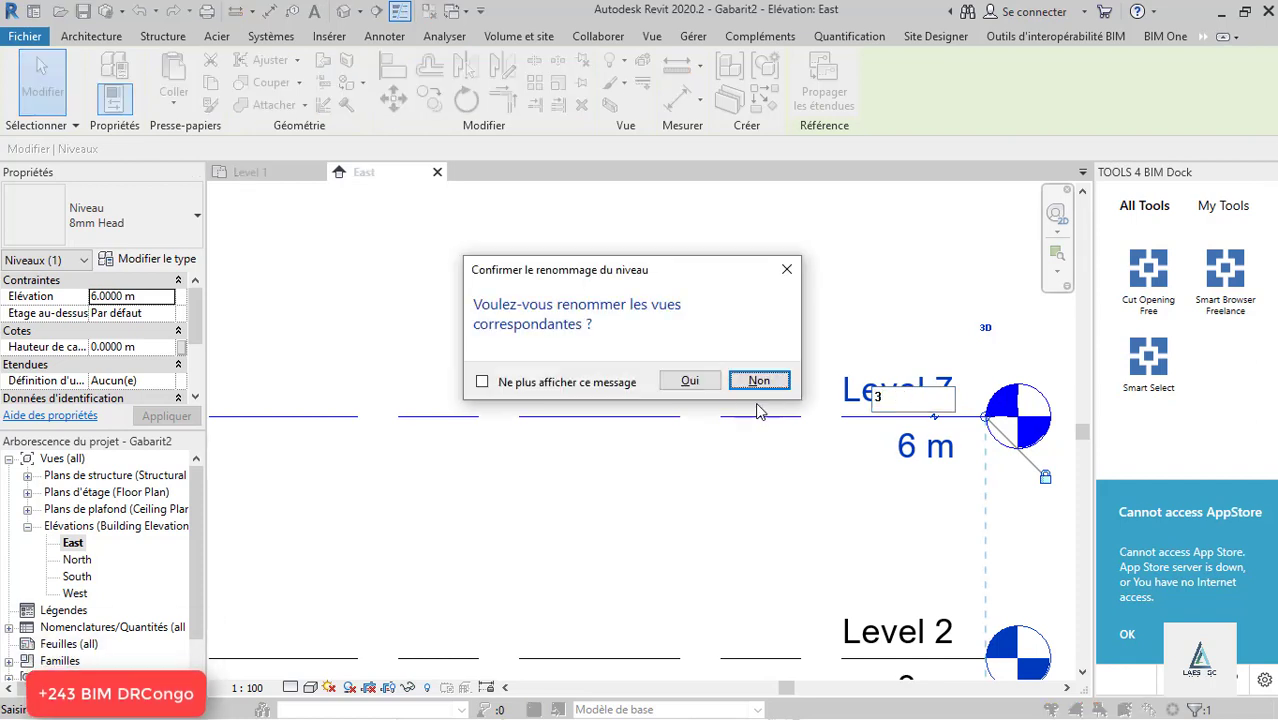
{"action": "left_click", "coordinate": [689, 381]}
{"action": "scroll", "coordinate": [692, 475], "scroll_direction": "down", "scroll_amount": 3}
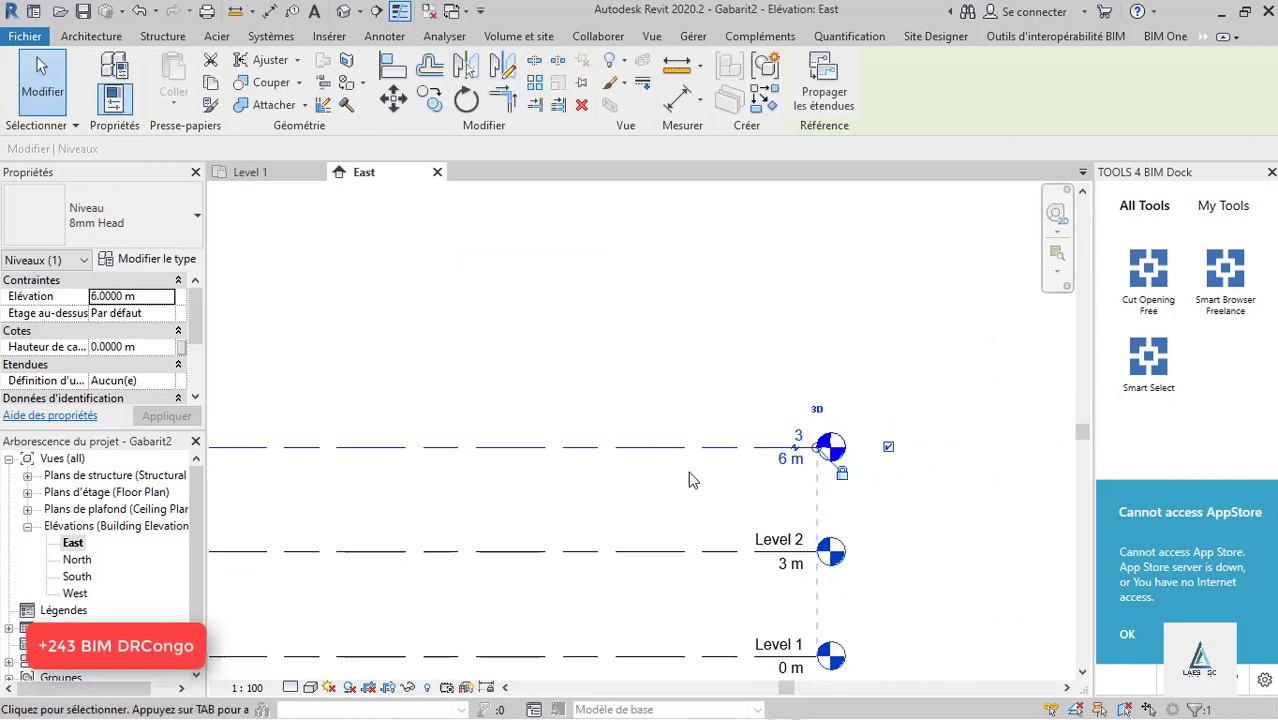
{"action": "key", "text": "Escape"}
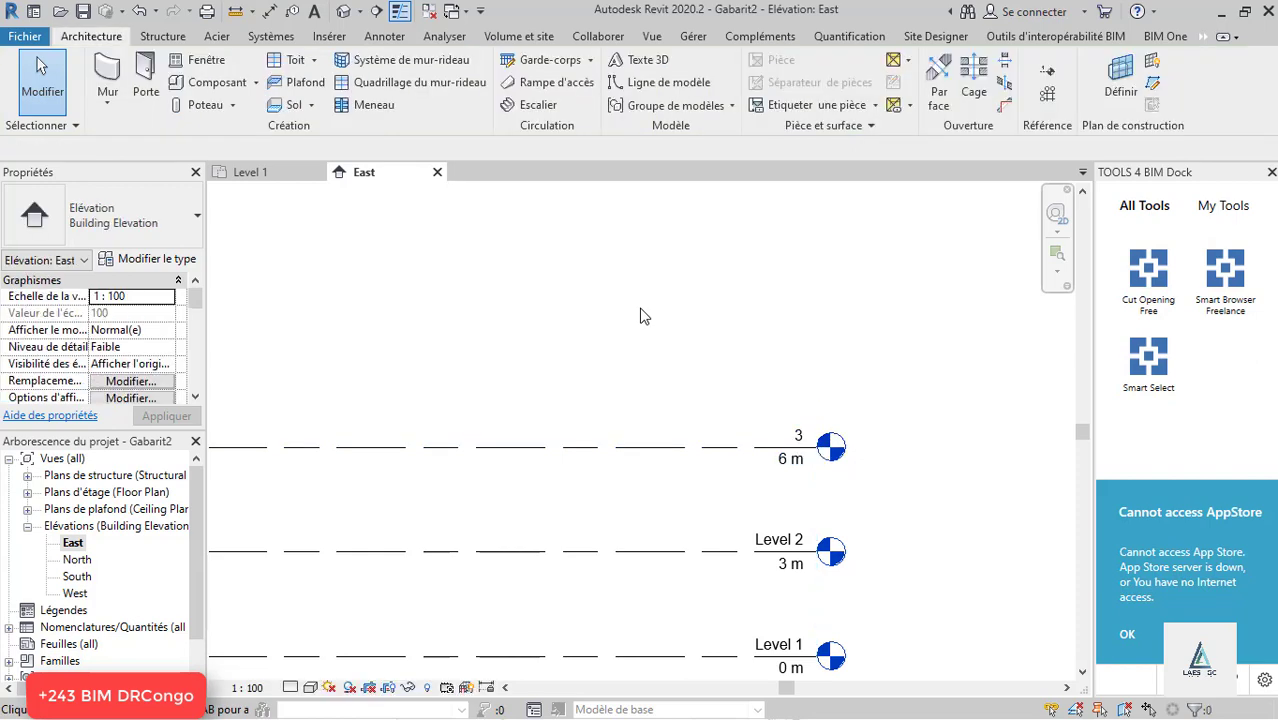
Step: Add another level above level 3 by picking its line with a 3 m offset
{"action": "key", "text": "l"}
{"action": "key", "text": "l"}
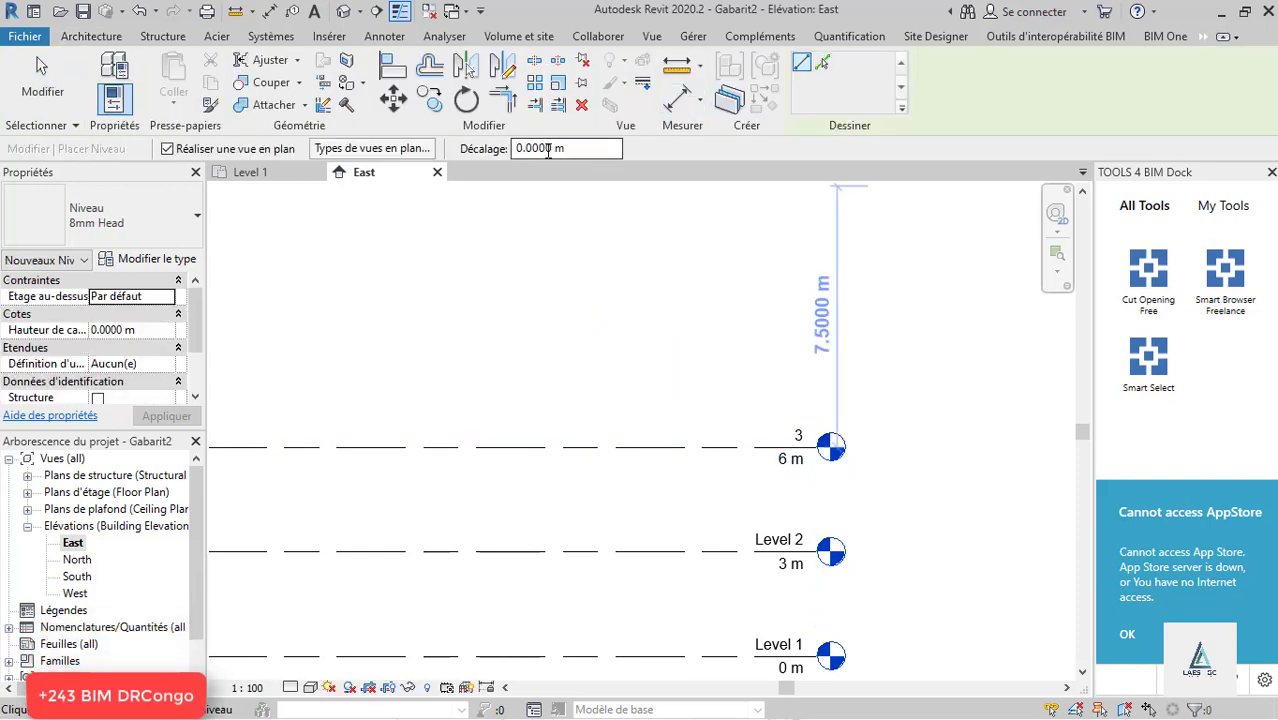
{"action": "type", "text": "3"}
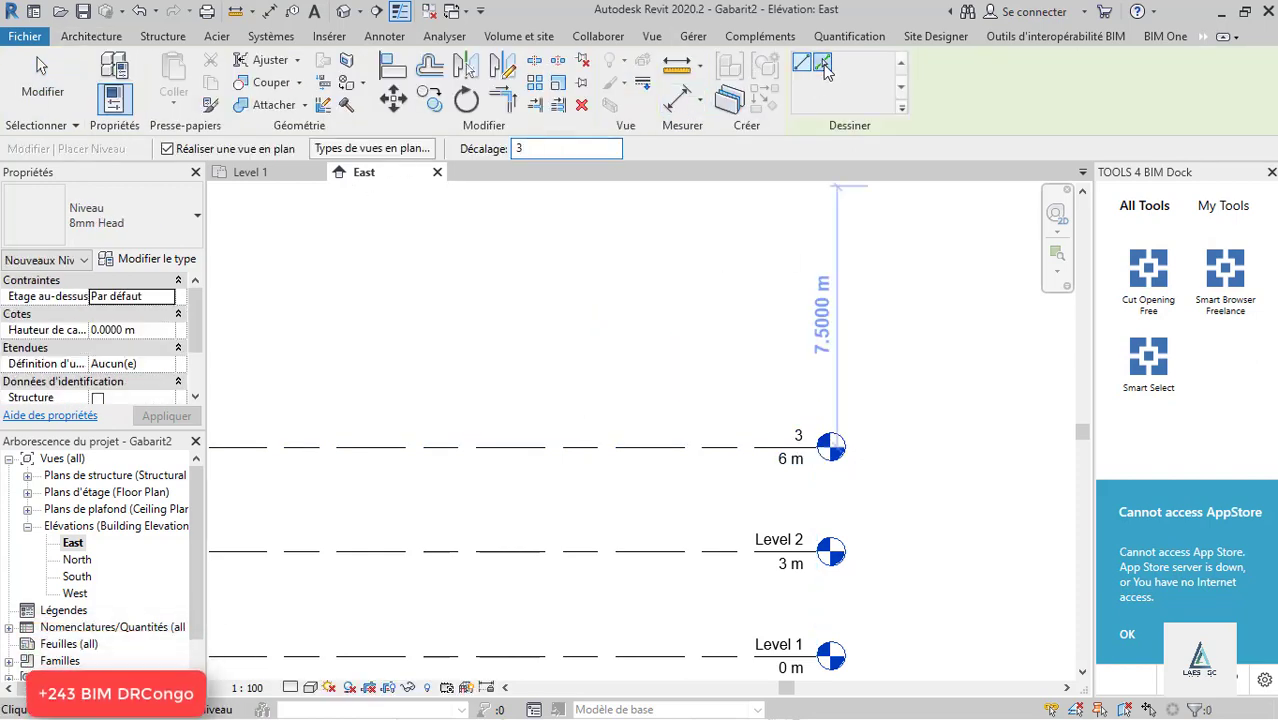
{"action": "key", "text": "Return"}
{"action": "scroll", "coordinate": [520, 478], "scroll_direction": "down", "scroll_amount": 3}
{"action": "left_click", "coordinate": [519, 489]}
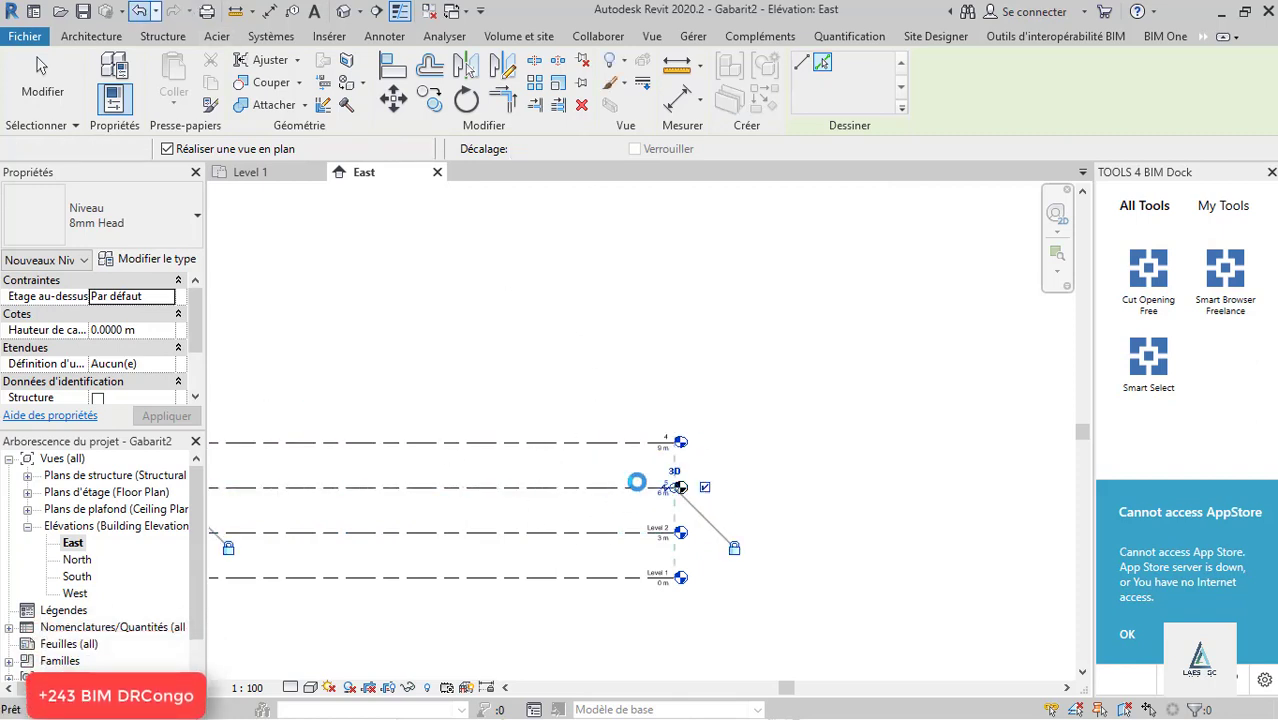
Step: Add seven more levels above the 9 m level at 3 m spacing, up to 30 m, by offsetting each topmost level line
{"action": "scroll", "coordinate": [636, 483], "scroll_direction": "up", "scroll_amount": 2}
{"action": "left_click", "coordinate": [802, 63]}
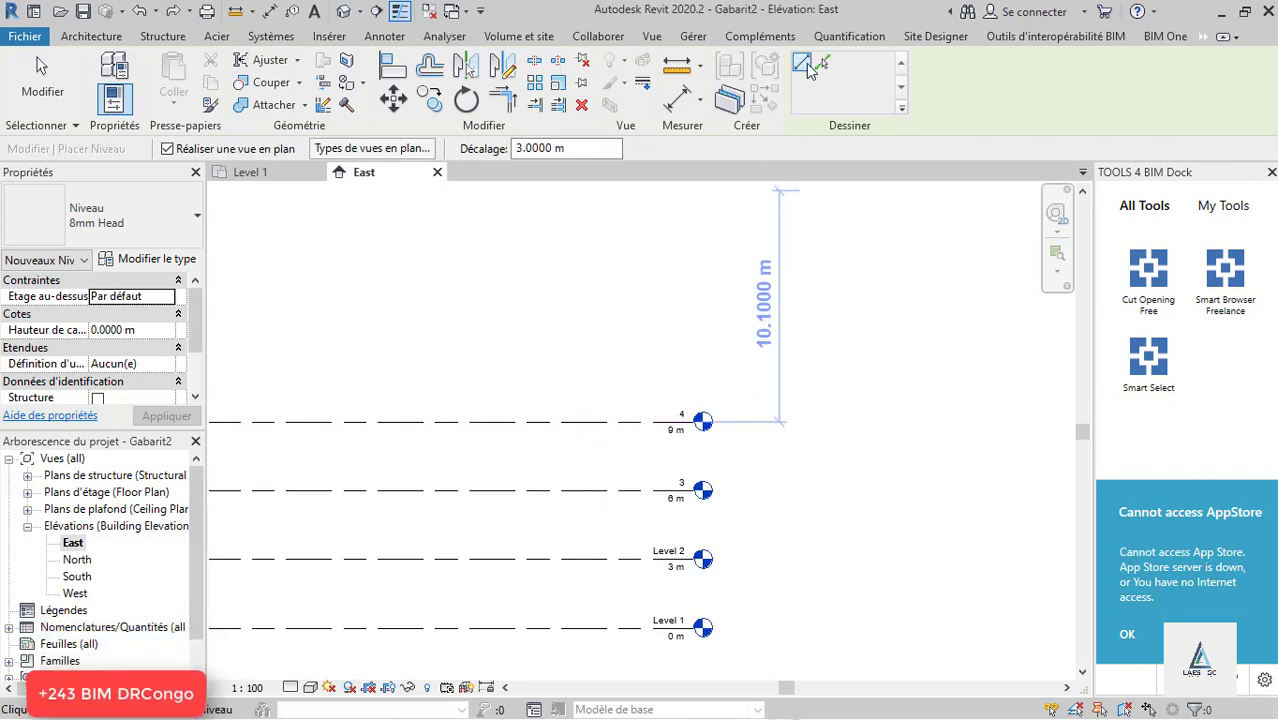
{"action": "left_click", "coordinate": [822, 64]}
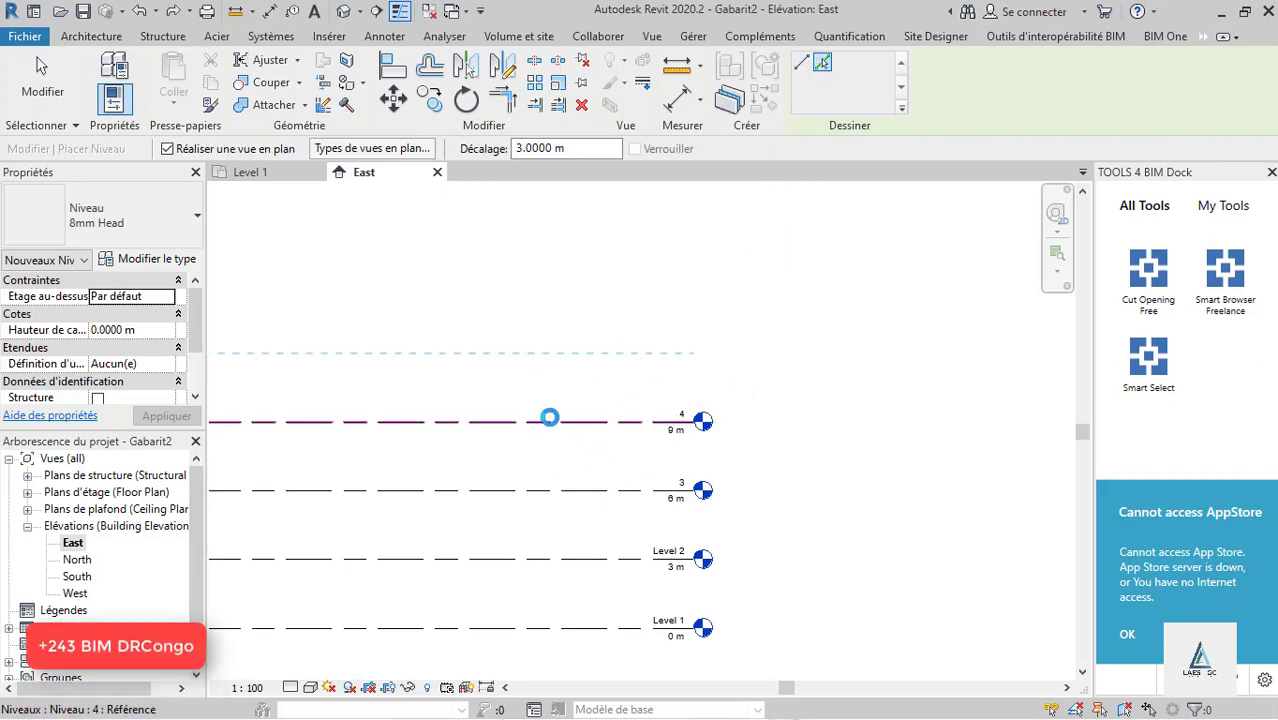
{"action": "left_click", "coordinate": [552, 421]}
{"action": "scroll", "coordinate": [908, 440], "scroll_direction": "down", "scroll_amount": 2}
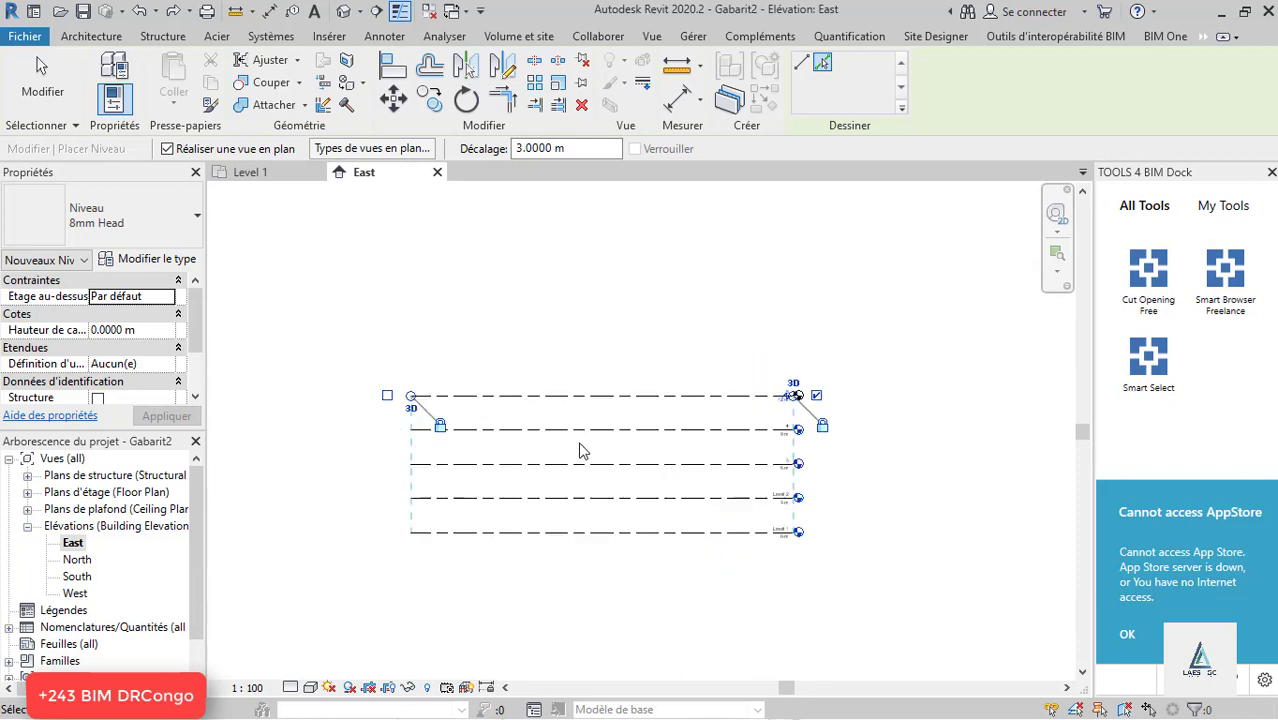
{"action": "left_click", "coordinate": [593, 390]}
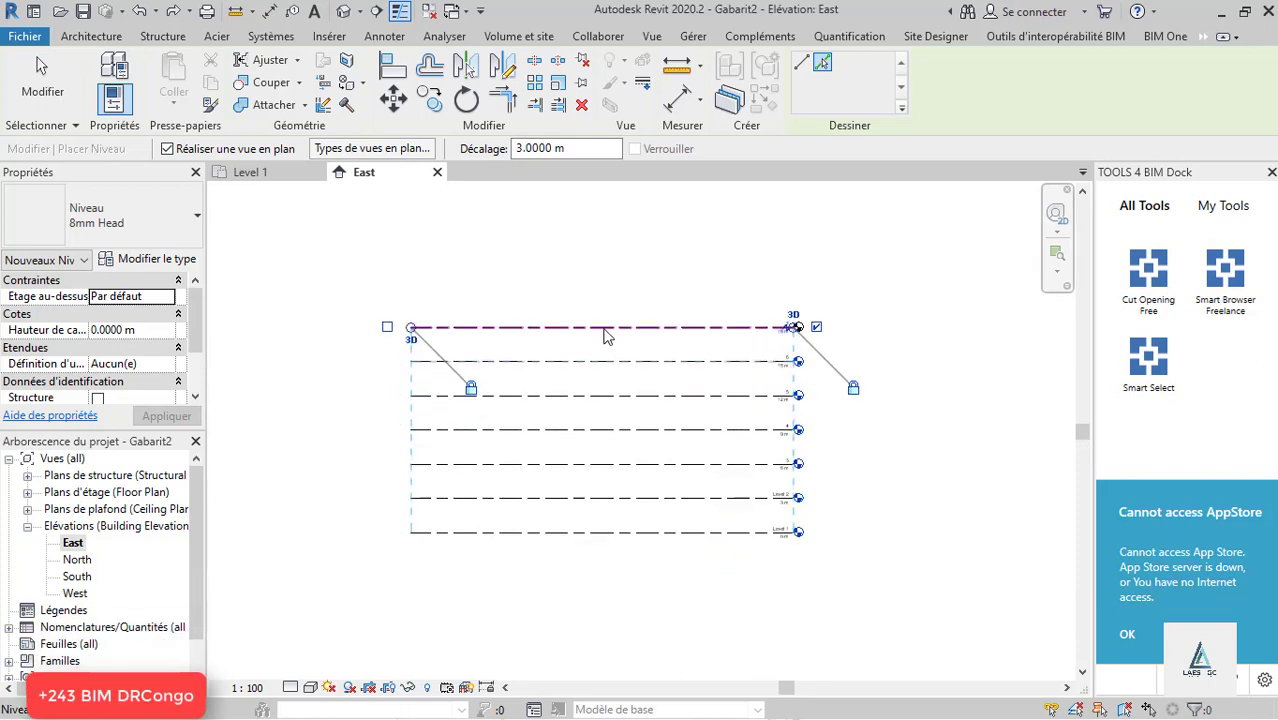
{"action": "left_click", "coordinate": [605, 333]}
{"action": "left_click", "coordinate": [607, 296]}
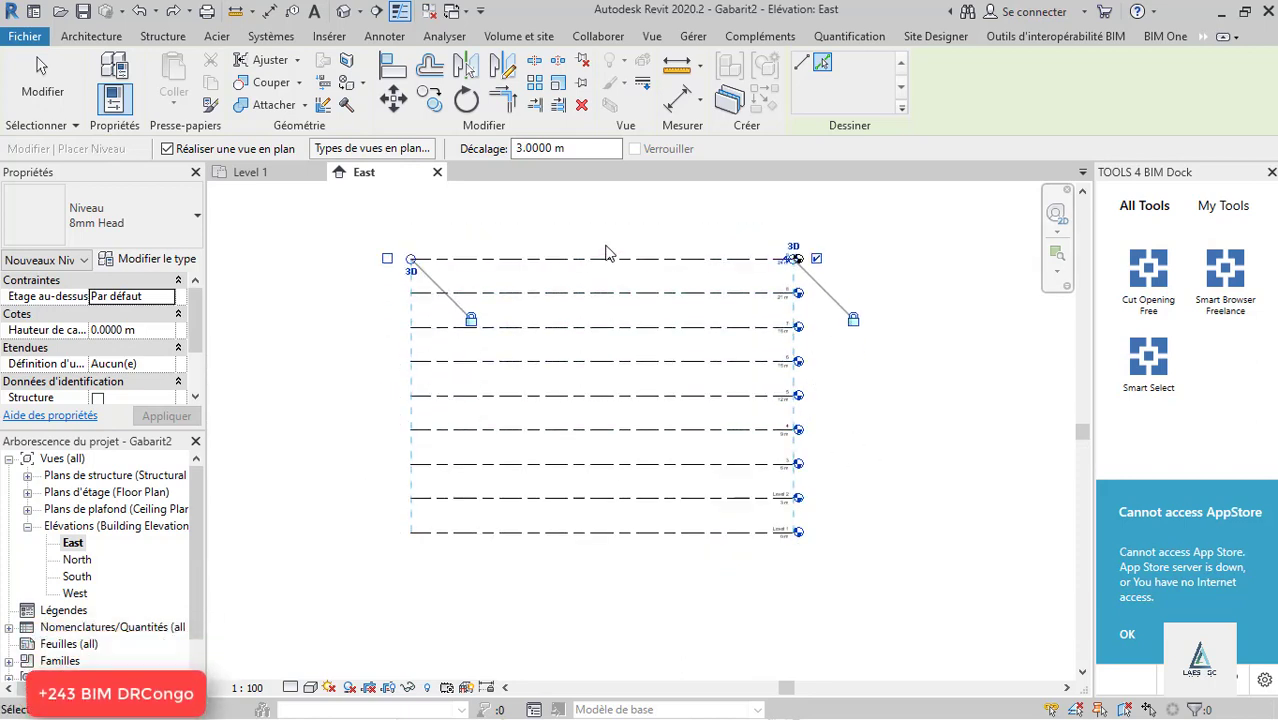
{"action": "scroll", "coordinate": [502, 553], "scroll_direction": "down", "scroll_amount": 4}
{"action": "scroll", "coordinate": [572, 399], "scroll_direction": "up", "scroll_amount": 2}
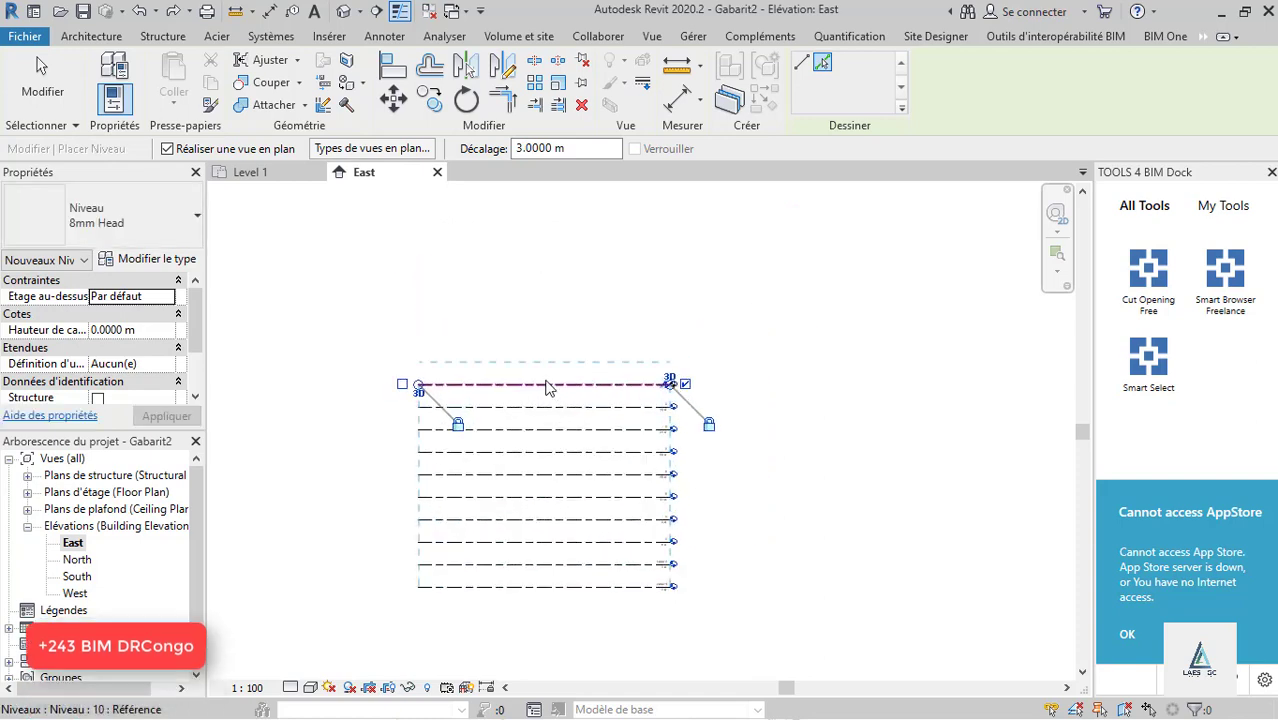
{"action": "left_click", "coordinate": [546, 383]}
{"action": "scroll", "coordinate": [704, 577], "scroll_direction": "up", "scroll_amount": 2}
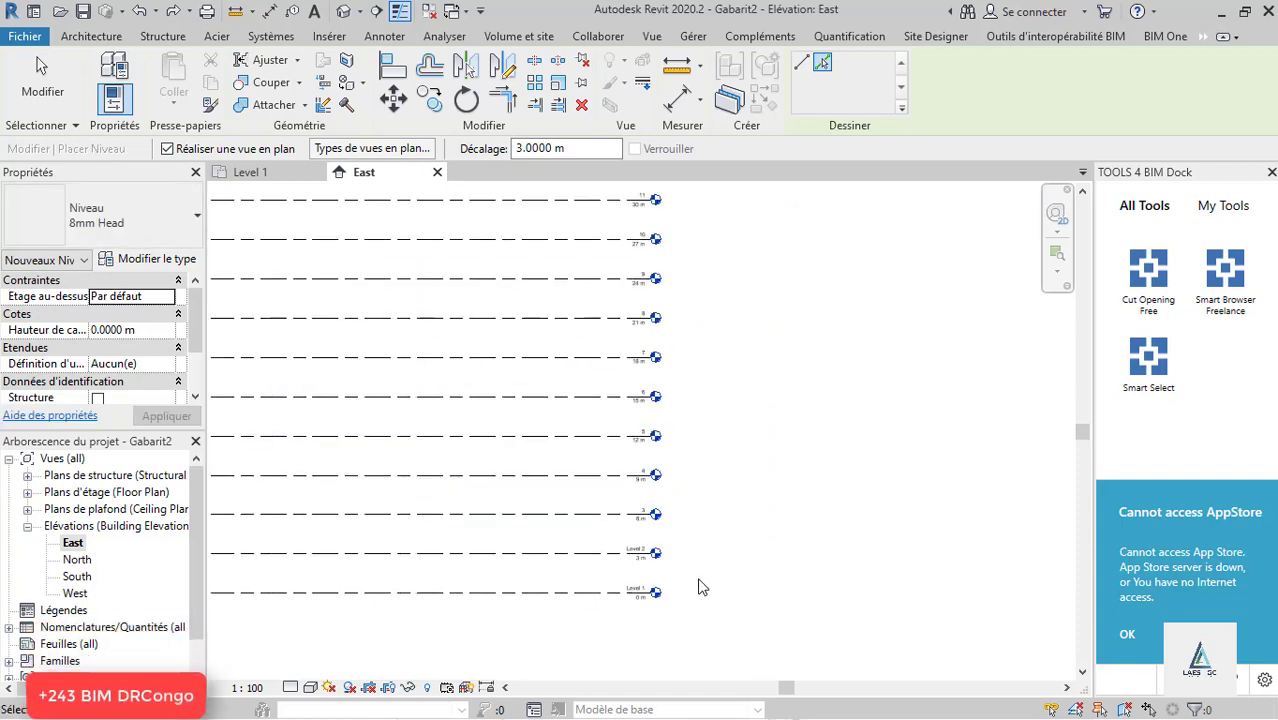
Step: Select the ten levels from Level 2 to 11 and copy them together 30 m upward, taking the stack to 60 m
{"action": "scroll", "coordinate": [590, 613], "scroll_direction": "down", "scroll_amount": 3}
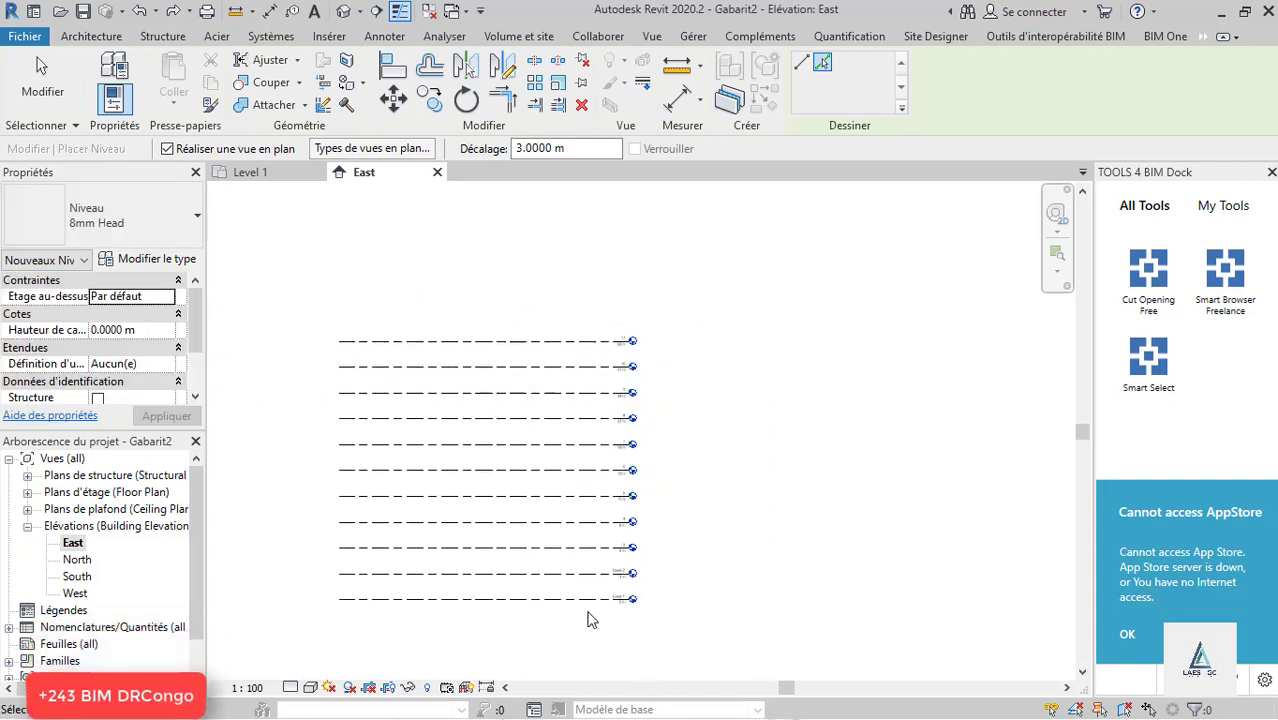
{"action": "key", "text": "Escape"}
{"action": "left_click_drag", "start_coordinate": [685, 586], "coordinate": [525, 396]}
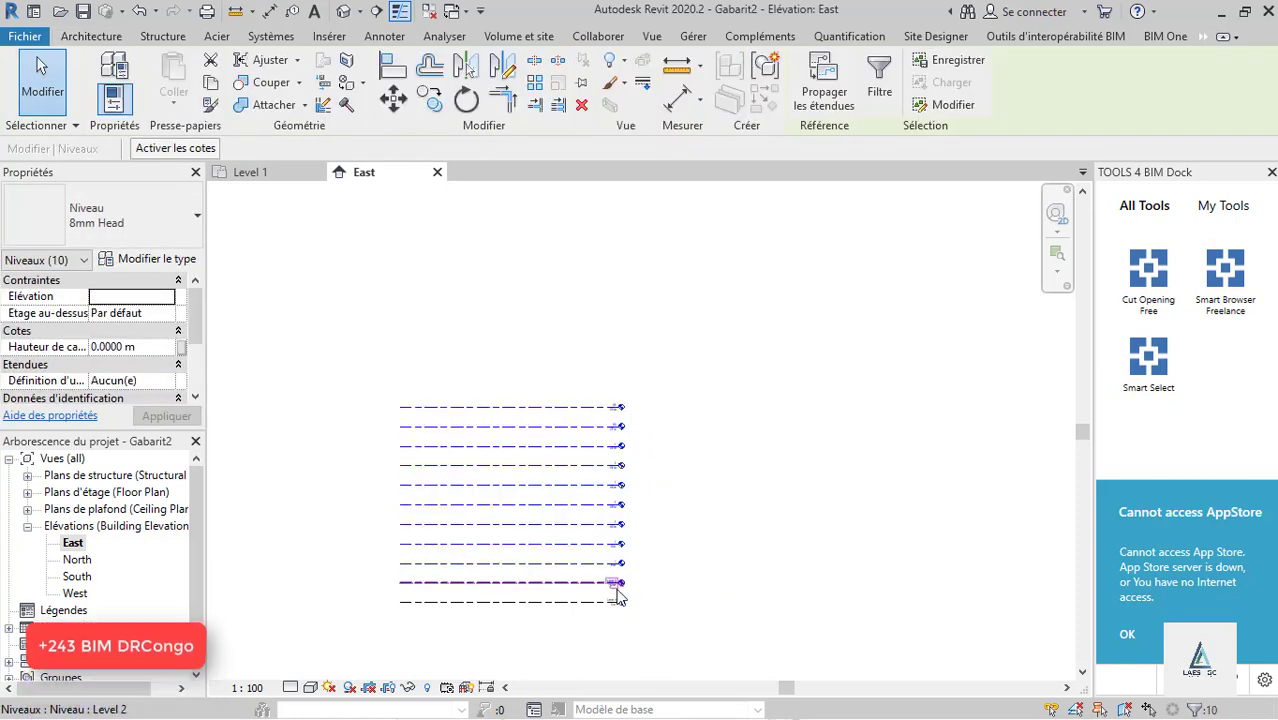
{"action": "left_click", "coordinate": [430, 102]}
{"action": "scroll", "coordinate": [585, 500], "scroll_direction": "up", "scroll_amount": 2}
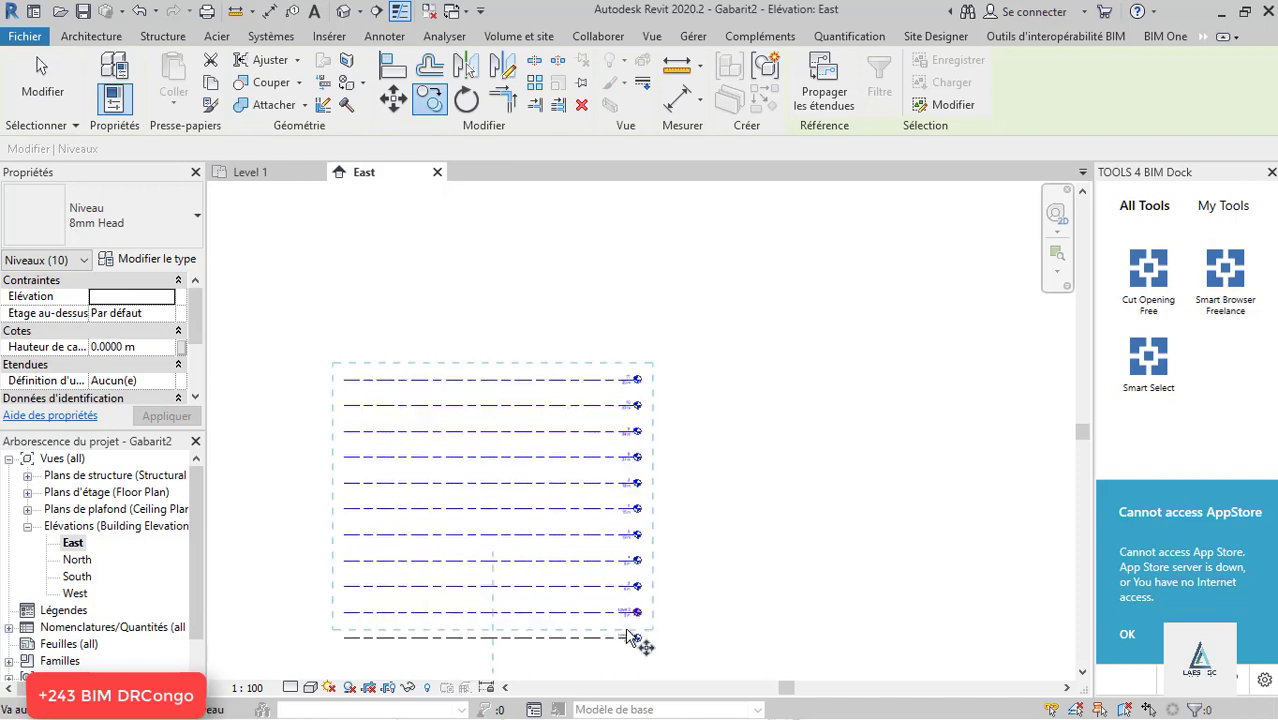
{"action": "left_click", "coordinate": [495, 640]}
{"action": "scroll", "coordinate": [474, 417], "scroll_direction": "up", "scroll_amount": 2}
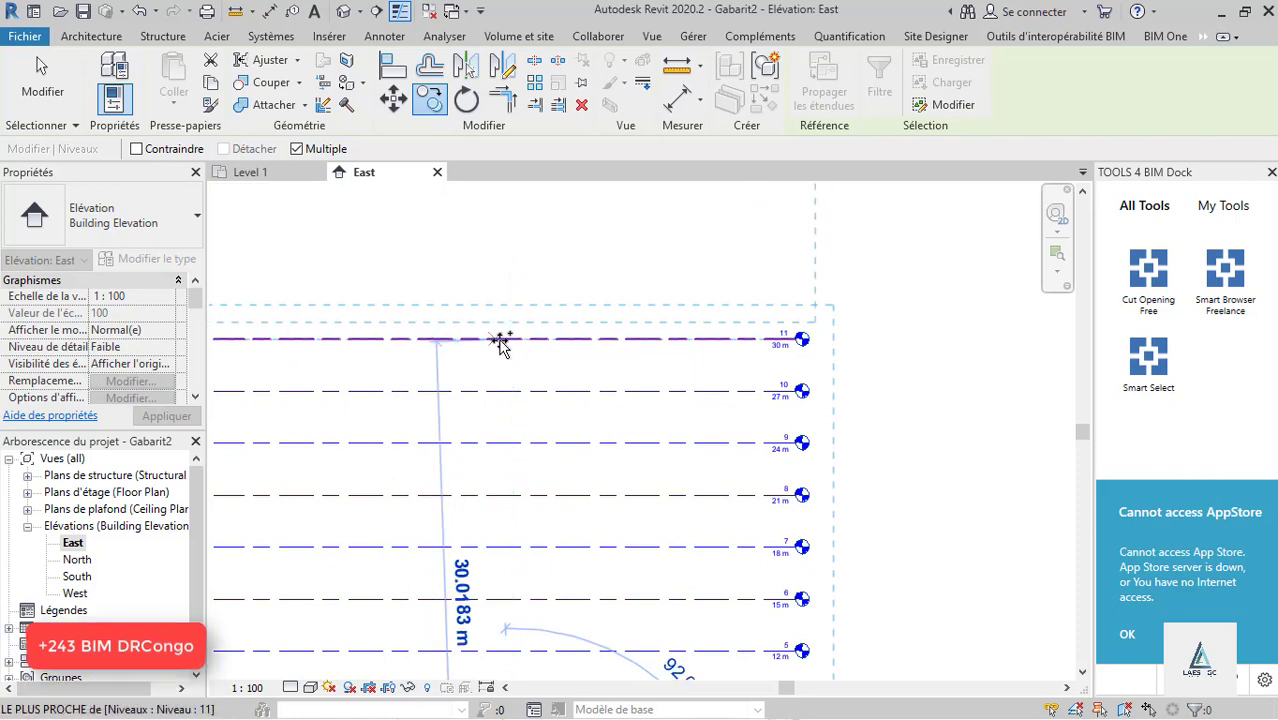
{"action": "scroll", "coordinate": [571, 579], "scroll_direction": "down", "scroll_amount": 5}
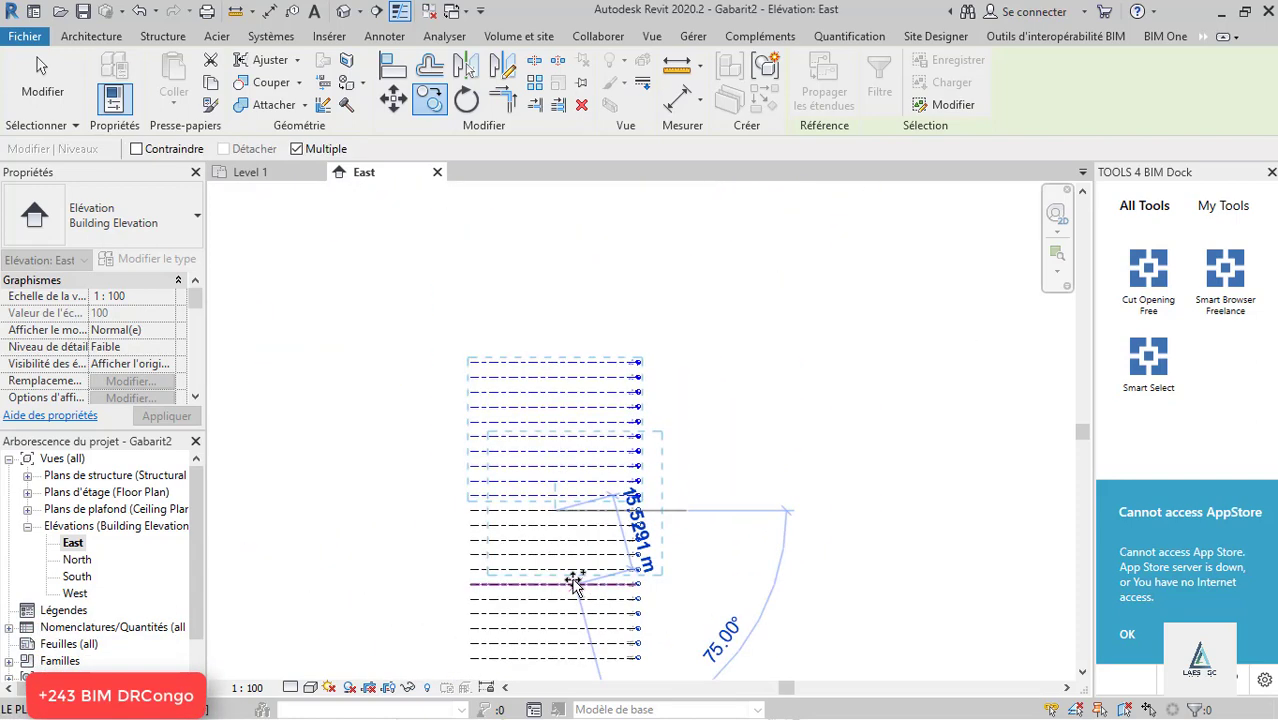
Step: Place a second copy of the ten-level group on the 60 m level, extending the stack to 90 m
{"action": "scroll", "coordinate": [551, 330], "scroll_direction": "up", "scroll_amount": 3}
{"action": "scroll", "coordinate": [550, 395], "scroll_direction": "up", "scroll_amount": 1}
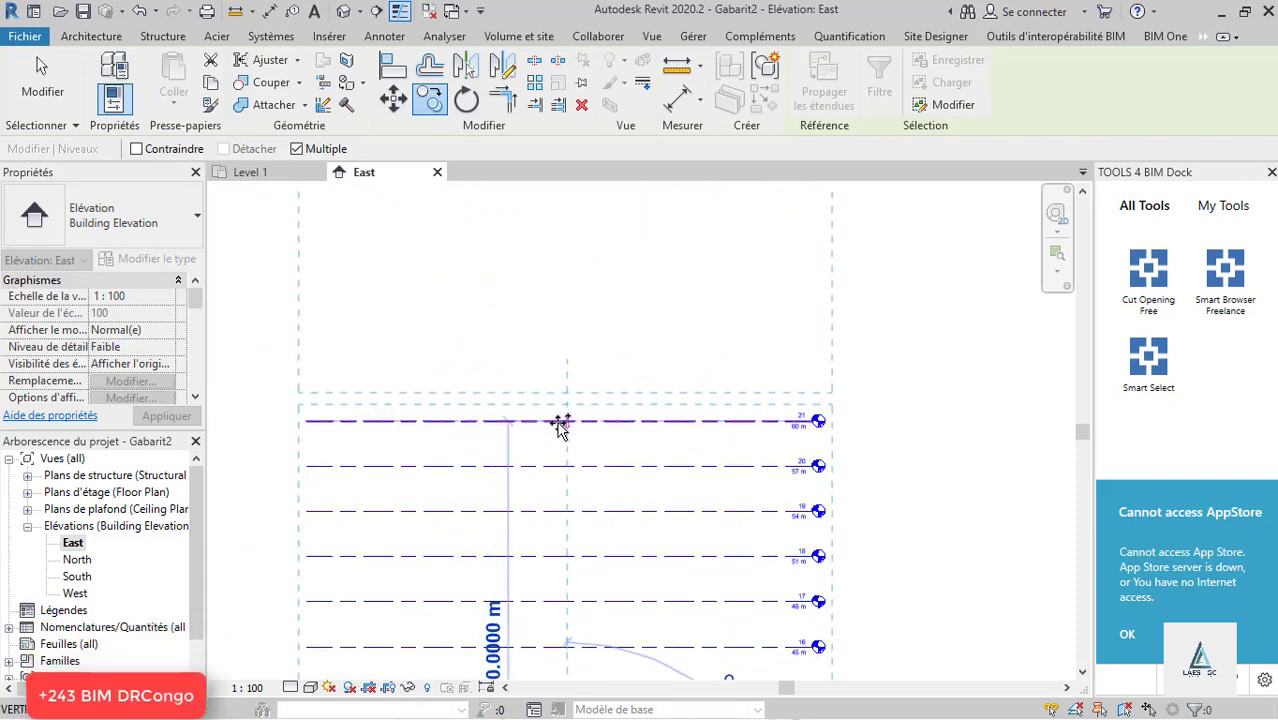
{"action": "left_click", "coordinate": [562, 422]}
{"action": "key", "text": "Escape"}
{"action": "scroll", "coordinate": [577, 488], "scroll_direction": "down", "scroll_amount": 4}
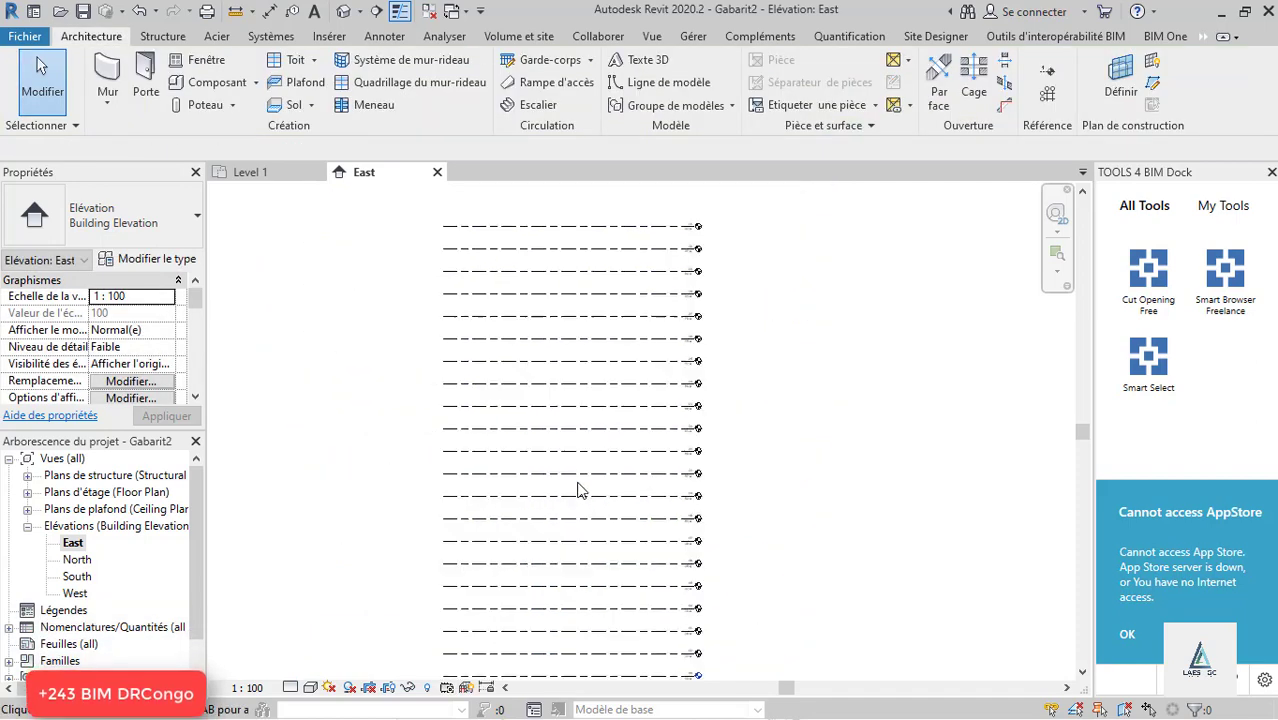
{"action": "scroll", "coordinate": [701, 268], "scroll_direction": "up", "scroll_amount": 8}
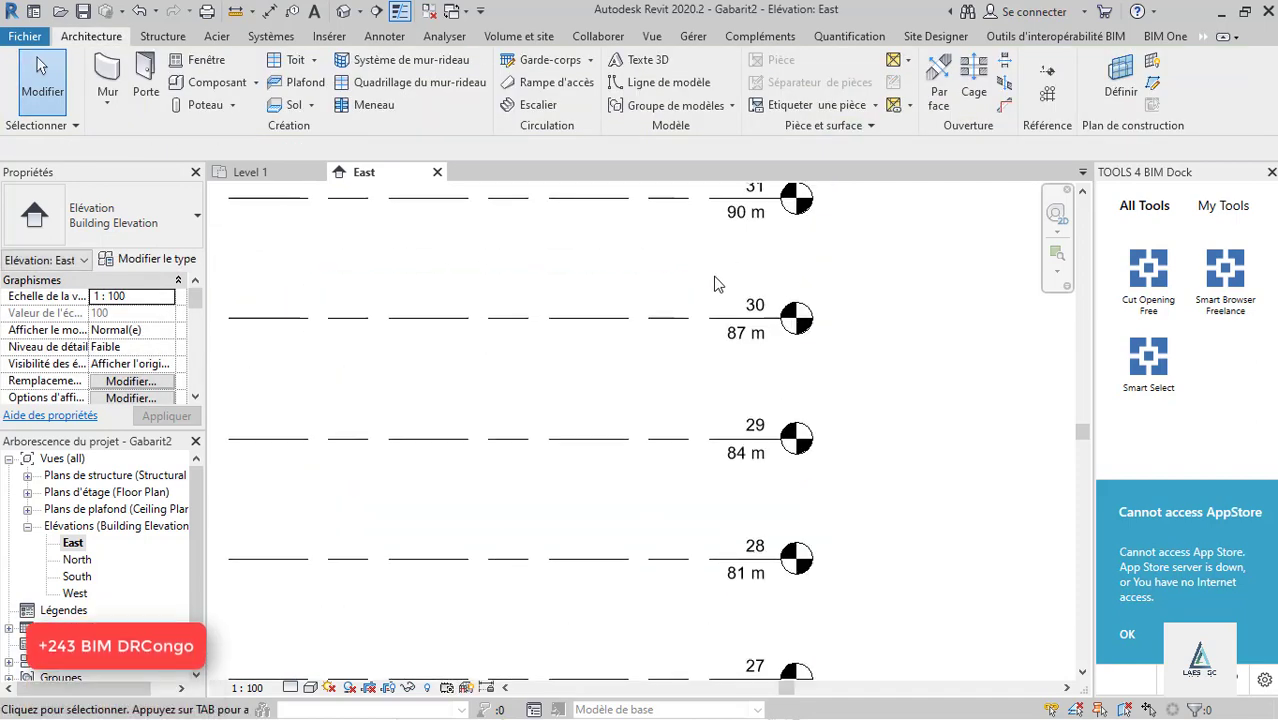
{"action": "scroll", "coordinate": [703, 268], "scroll_direction": "down", "scroll_amount": 9}
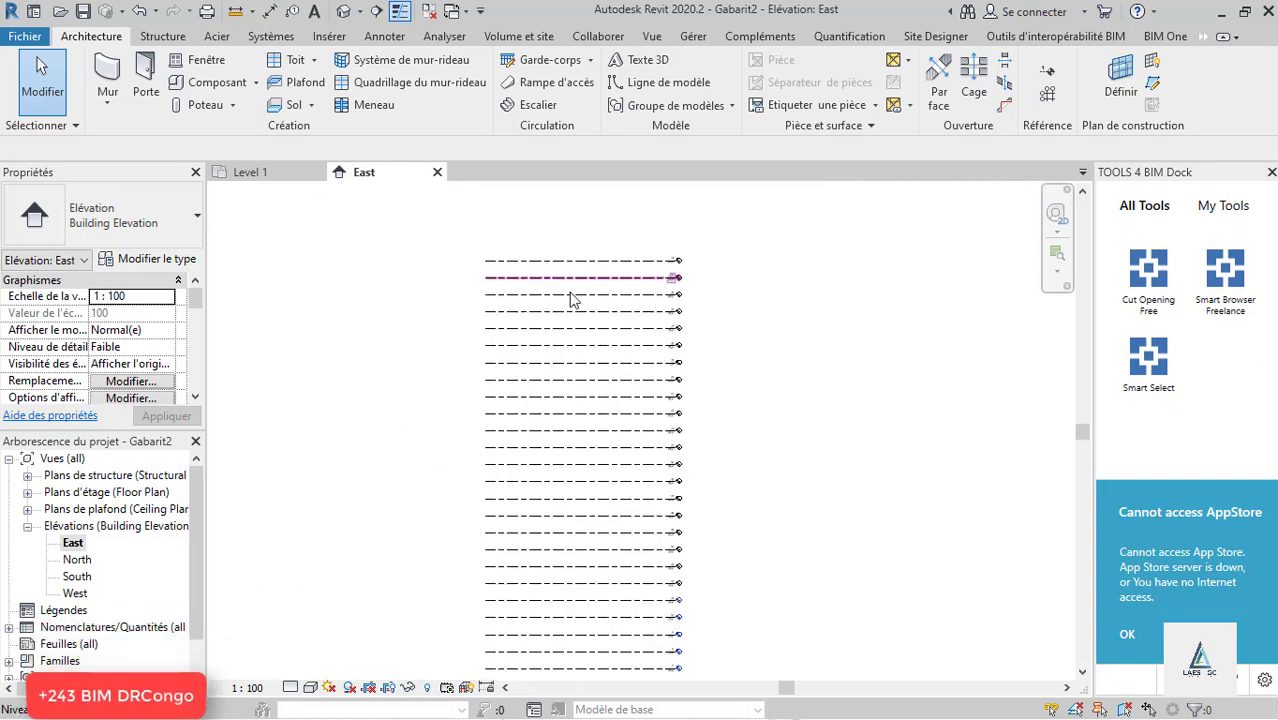
{"action": "scroll", "coordinate": [575, 300], "scroll_direction": "down", "scroll_amount": 1}
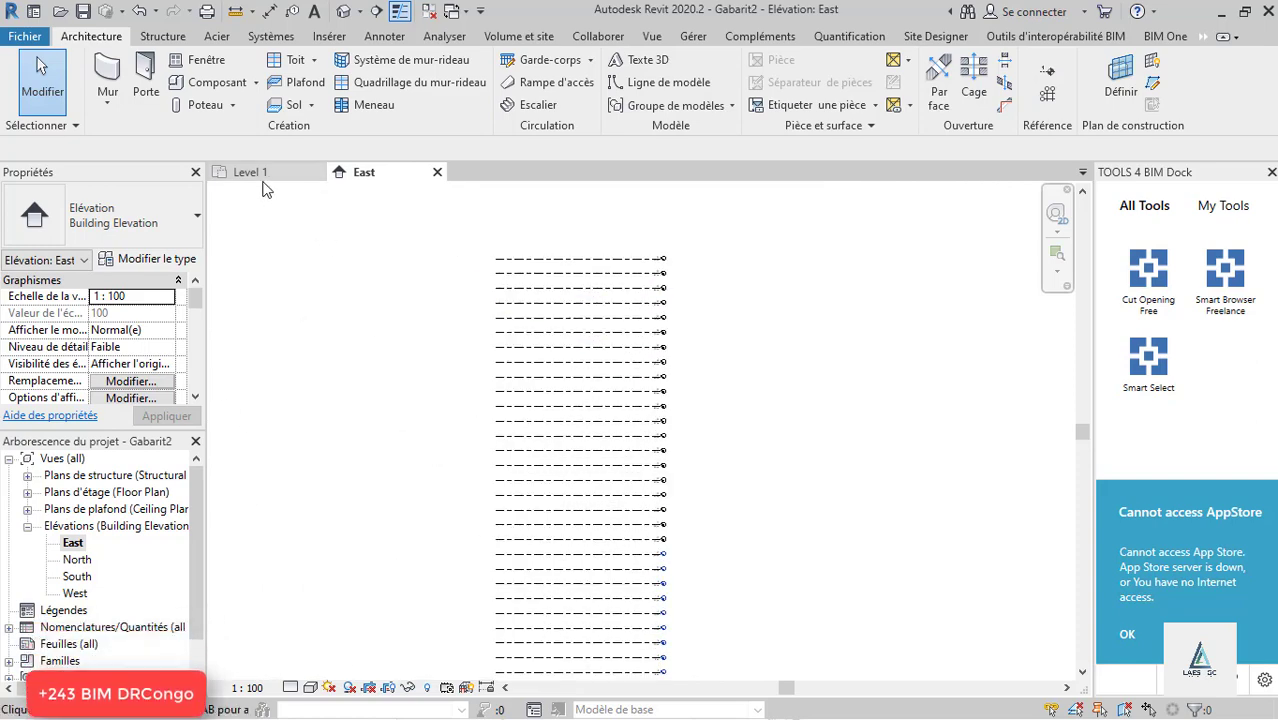
Step: Switch to the Level 1 floor plan and start an in-place mass named Volume 1
{"action": "left_click", "coordinate": [252, 174]}
{"action": "scroll", "coordinate": [565, 345], "scroll_direction": "up", "scroll_amount": 1}
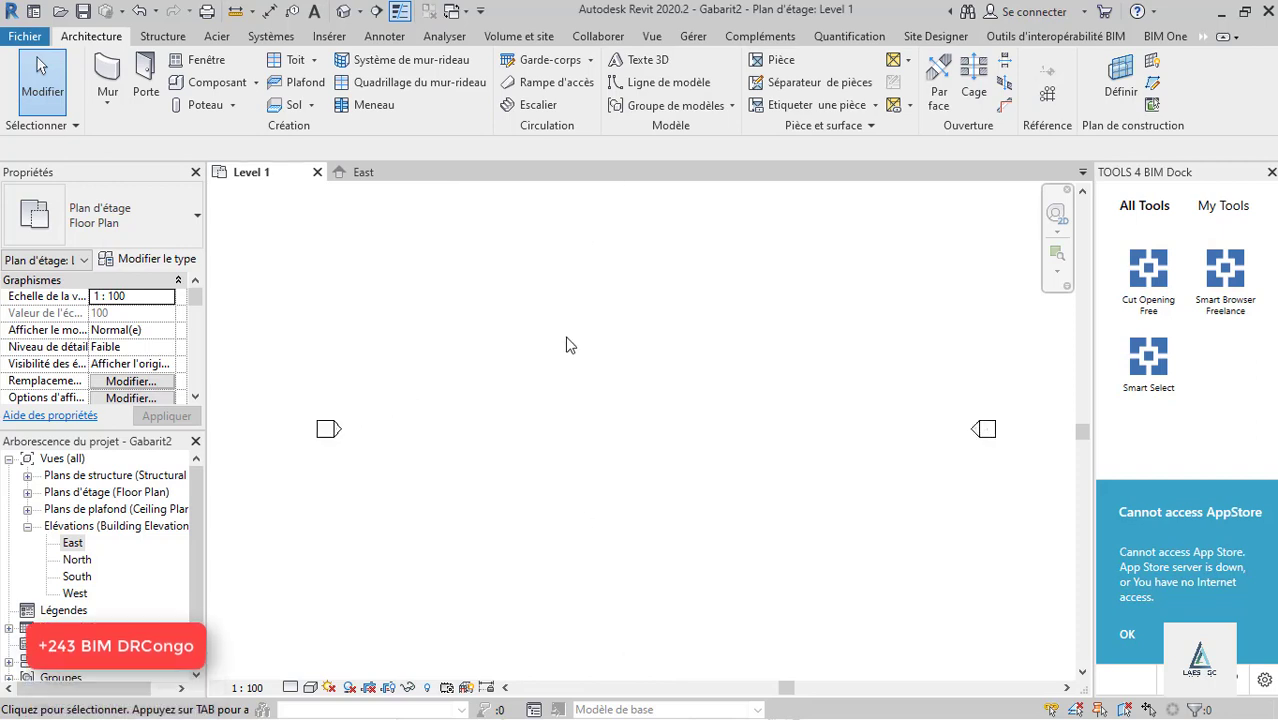
{"action": "scroll", "coordinate": [366, 317], "scroll_direction": "down", "scroll_amount": 2}
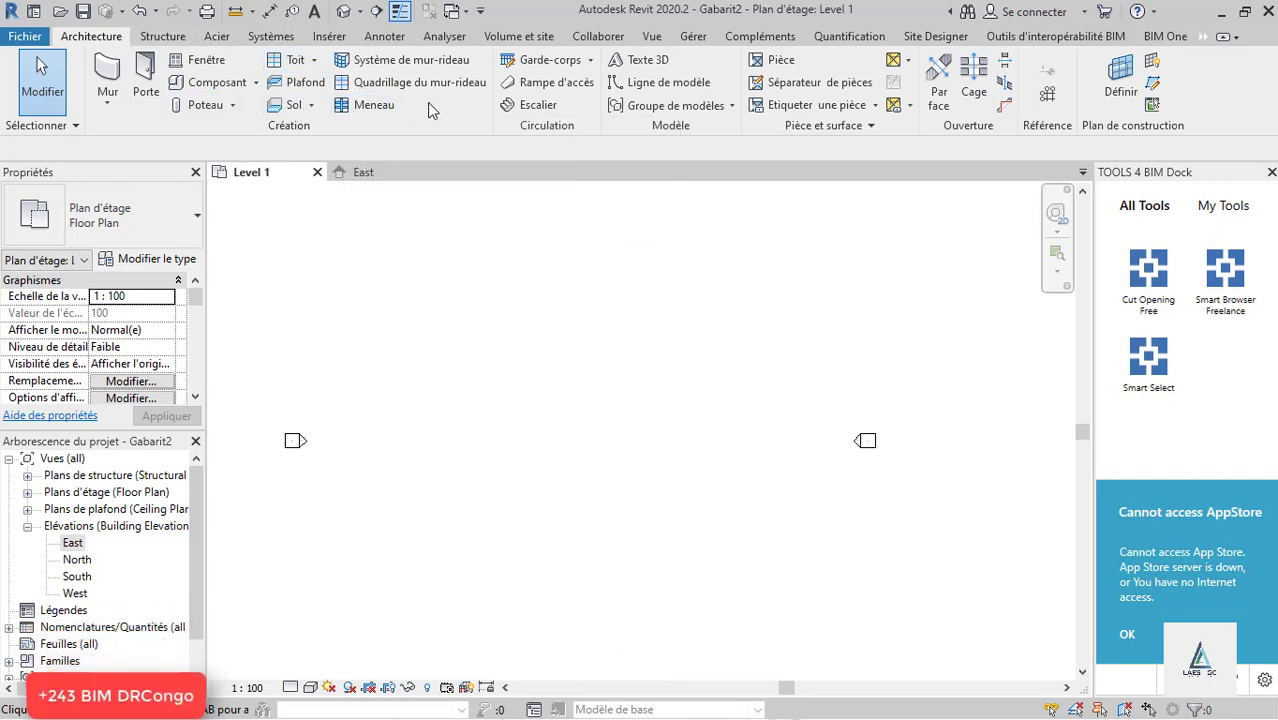
{"action": "left_click", "coordinate": [519, 36]}
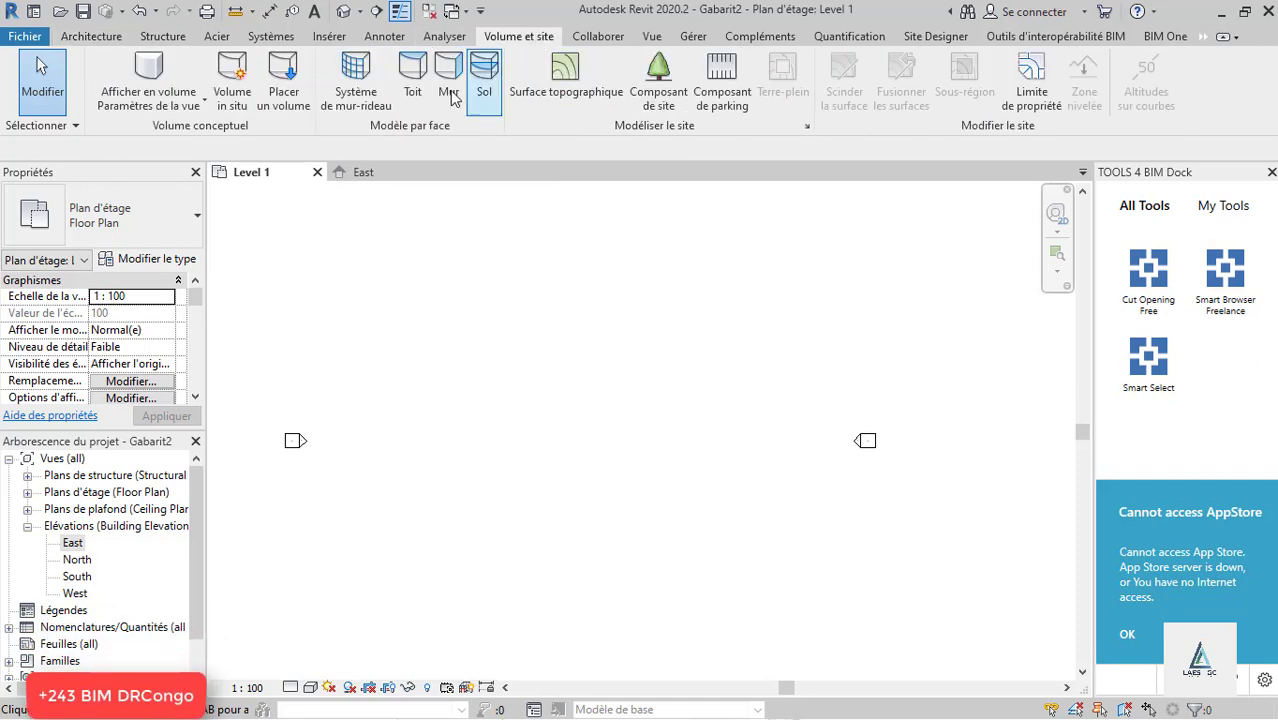
{"action": "left_click", "coordinate": [242, 114]}
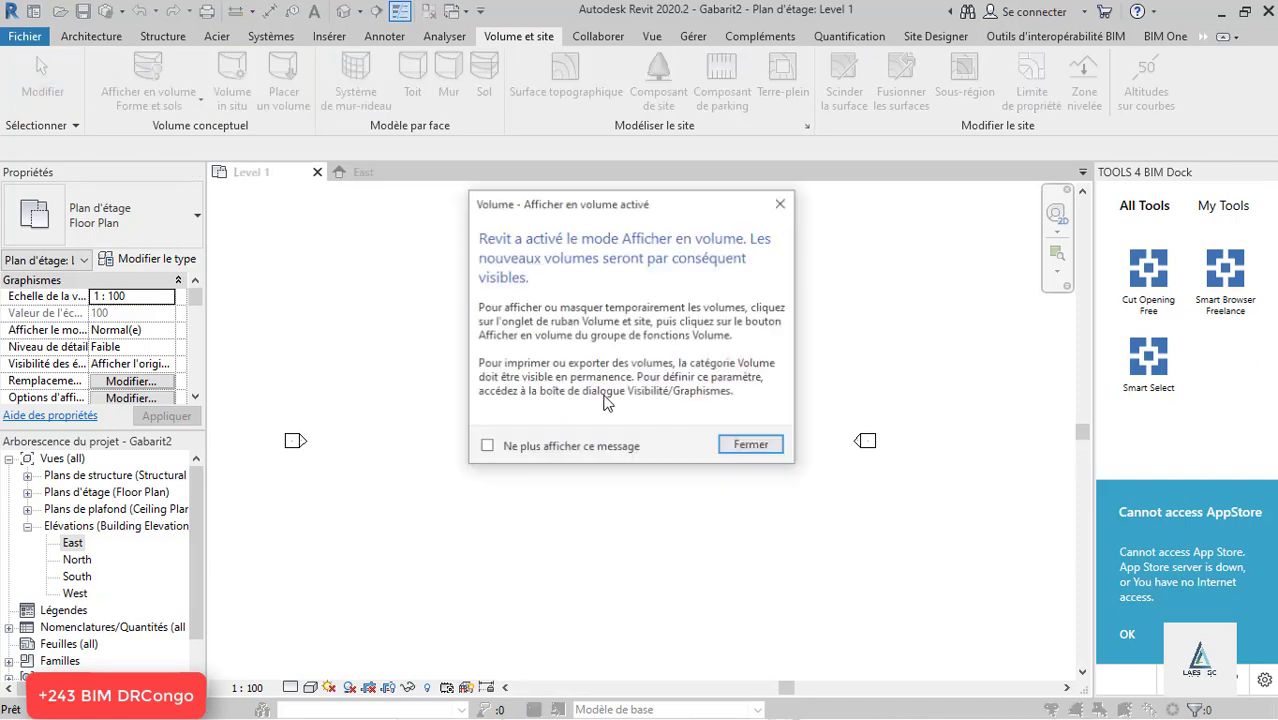
{"action": "left_click", "coordinate": [757, 450]}
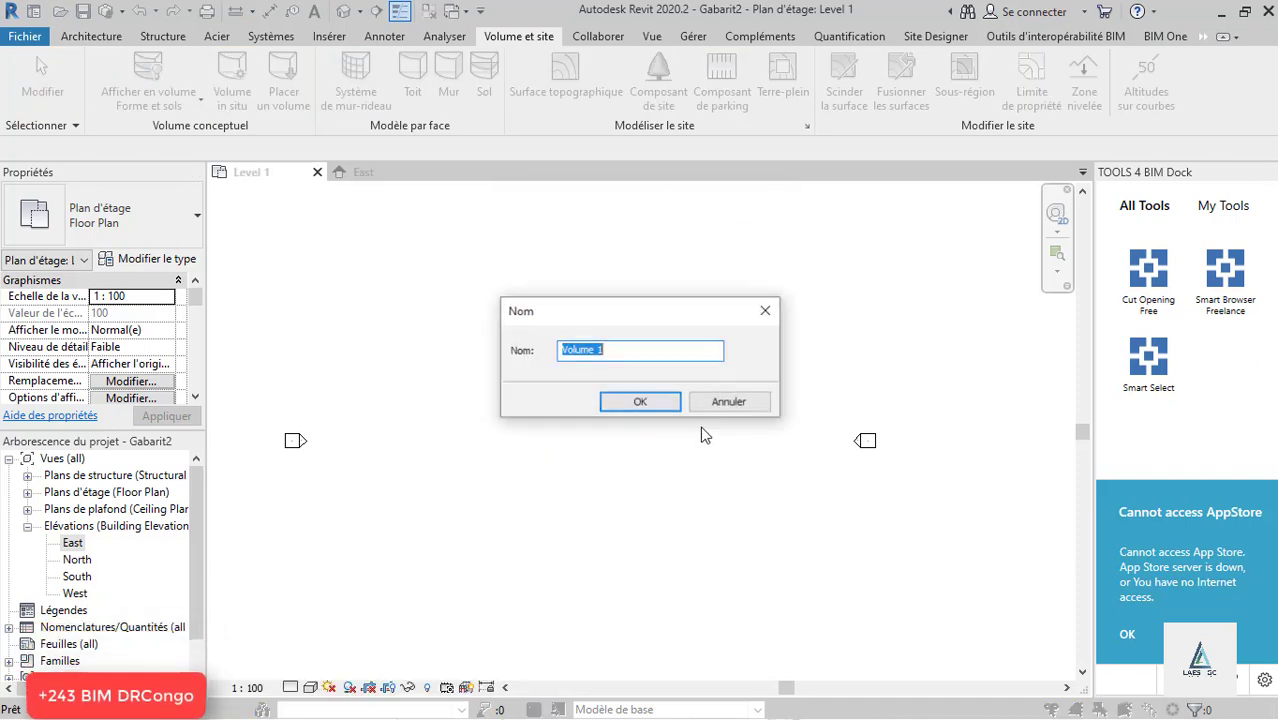
{"action": "left_click", "coordinate": [642, 402]}
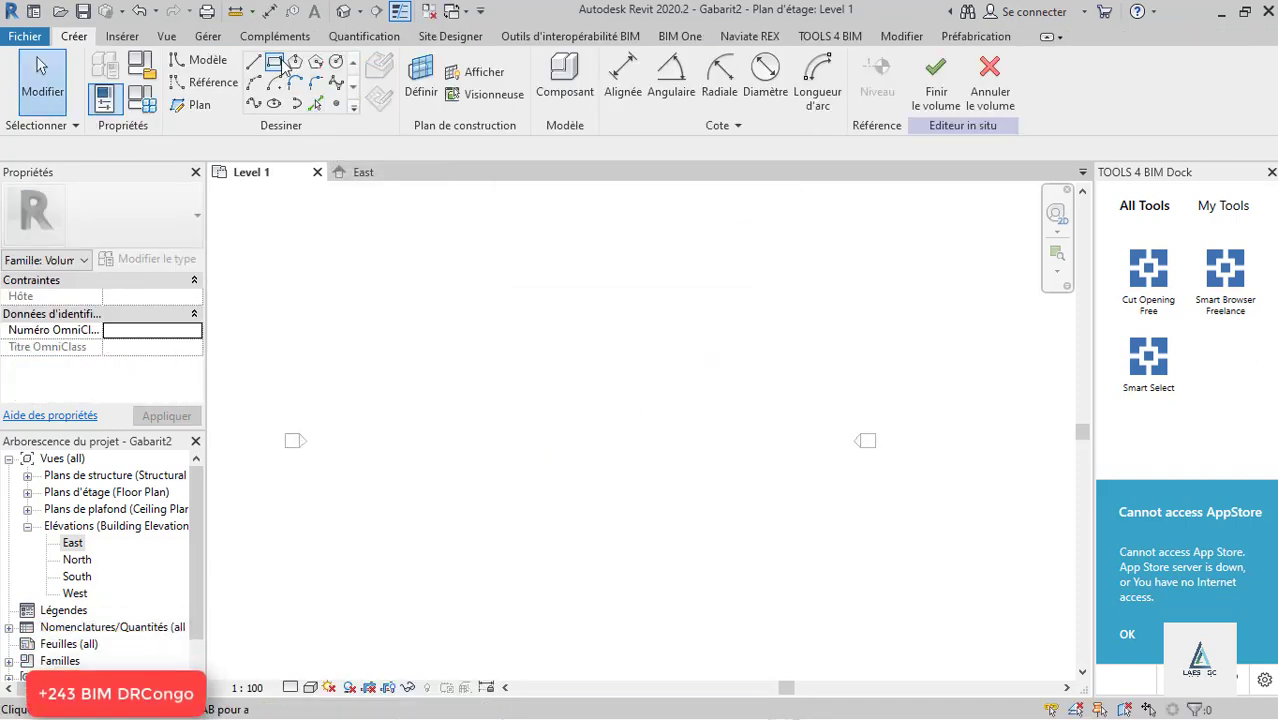
Step: Sketch a trial five-sided polygon with sides about 17.6 m between the elevation markers and delete it
{"action": "left_click", "coordinate": [295, 62]}
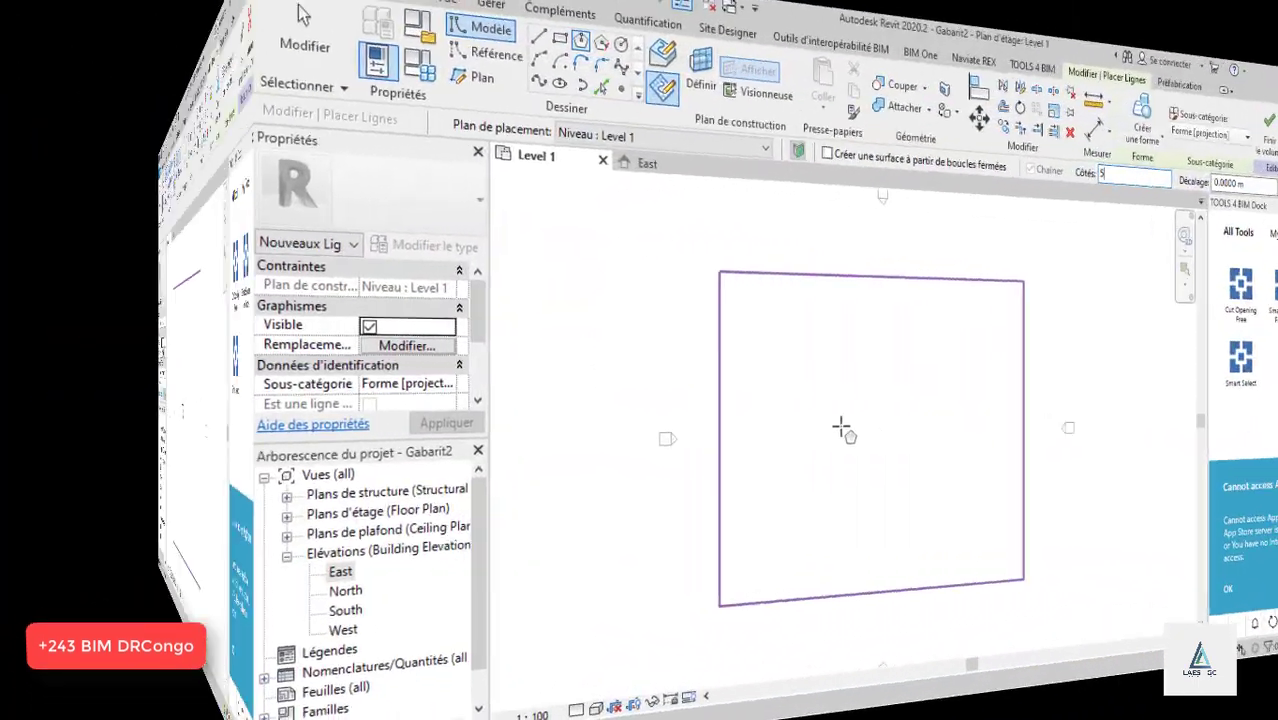
{"action": "left_click", "coordinate": [585, 423]}
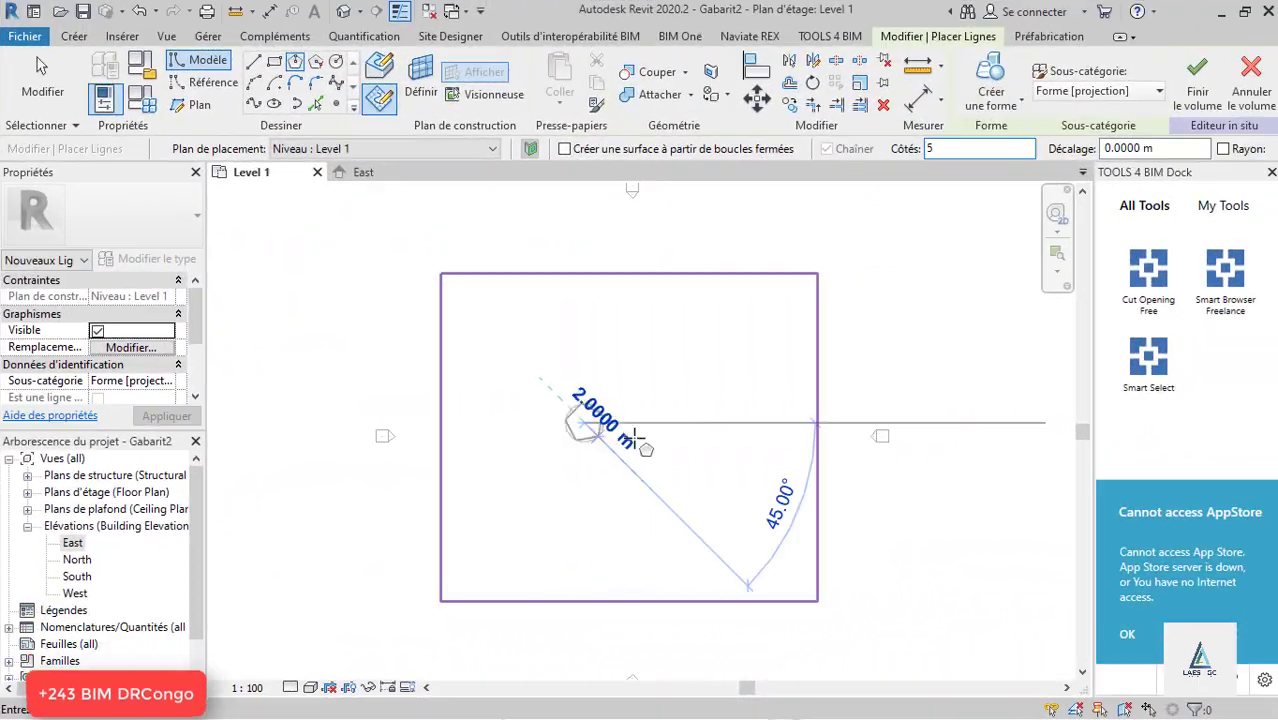
{"action": "left_click", "coordinate": [724, 373]}
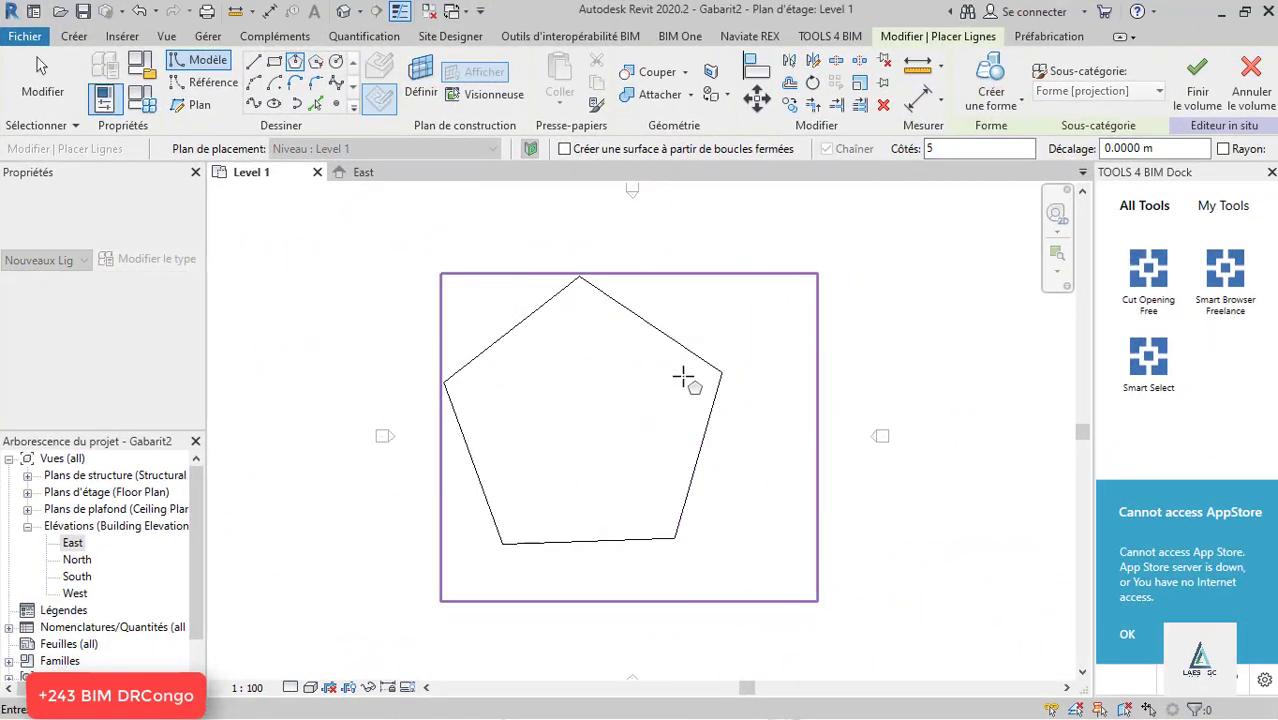
{"action": "key", "text": "Escape"}
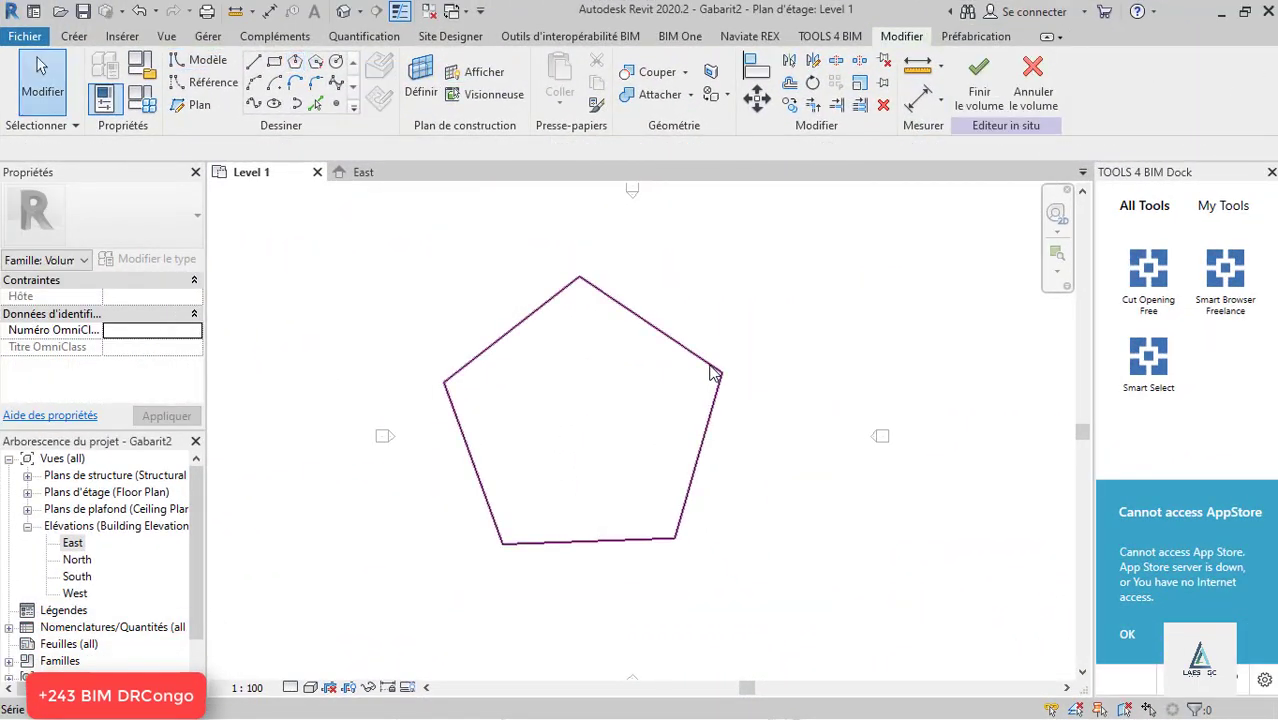
{"action": "left_click", "coordinate": [716, 376]}
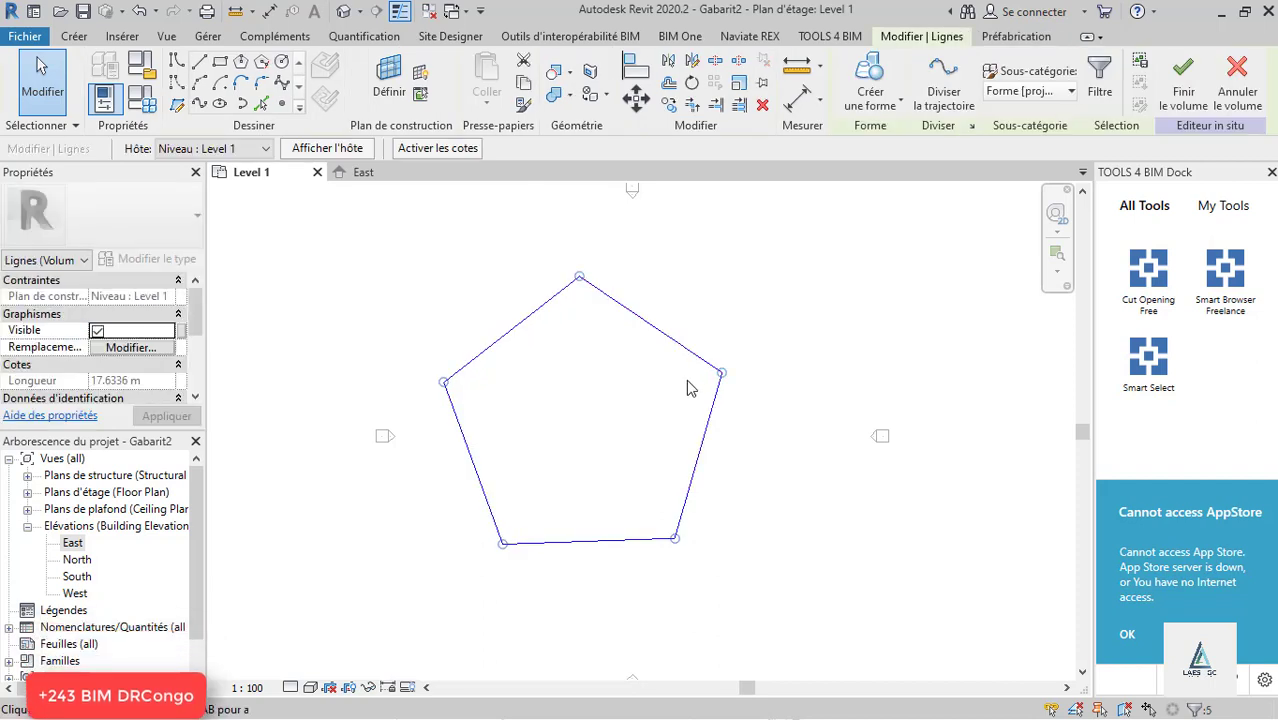
{"action": "key", "text": "Delete"}
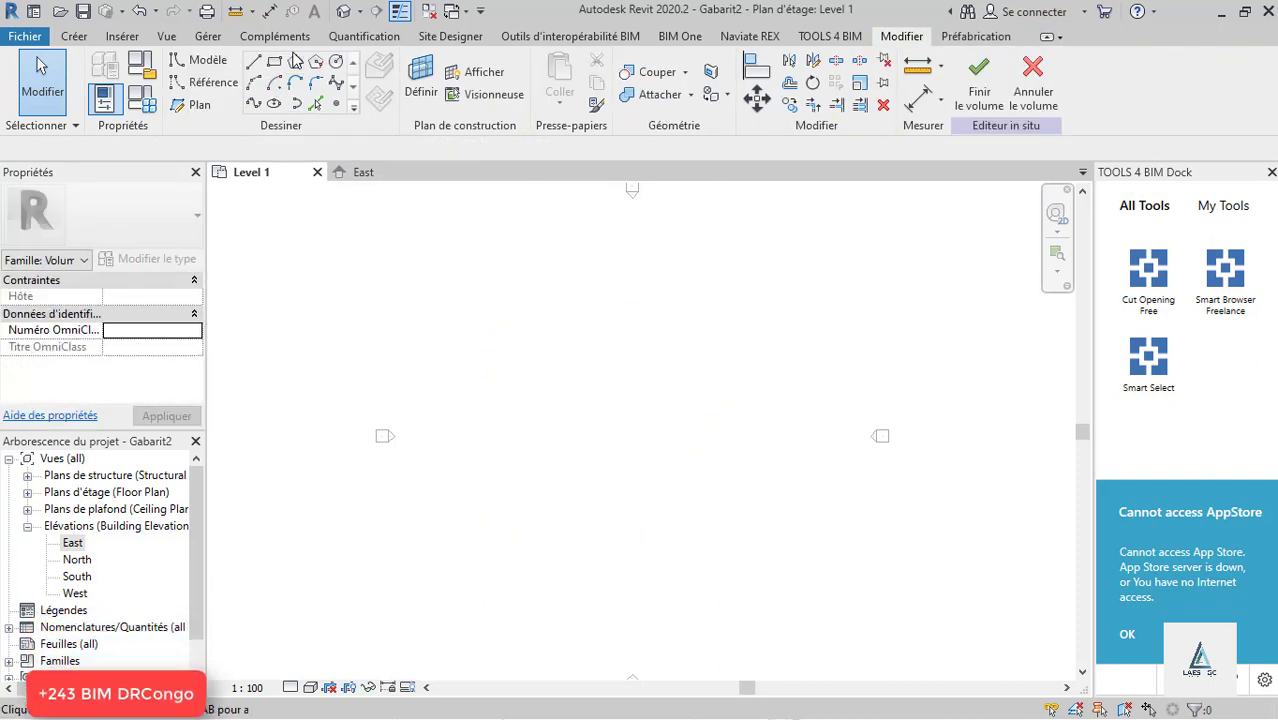
Step: Draw a five-sided inscribed polygon with sides about 23.5 m on Level 1, centred between the elevation markers
{"action": "left_click", "coordinate": [295, 63]}
{"action": "left_click", "coordinate": [601, 420]}
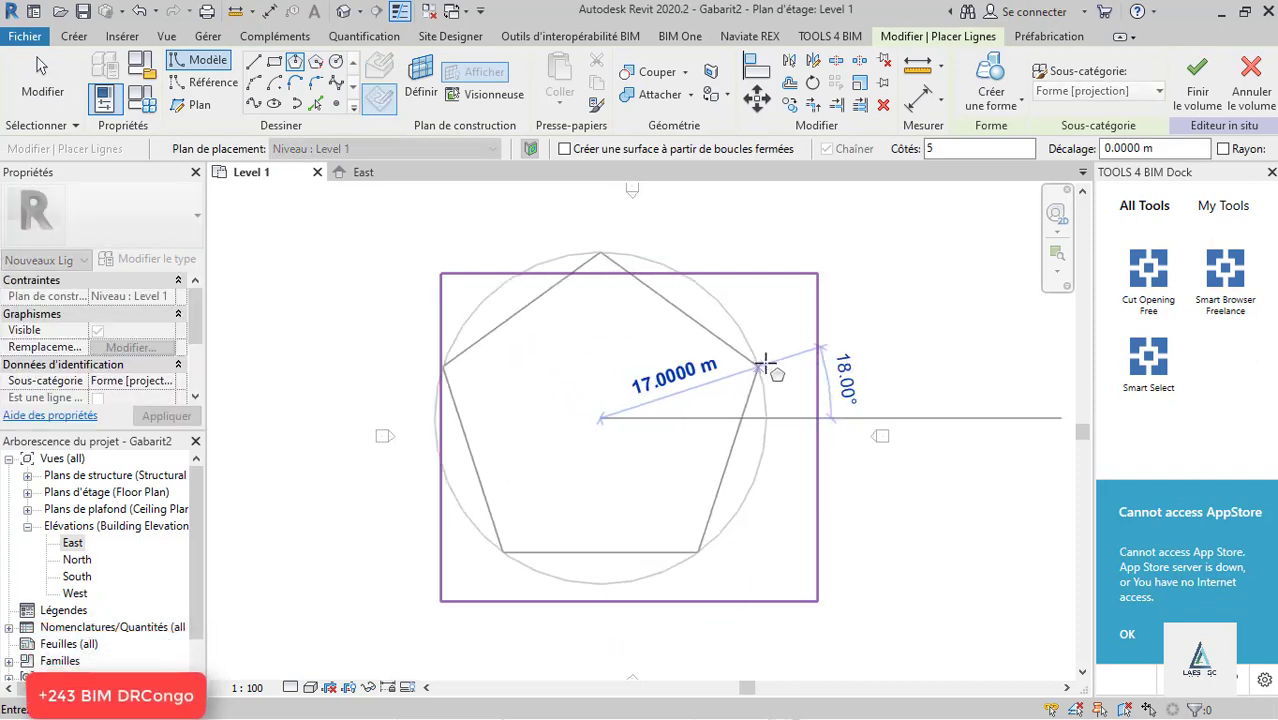
{"action": "left_click", "coordinate": [783, 355]}
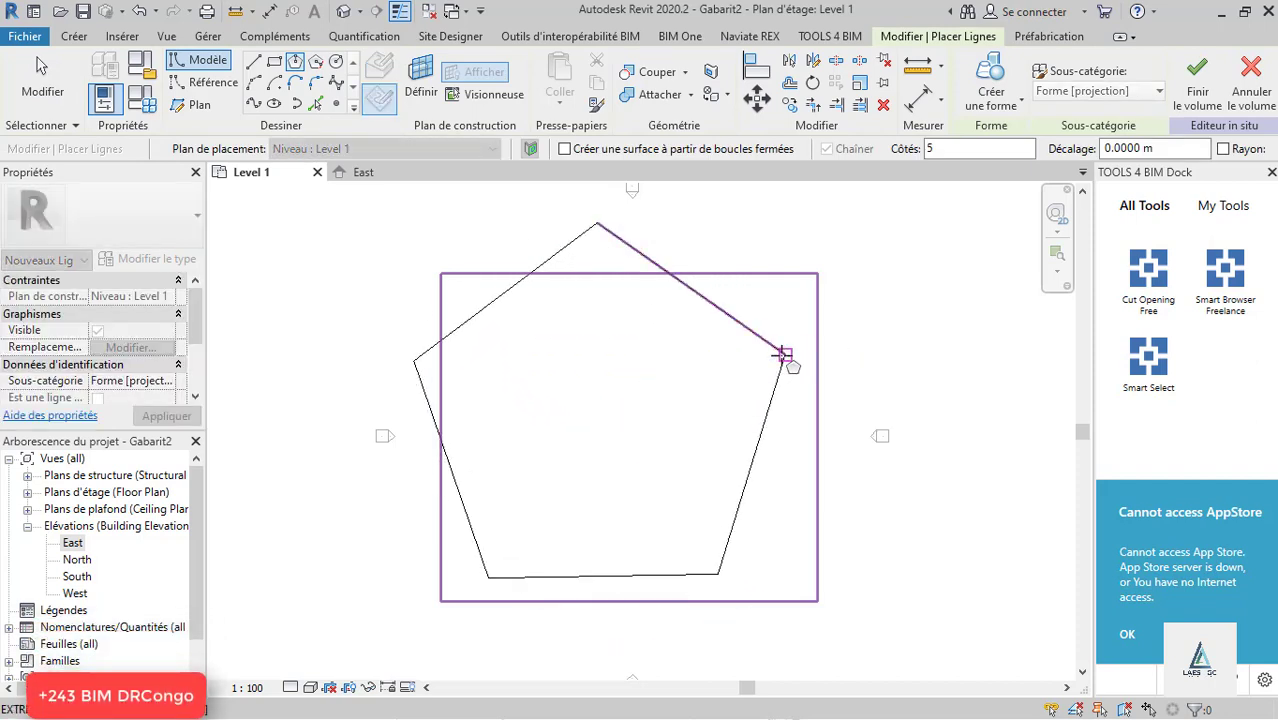
{"action": "key", "text": "Escape"}
{"action": "key", "text": "Escape"}
{"action": "scroll", "coordinate": [659, 354], "scroll_direction": "down", "scroll_amount": 3}
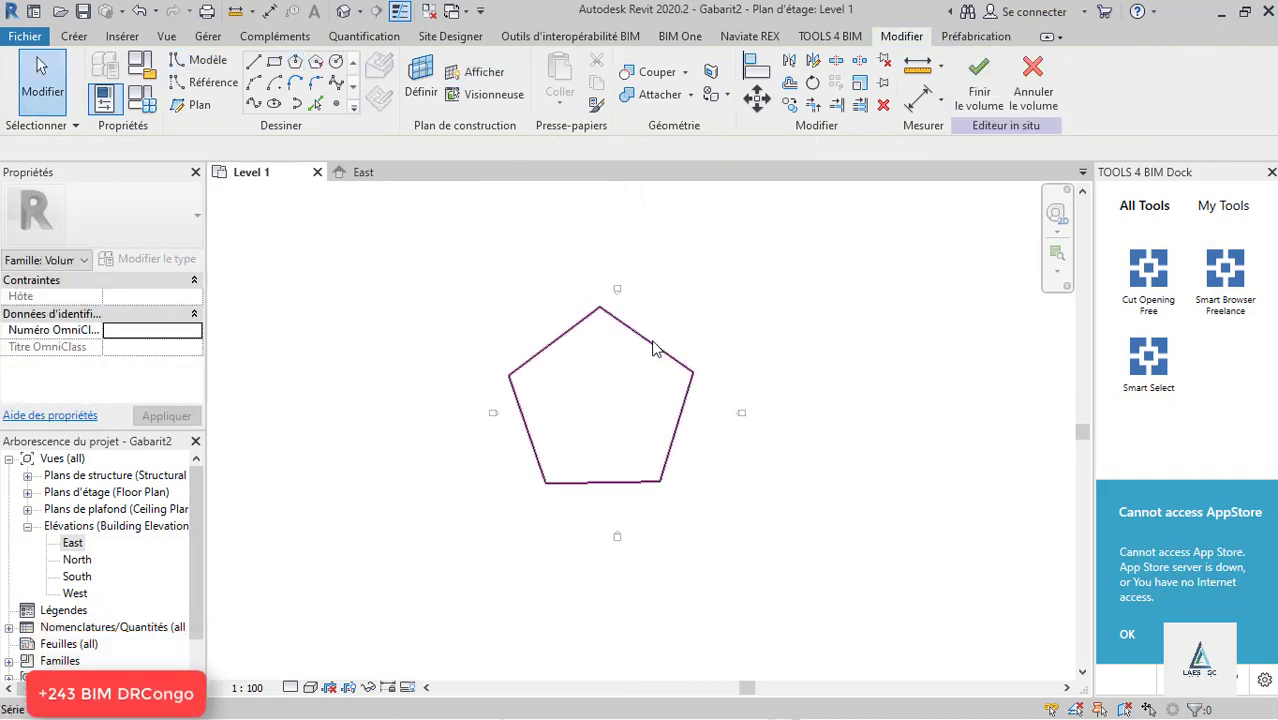
Step: In the 3D view, copy the pentagon to the clipboard and paste it aligned to a level about halfway up the stack
{"action": "left_click", "coordinate": [690, 372]}
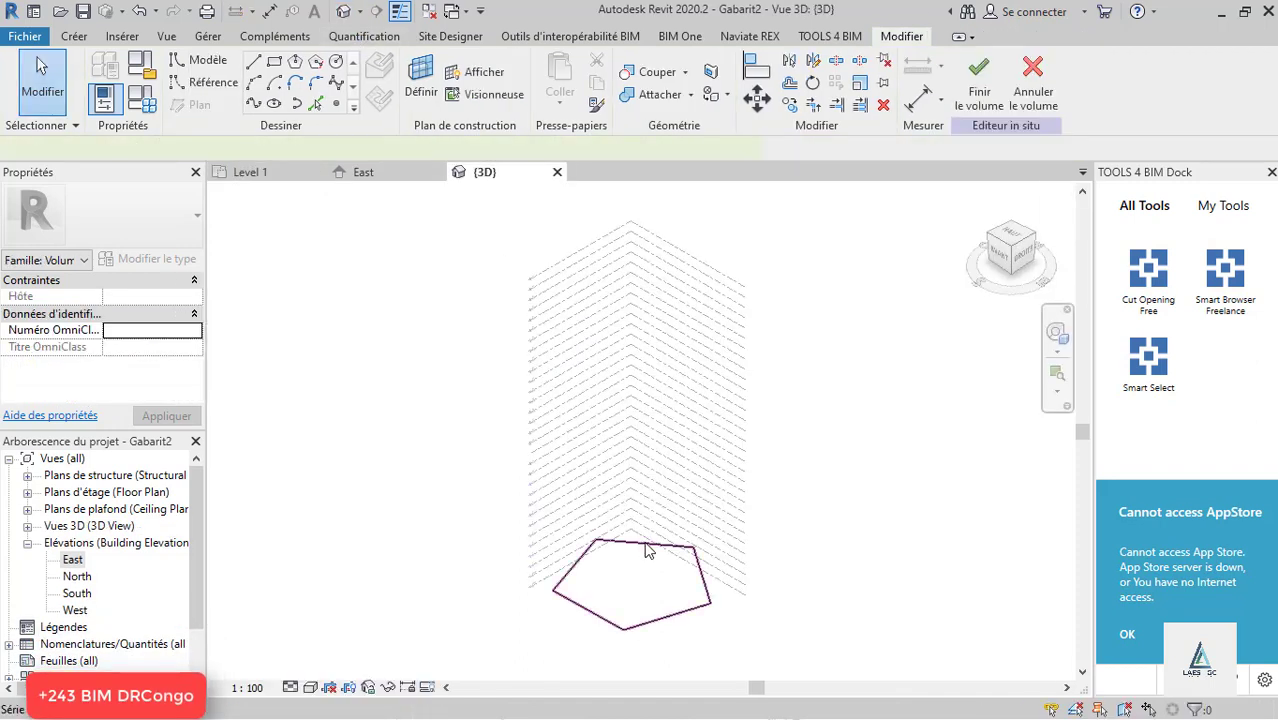
{"action": "left_click", "coordinate": [647, 546]}
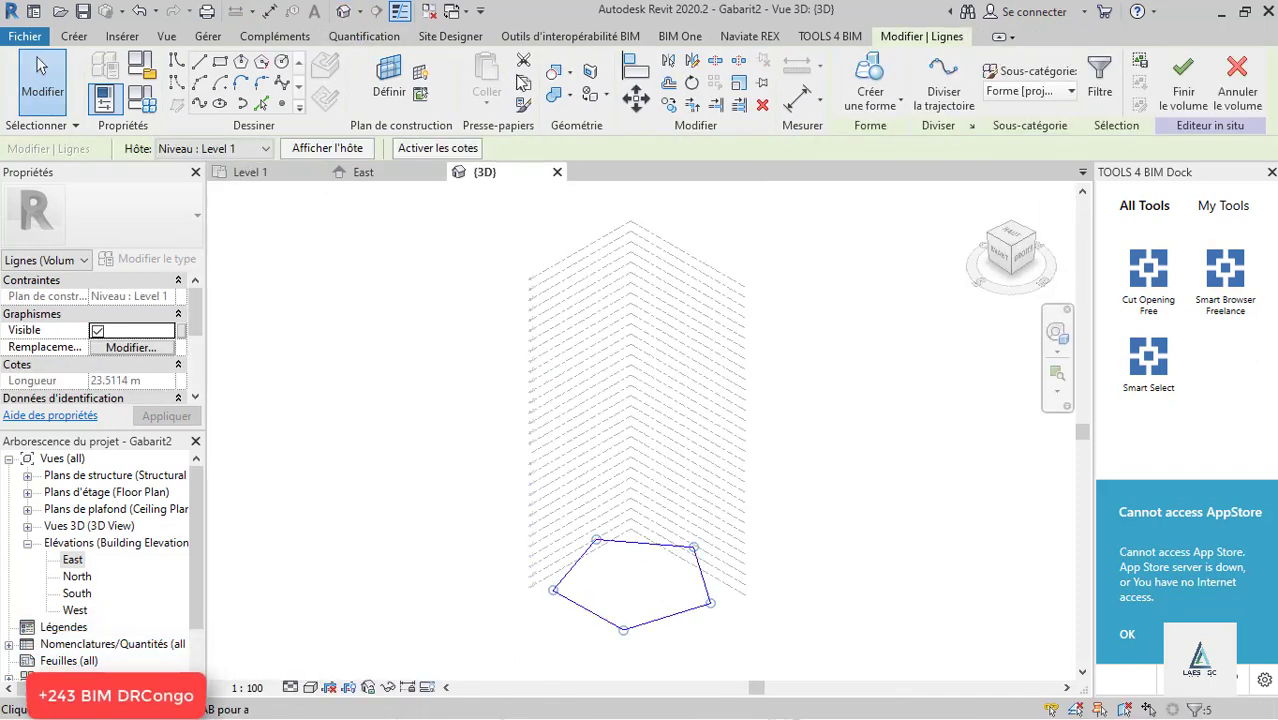
{"action": "left_click", "coordinate": [492, 105]}
{"action": "left_click", "coordinate": [519, 176]}
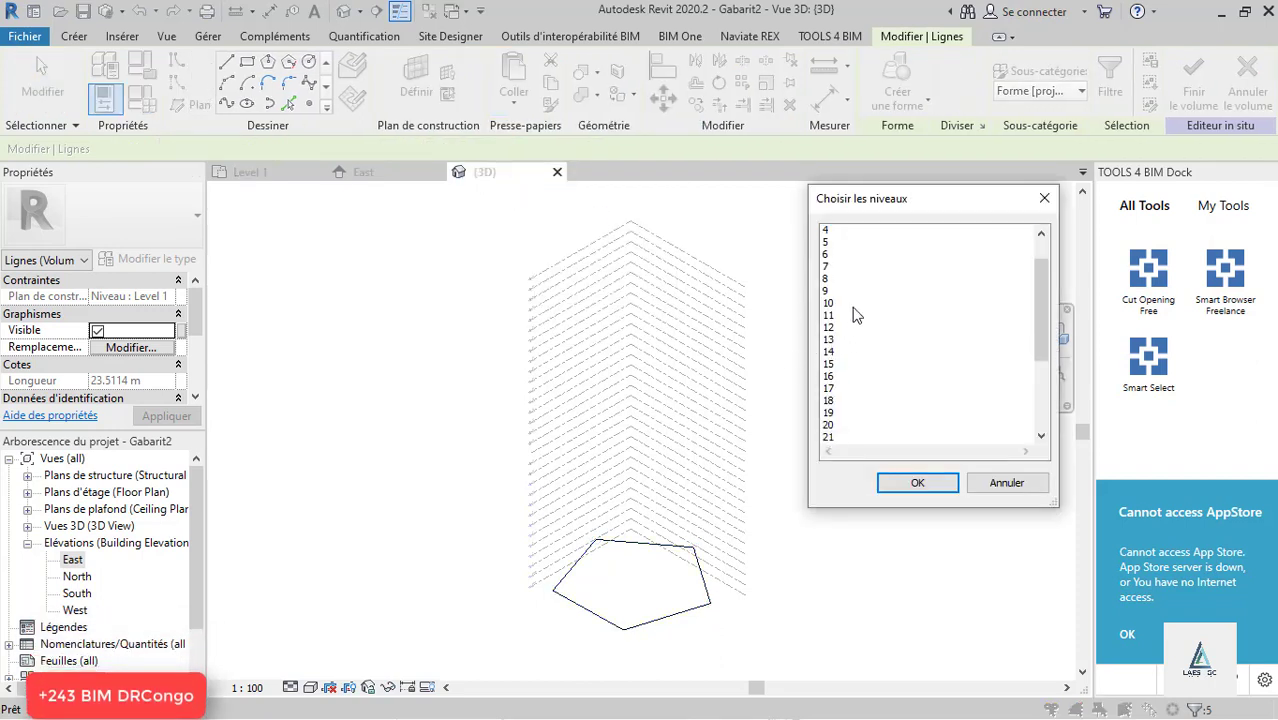
{"action": "scroll", "coordinate": [855, 315], "scroll_direction": "down", "scroll_amount": 4}
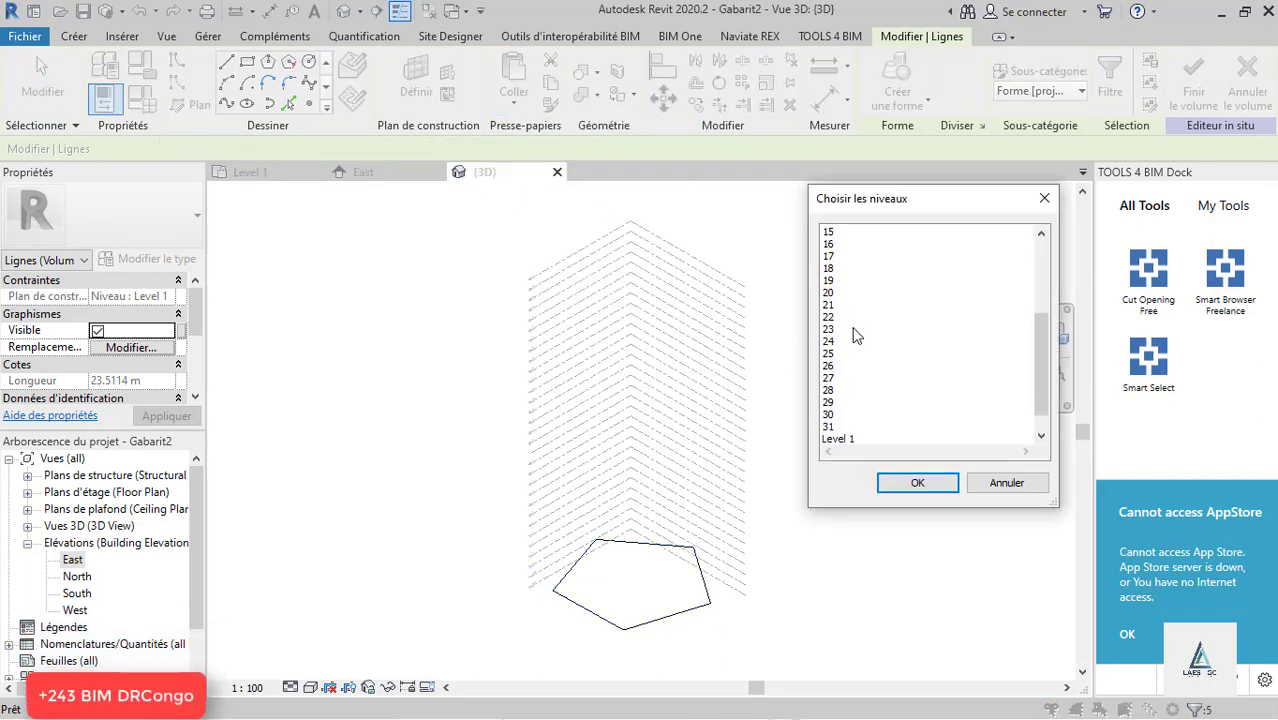
{"action": "scroll", "coordinate": [856, 345], "scroll_direction": "down", "scroll_amount": 2}
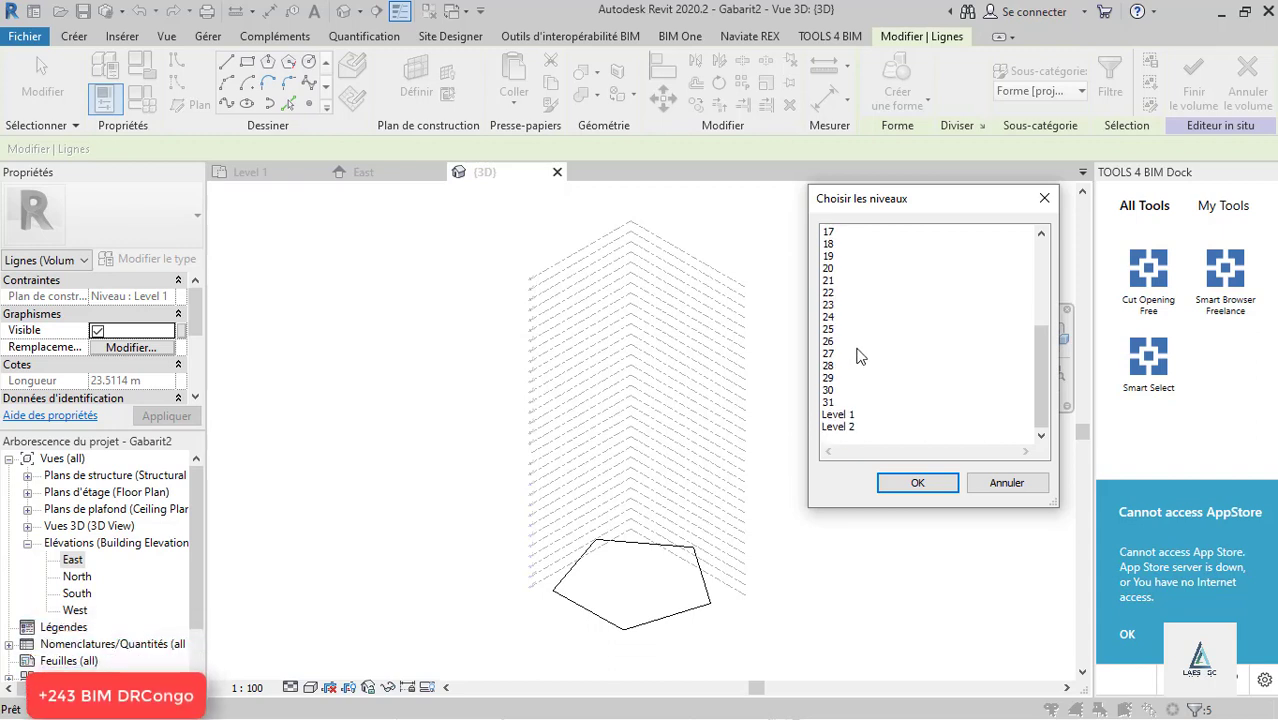
{"action": "scroll", "coordinate": [857, 353], "scroll_direction": "down", "scroll_amount": 2}
{"action": "scroll", "coordinate": [845, 425], "scroll_direction": "up", "scroll_amount": 6}
{"action": "scroll", "coordinate": [863, 425], "scroll_direction": "down", "scroll_amount": 3}
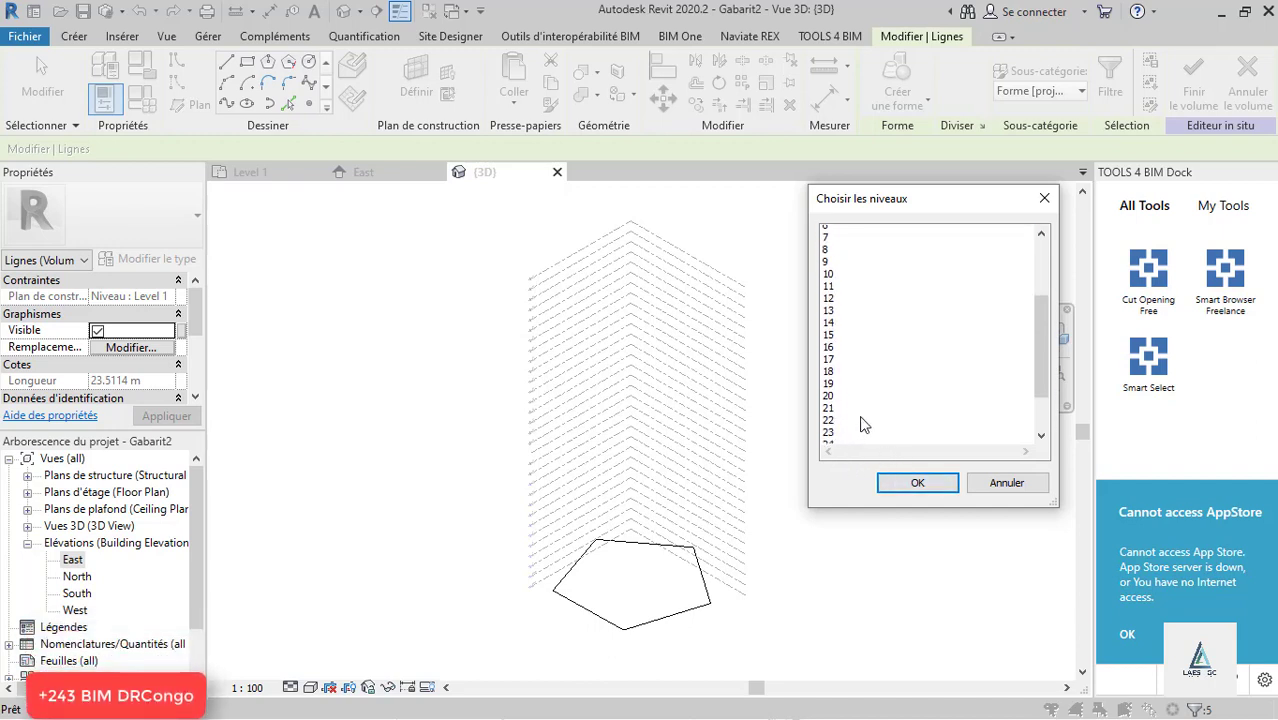
{"action": "scroll", "coordinate": [862, 422], "scroll_direction": "up", "scroll_amount": 1}
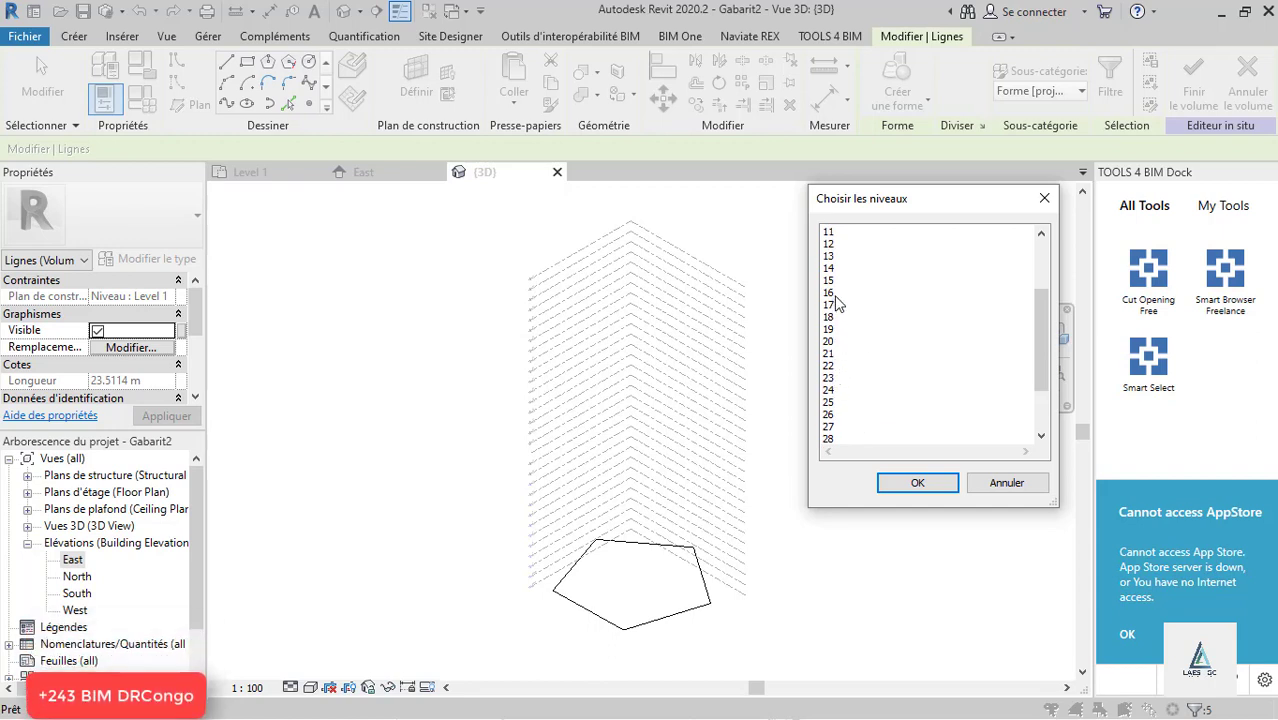
{"action": "scroll", "coordinate": [836, 303], "scroll_direction": "up", "scroll_amount": 2}
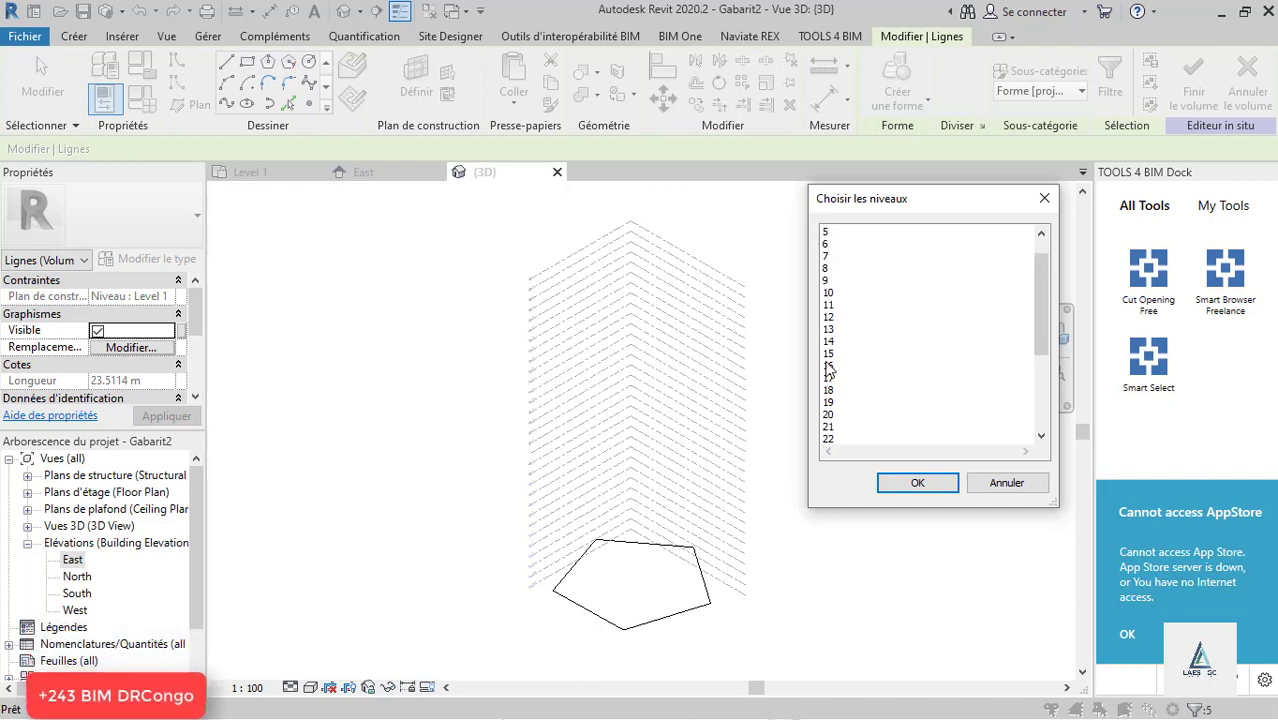
{"action": "left_click", "coordinate": [905, 484]}
Step: Finish pasting the pentagon onto level 15 and scale it down graphically about its right-rear corner to sides about 14.1 m
{"action": "scroll", "coordinate": [641, 426], "scroll_direction": "up", "scroll_amount": 2}
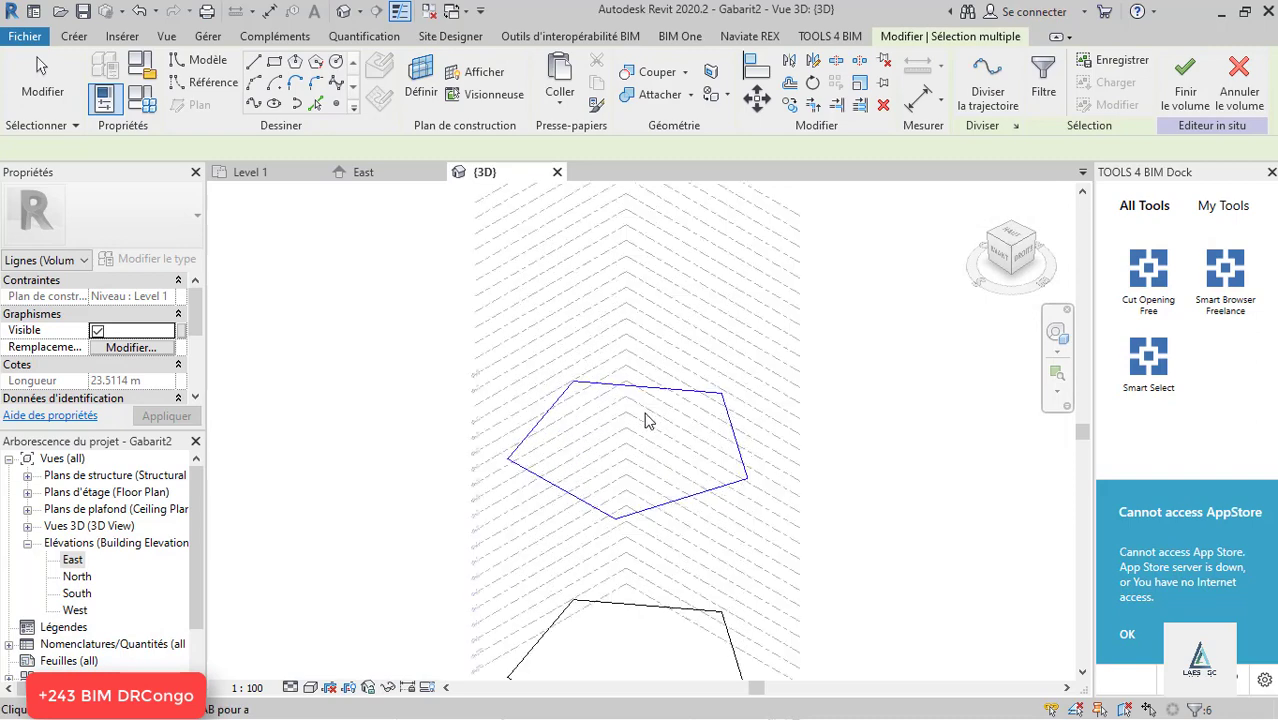
{"action": "left_click", "coordinate": [631, 404]}
{"action": "scroll", "coordinate": [629, 435], "scroll_direction": "up", "scroll_amount": 3}
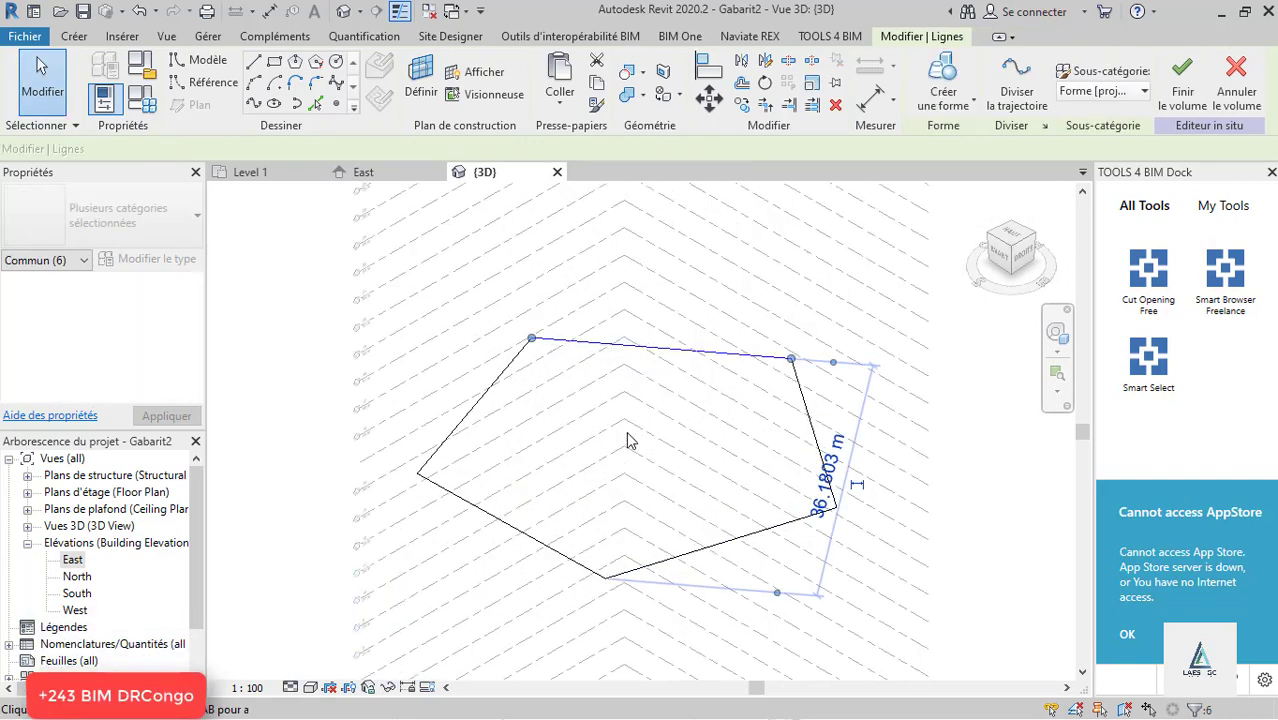
{"action": "left_click", "coordinate": [638, 410]}
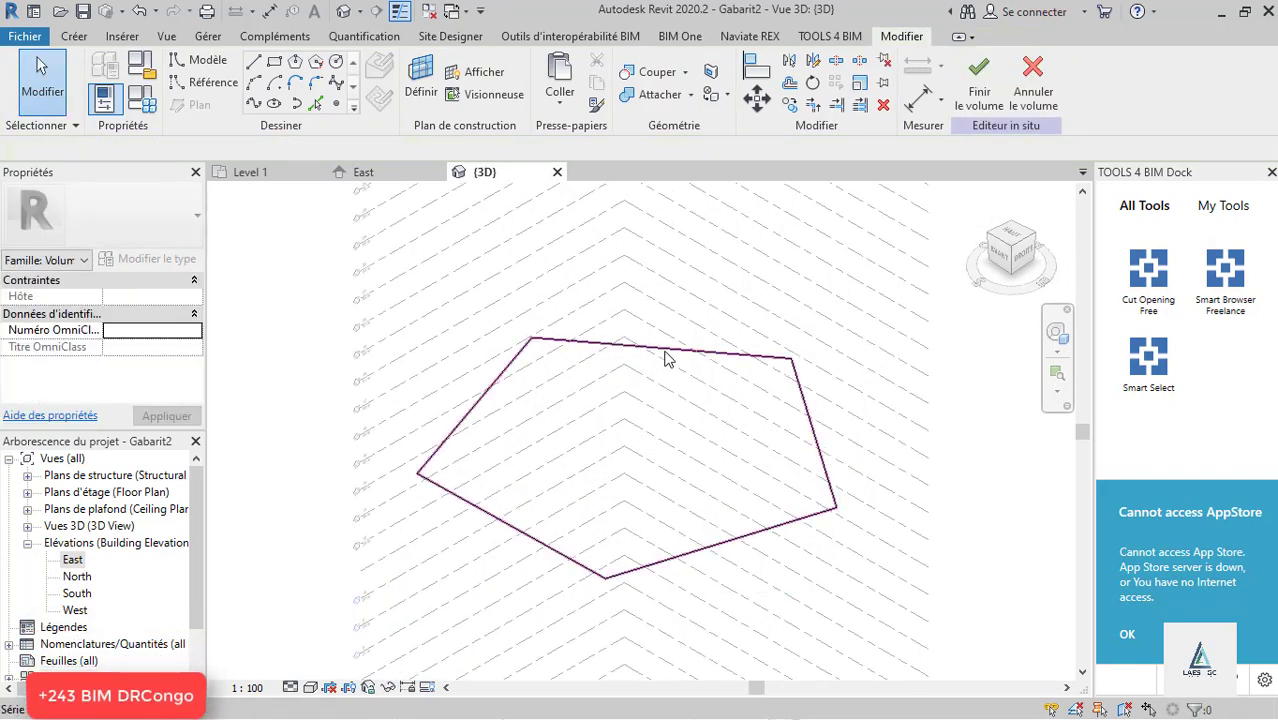
{"action": "left_click", "coordinate": [668, 362]}
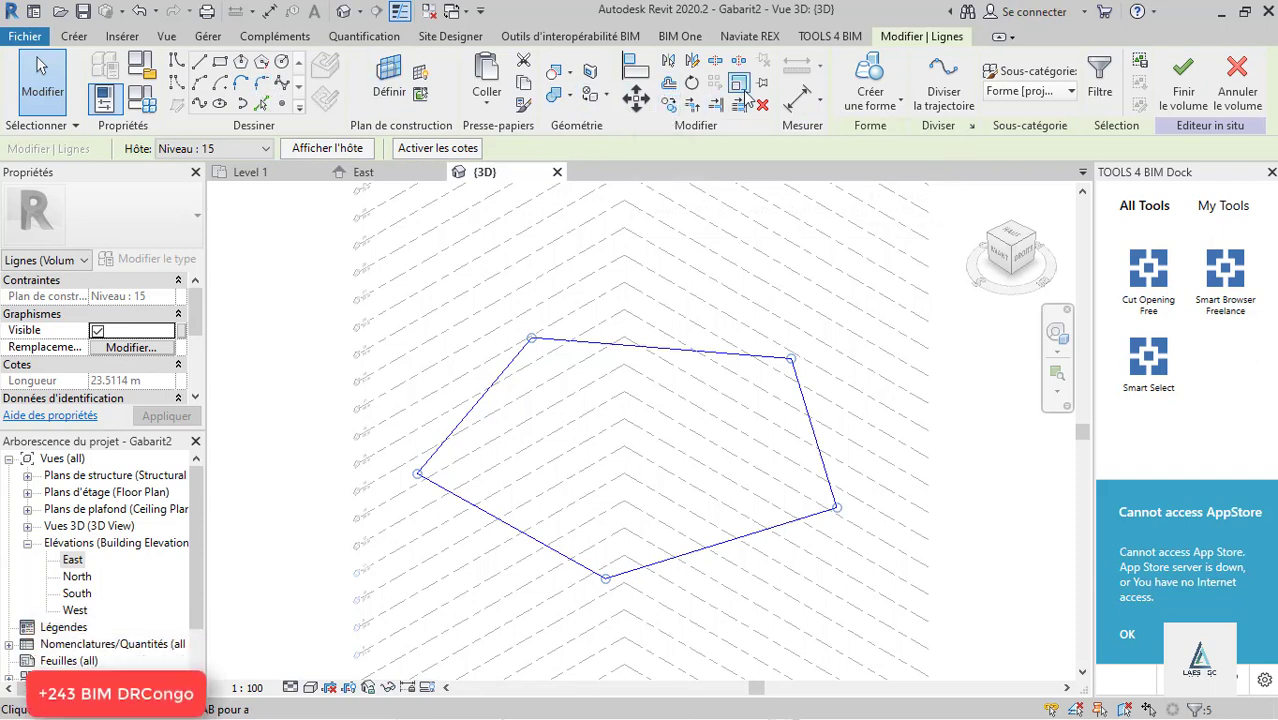
{"action": "key", "text": "Escape"}
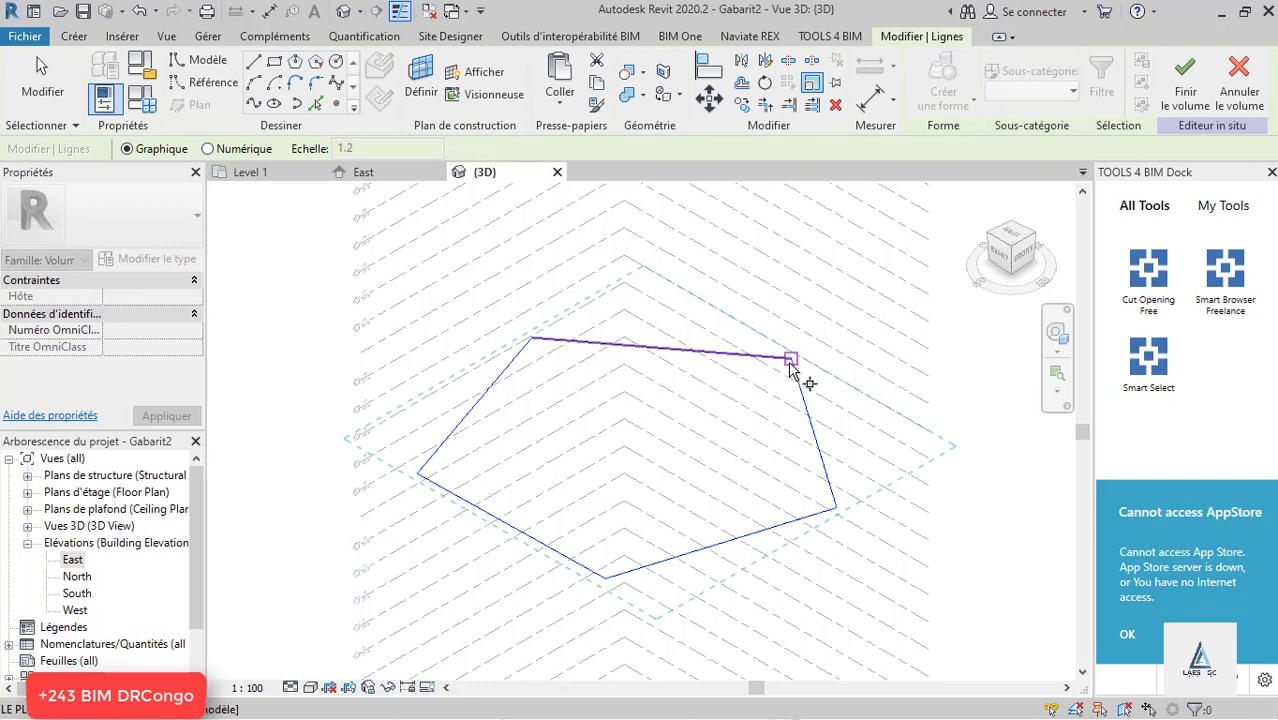
{"action": "left_click", "coordinate": [791, 360]}
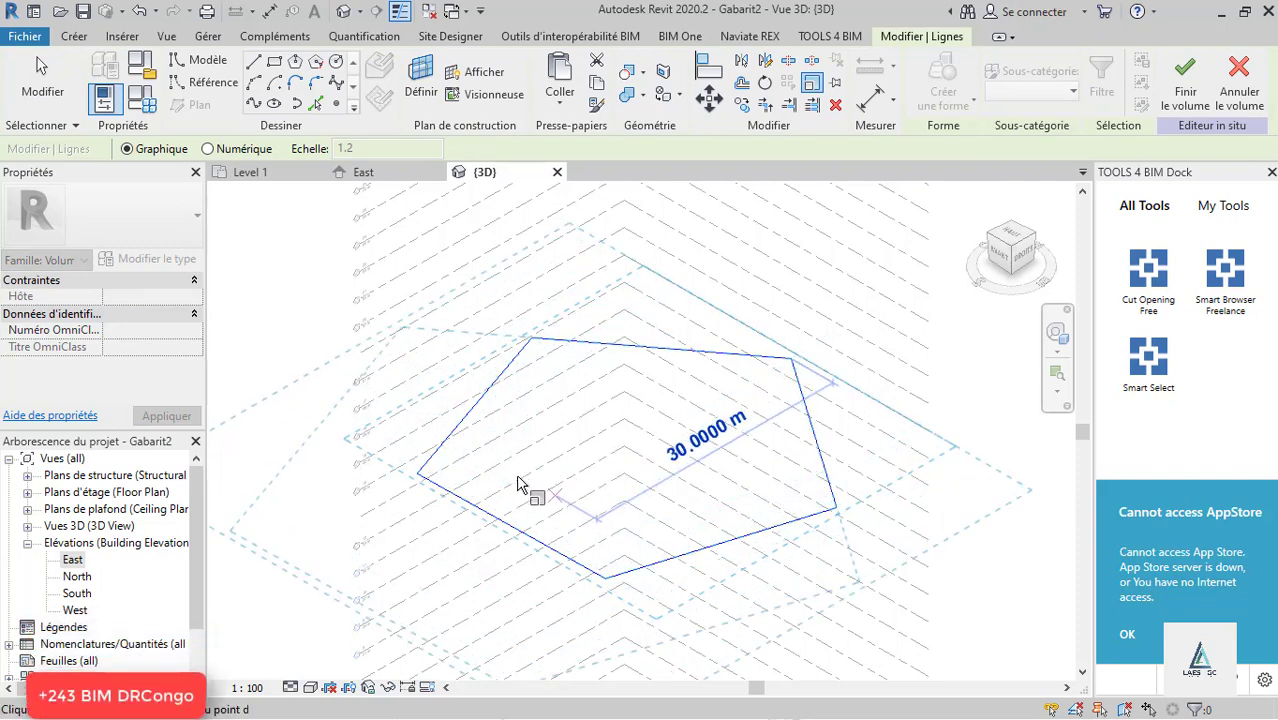
{"action": "left_click", "coordinate": [680, 402]}
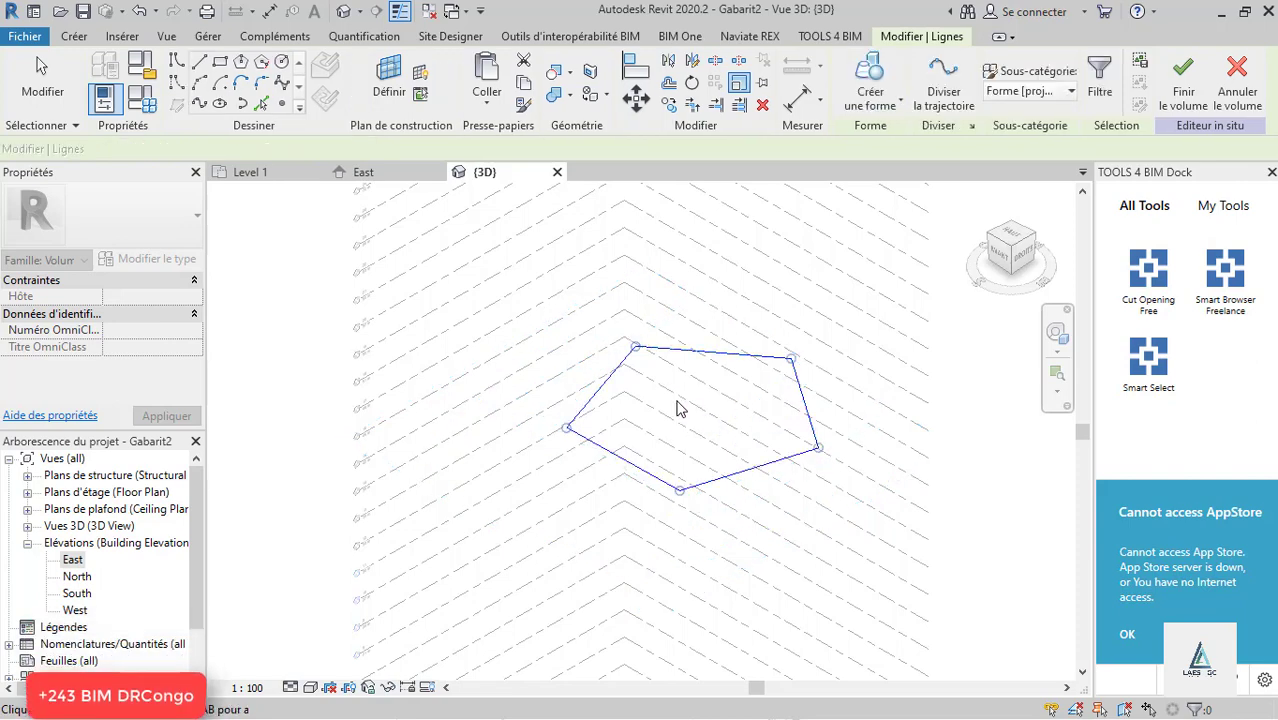
{"action": "scroll", "coordinate": [548, 357], "scroll_direction": "down", "scroll_amount": 5}
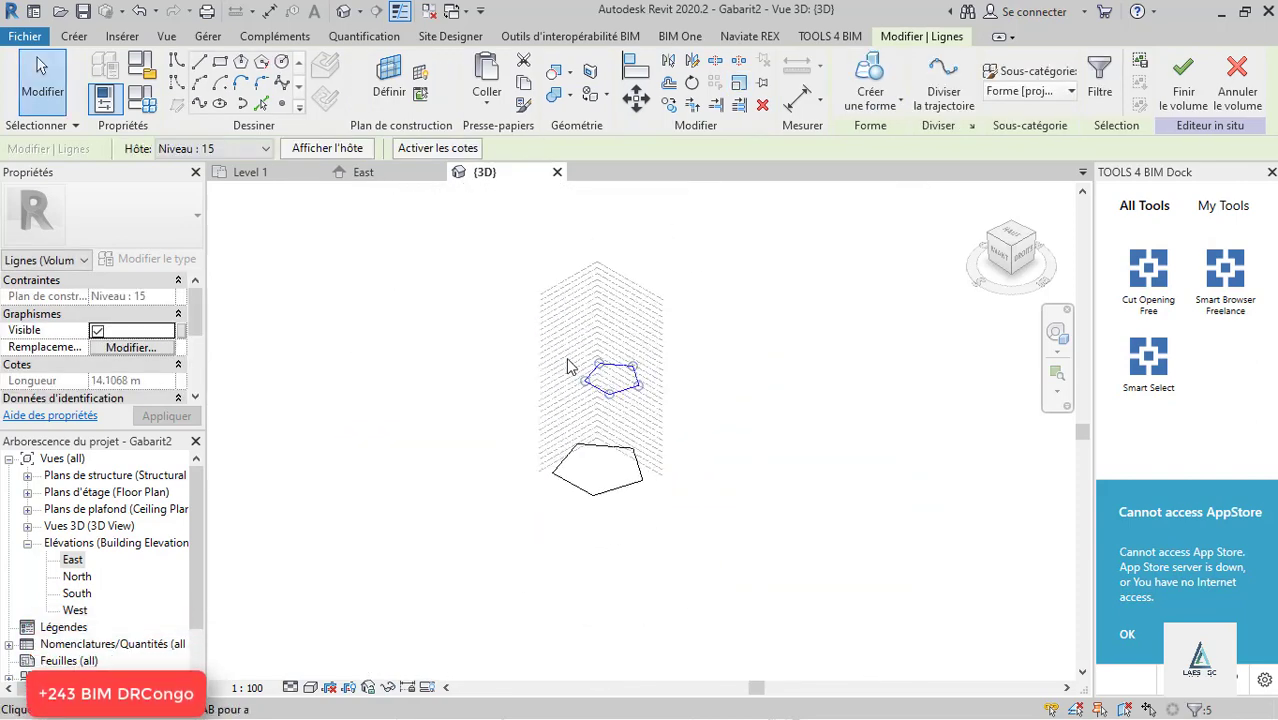
{"action": "scroll", "coordinate": [599, 370], "scroll_direction": "up", "scroll_amount": 2}
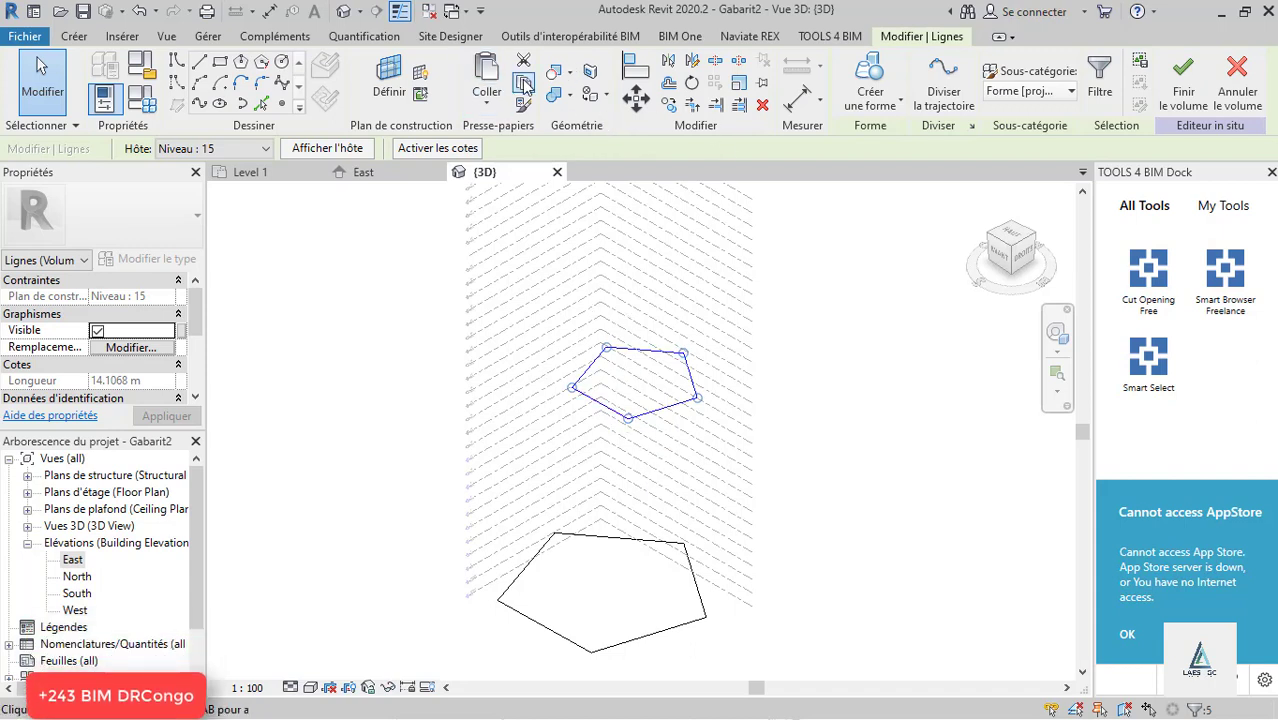
{"action": "left_click", "coordinate": [487, 100]}
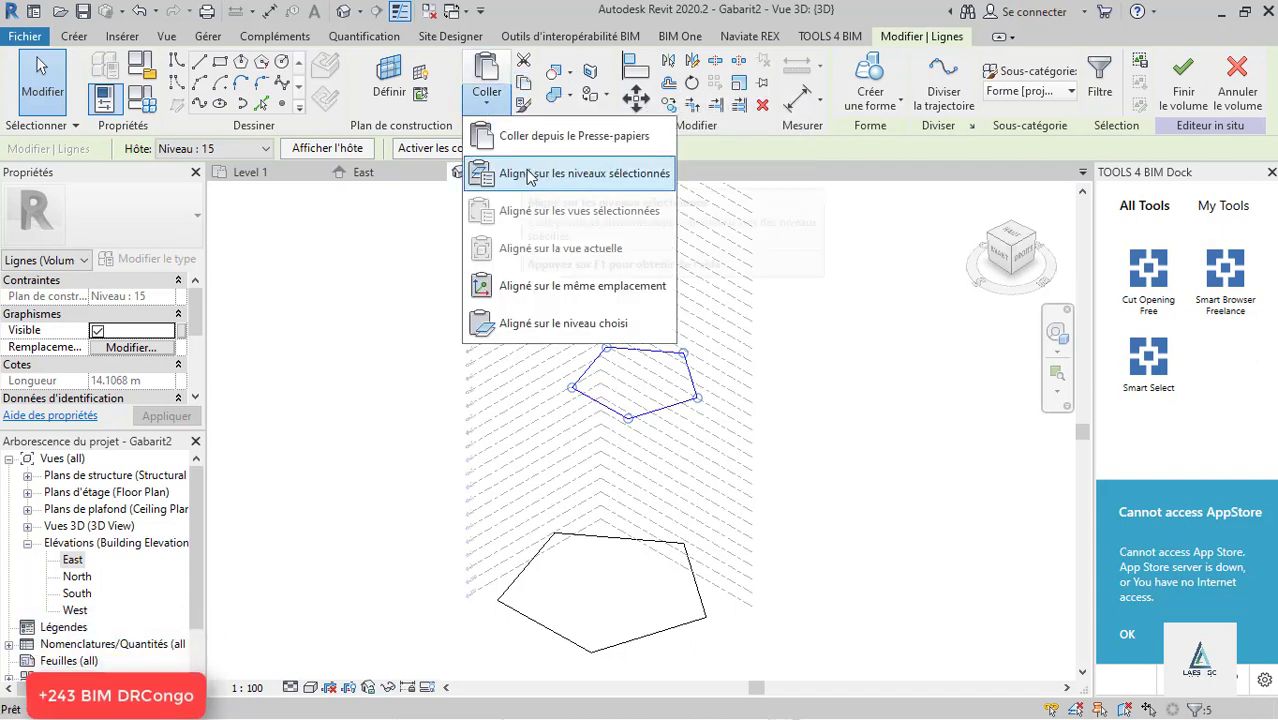
{"action": "left_click", "coordinate": [580, 136]}
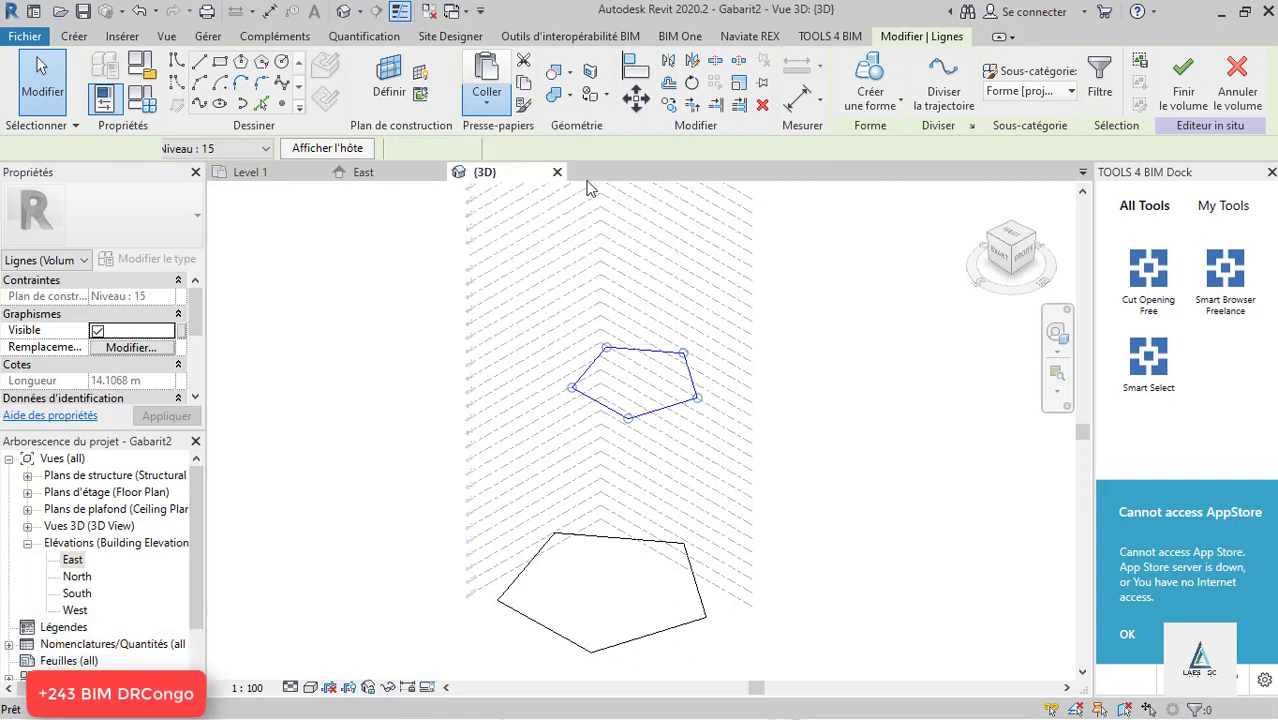
{"action": "left_click", "coordinate": [644, 372]}
{"action": "left_click", "coordinate": [650, 412]}
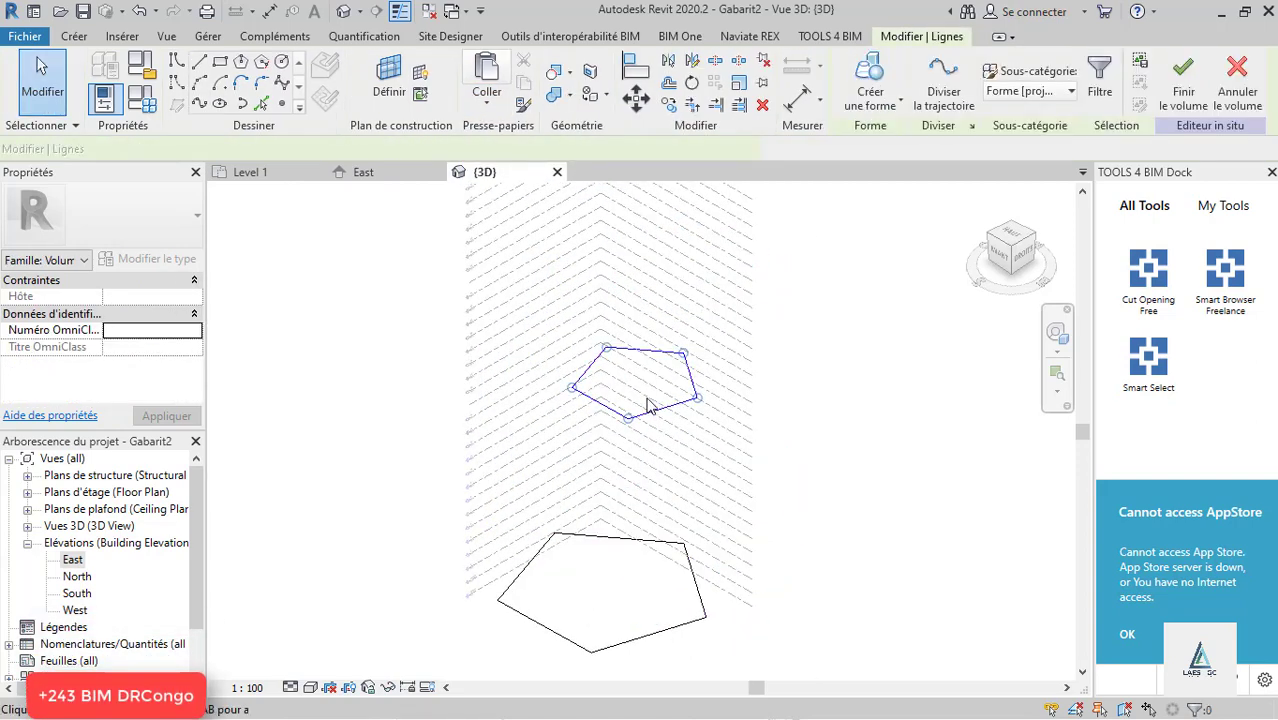
{"action": "mouse_move", "coordinate": [690, 394]}
{"action": "middle_mouse_down", "text": "shift"}
{"action": "mouse_move", "coordinate": [575, 366]}
{"action": "mouse_move", "coordinate": [502, 320]}
{"action": "mouse_move", "coordinate": [762, 377]}
{"action": "mouse_move", "coordinate": [740, 360]}
{"action": "middle_mouse_up", "text": "shift"}
Step: Copy the reduced level 15 pentagon to the clipboard and paste it aligned to level 31
{"action": "left_click", "coordinate": [487, 106]}
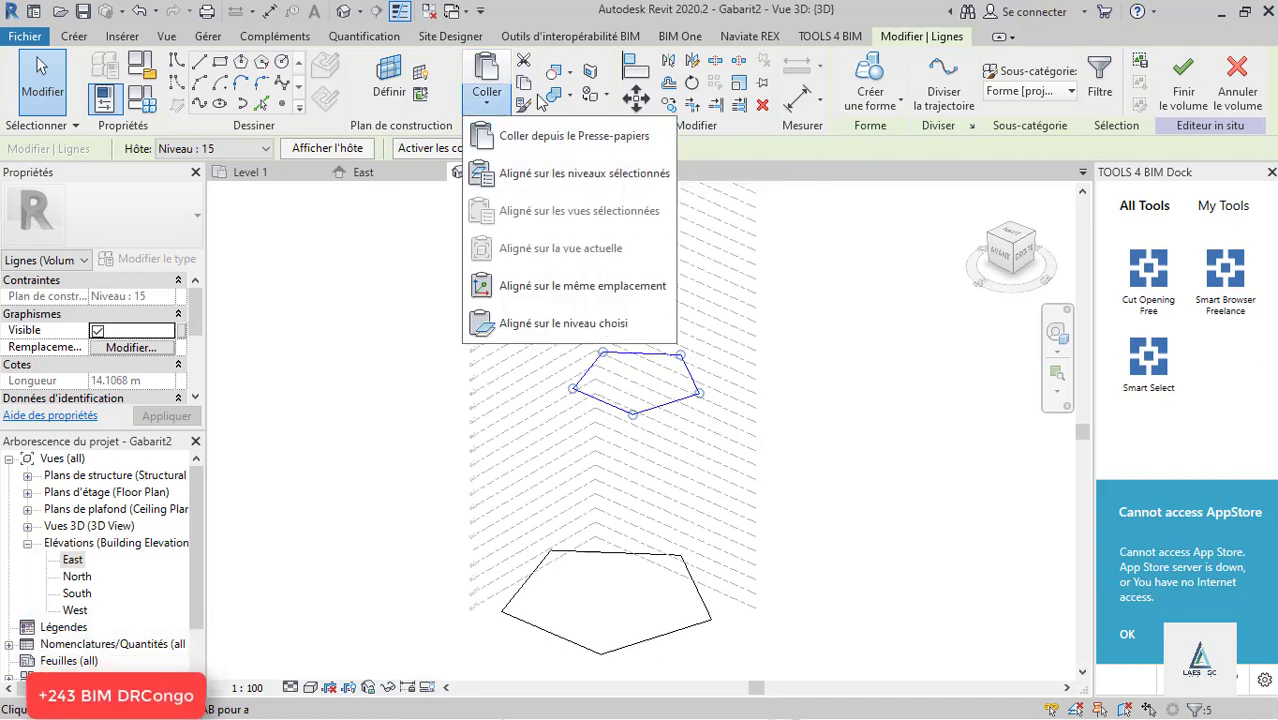
{"action": "left_click", "coordinate": [495, 101]}
{"action": "left_click", "coordinate": [492, 101]}
{"action": "left_click", "coordinate": [530, 172]}
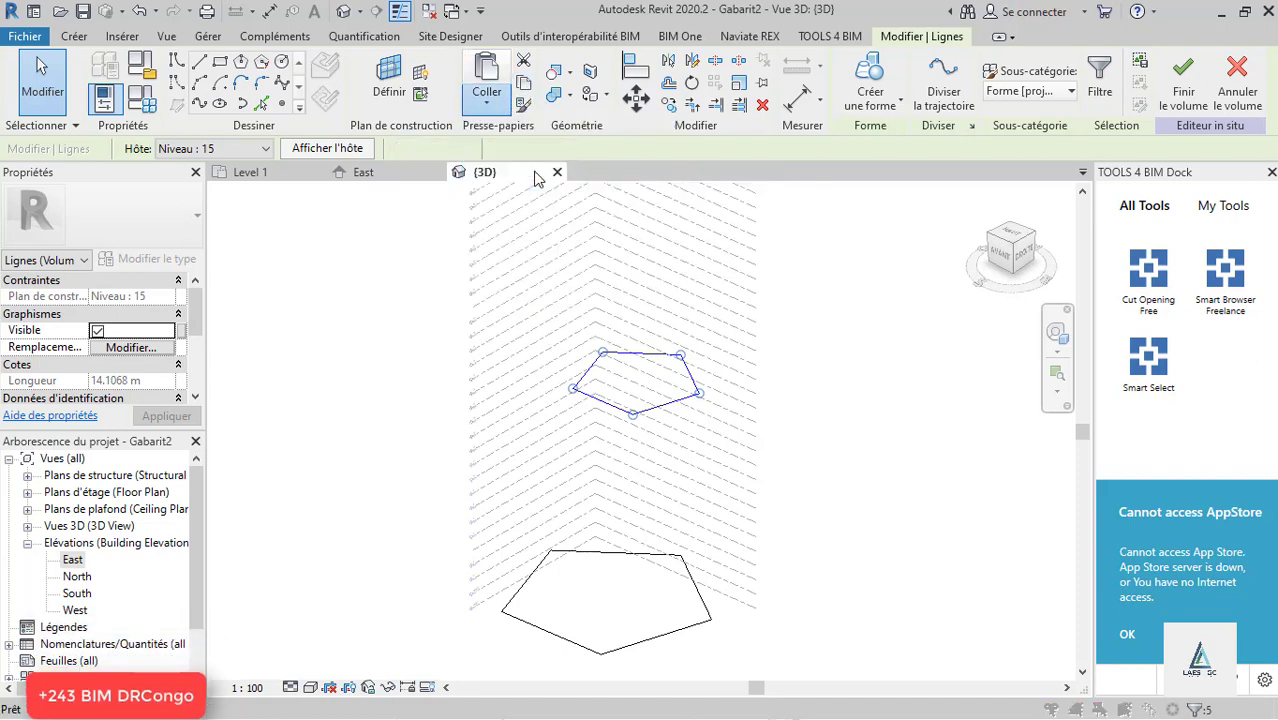
{"action": "scroll", "coordinate": [907, 390], "scroll_direction": "down", "scroll_amount": 5}
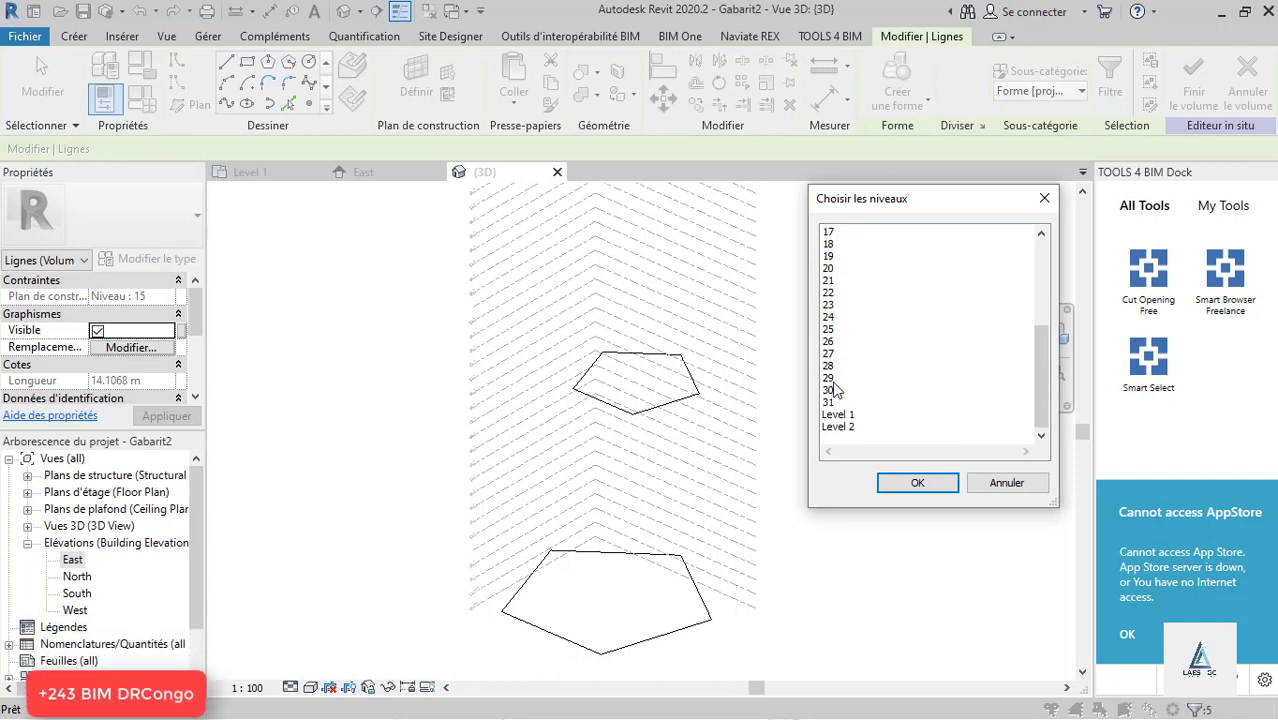
{"action": "left_click", "coordinate": [915, 483]}
{"action": "scroll", "coordinate": [564, 539], "scroll_direction": "down", "scroll_amount": 5}
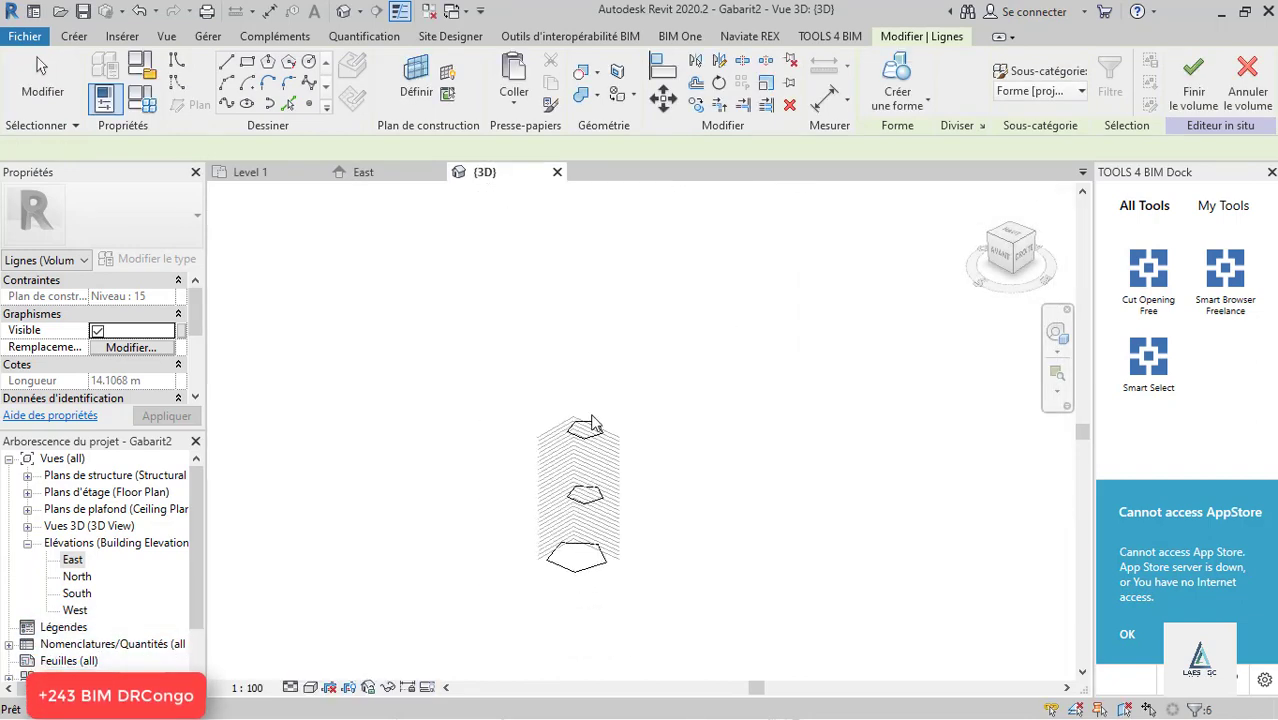
{"action": "scroll", "coordinate": [592, 416], "scroll_direction": "up", "scroll_amount": 3}
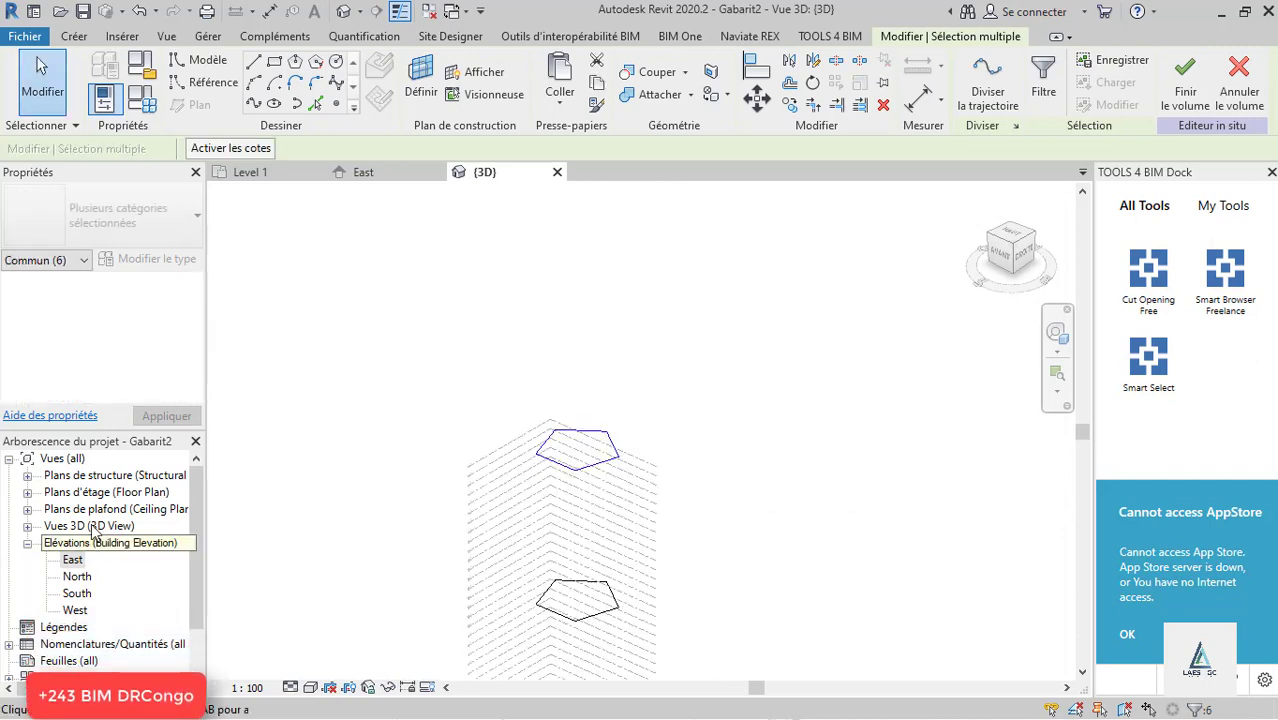
Step: Check which floor plans exist and create the missing floor plan views for levels 12 to 31
{"action": "left_click", "coordinate": [28, 545]}
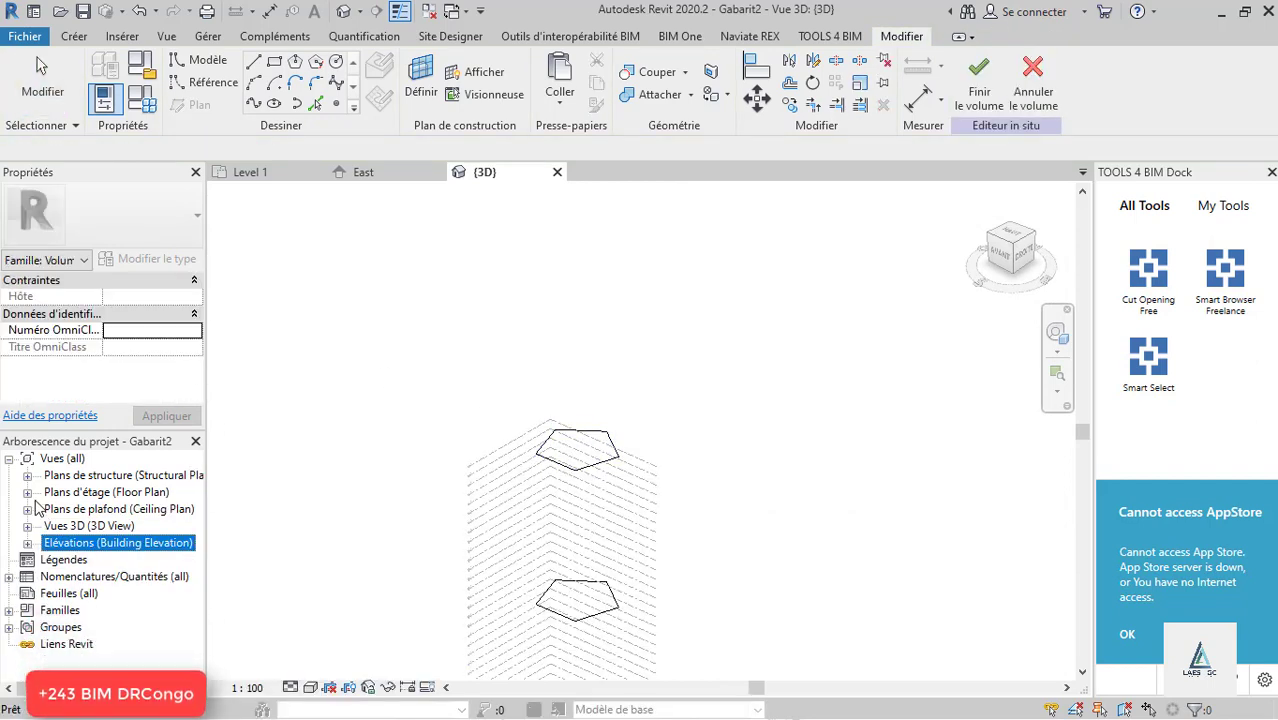
{"action": "left_click", "coordinate": [28, 492]}
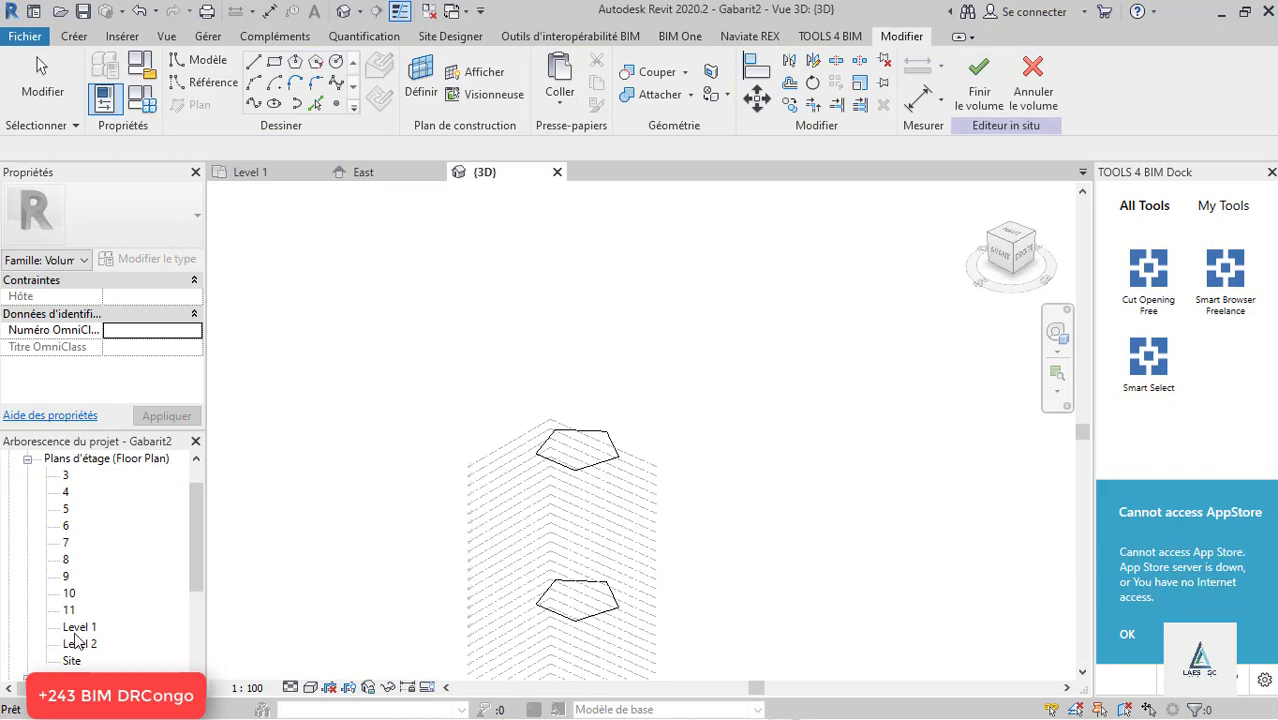
{"action": "scroll", "coordinate": [85, 605], "scroll_direction": "up", "scroll_amount": 1}
{"action": "scroll", "coordinate": [98, 572], "scroll_direction": "down", "scroll_amount": 2}
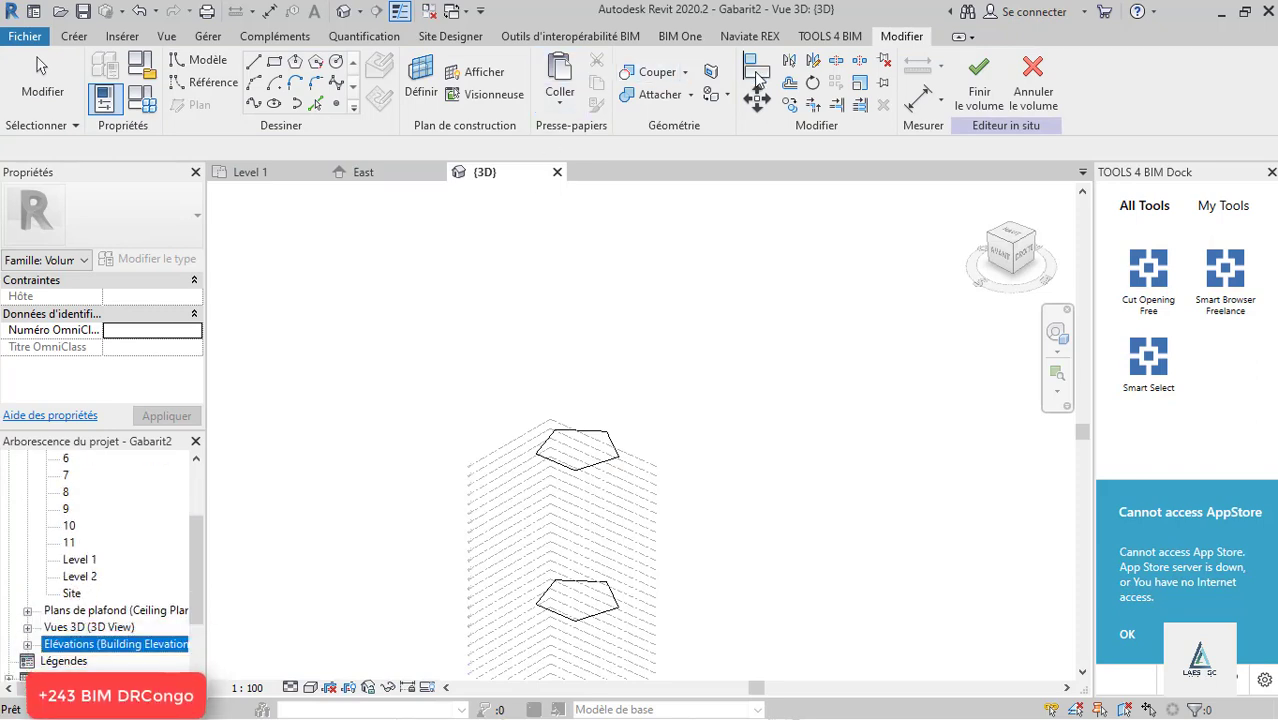
{"action": "left_click", "coordinate": [167, 37]}
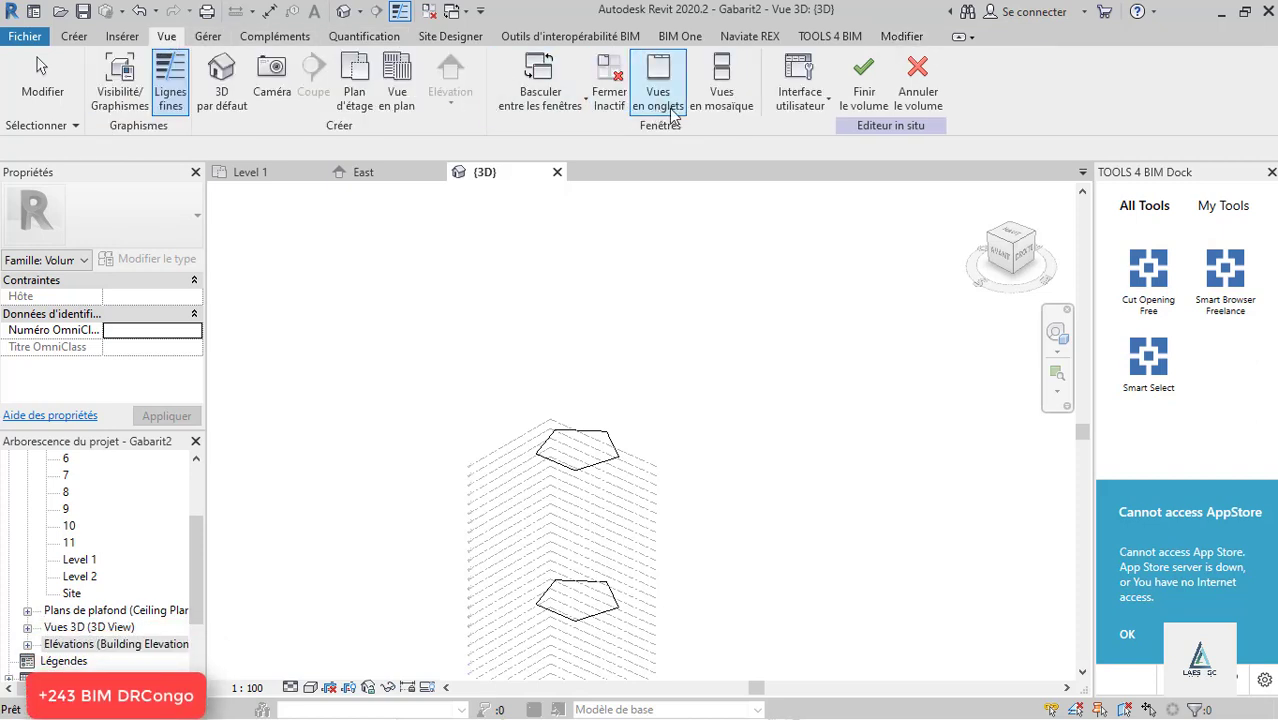
{"action": "left_click", "coordinate": [358, 98]}
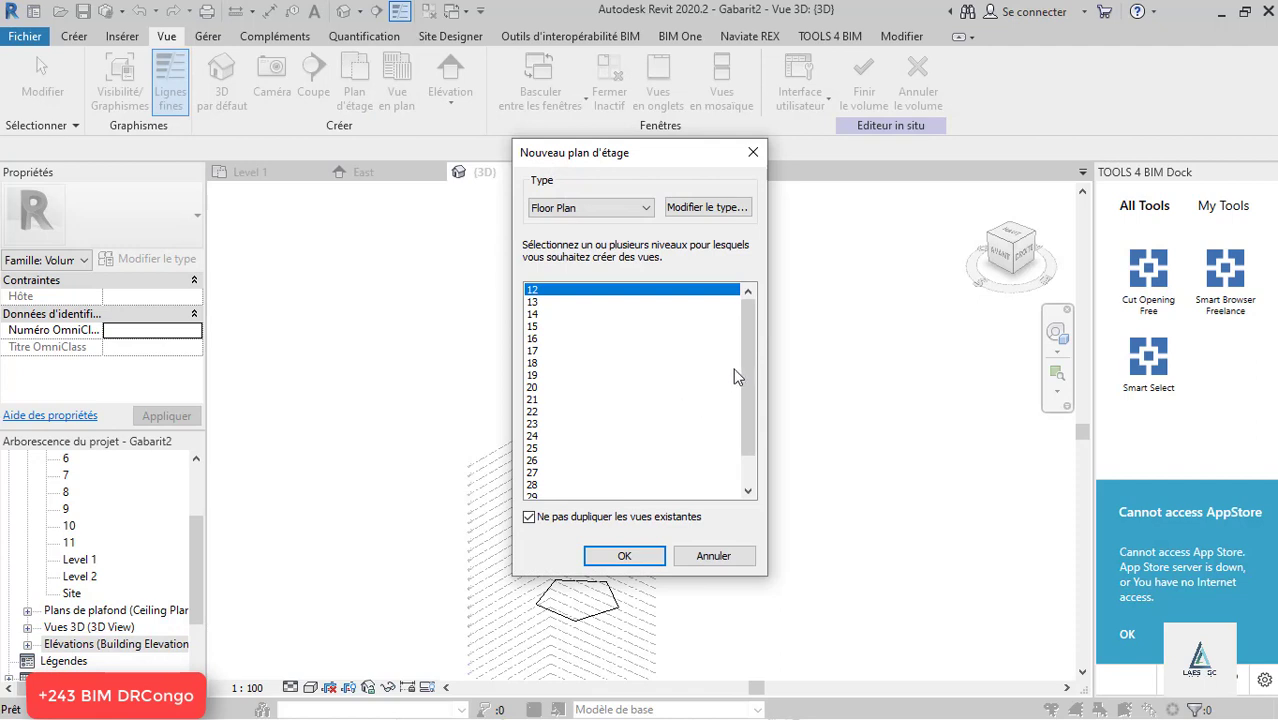
{"action": "scroll", "coordinate": [731, 420], "scroll_direction": "down", "scroll_amount": 1}
{"action": "left_click", "coordinate": [533, 487], "text": "shift"}
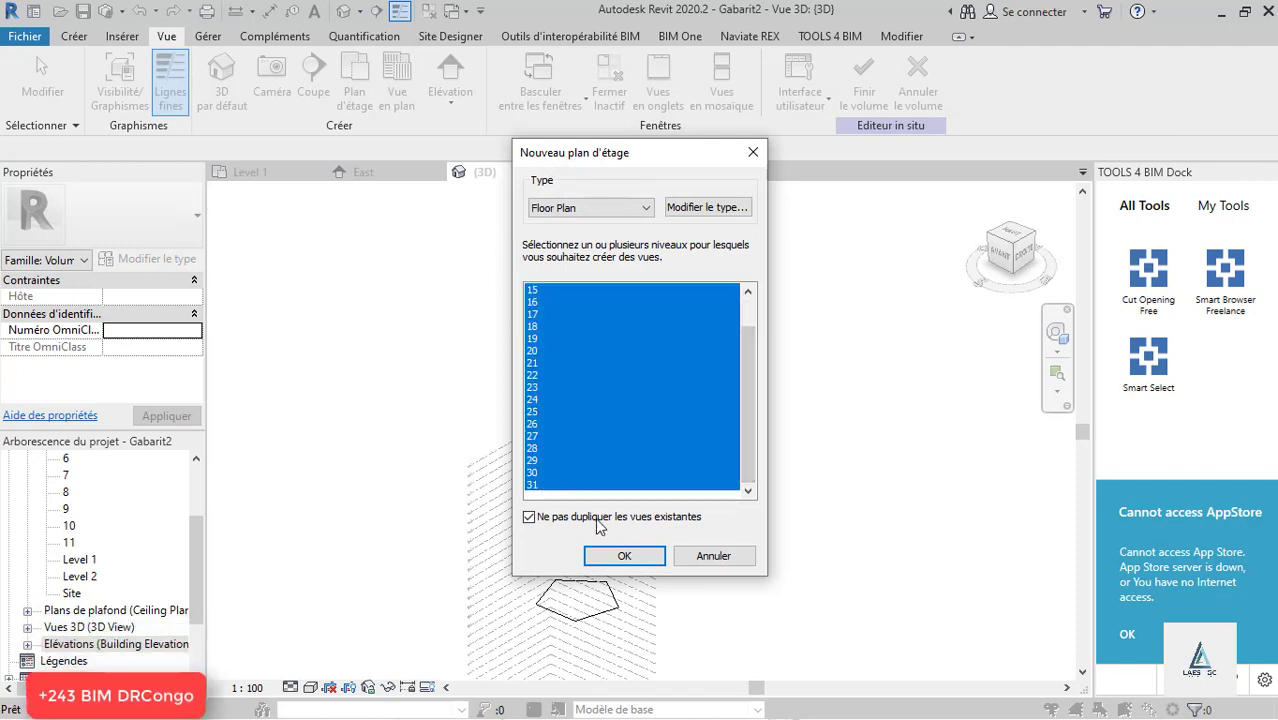
{"action": "left_click", "coordinate": [625, 557]}
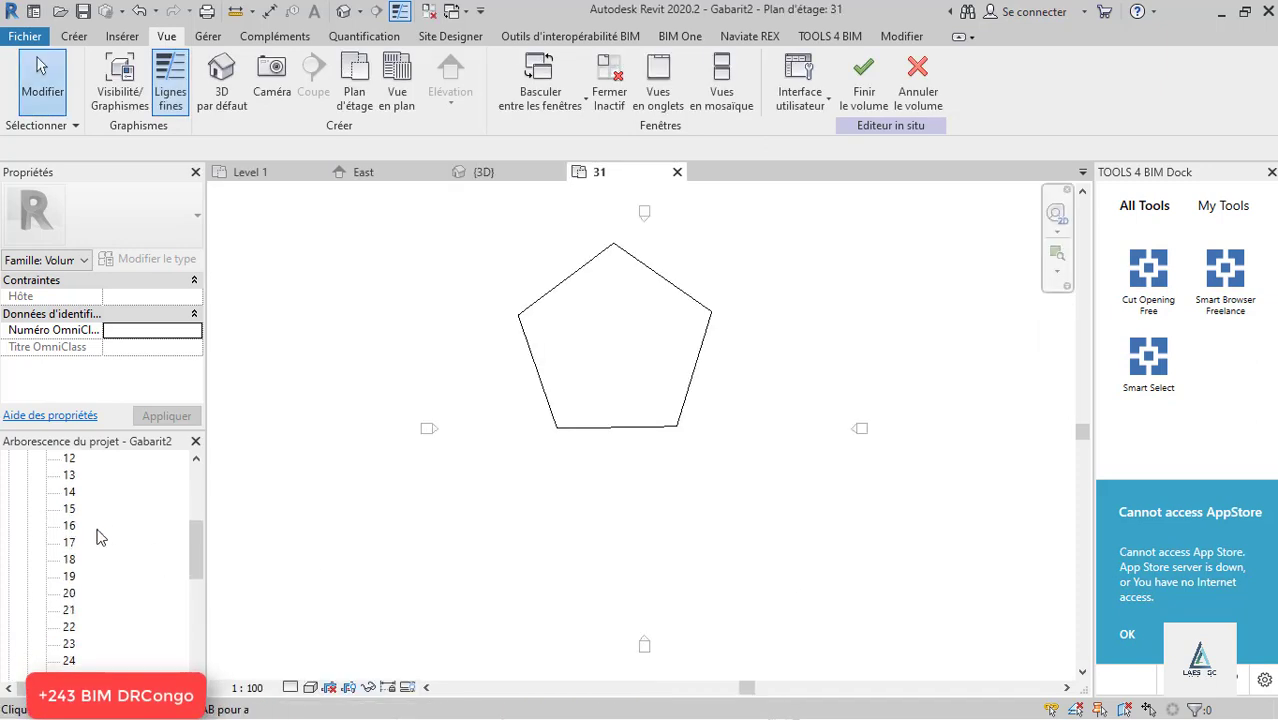
Step: In the level 31 plan, select the pentagon and try to scale it graphically from its right vertex
{"action": "scroll", "coordinate": [684, 300], "scroll_direction": "up", "scroll_amount": 2}
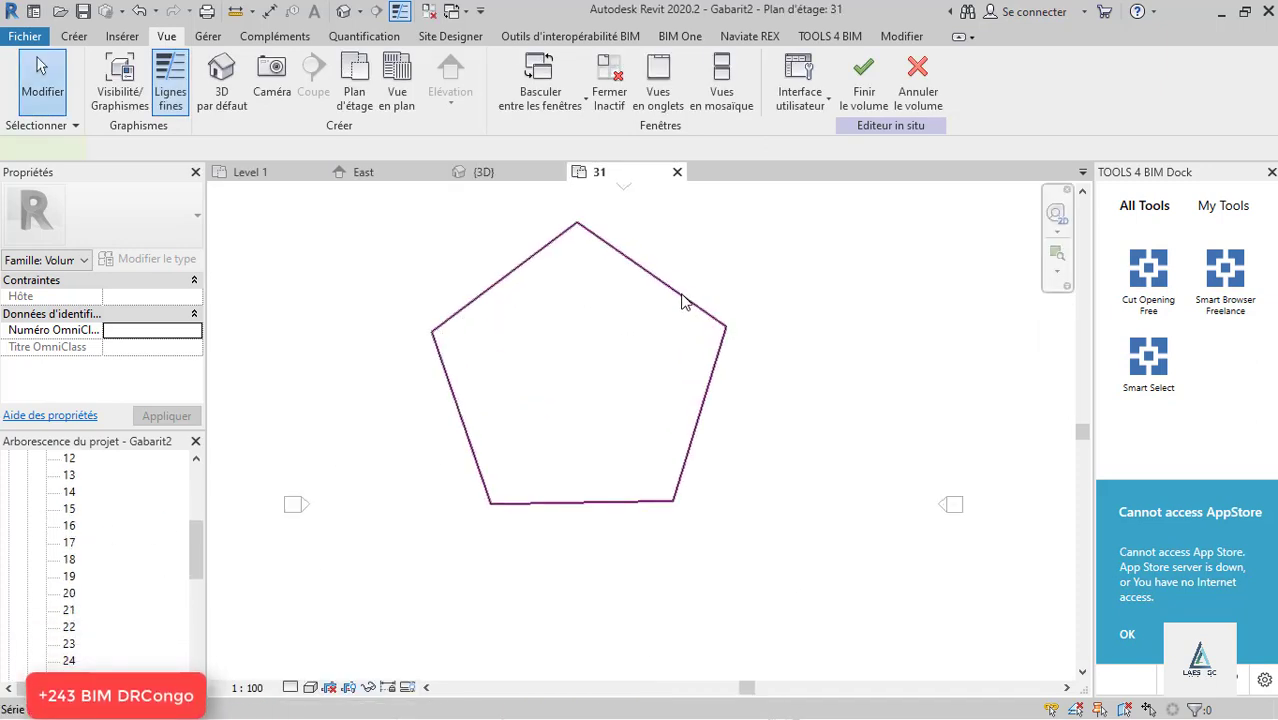
{"action": "scroll", "coordinate": [684, 300], "scroll_direction": "up", "scroll_amount": 1}
{"action": "left_click", "coordinate": [684, 300]}
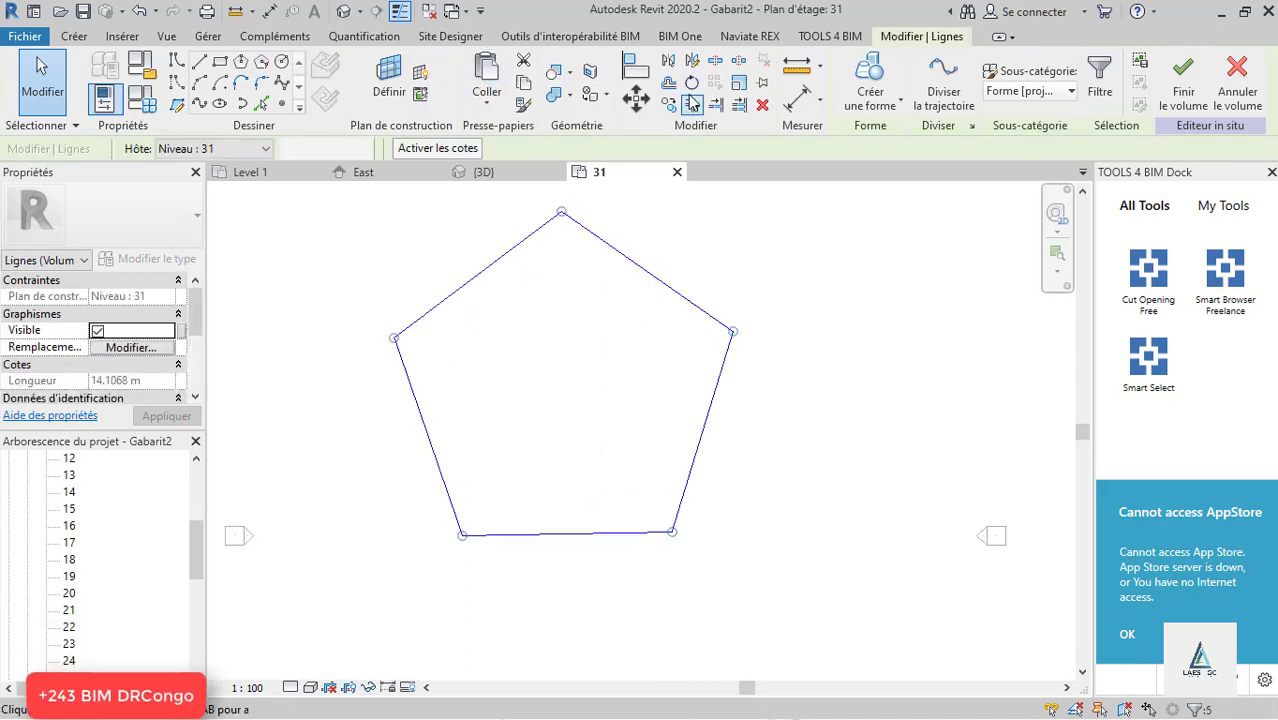
{"action": "left_click", "coordinate": [737, 88]}
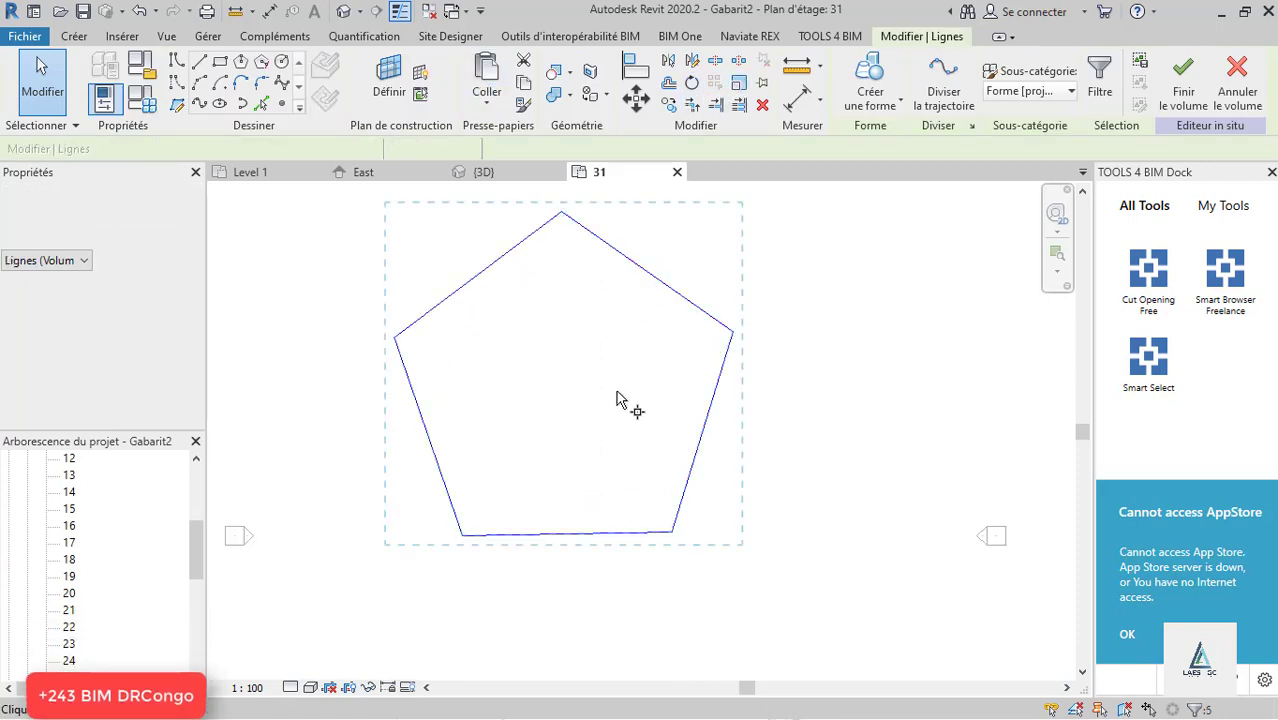
{"action": "left_click", "coordinate": [734, 331]}
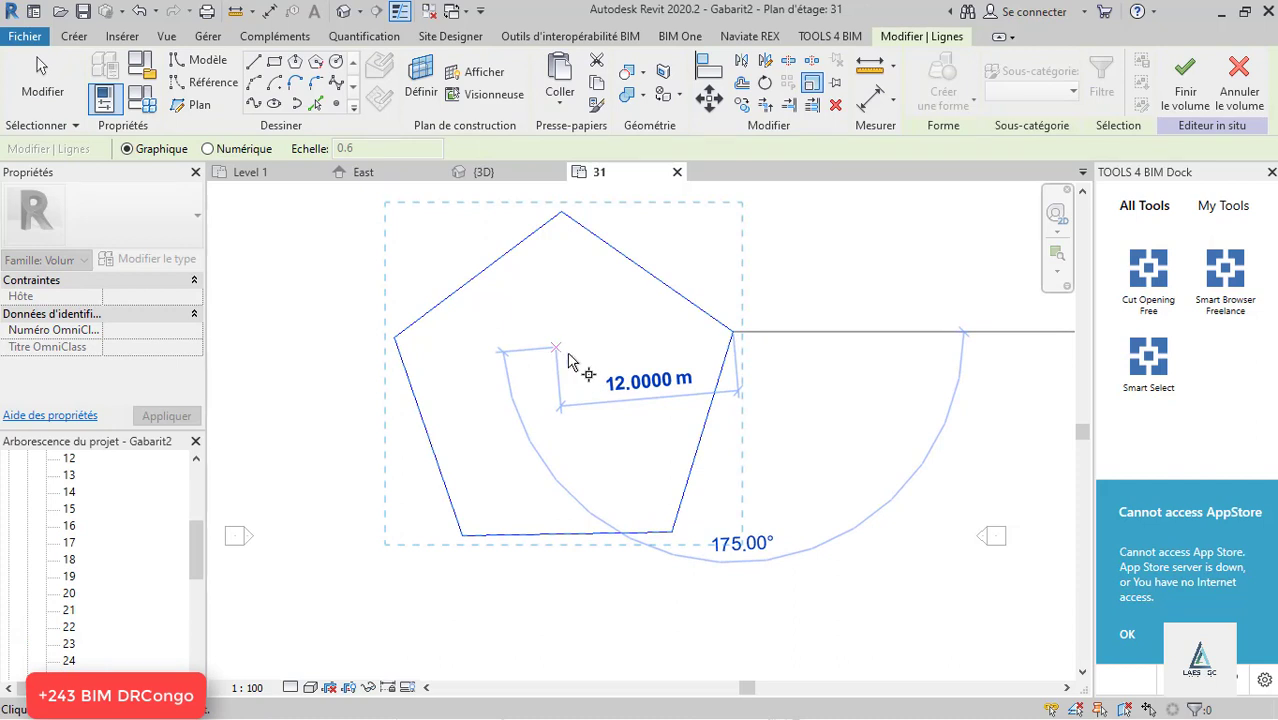
{"action": "left_click", "coordinate": [573, 376]}
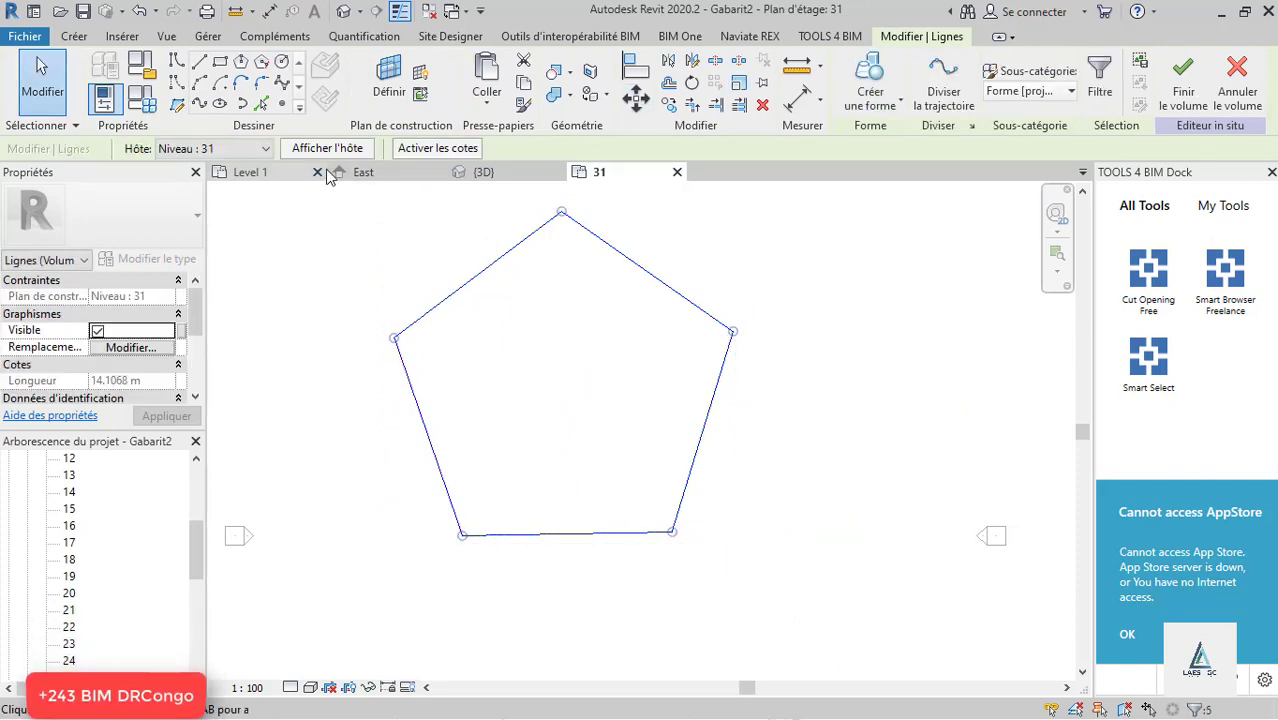
Step: Try a numerical scale factor of 4 on the level 31 pentagon, undo it and check the profiles in 3D
{"action": "left_click", "coordinate": [738, 106]}
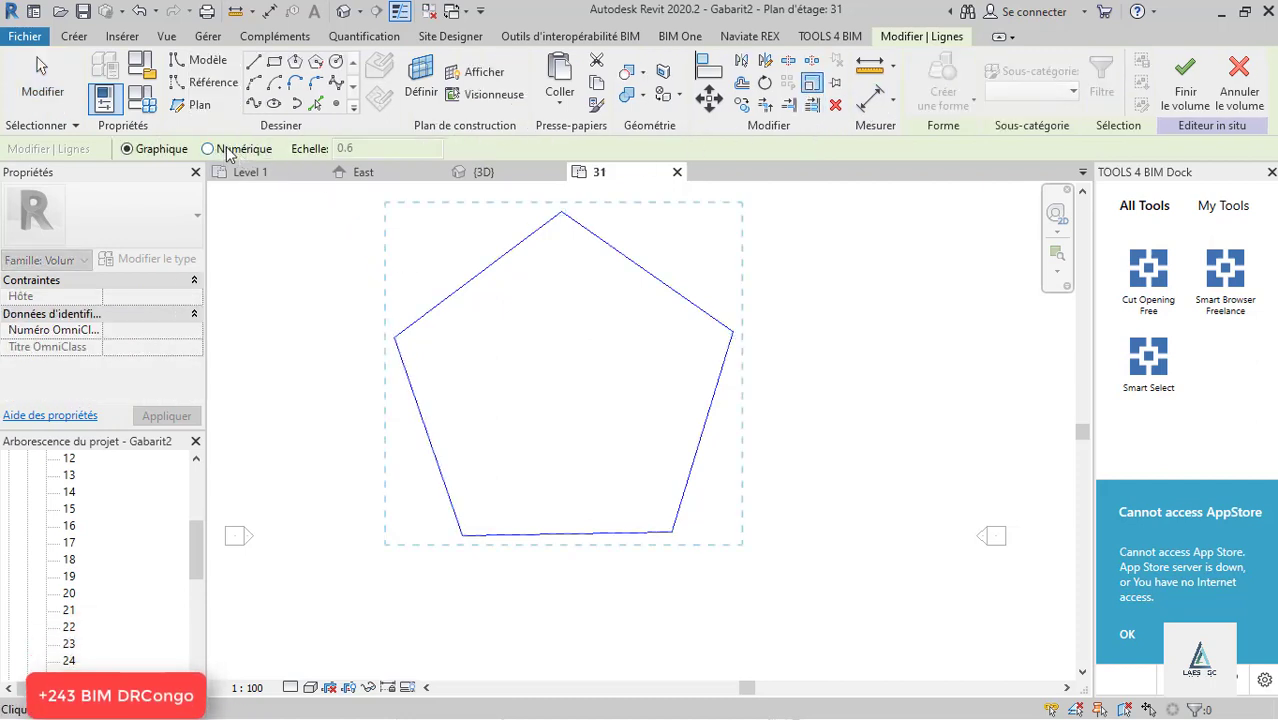
{"action": "left_click", "coordinate": [228, 150]}
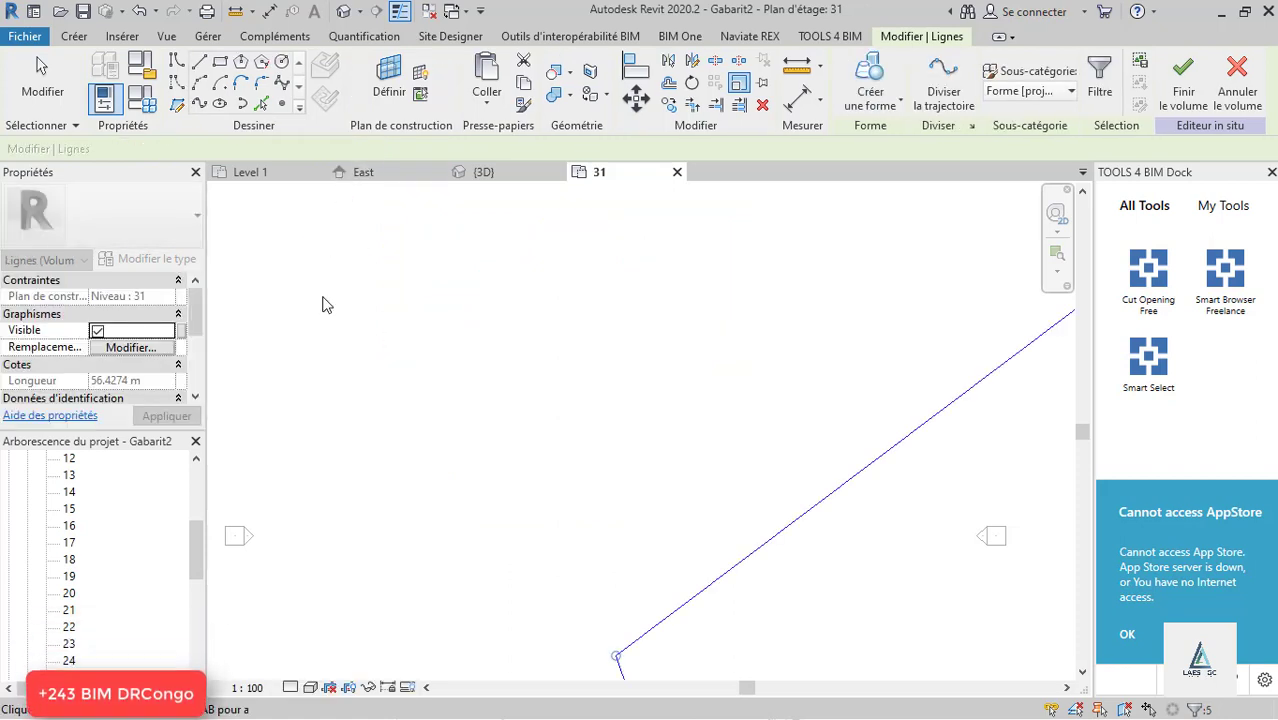
{"action": "left_click", "coordinate": [487, 173]}
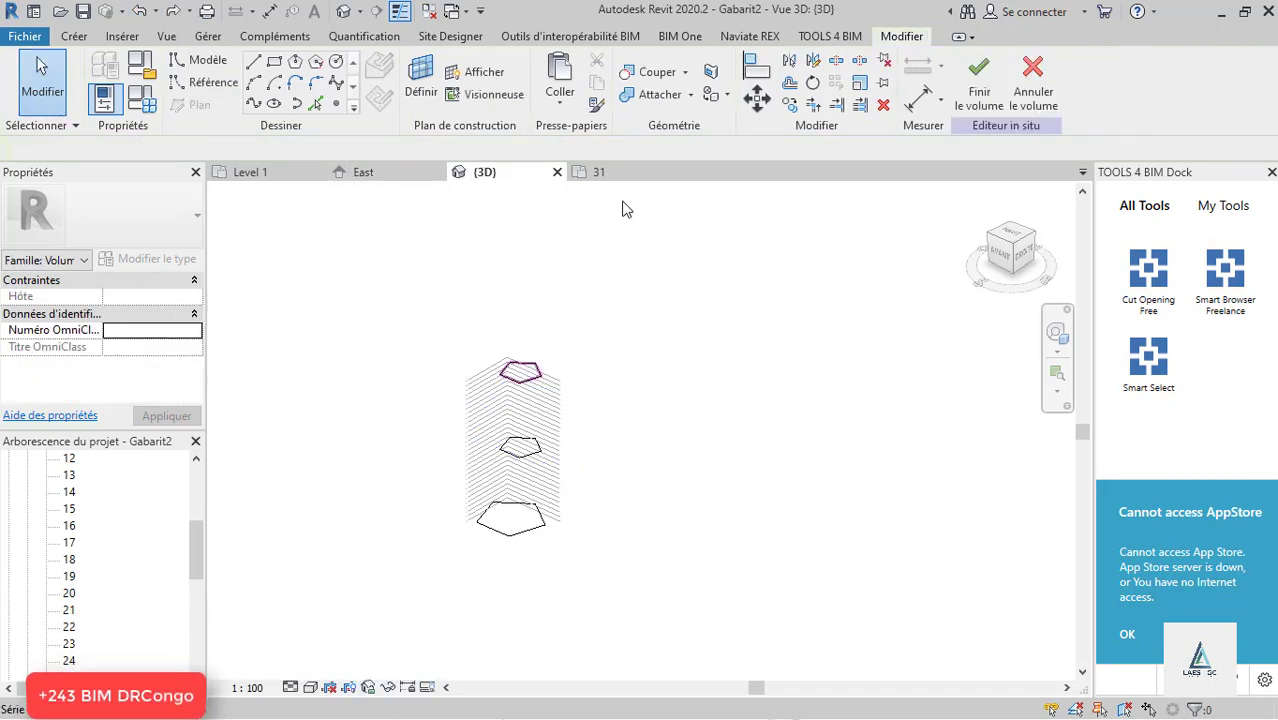
Step: Enlarge the level 31 pentagon graphically from its centre so each side is about 21.94 m long
{"action": "left_click", "coordinate": [602, 174]}
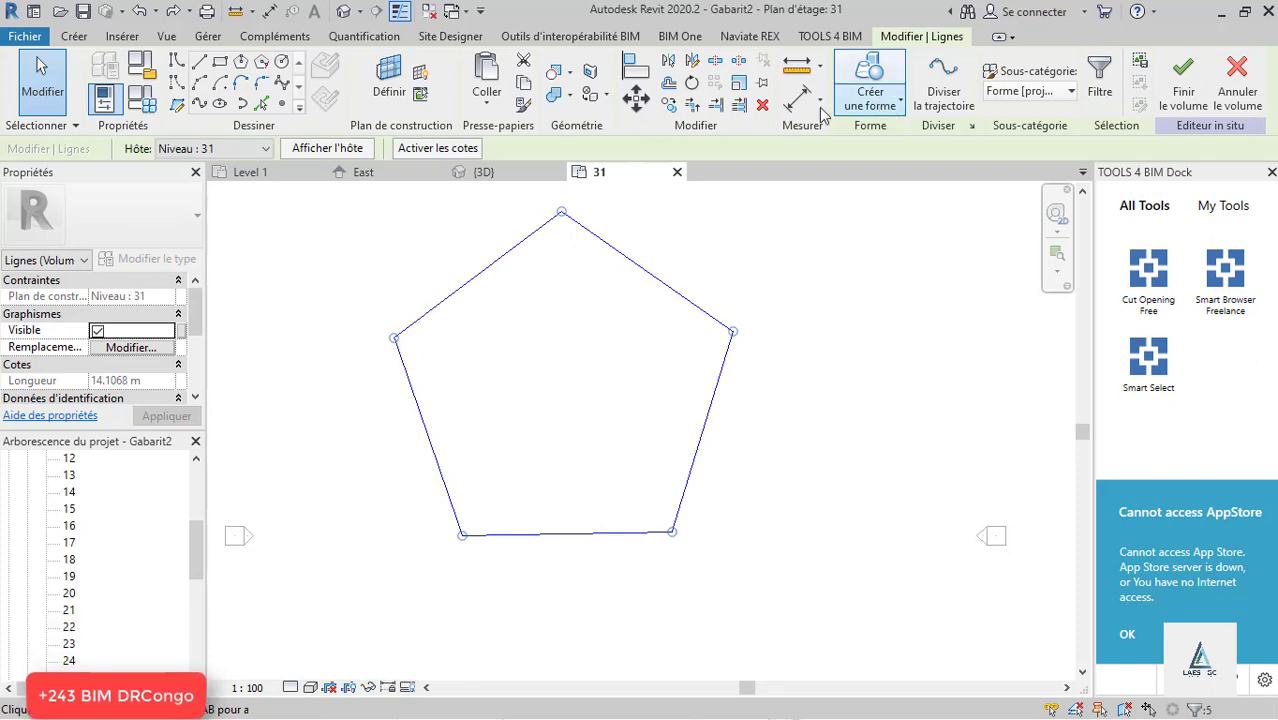
{"action": "left_click", "coordinate": [740, 84]}
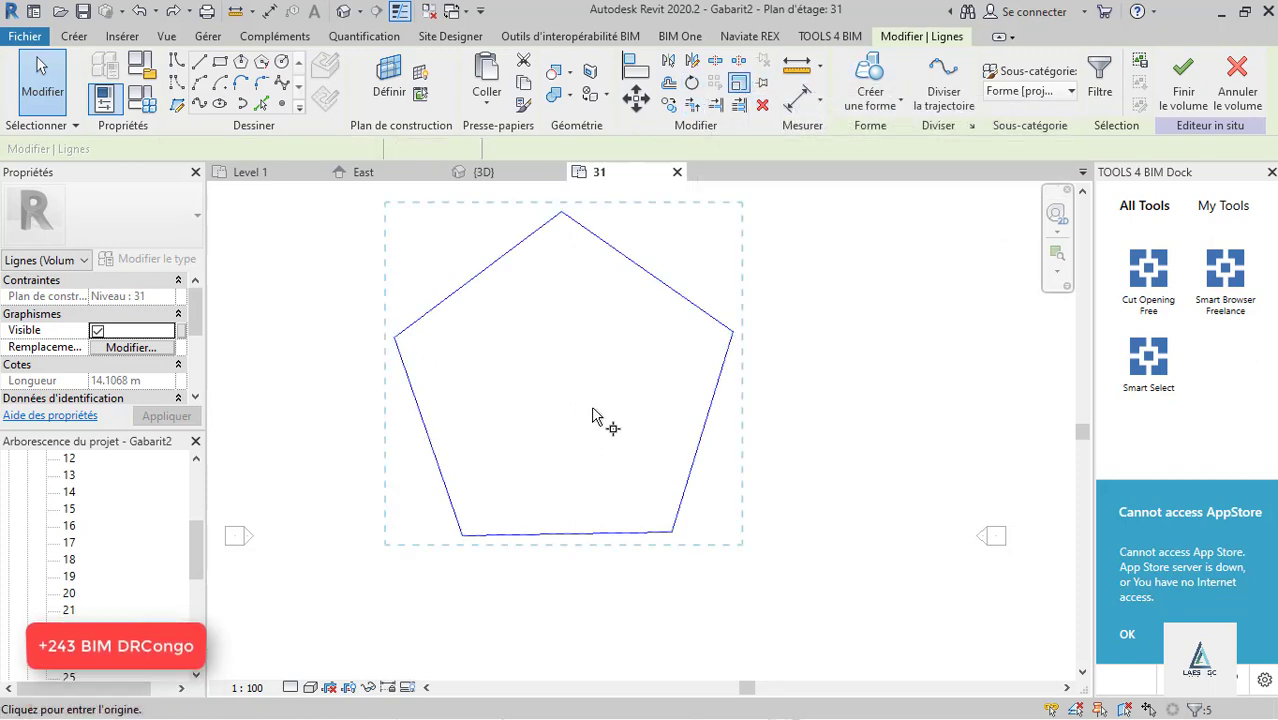
{"action": "left_click", "coordinate": [546, 383]}
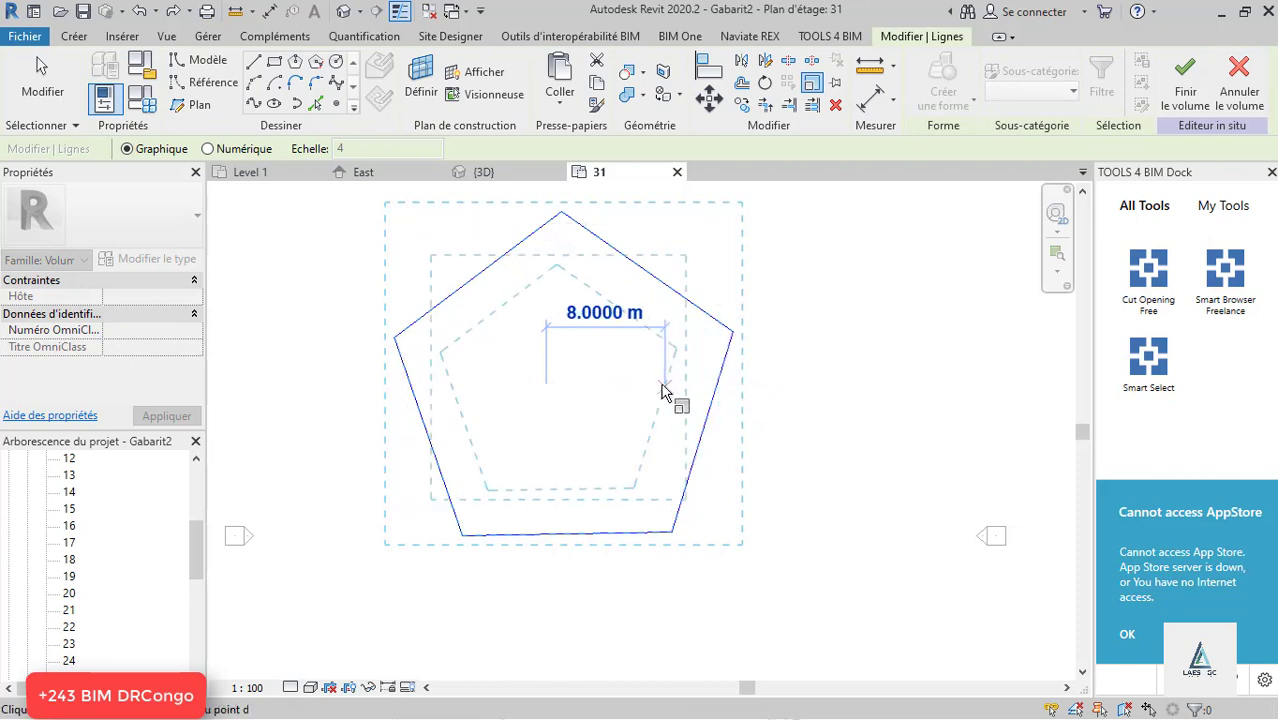
{"action": "left_click", "coordinate": [781, 360]}
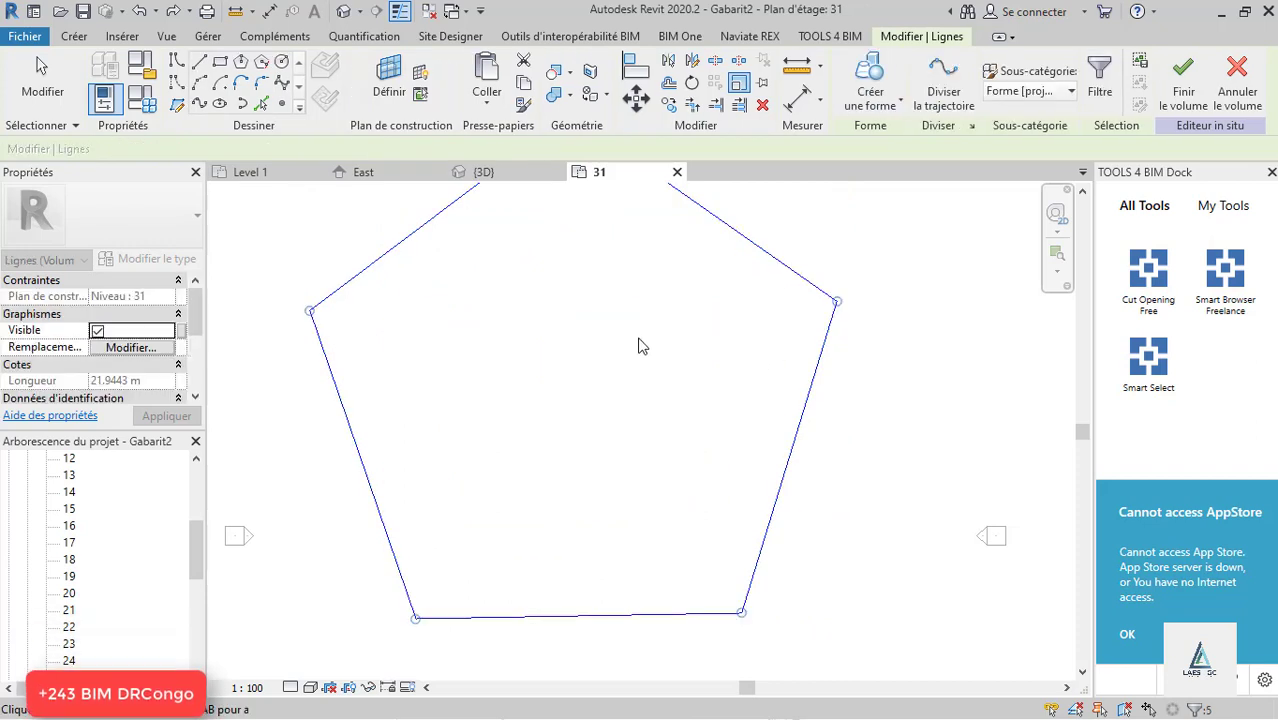
Step: Check the level 15 pentagon in its floor plan and compare the sizes of the three profiles in 3D
{"action": "double_click", "coordinate": [72, 509]}
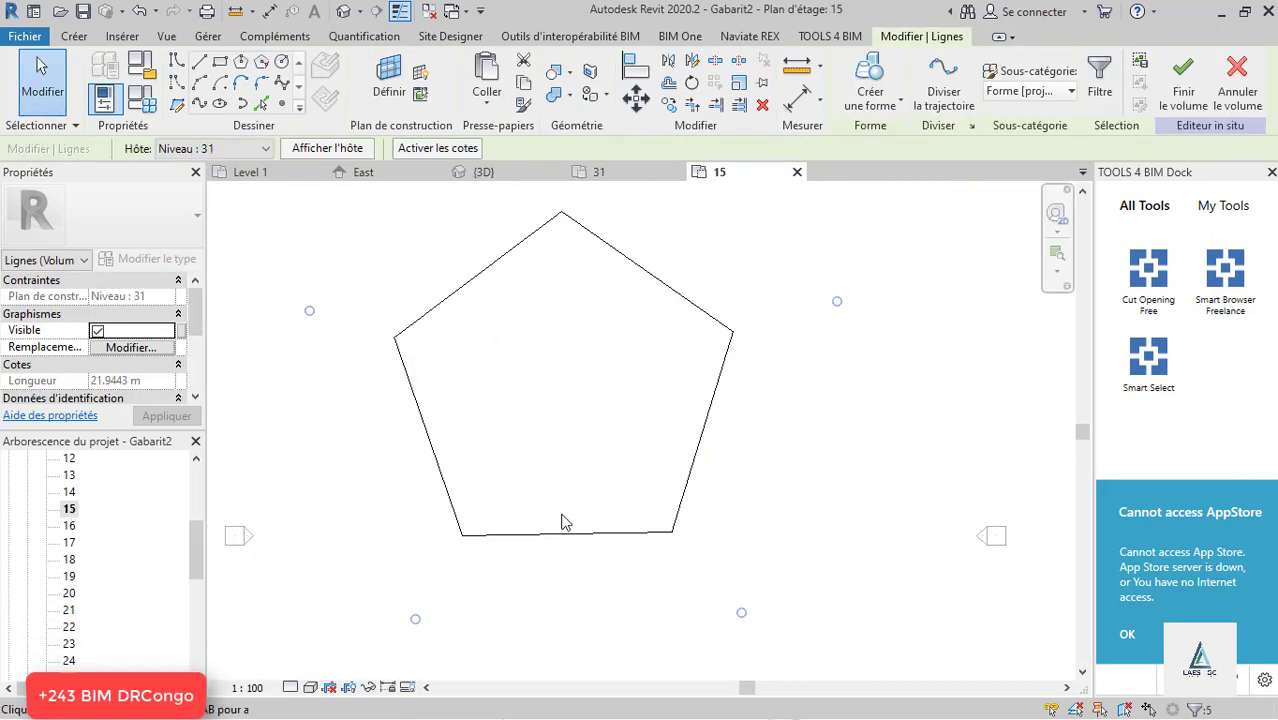
{"action": "scroll", "coordinate": [565, 522], "scroll_direction": "down", "scroll_amount": 2}
{"action": "key", "text": "Tab"}
{"action": "left_click", "coordinate": [684, 374]}
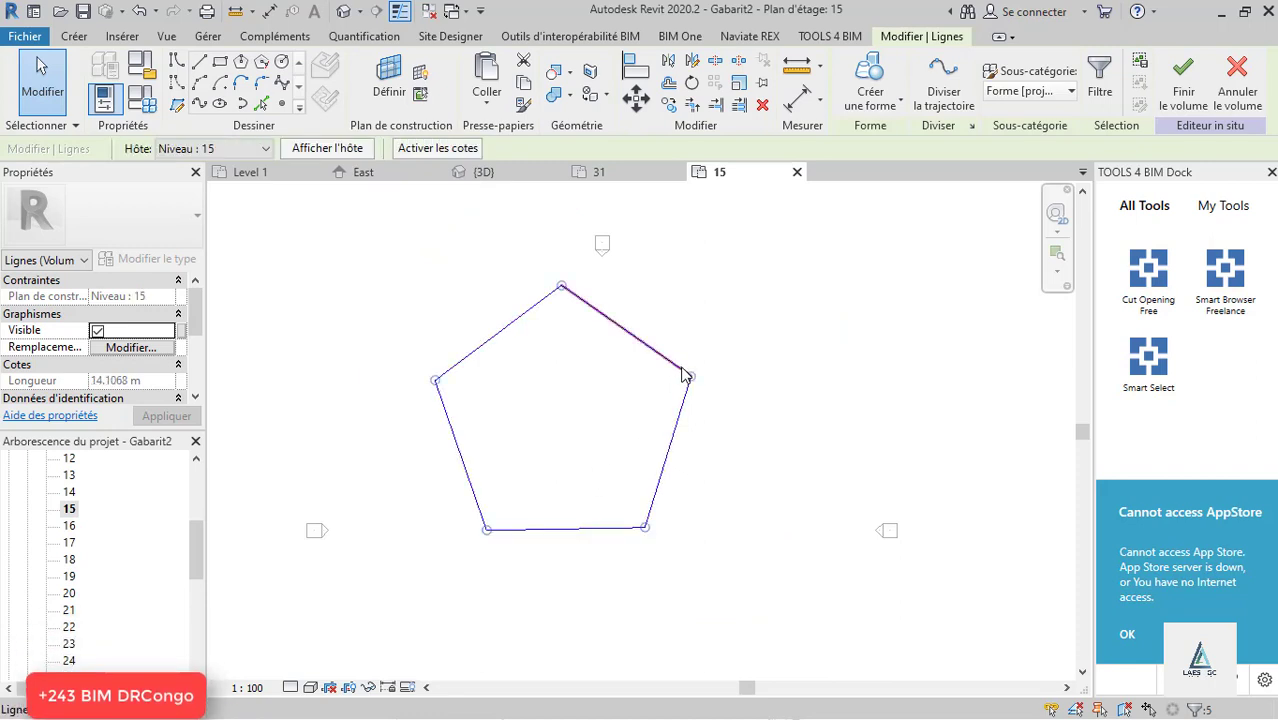
{"action": "left_click", "coordinate": [690, 472]}
{"action": "left_click", "coordinate": [483, 172]}
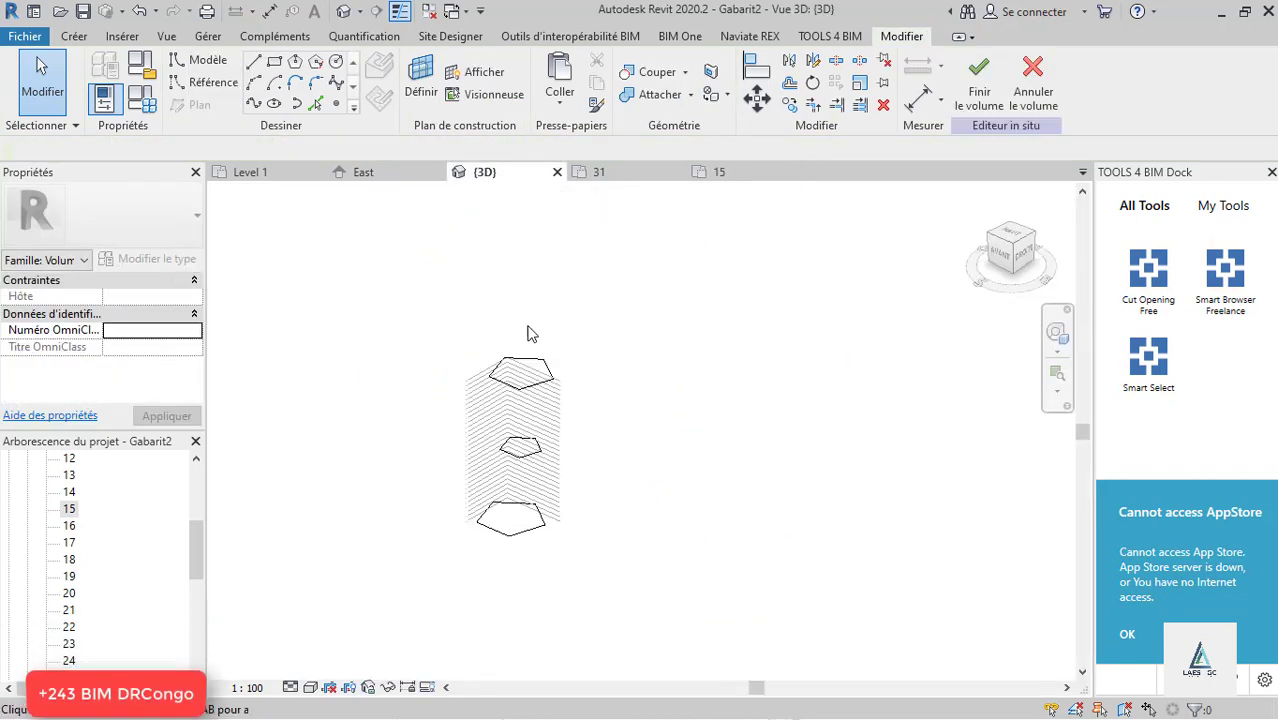
{"action": "scroll", "coordinate": [525, 343], "scroll_direction": "down", "scroll_amount": 1}
{"action": "scroll", "coordinate": [516, 392], "scroll_direction": "up", "scroll_amount": 2}
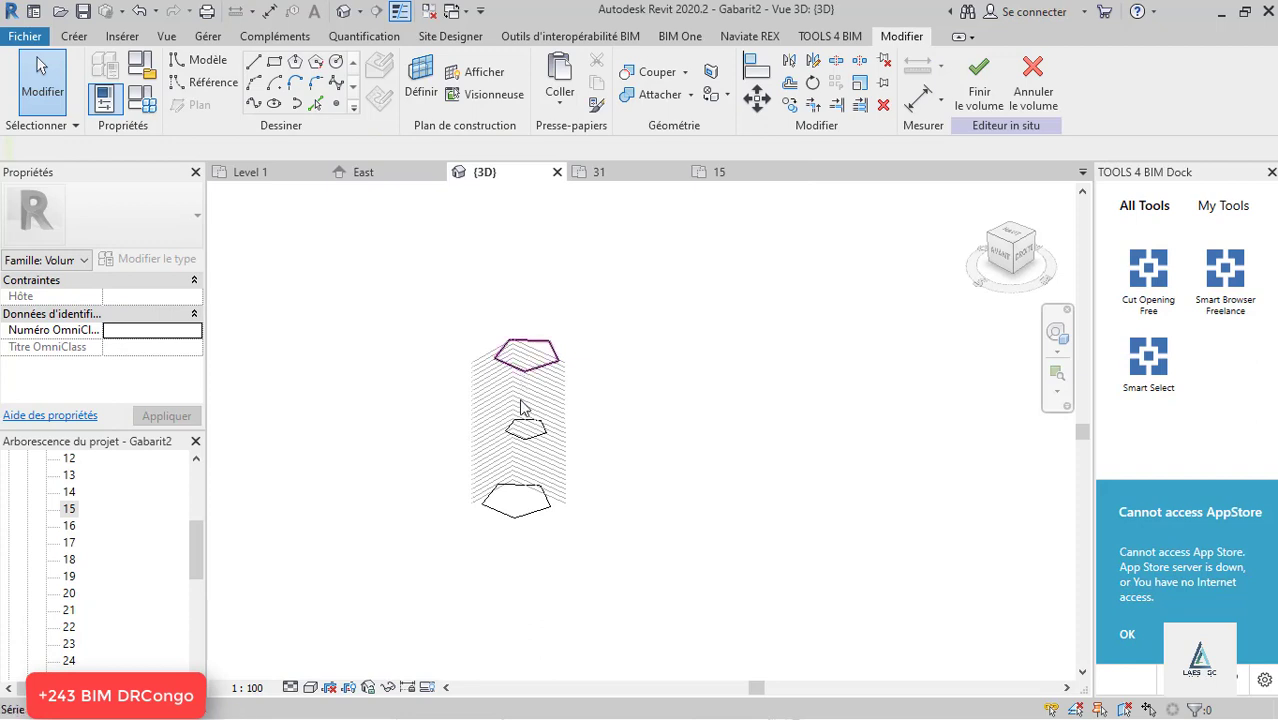
Step: In the level 15 plan, rotate the whole pentagon 17° counterclockwise about its centre
{"action": "left_click", "coordinate": [722, 172]}
{"action": "left_click", "coordinate": [617, 333]}
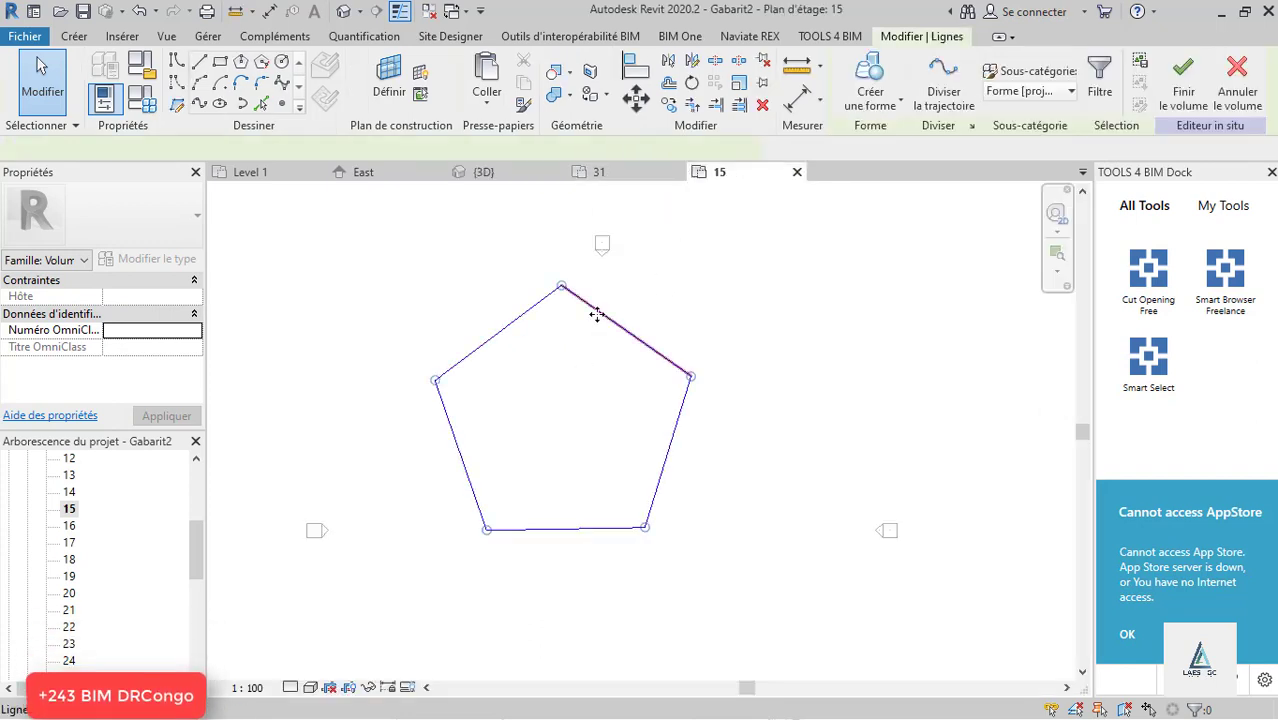
{"action": "left_click", "coordinate": [691, 83]}
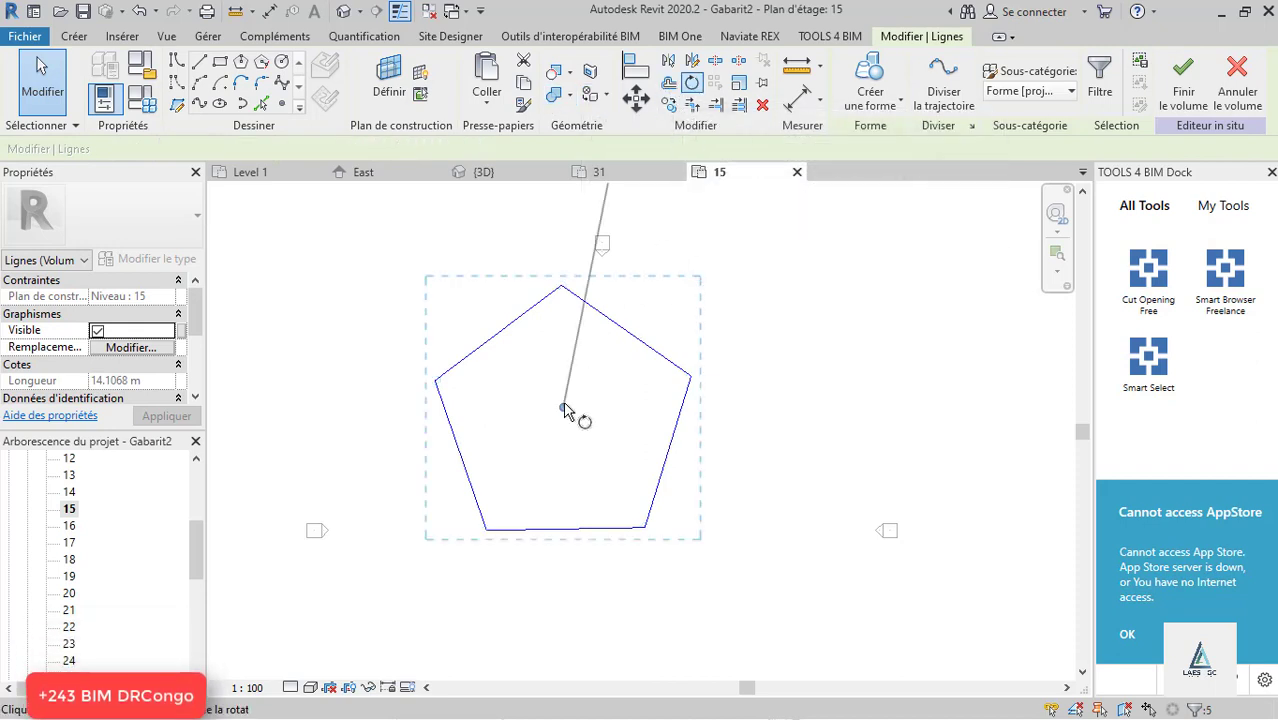
{"action": "left_click", "coordinate": [752, 407]}
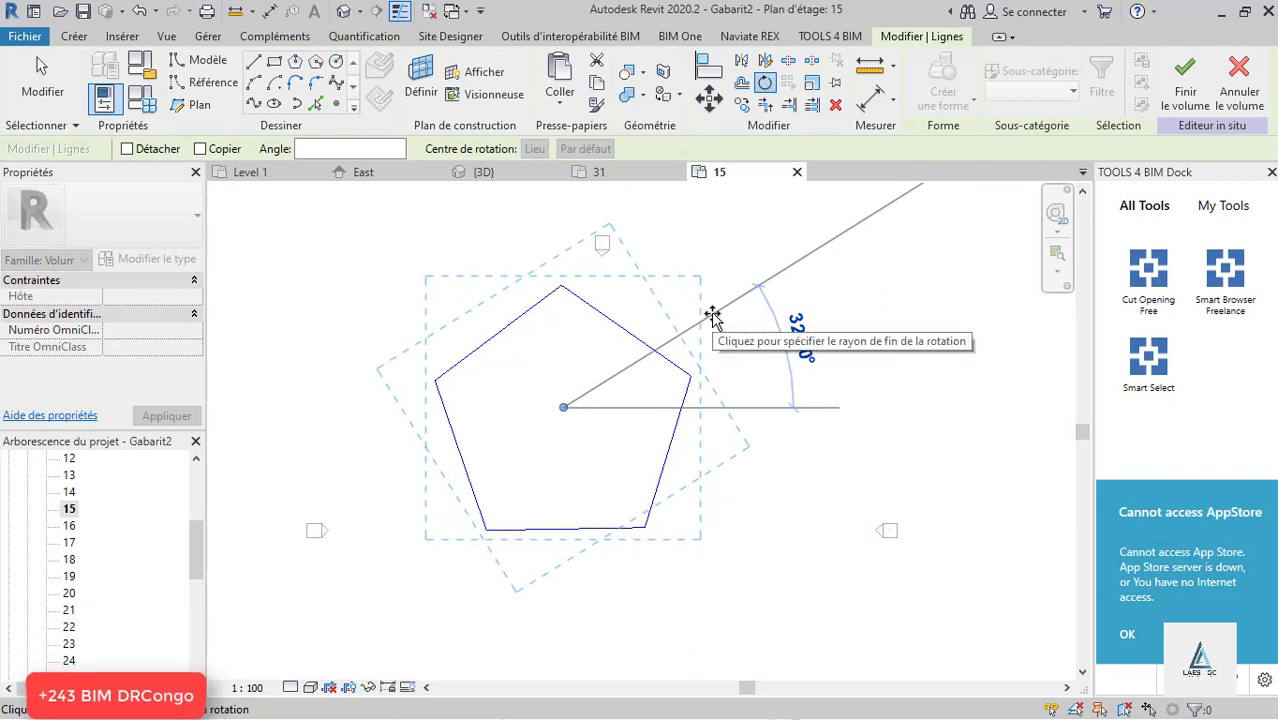
{"action": "type", "text": "17"}
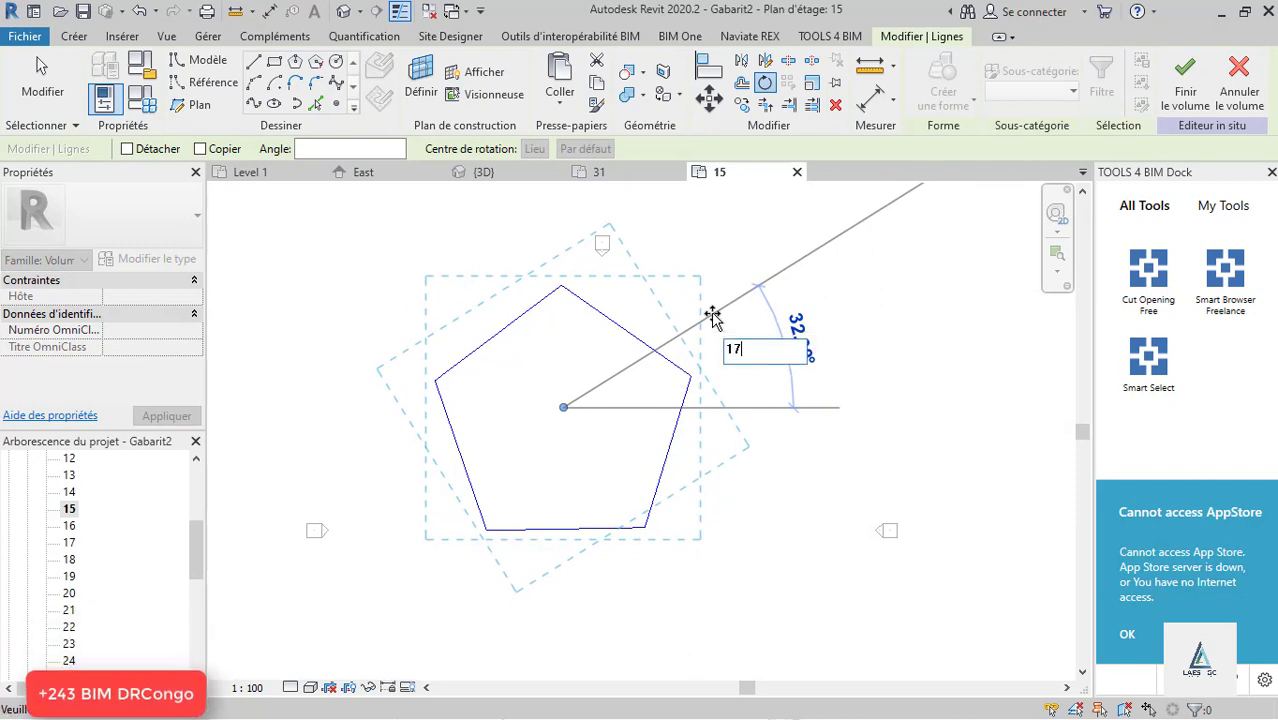
{"action": "key", "text": "Return"}
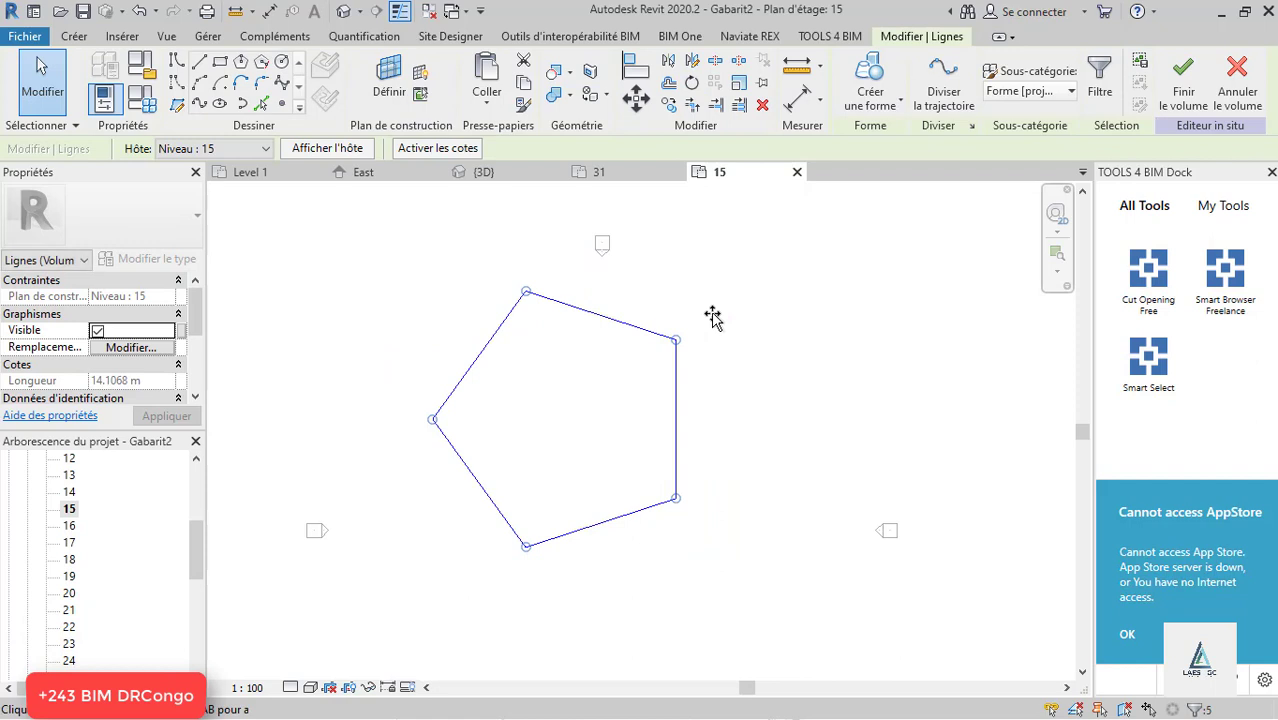
Step: In the level 31 plan, rotate the whole pentagon 17° clockwise about its centre and return to the 3D view
{"action": "left_click", "coordinate": [609, 177]}
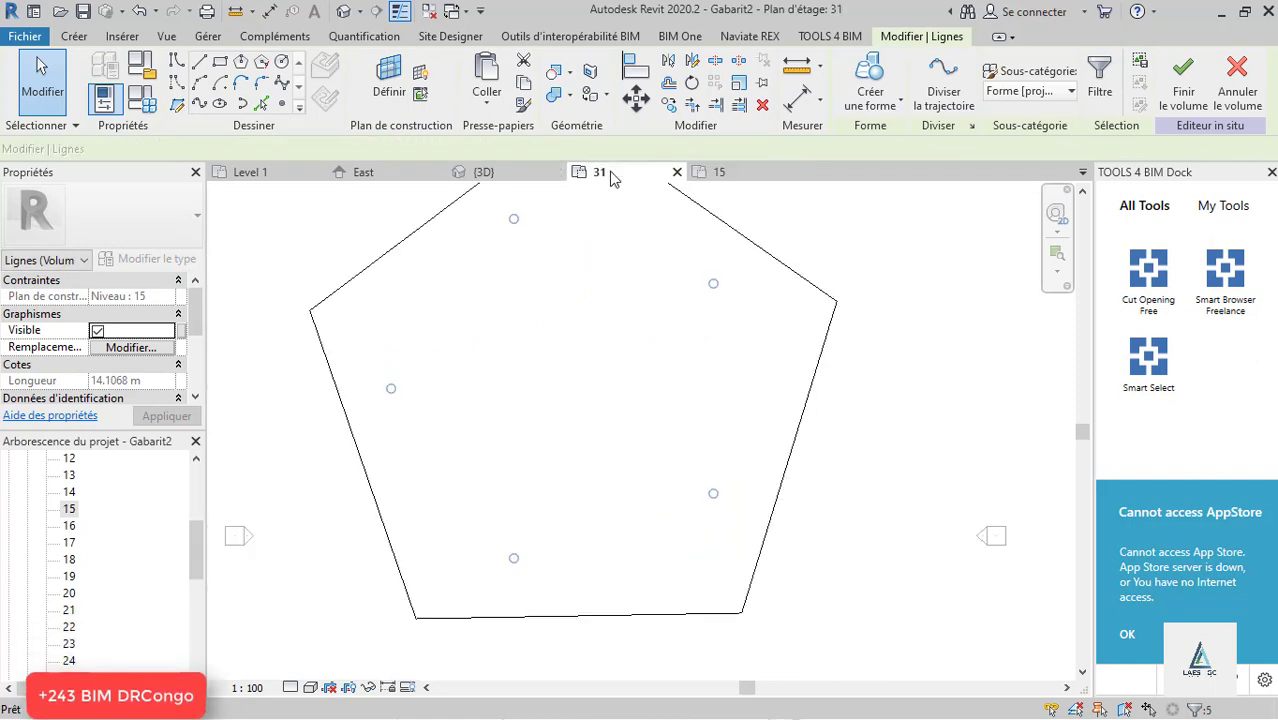
{"action": "scroll", "coordinate": [585, 377], "scroll_direction": "down", "scroll_amount": 3}
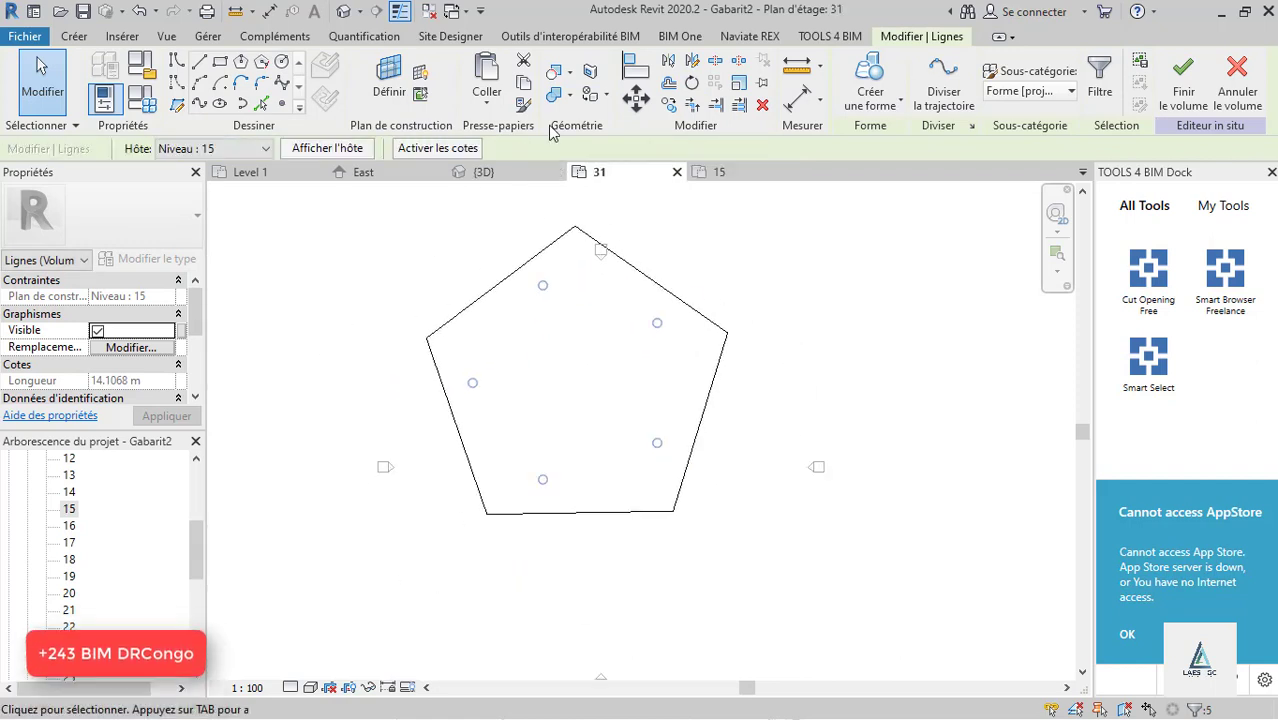
{"action": "left_click", "coordinate": [648, 284]}
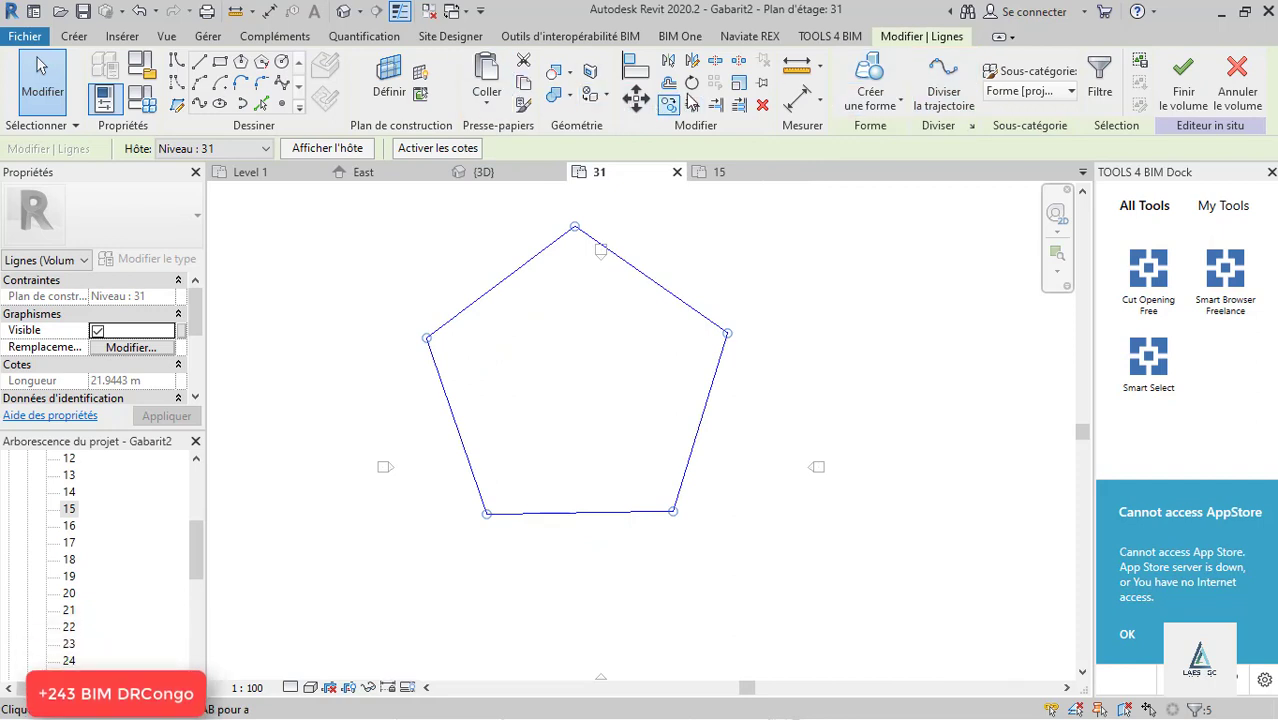
{"action": "key", "text": "r"}
{"action": "key", "text": "o"}
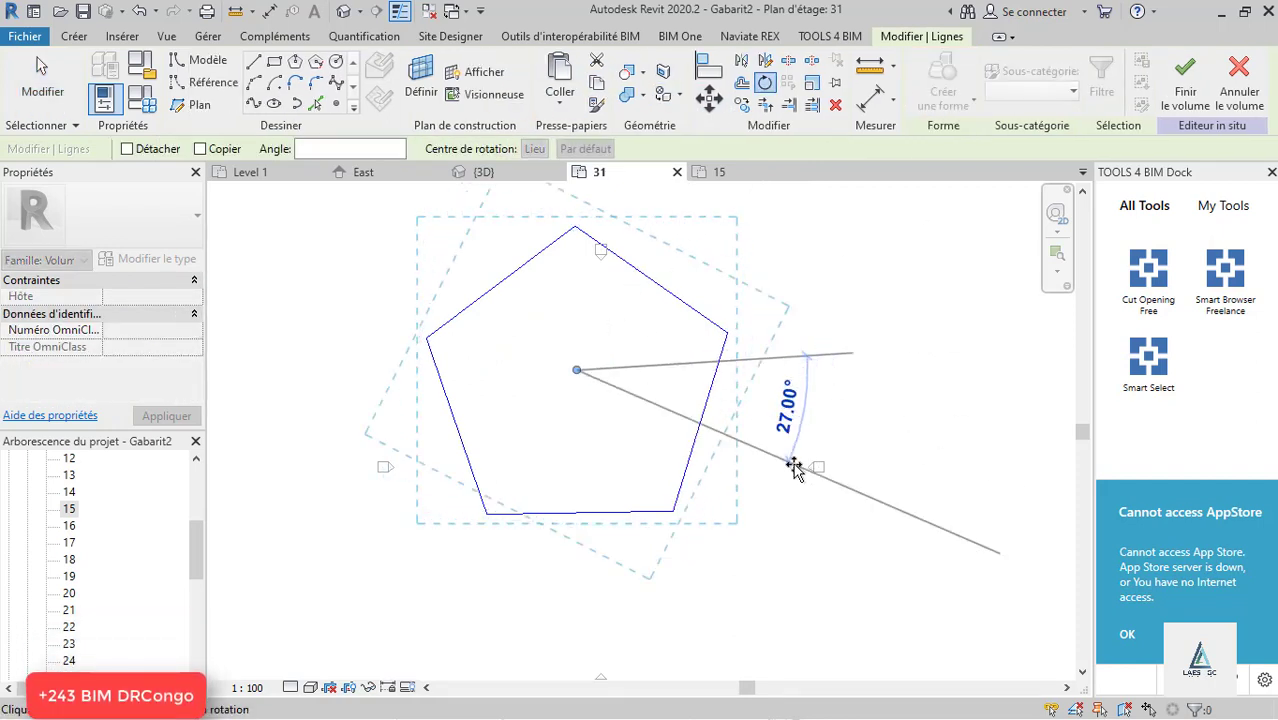
{"action": "type", "text": "17"}
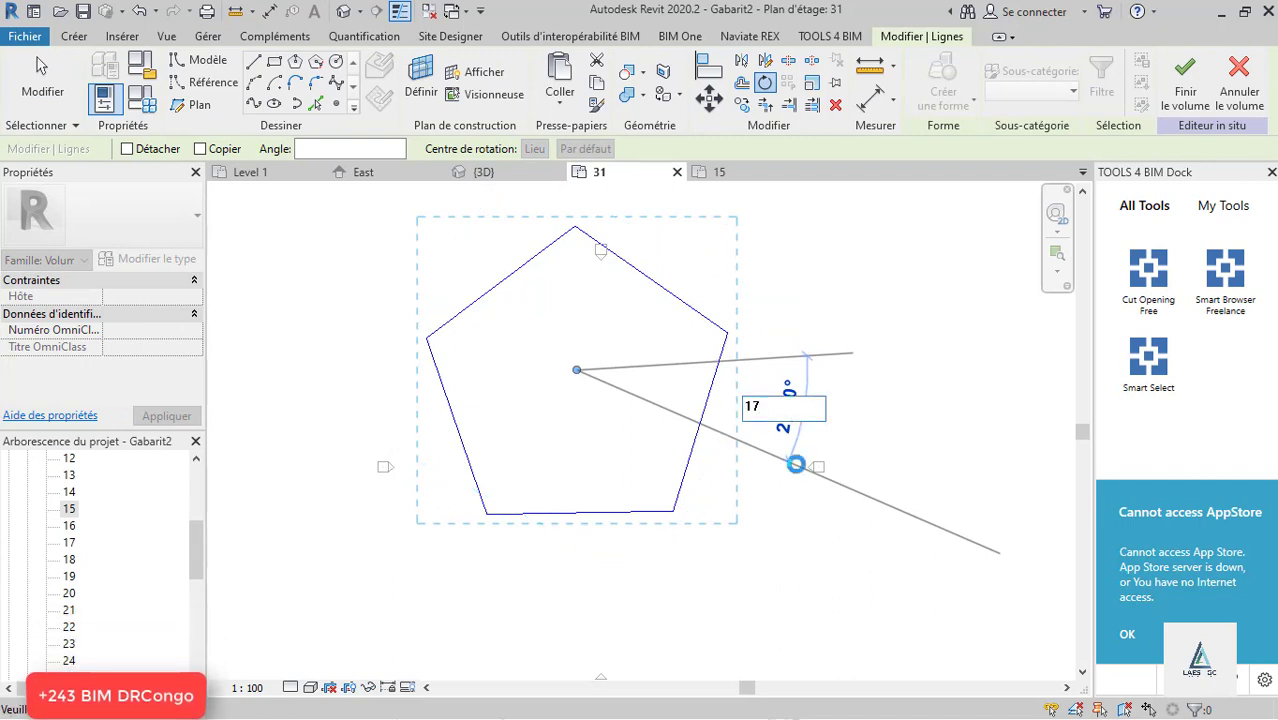
{"action": "key", "text": "Return"}
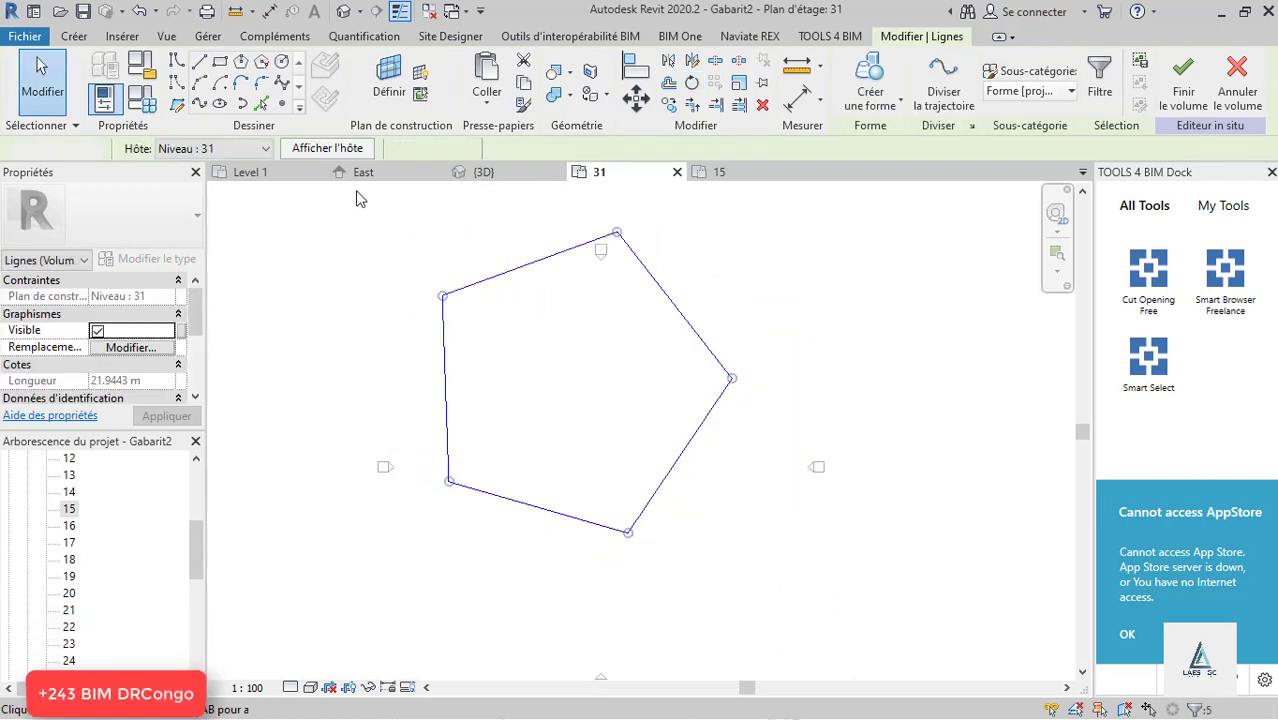
{"action": "left_click", "coordinate": [361, 199]}
{"action": "left_click", "coordinate": [485, 172]}
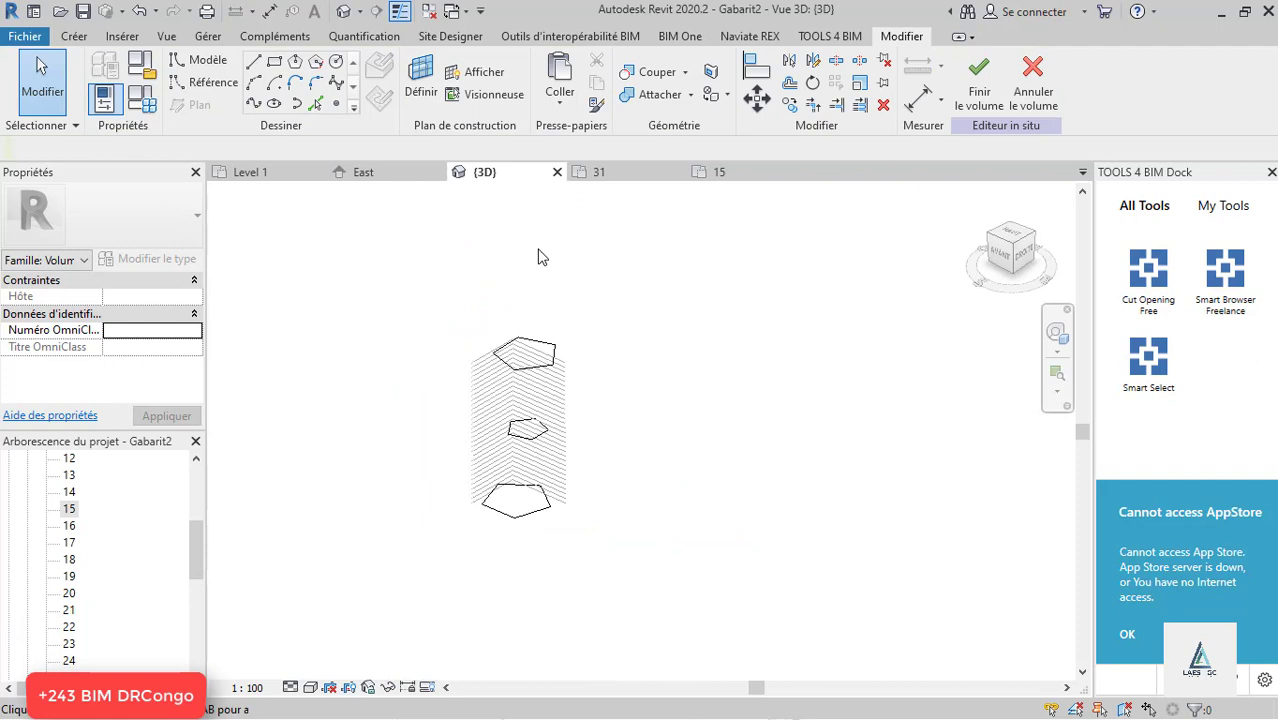
Step: Try to create a solid form from the level 1 pentagon alone, and undo it
{"action": "scroll", "coordinate": [535, 508], "scroll_direction": "up", "scroll_amount": 2}
{"action": "left_click", "coordinate": [516, 518]}
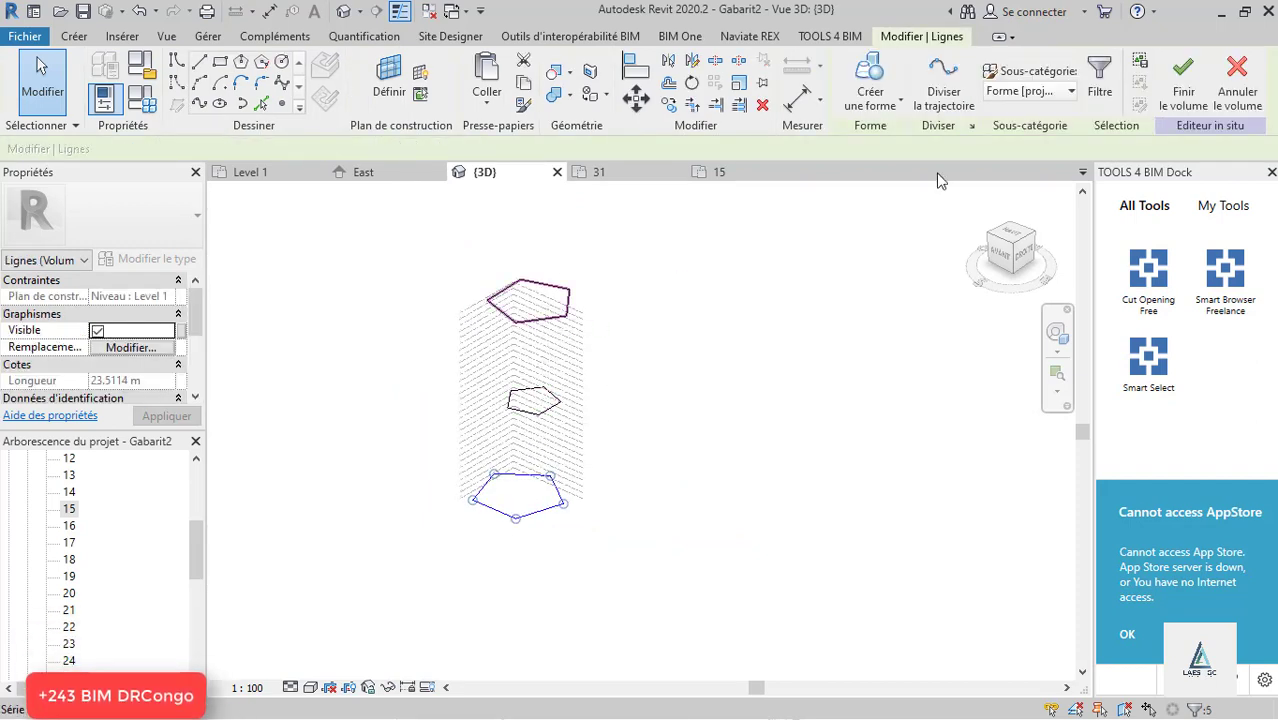
{"action": "left_click", "coordinate": [903, 116]}
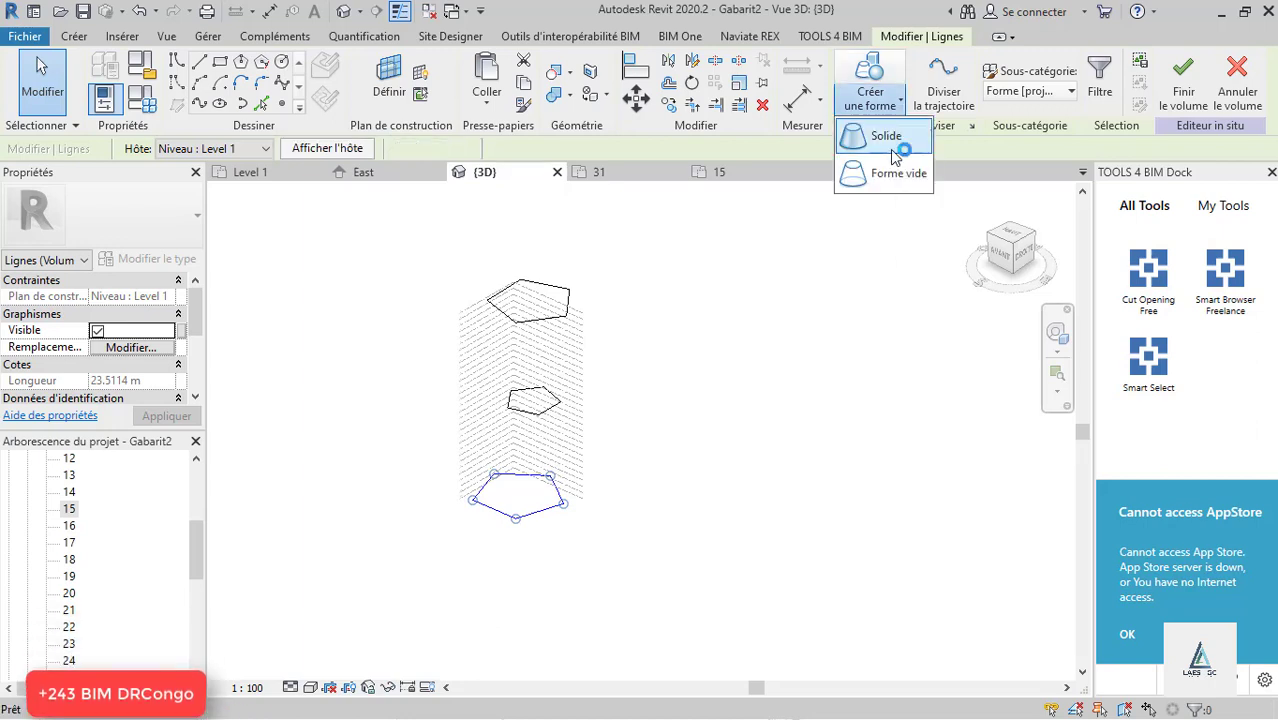
{"action": "left_click", "coordinate": [886, 134]}
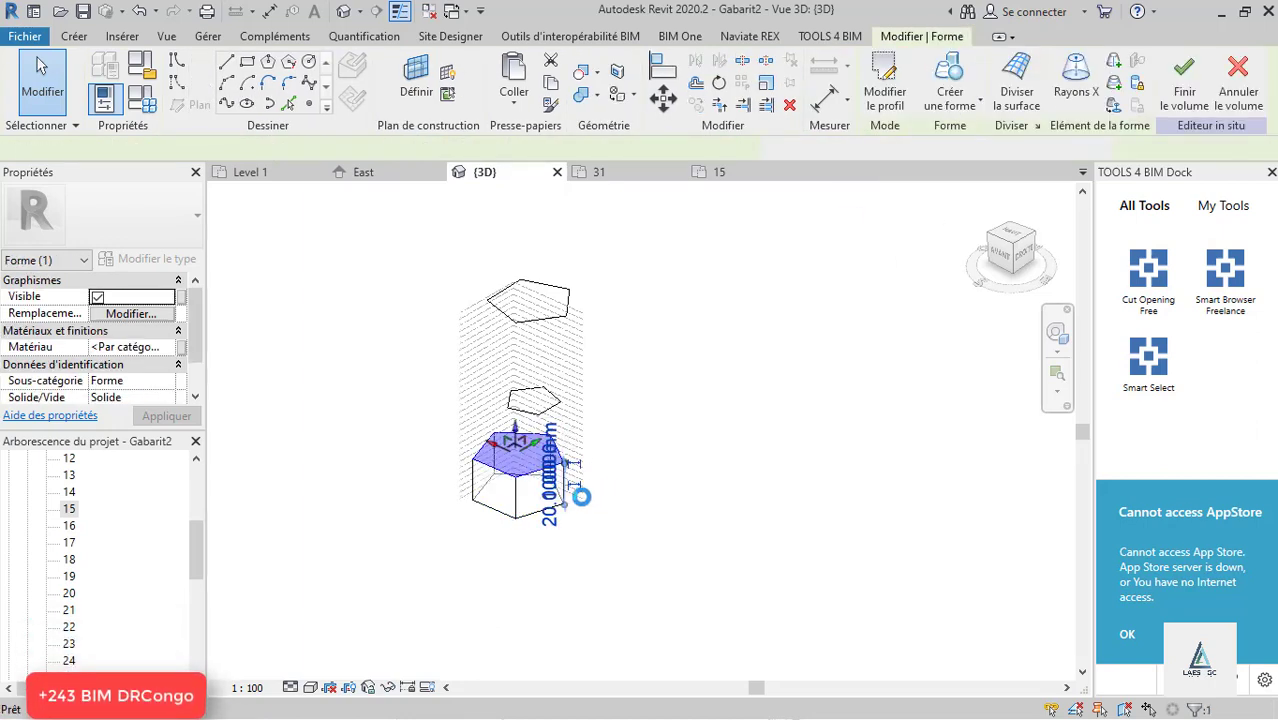
{"action": "key", "text": "ctrl+z"}
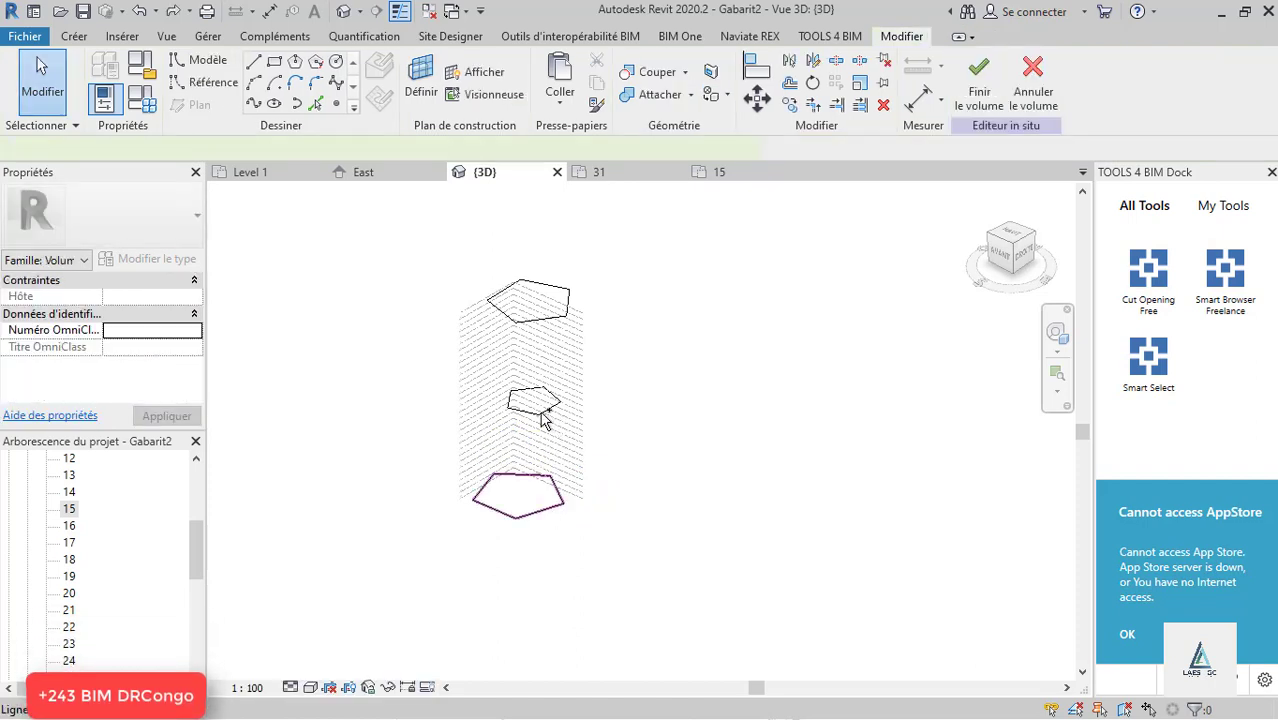
Step: Select the pentagons at levels 1, 15 and 31 together and create one solid form through them
{"action": "left_click", "coordinate": [541, 412], "text": "ctrl"}
{"action": "left_click", "coordinate": [556, 316], "text": "ctrl"}
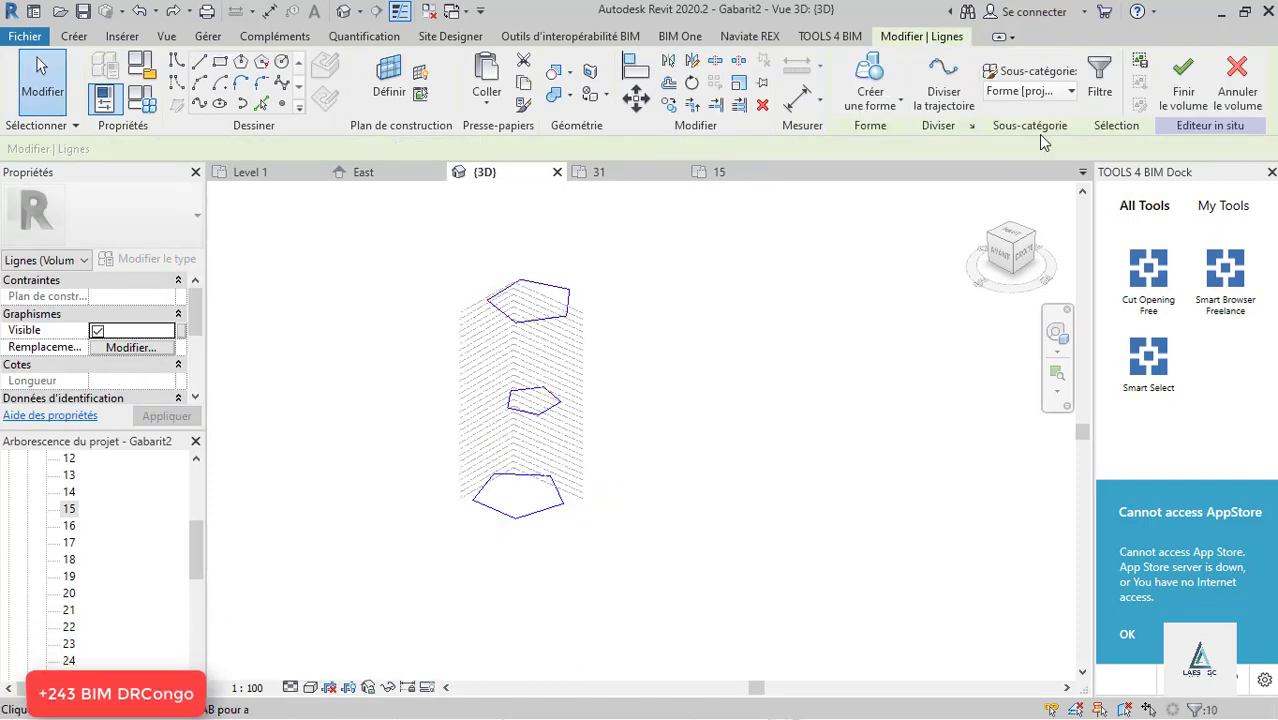
{"action": "left_click", "coordinate": [886, 137]}
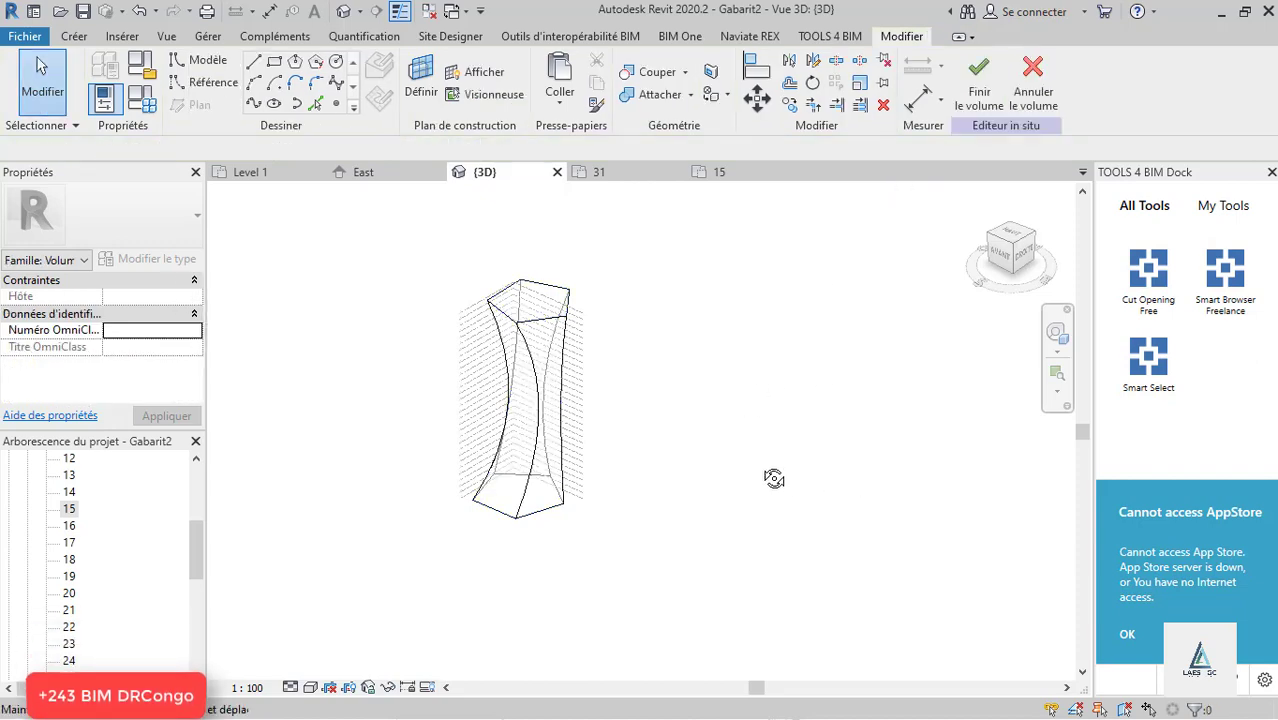
Step: Inspect the twisted tower form from several sides and finish the in-place mass
{"action": "middle_click_drag", "start_coordinate": [774, 478], "coordinate": [442, 393], "text": "shift"}
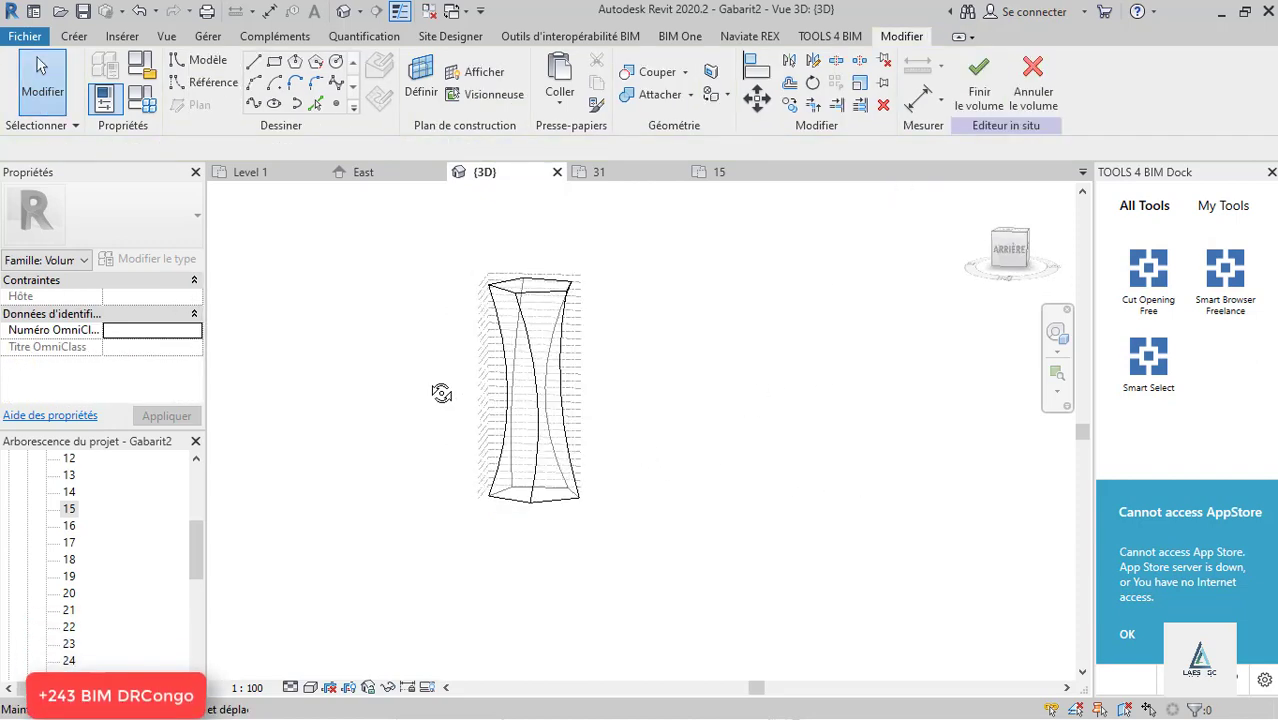
{"action": "middle_click_drag", "start_coordinate": [336, 387], "coordinate": [636, 421], "text": "shift"}
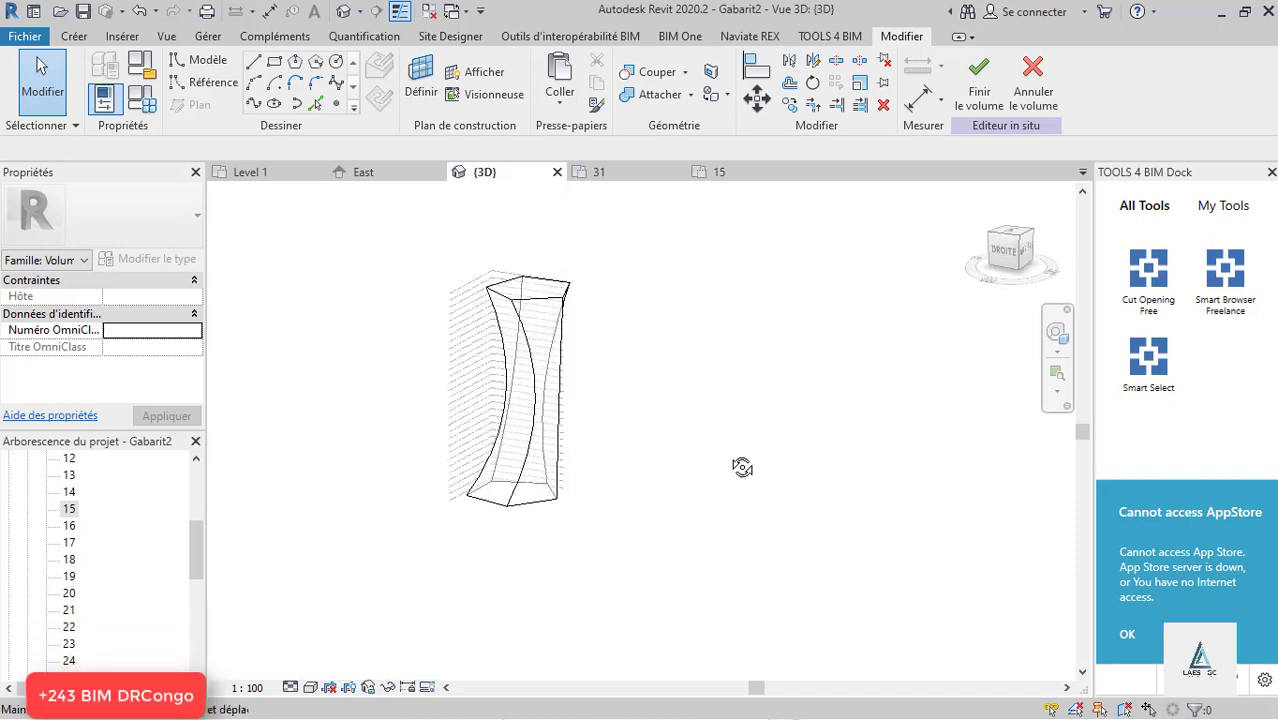
{"action": "middle_click_drag", "start_coordinate": [742, 467], "coordinate": [754, 469], "text": "shift"}
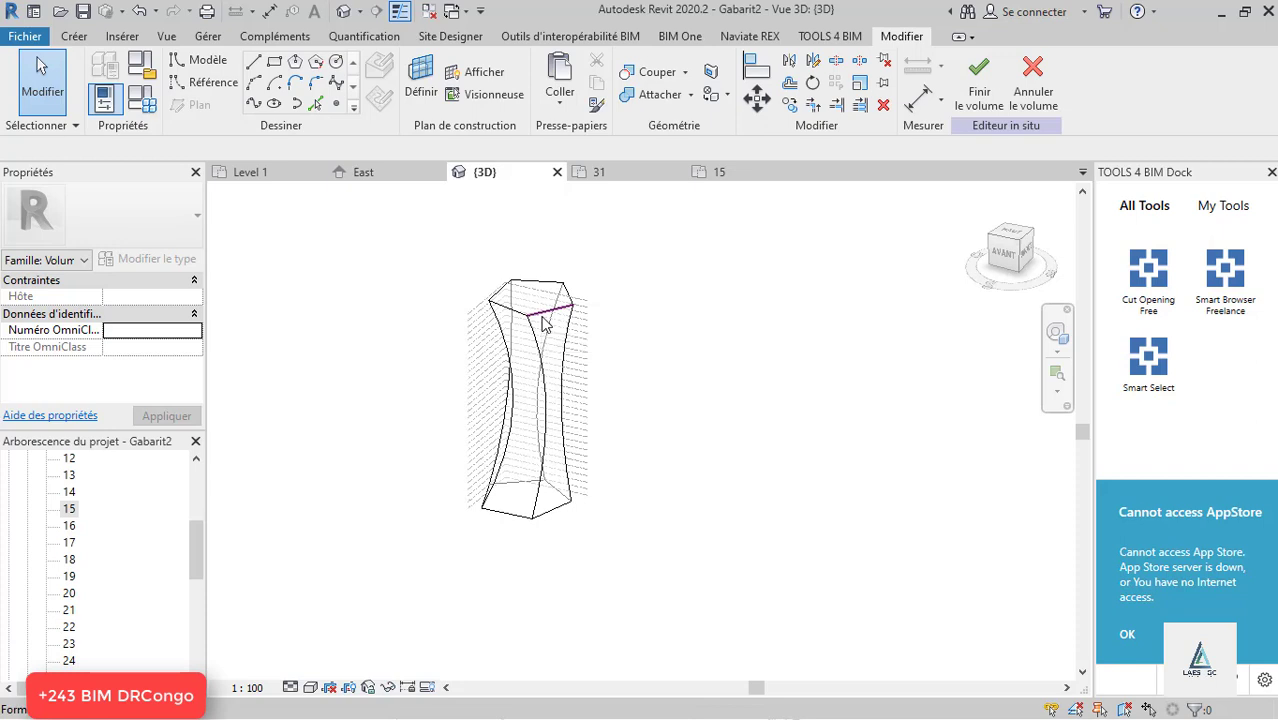
{"action": "scroll", "coordinate": [529, 328], "scroll_direction": "up", "scroll_amount": 2}
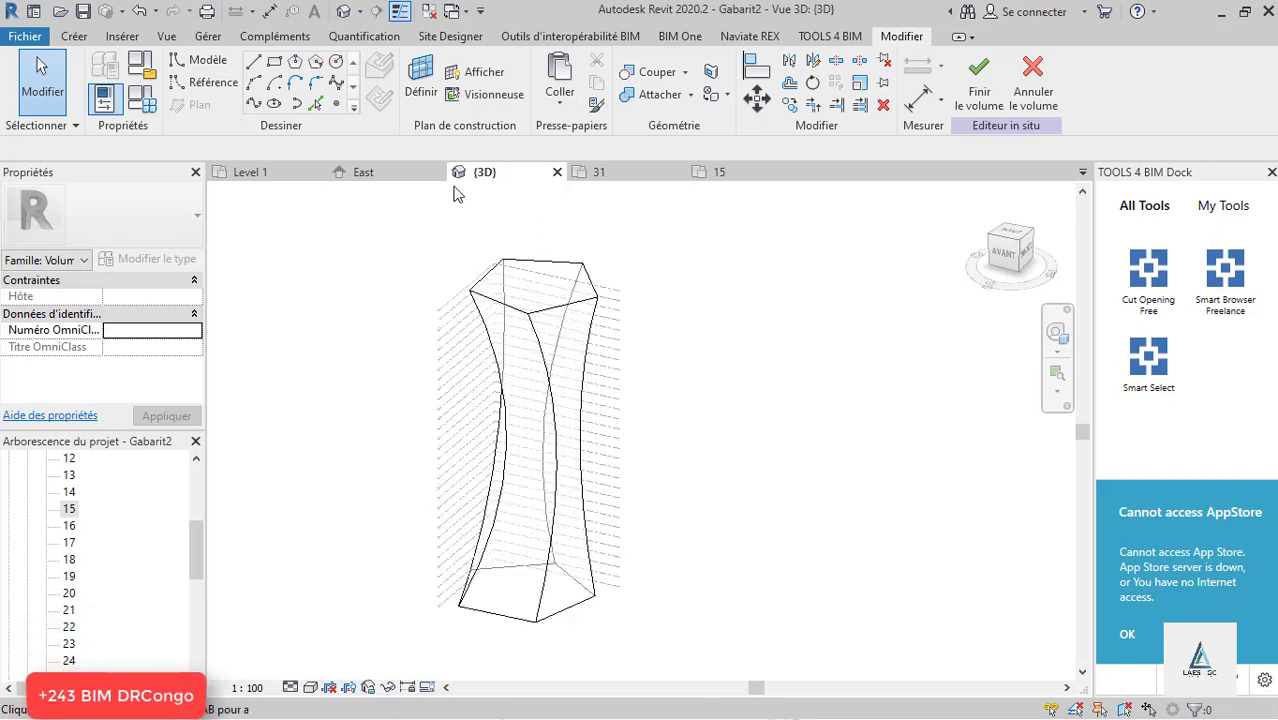
{"action": "left_click", "coordinate": [979, 85]}
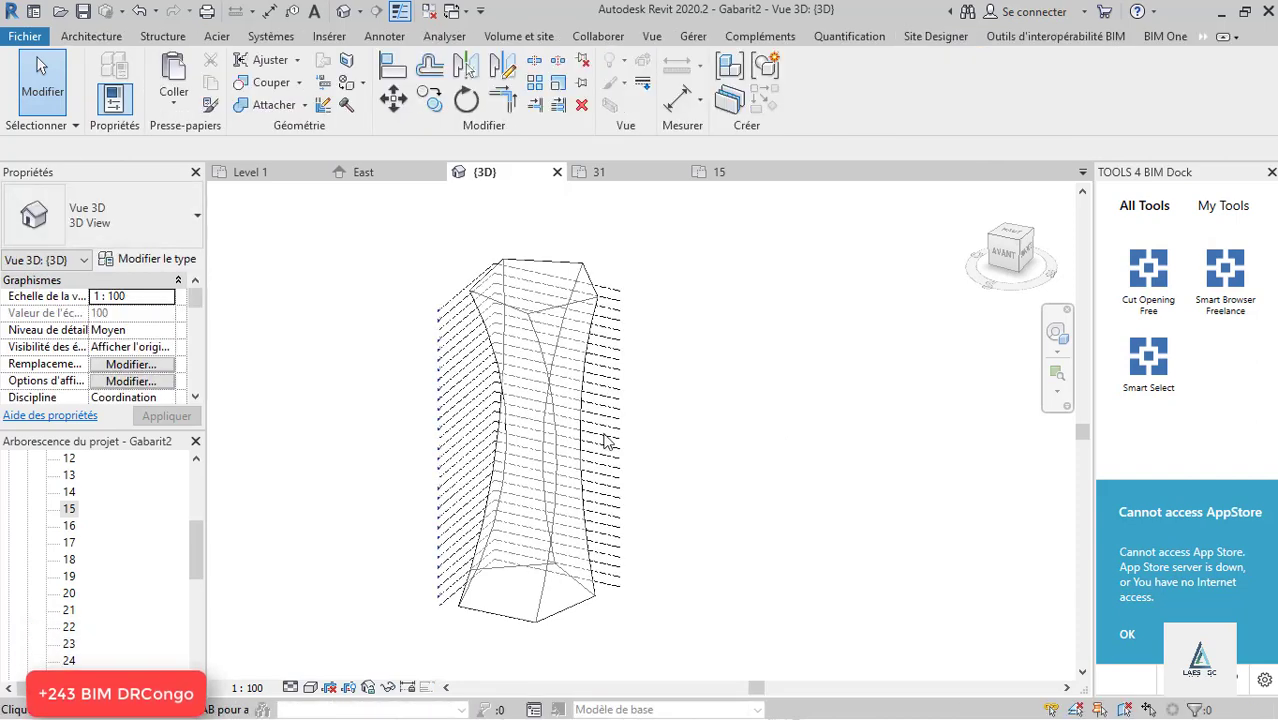
{"action": "scroll", "coordinate": [566, 405], "scroll_direction": "up", "scroll_amount": 2}
{"action": "scroll", "coordinate": [566, 393], "scroll_direction": "down", "scroll_amount": 1}
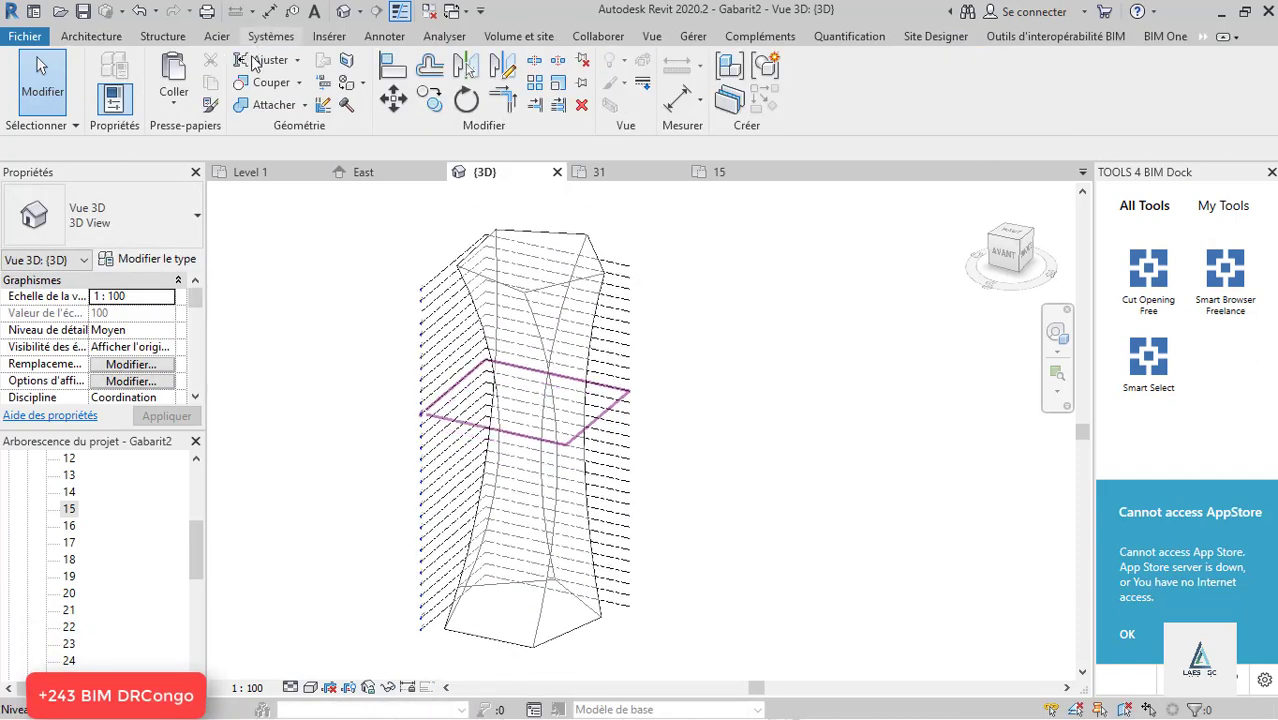
Step: Start an in-place component in the Modèles génériques category and keep its default name
{"action": "left_click", "coordinate": [163, 37]}
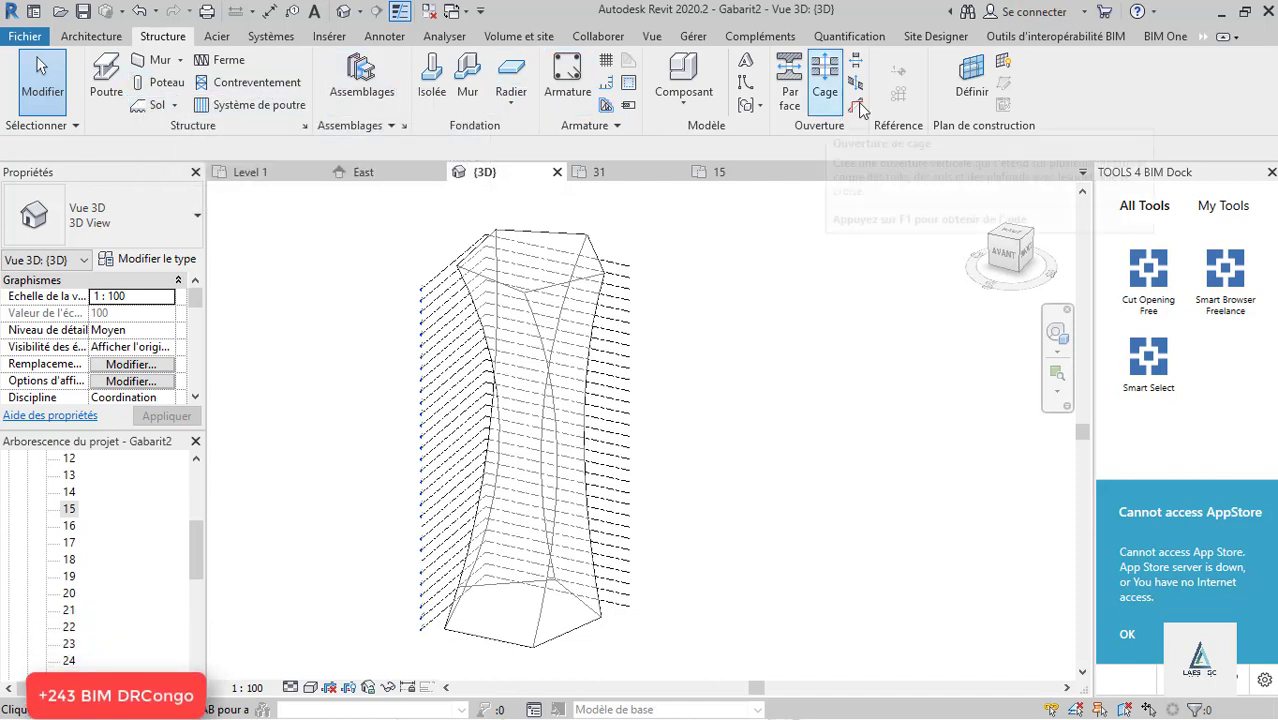
{"action": "left_click", "coordinate": [686, 110]}
{"action": "left_click", "coordinate": [695, 177]}
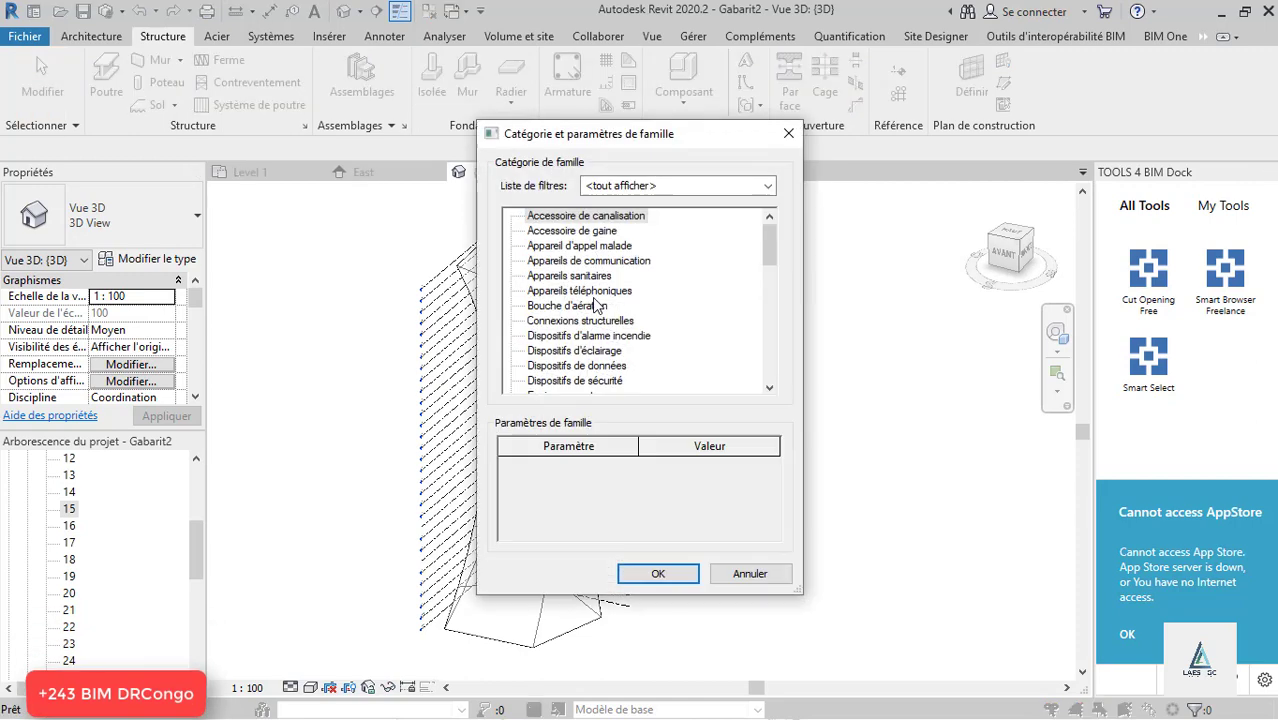
{"action": "key", "text": "m"}
{"action": "key", "text": "m"}
{"action": "key", "text": "m"}
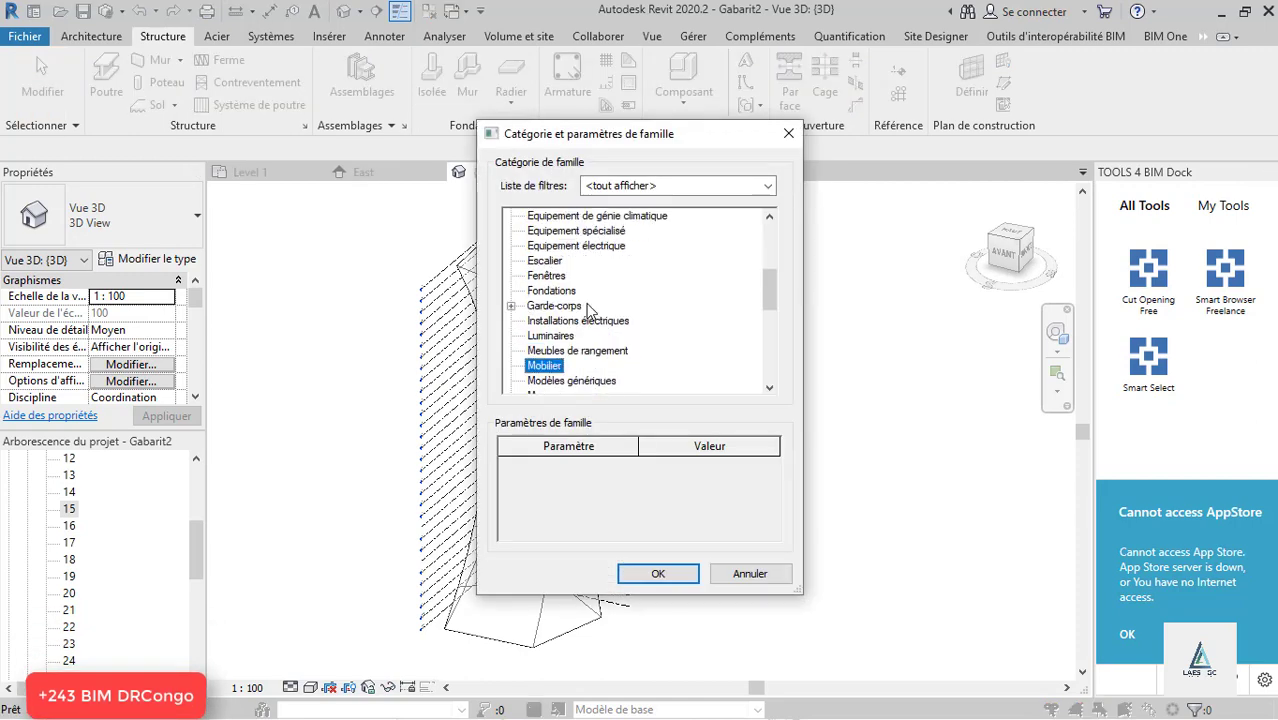
{"action": "left_click", "coordinate": [660, 574]}
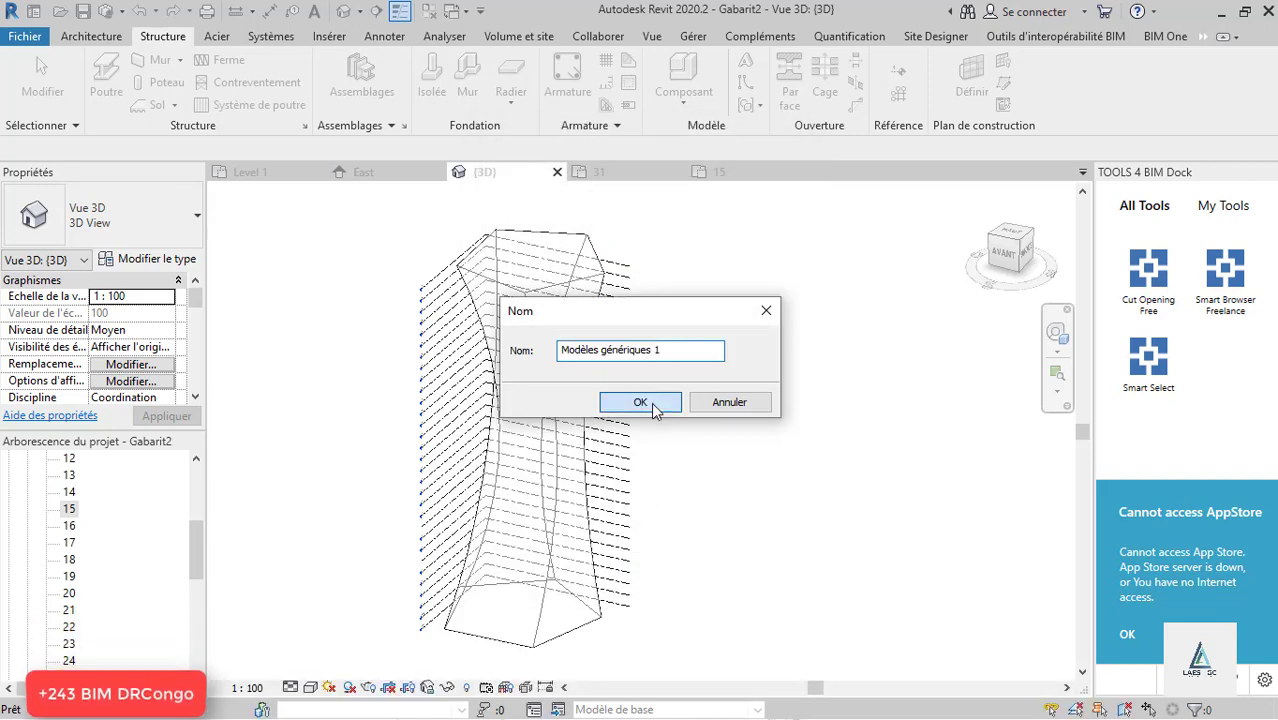
{"action": "left_click", "coordinate": [652, 403]}
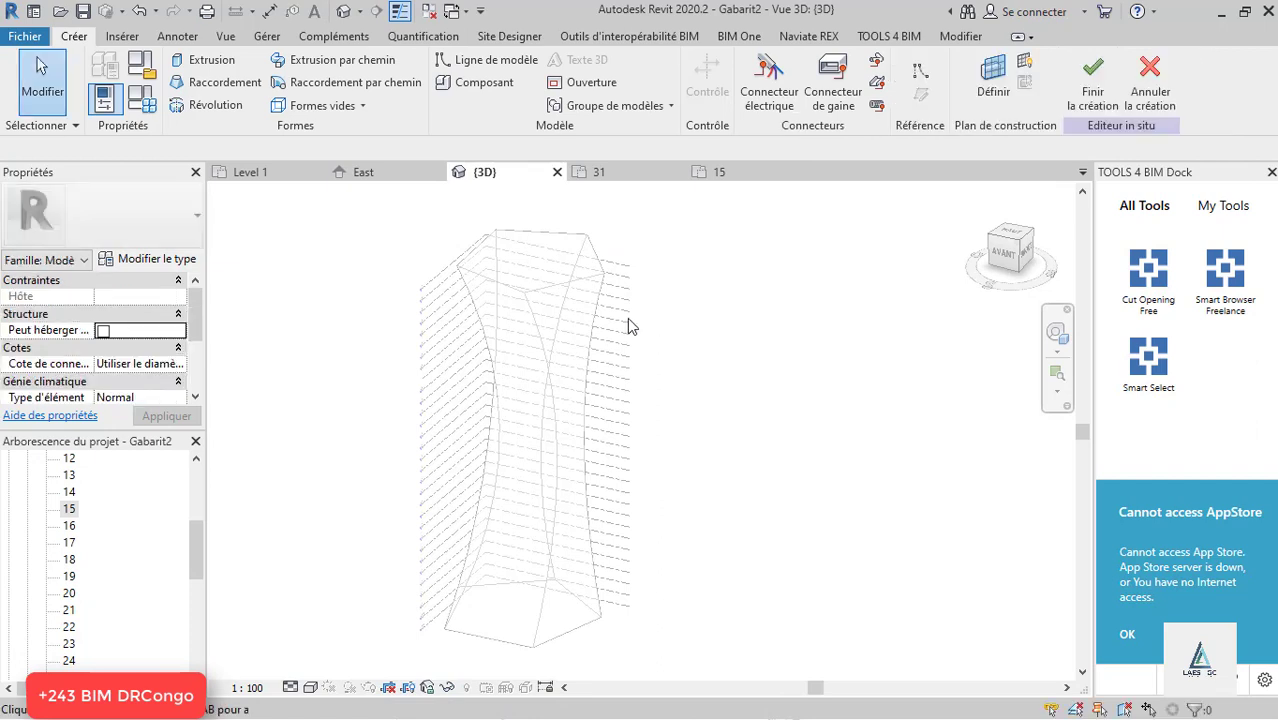
Step: Start a swept blend and pick the tower's curved rear edge from base to top as its path
{"action": "left_click", "coordinate": [357, 86]}
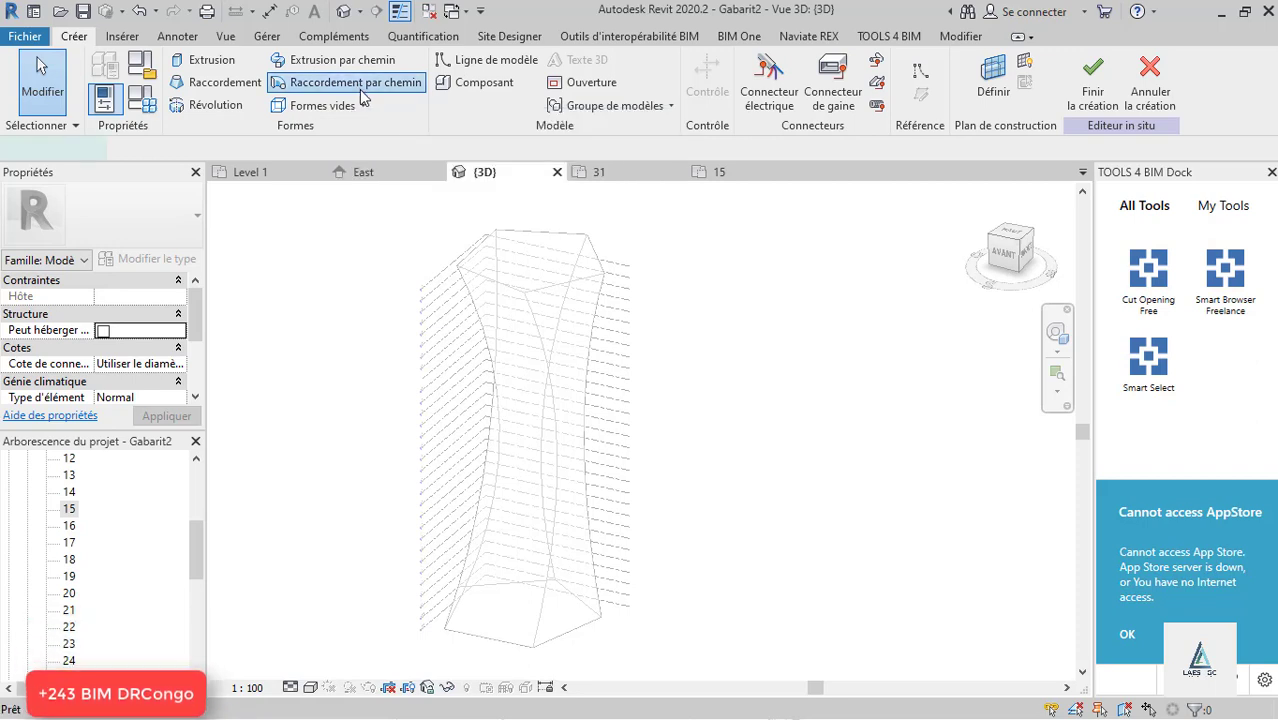
{"action": "left_click", "coordinate": [766, 127]}
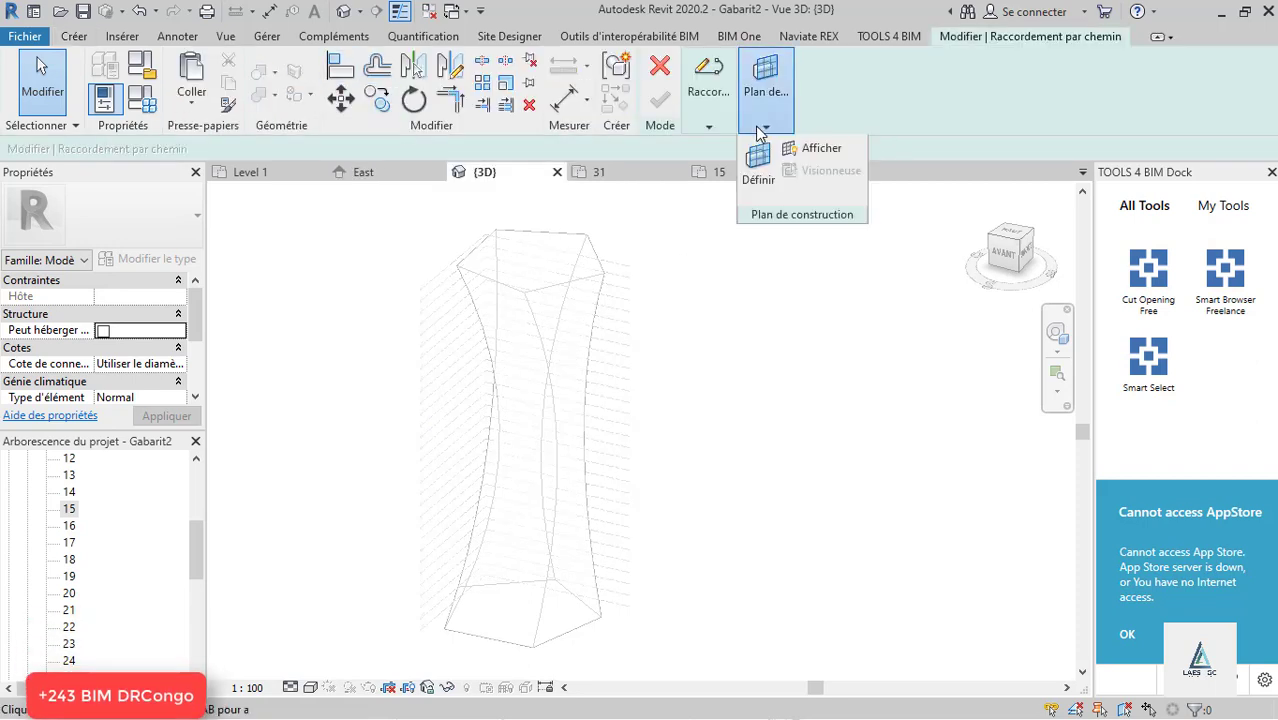
{"action": "mouse_move", "coordinate": [712, 127]}
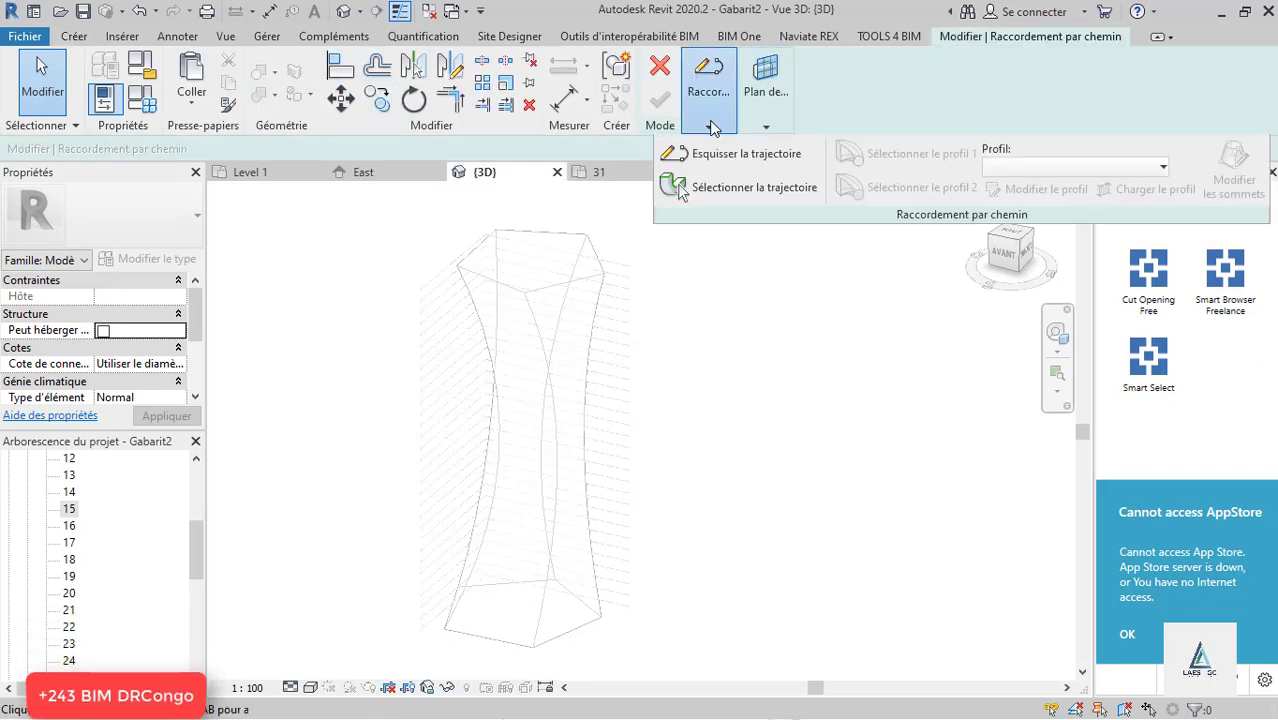
{"action": "left_click", "coordinate": [745, 187]}
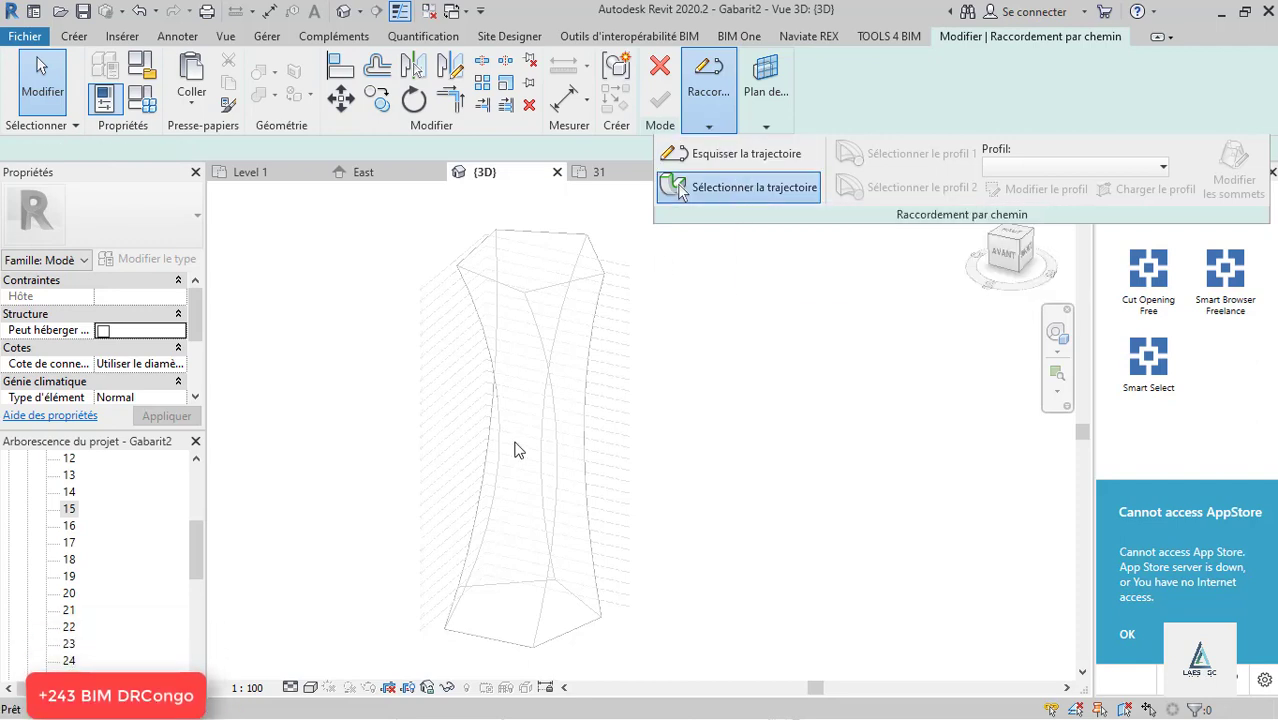
{"action": "left_click", "coordinate": [500, 465]}
{"action": "left_click", "coordinate": [558, 468]}
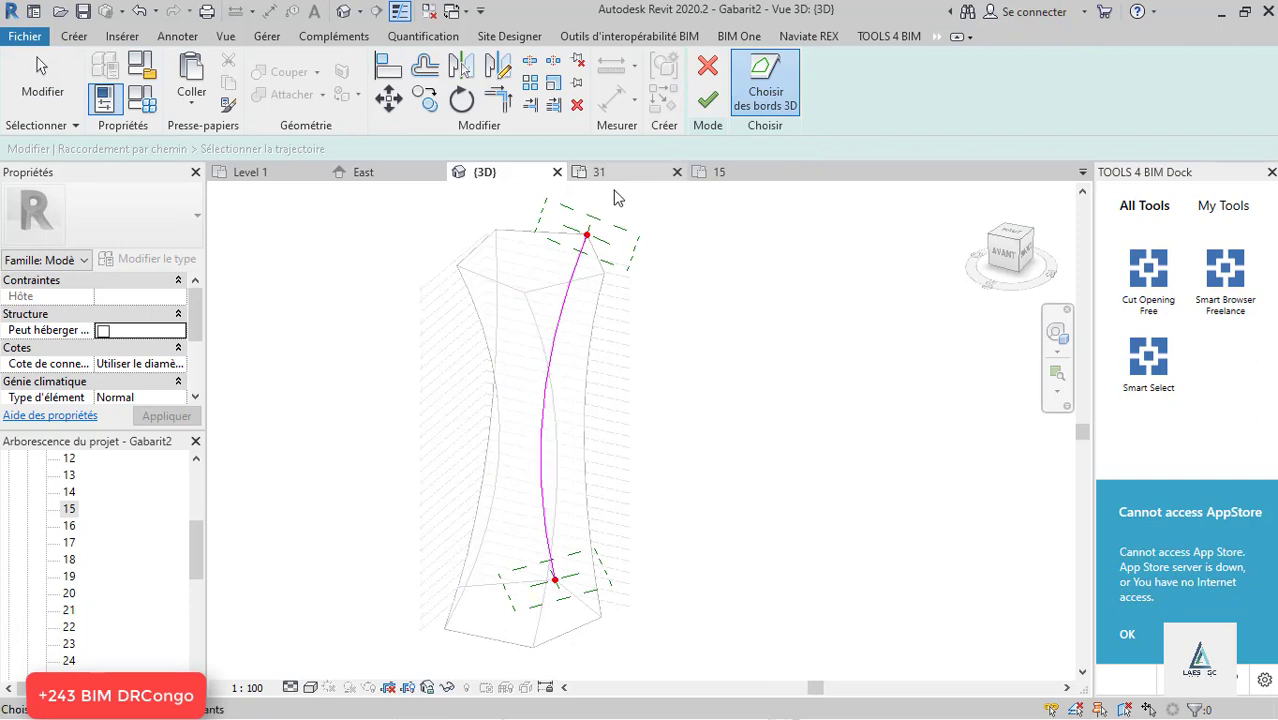
{"action": "scroll", "coordinate": [617, 197], "scroll_direction": "up", "scroll_amount": 2}
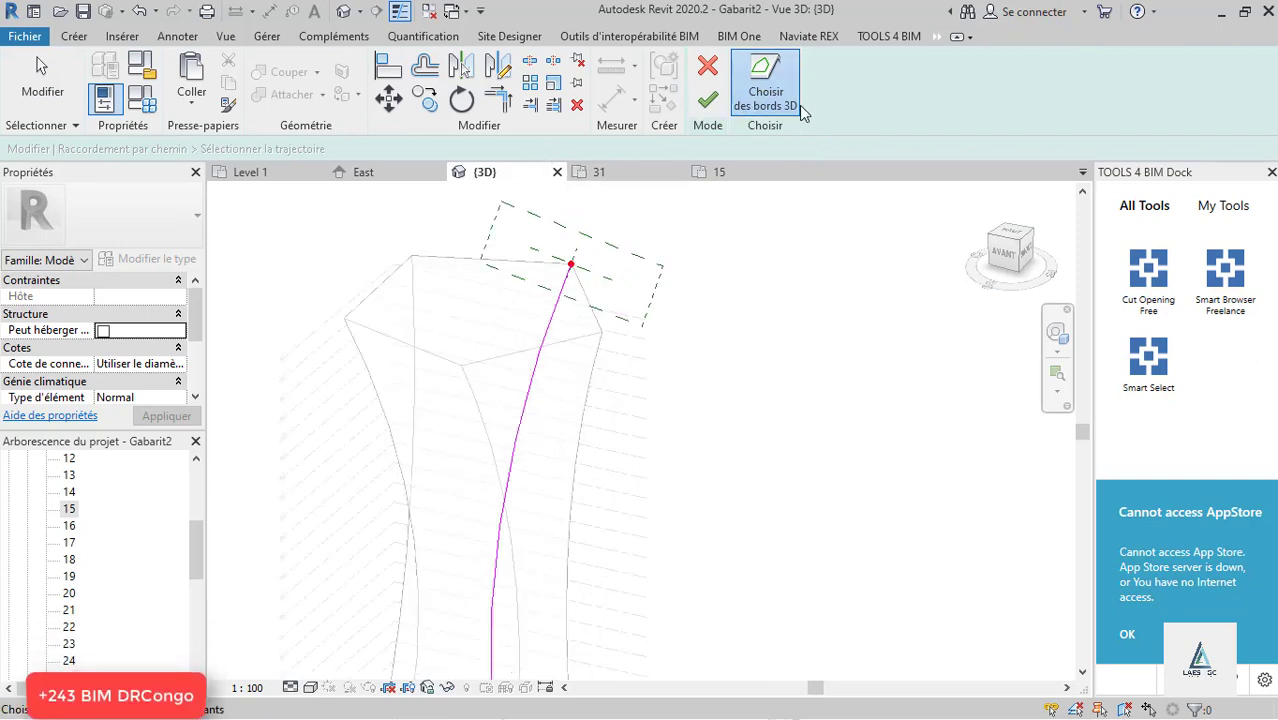
{"action": "left_click", "coordinate": [710, 100]}
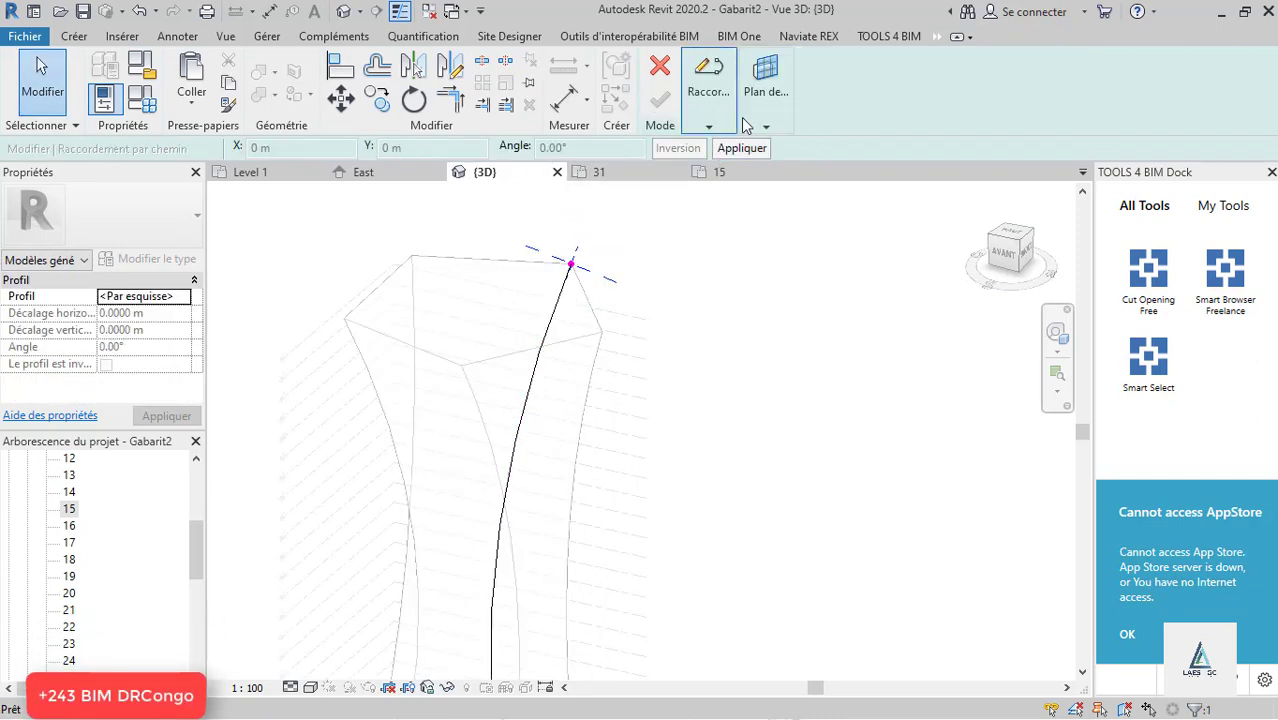
Step: Sketch a circular profile about 2 m in radius centred on the upper end of the path
{"action": "mouse_move", "coordinate": [760, 118]}
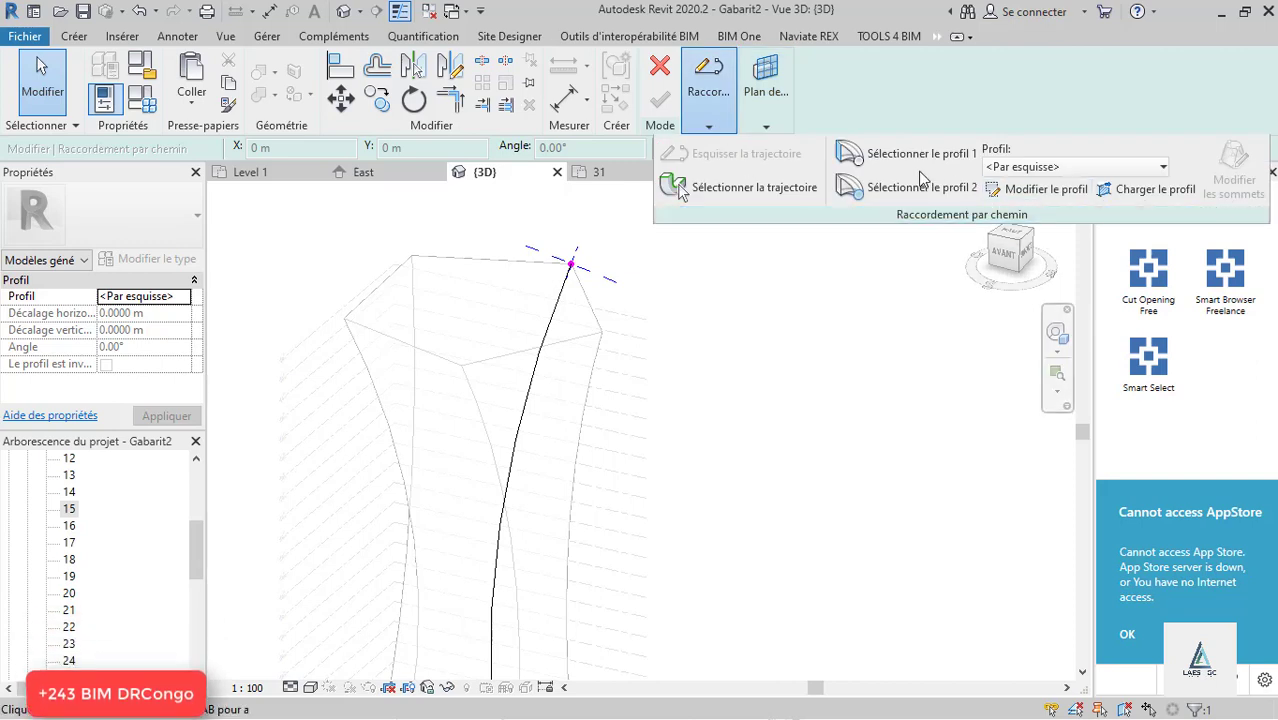
{"action": "left_click", "coordinate": [1048, 189]}
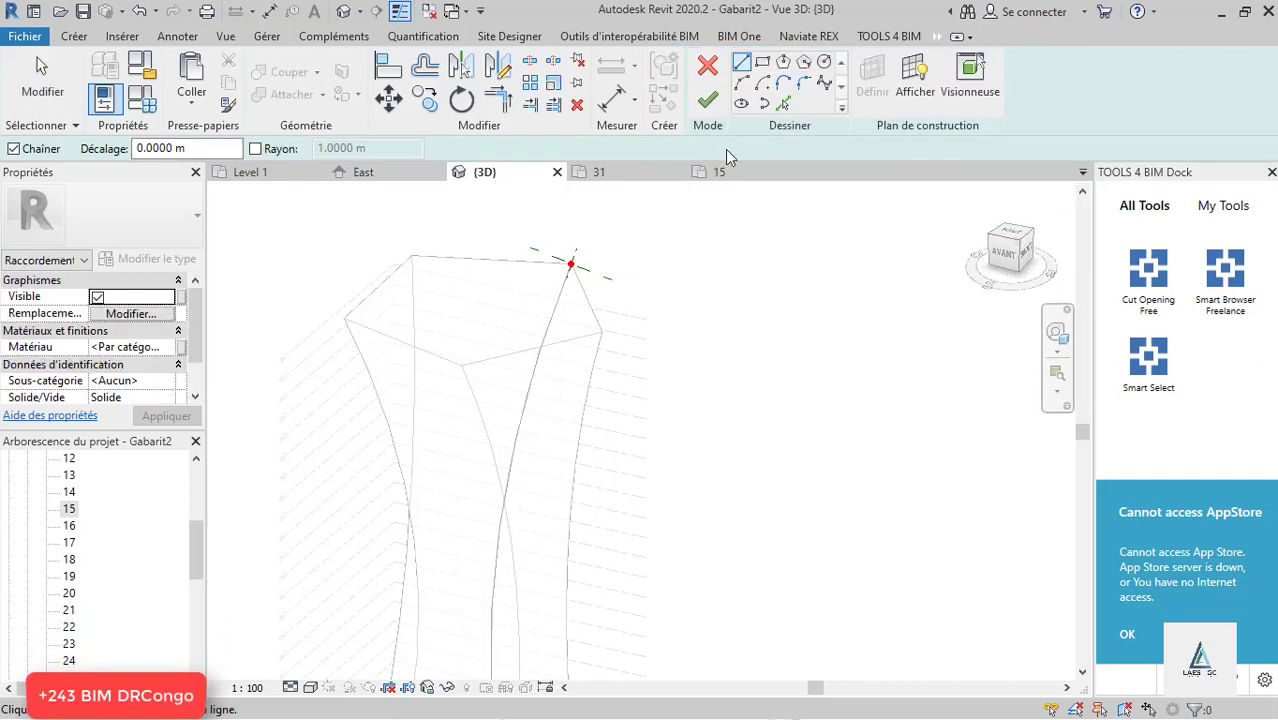
{"action": "left_click", "coordinate": [823, 62]}
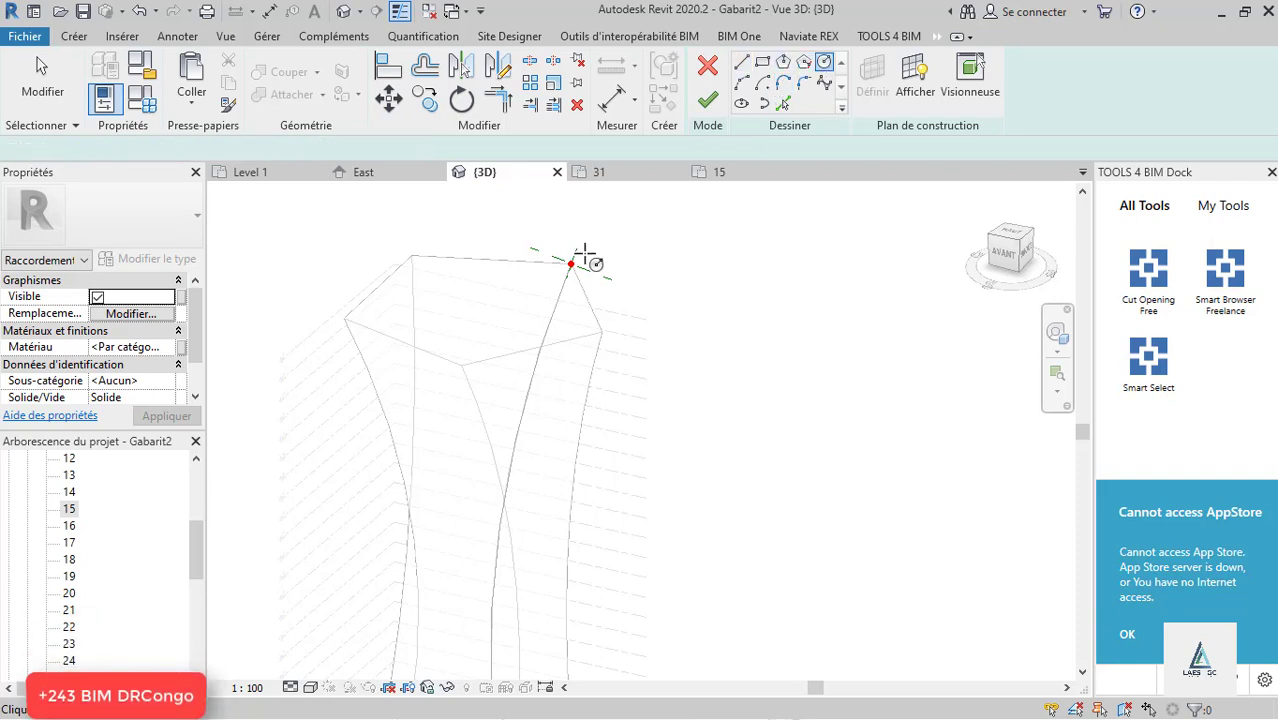
{"action": "scroll", "coordinate": [575, 265], "scroll_direction": "up", "scroll_amount": 3}
{"action": "left_click", "coordinate": [549, 281]}
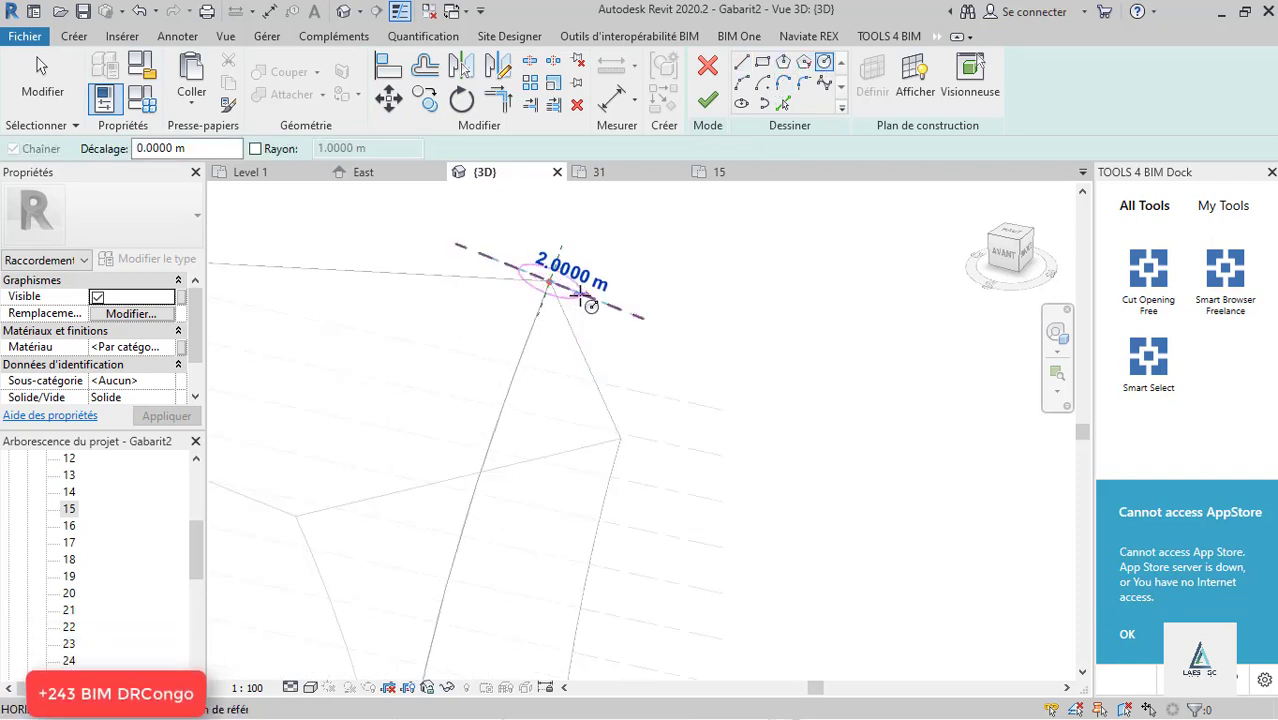
{"action": "scroll", "coordinate": [583, 292], "scroll_direction": "up", "scroll_amount": 2}
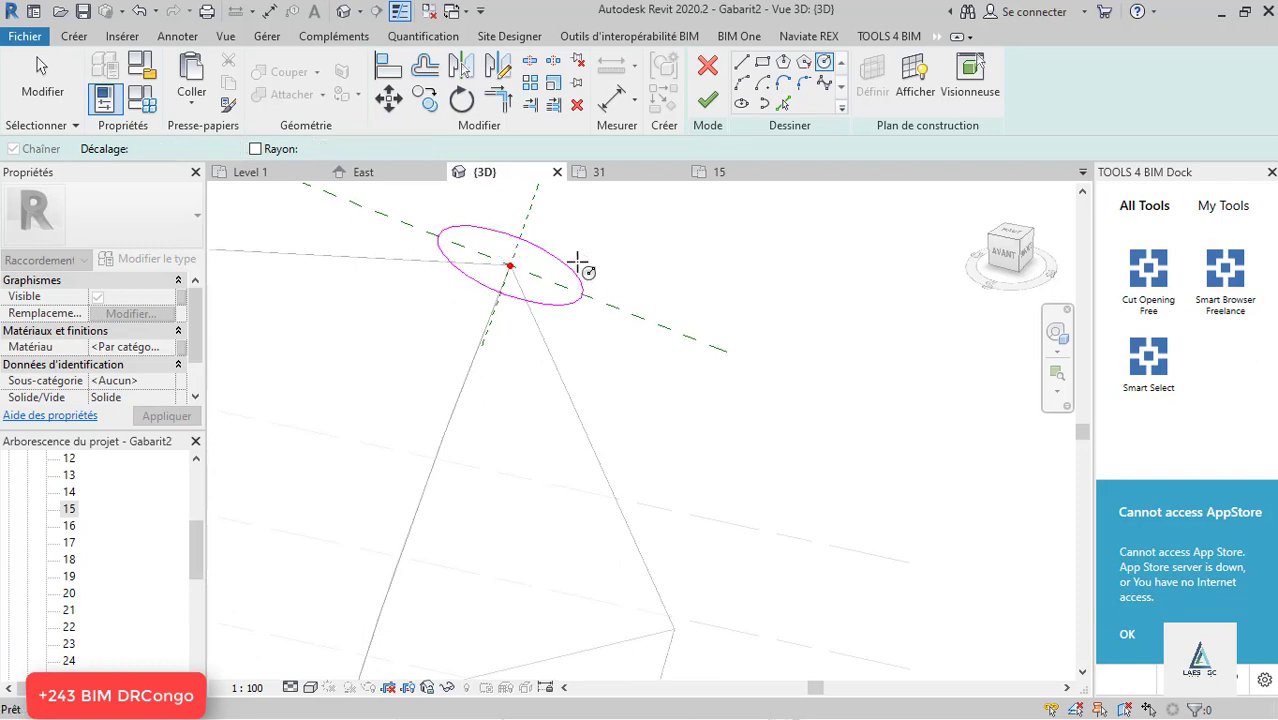
{"action": "key", "text": "Escape"}
Step: Set the radius of the circular profile to 0.6 m and finish the profile sketch
{"action": "left_click", "coordinate": [574, 276]}
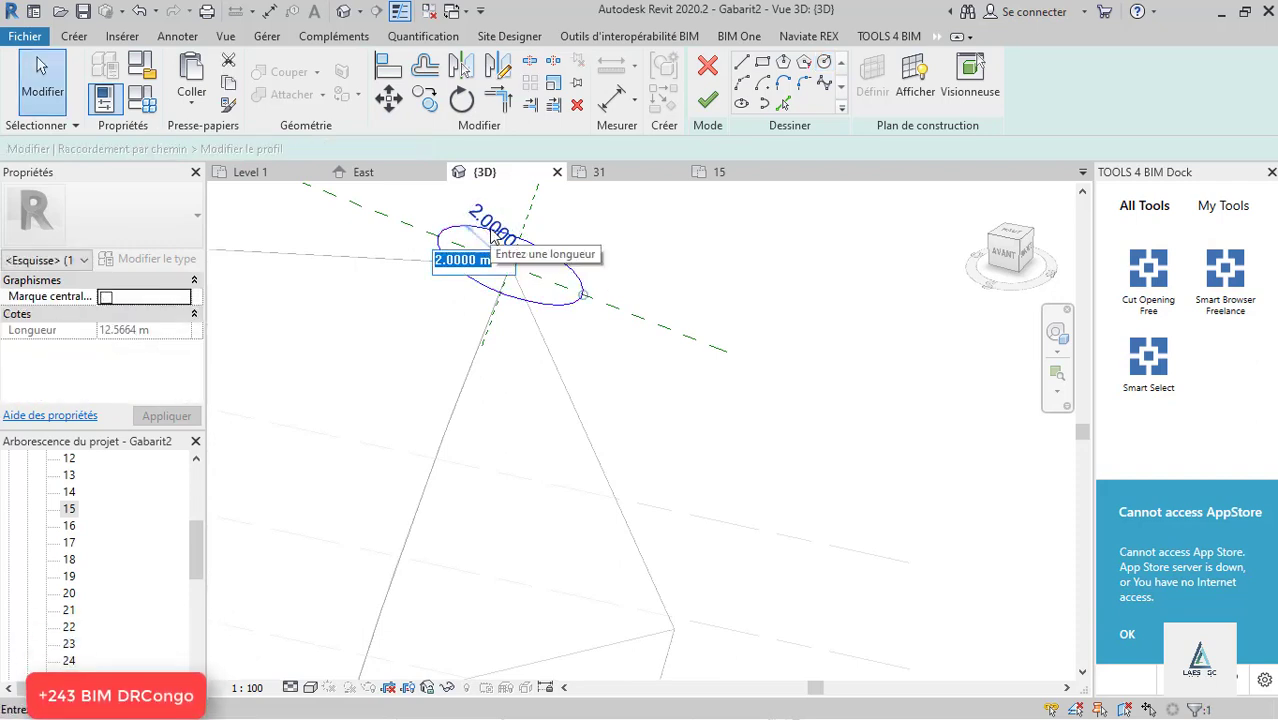
{"action": "key", "text": "BackSpace"}
{"action": "key", "text": "BackSpace"}
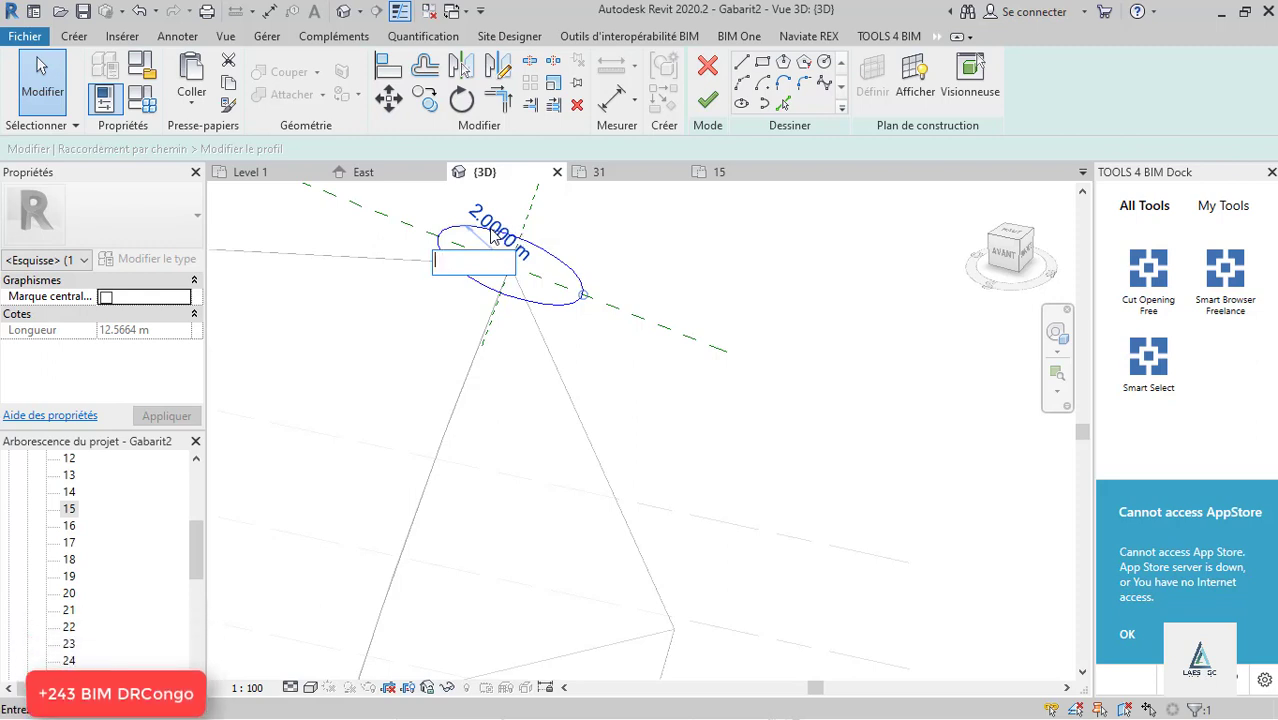
{"action": "type", "text": "0,"}
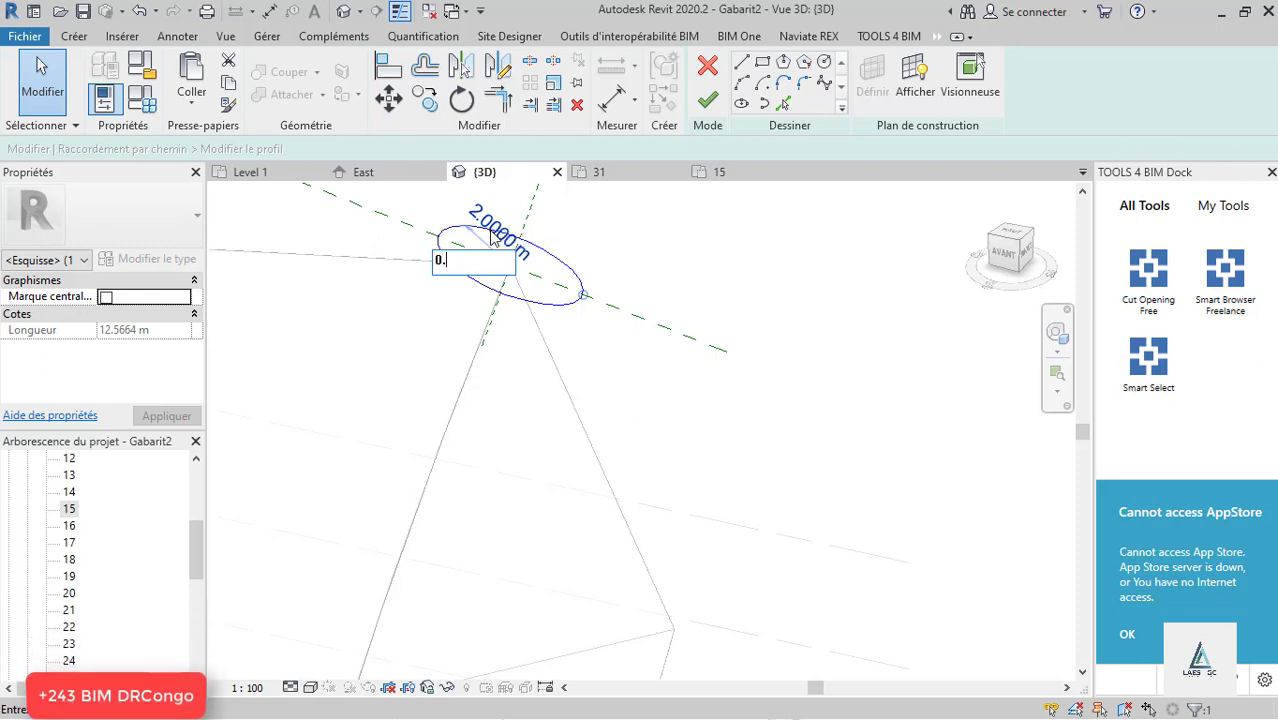
{"action": "type", "text": "6"}
{"action": "key", "text": "Return"}
{"action": "scroll", "coordinate": [522, 394], "scroll_direction": "down", "scroll_amount": 2}
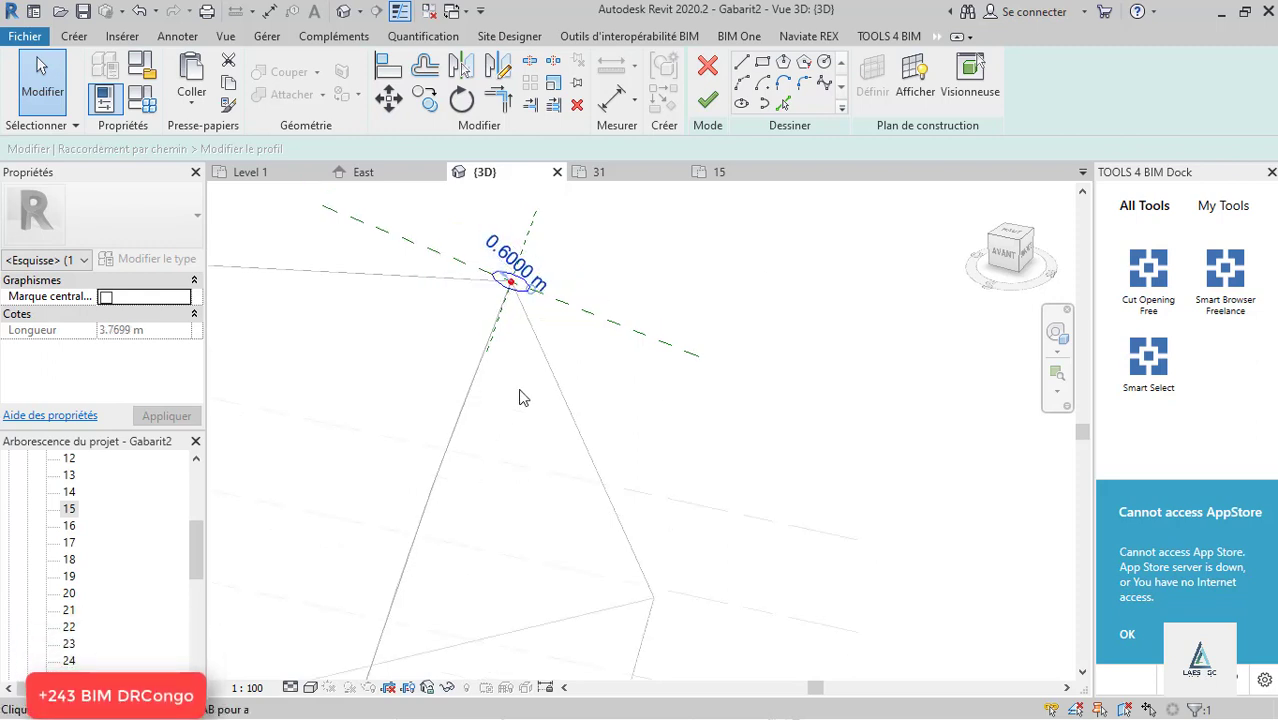
{"action": "scroll", "coordinate": [590, 240], "scroll_direction": "down", "scroll_amount": 3}
{"action": "scroll", "coordinate": [590, 240], "scroll_direction": "down", "scroll_amount": 2}
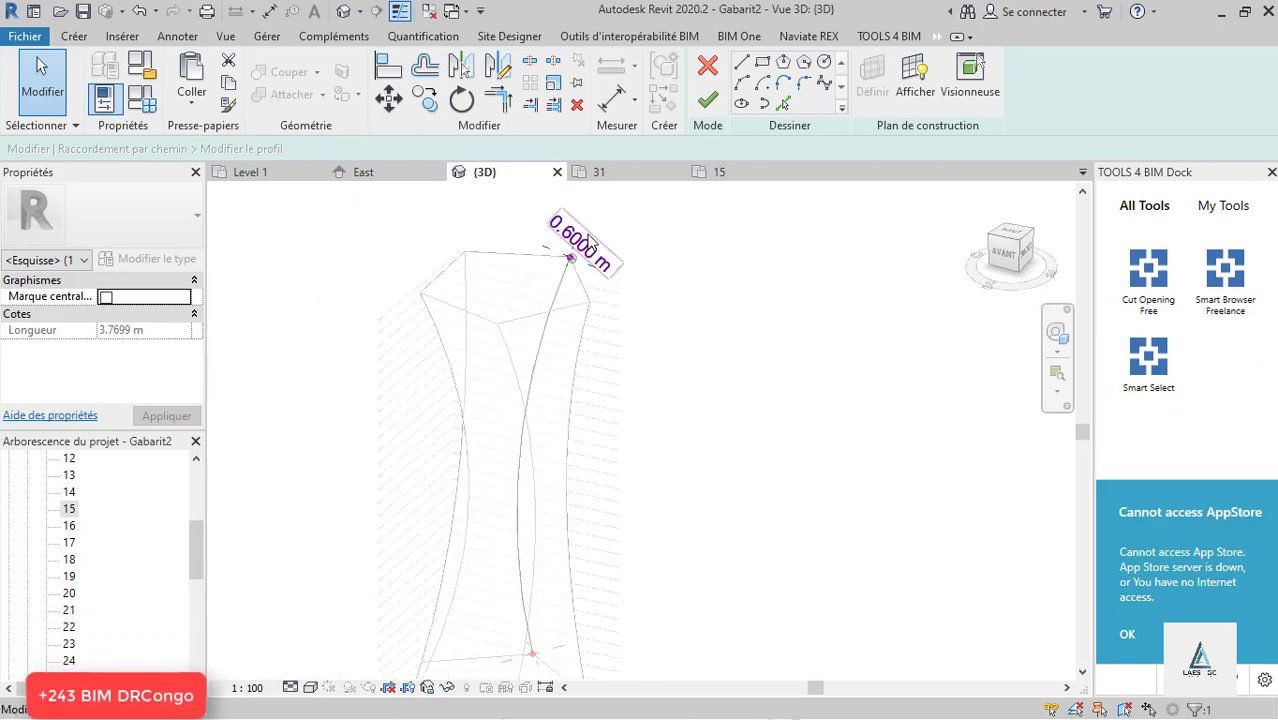
{"action": "scroll", "coordinate": [548, 552], "scroll_direction": "up", "scroll_amount": 2}
{"action": "scroll", "coordinate": [548, 552], "scroll_direction": "up", "scroll_amount": 3}
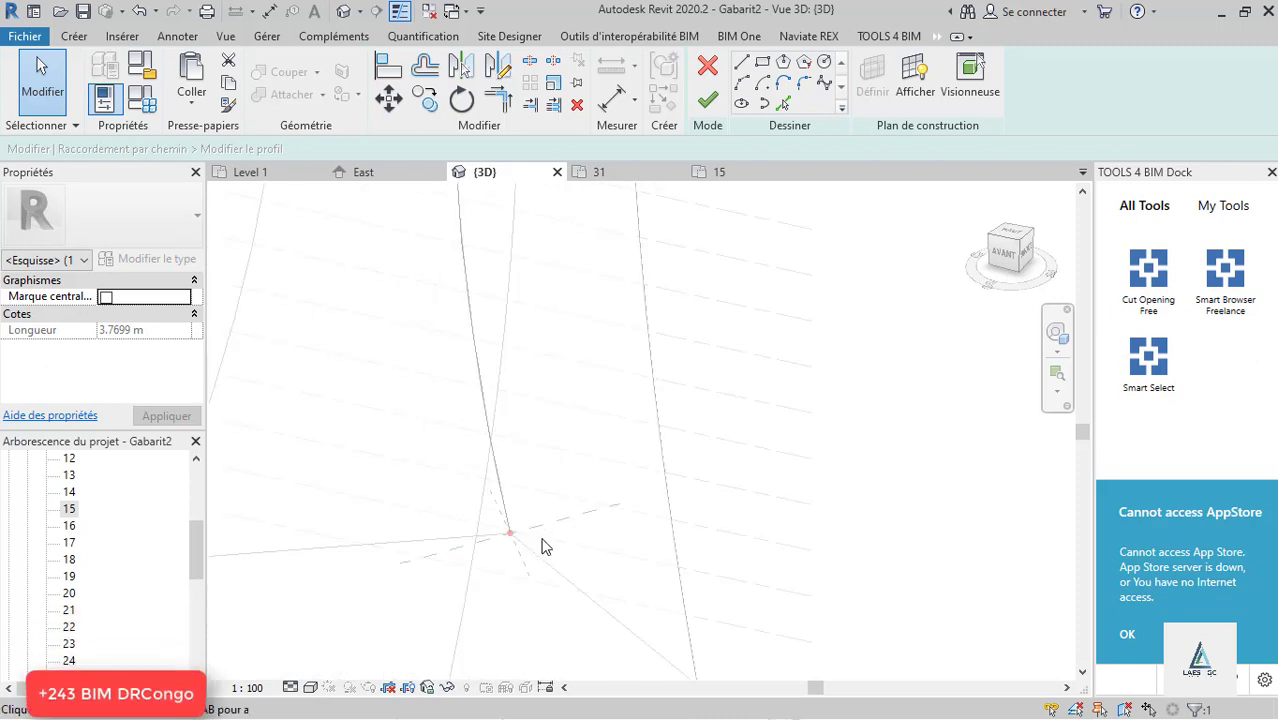
{"action": "scroll", "coordinate": [494, 541], "scroll_direction": "down", "scroll_amount": 1}
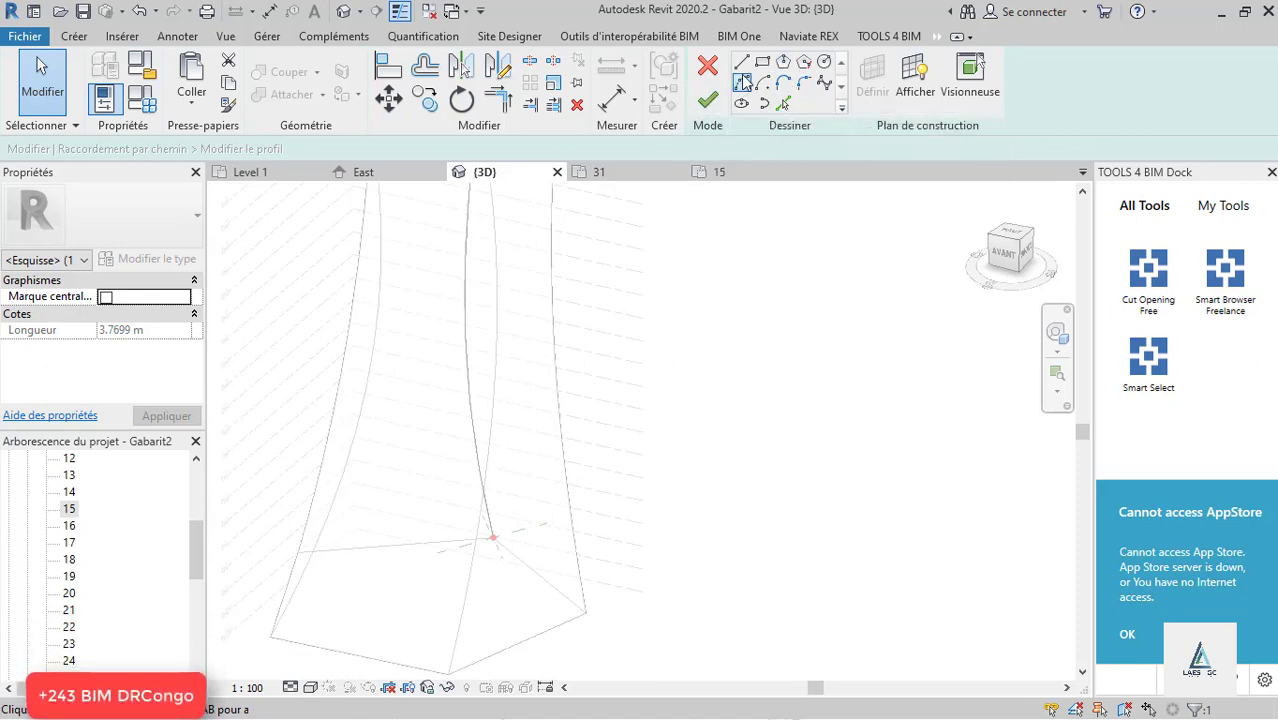
{"action": "left_click", "coordinate": [708, 99]}
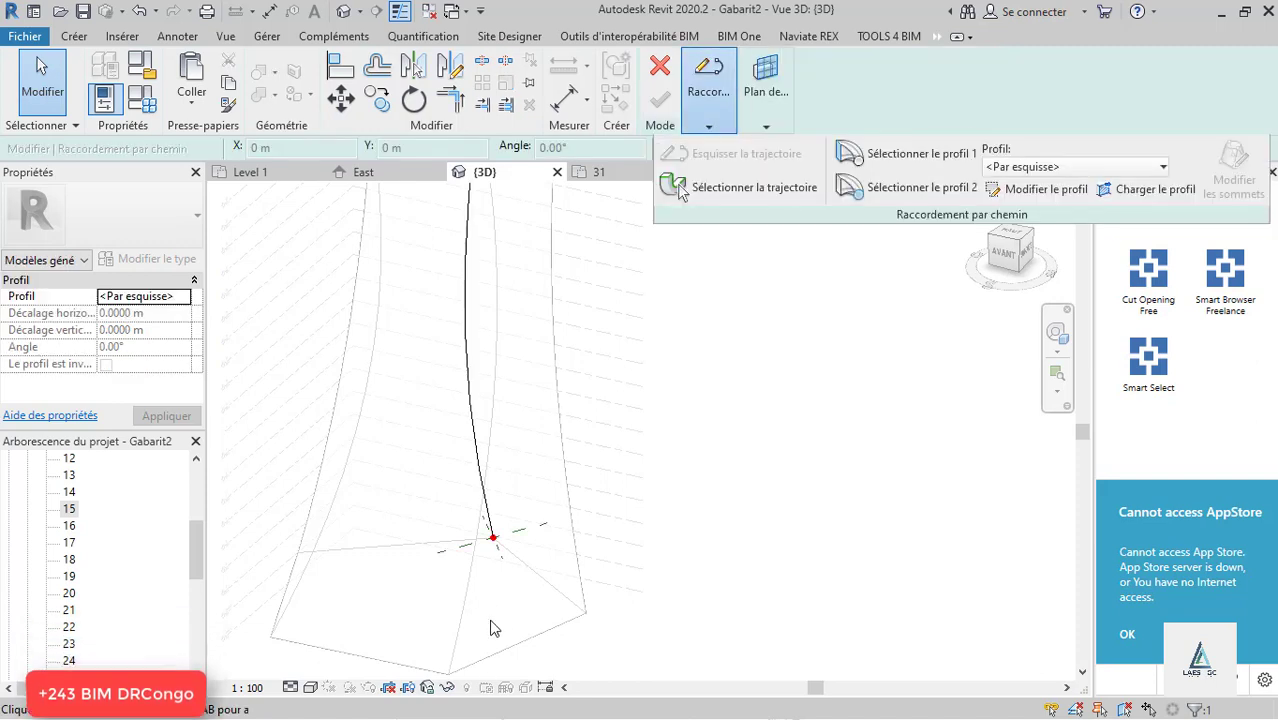
Step: Try to sketch another circular profile at the lower end of the path, and cancel the whole swept blend
{"action": "scroll", "coordinate": [499, 554], "scroll_direction": "up", "scroll_amount": 1}
{"action": "left_click", "coordinate": [709, 128]}
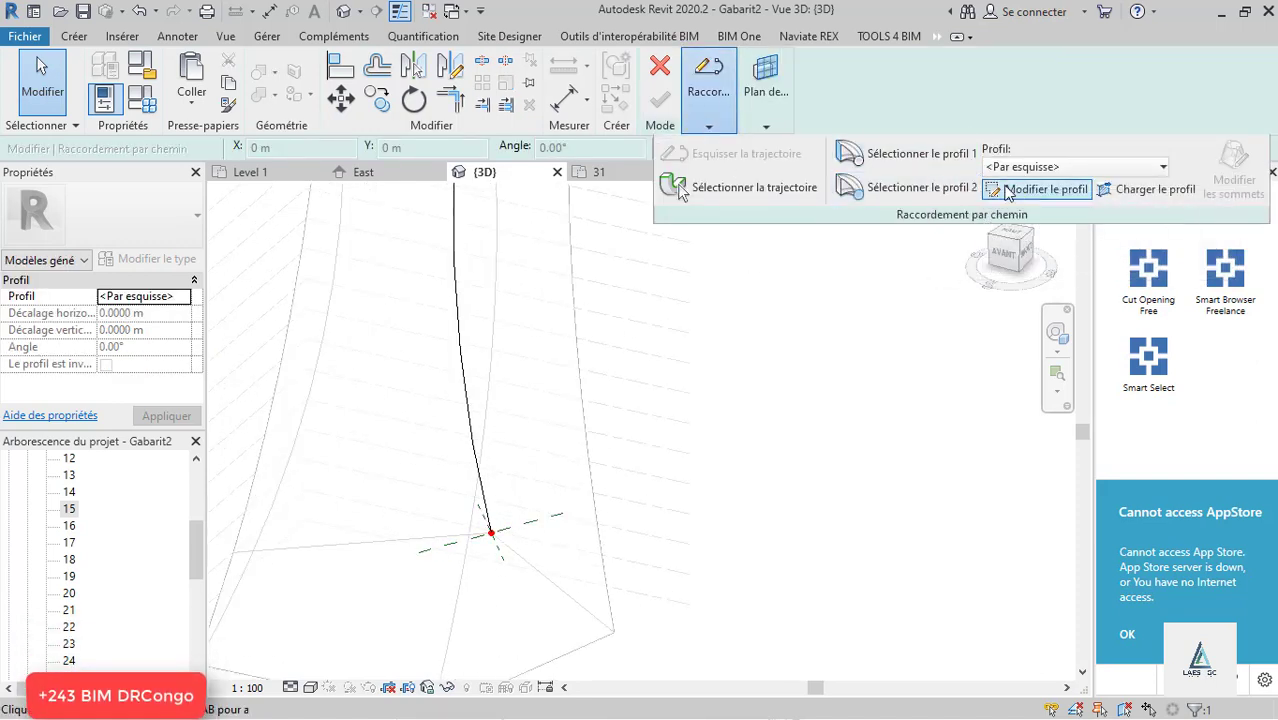
{"action": "left_click", "coordinate": [966, 195]}
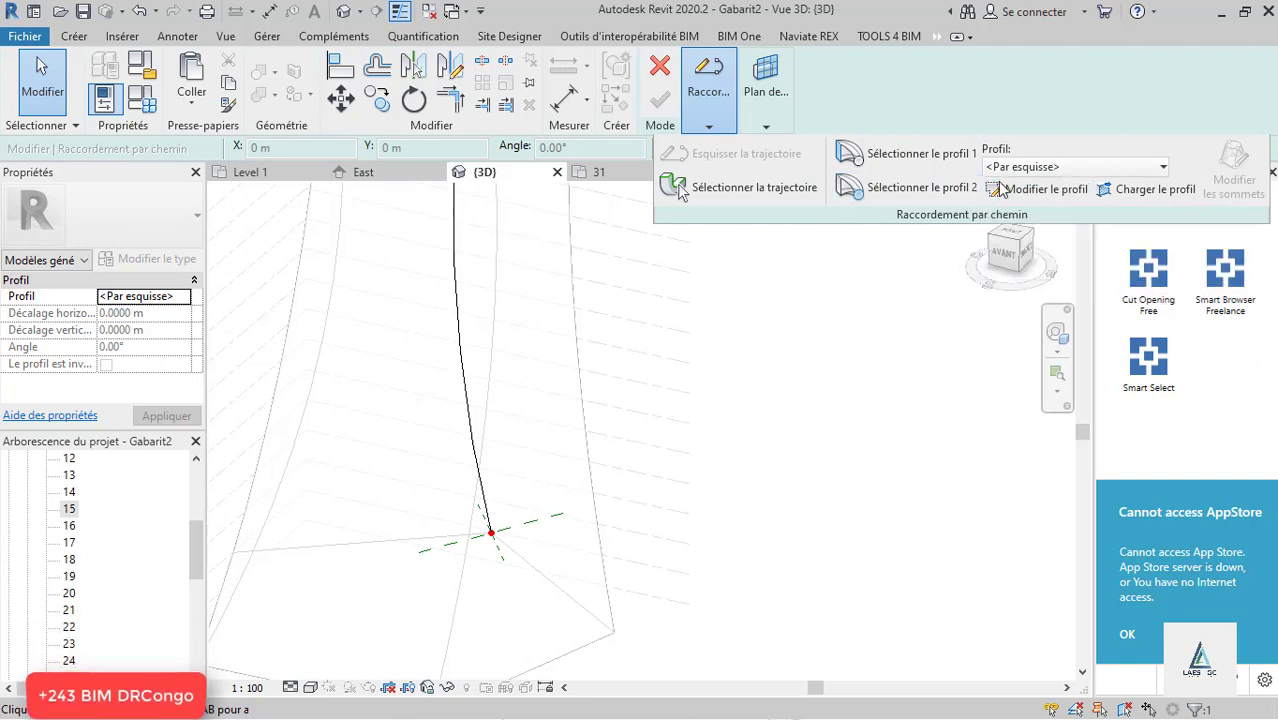
{"action": "scroll", "coordinate": [490, 556], "scroll_direction": "up", "scroll_amount": 3}
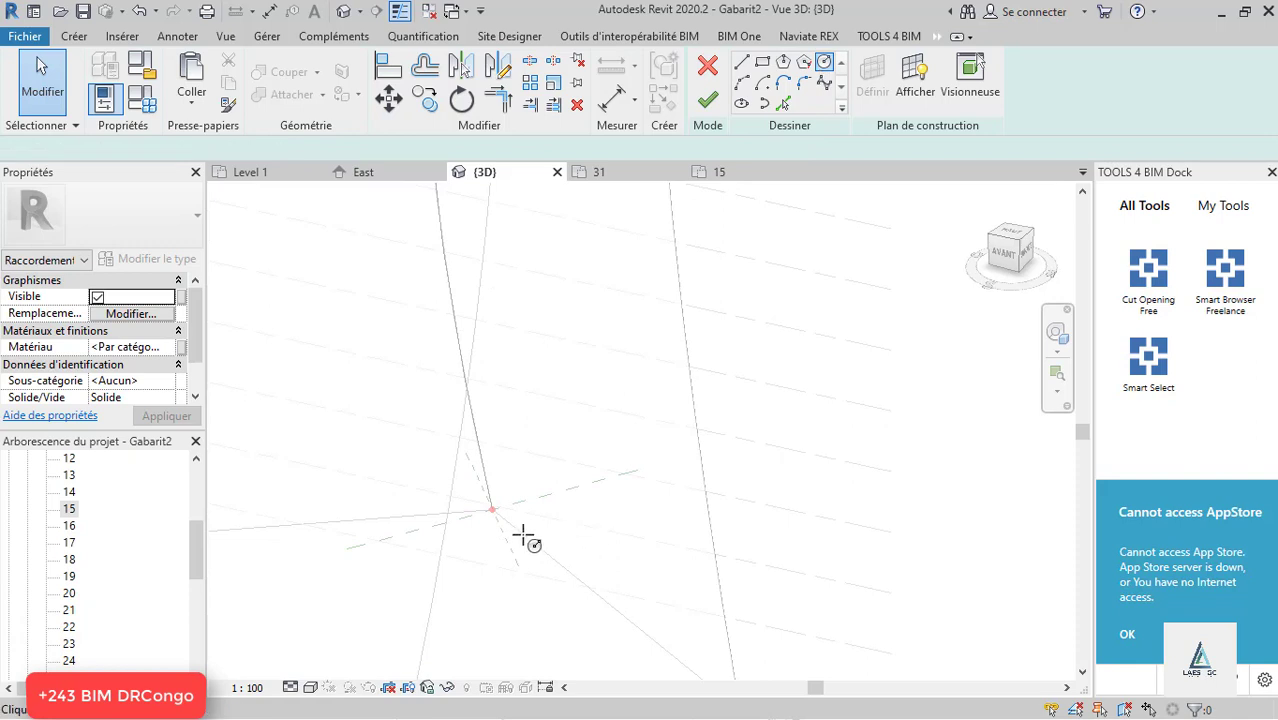
{"action": "key", "text": "l"}
{"action": "key", "text": "i"}
{"action": "scroll", "coordinate": [536, 606], "scroll_direction": "down", "scroll_amount": 3}
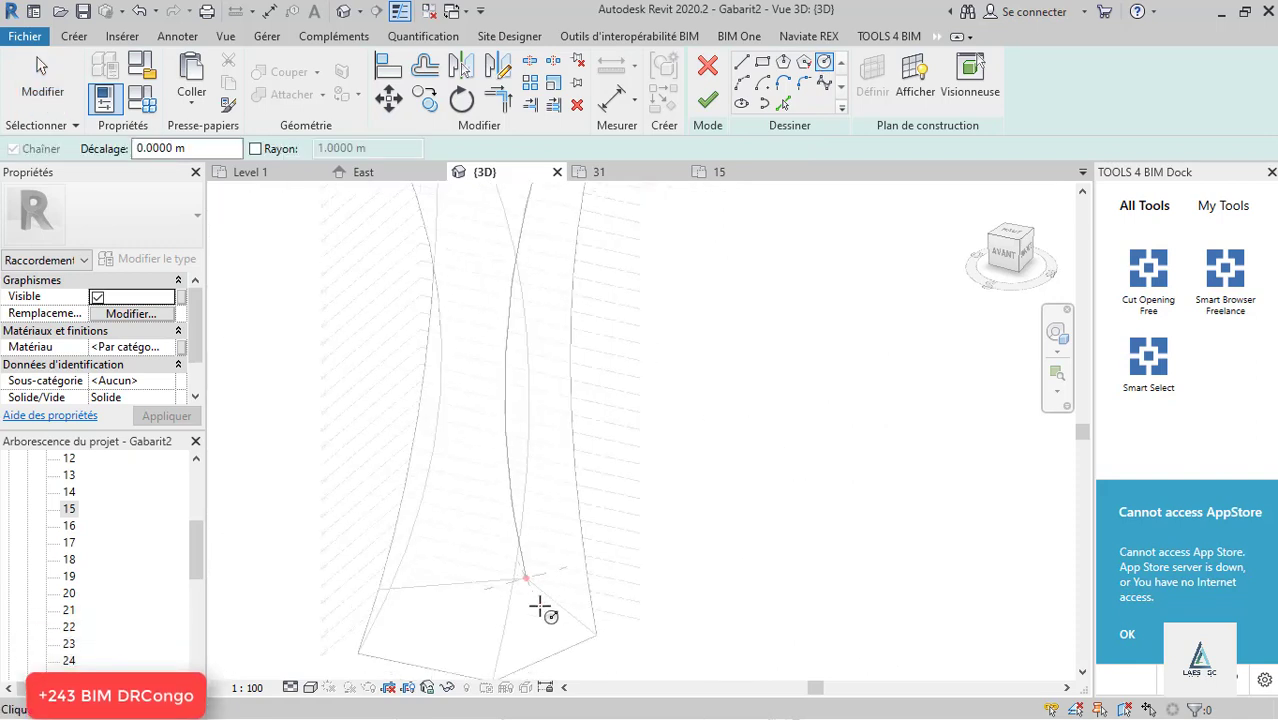
{"action": "scroll", "coordinate": [540, 606], "scroll_direction": "down", "scroll_amount": 5}
{"action": "key", "text": "Escape"}
{"action": "scroll", "coordinate": [540, 528], "scroll_direction": "up", "scroll_amount": 3}
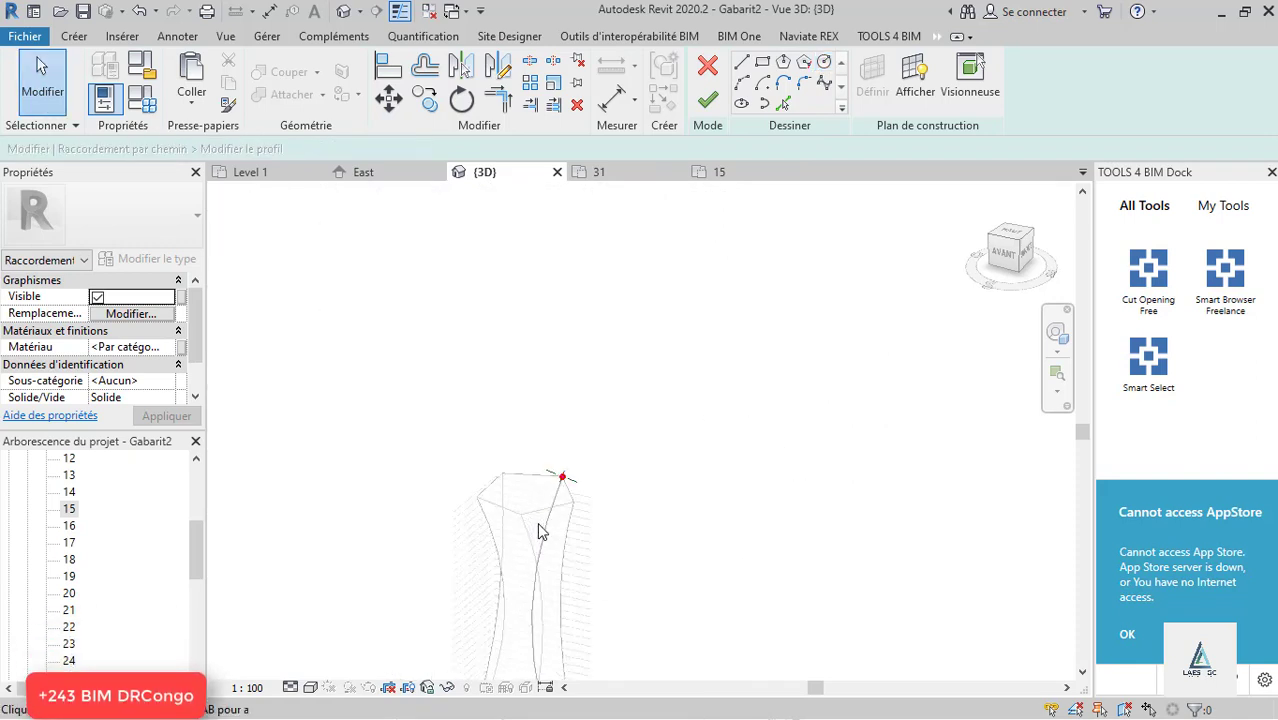
{"action": "scroll", "coordinate": [585, 496], "scroll_direction": "up", "scroll_amount": 3}
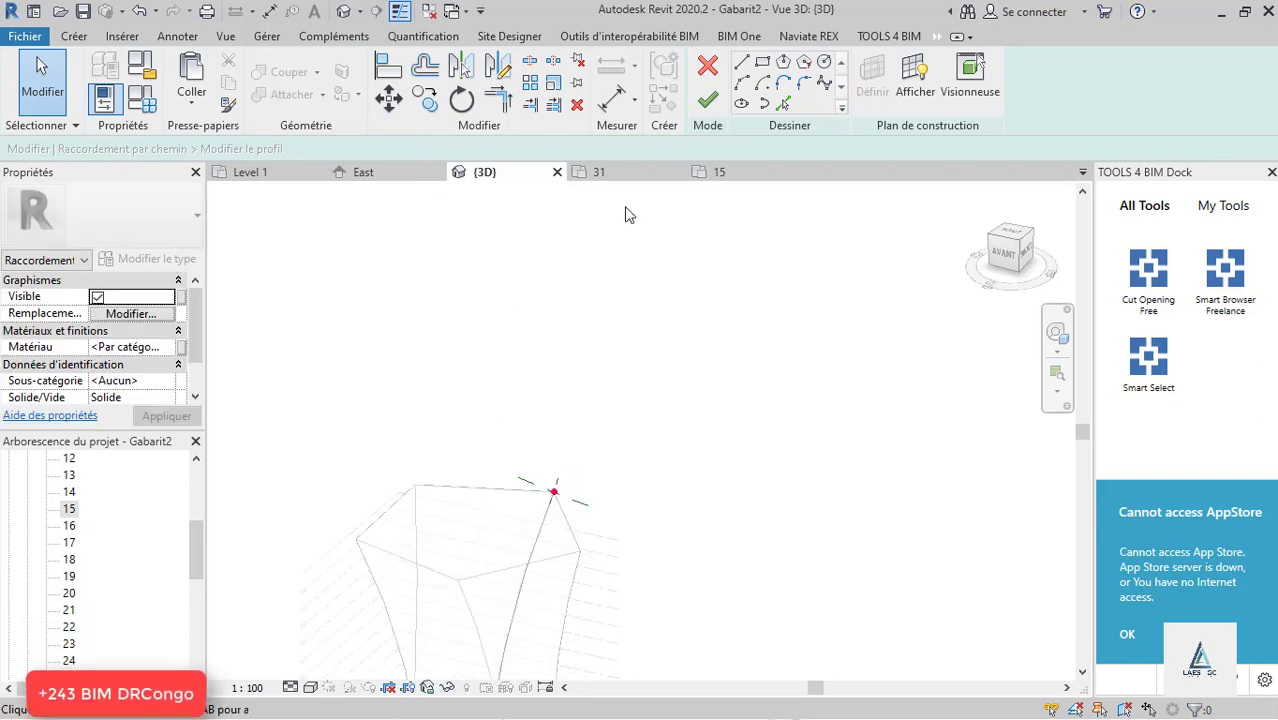
{"action": "left_click", "coordinate": [706, 72]}
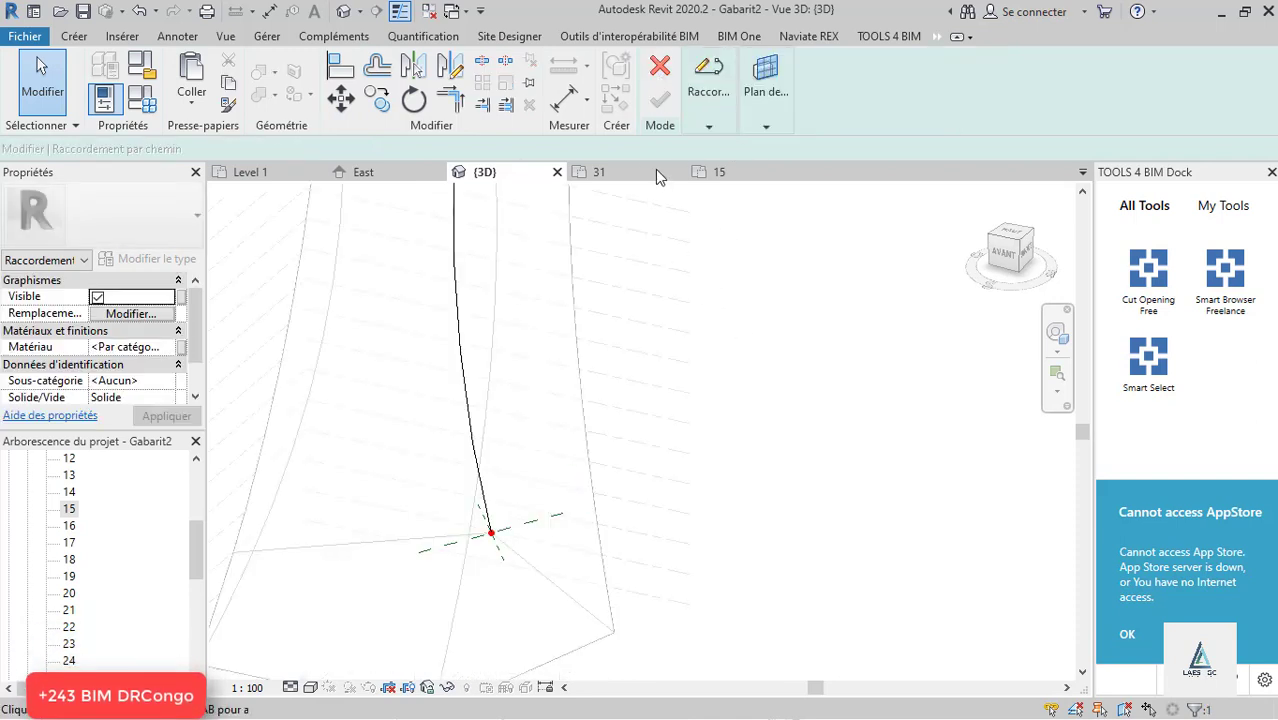
{"action": "left_click", "coordinate": [660, 68]}
{"action": "left_click", "coordinate": [685, 389]}
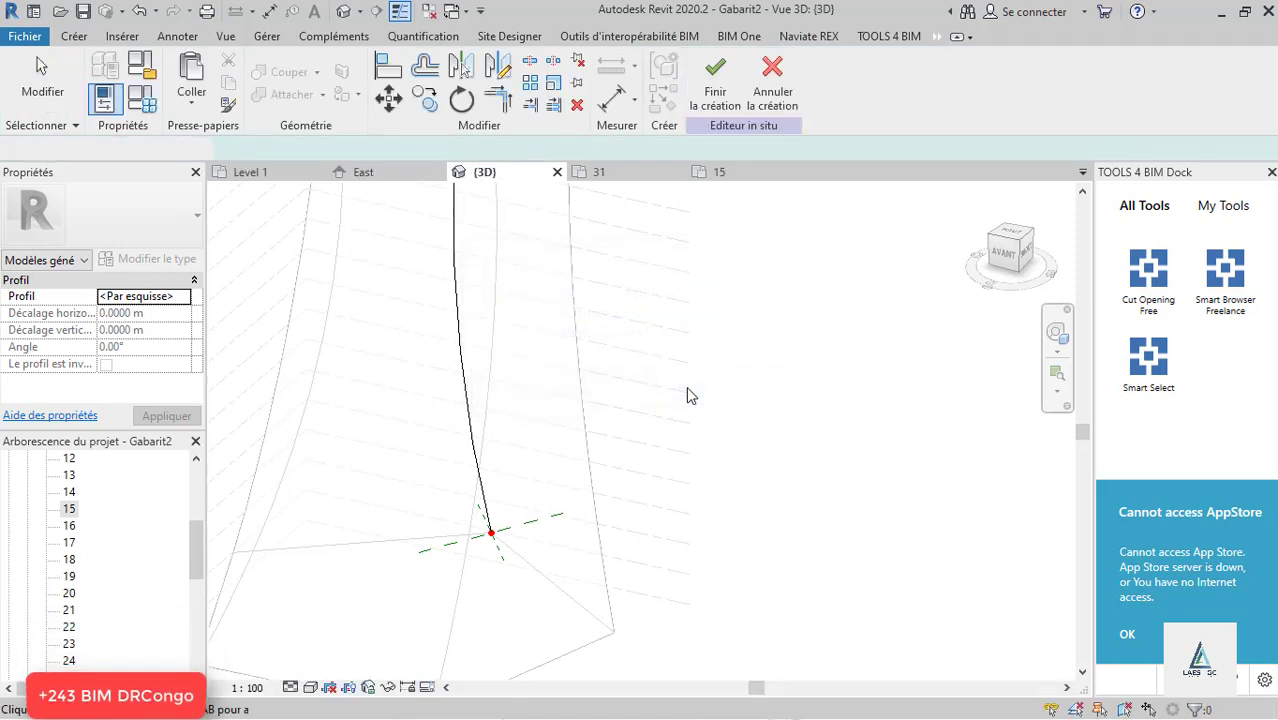
Step: Start a sweep, pick the tower's curved front edge from base to top as its path, and finish the path
{"action": "left_click", "coordinate": [78, 37]}
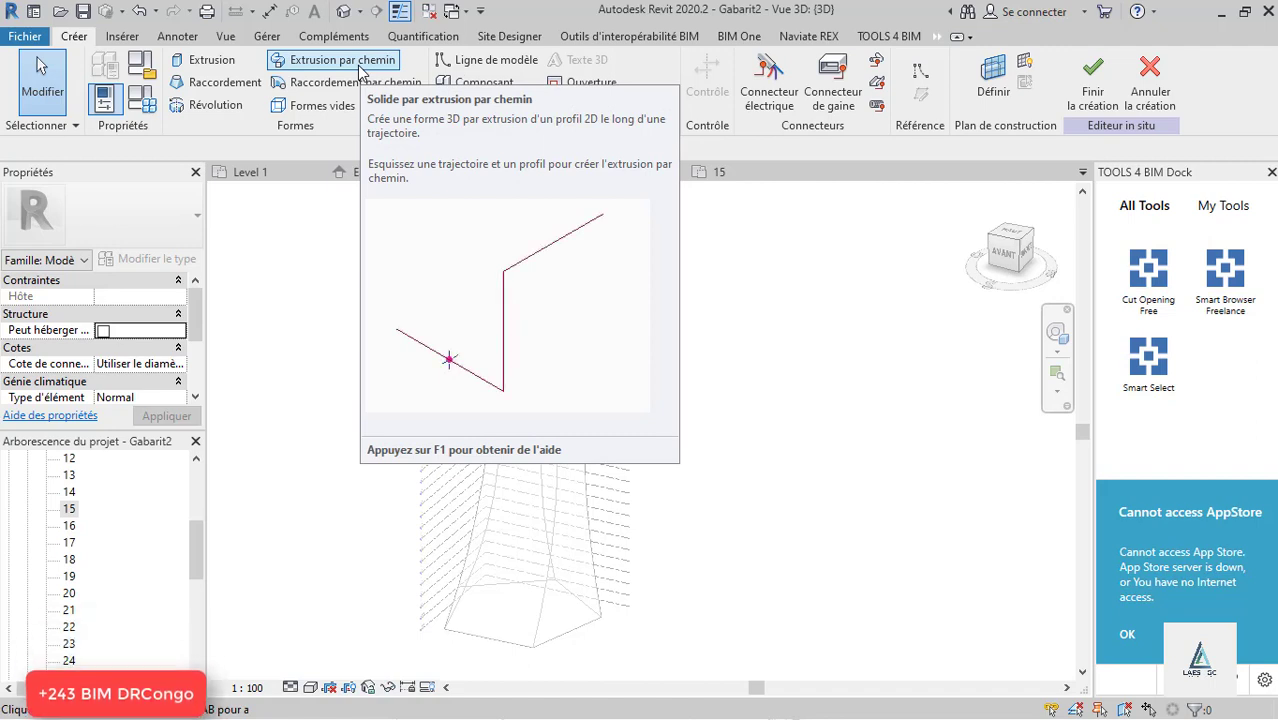
{"action": "left_click", "coordinate": [343, 60]}
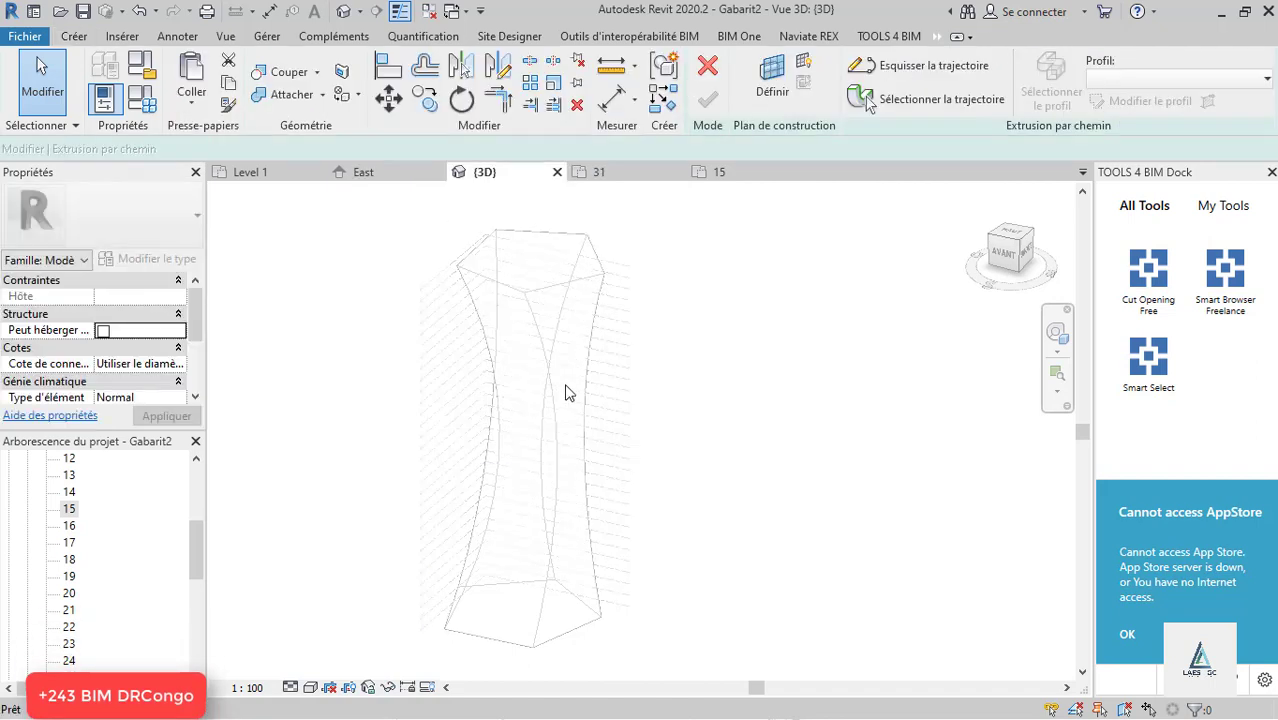
{"action": "left_click", "coordinate": [868, 104]}
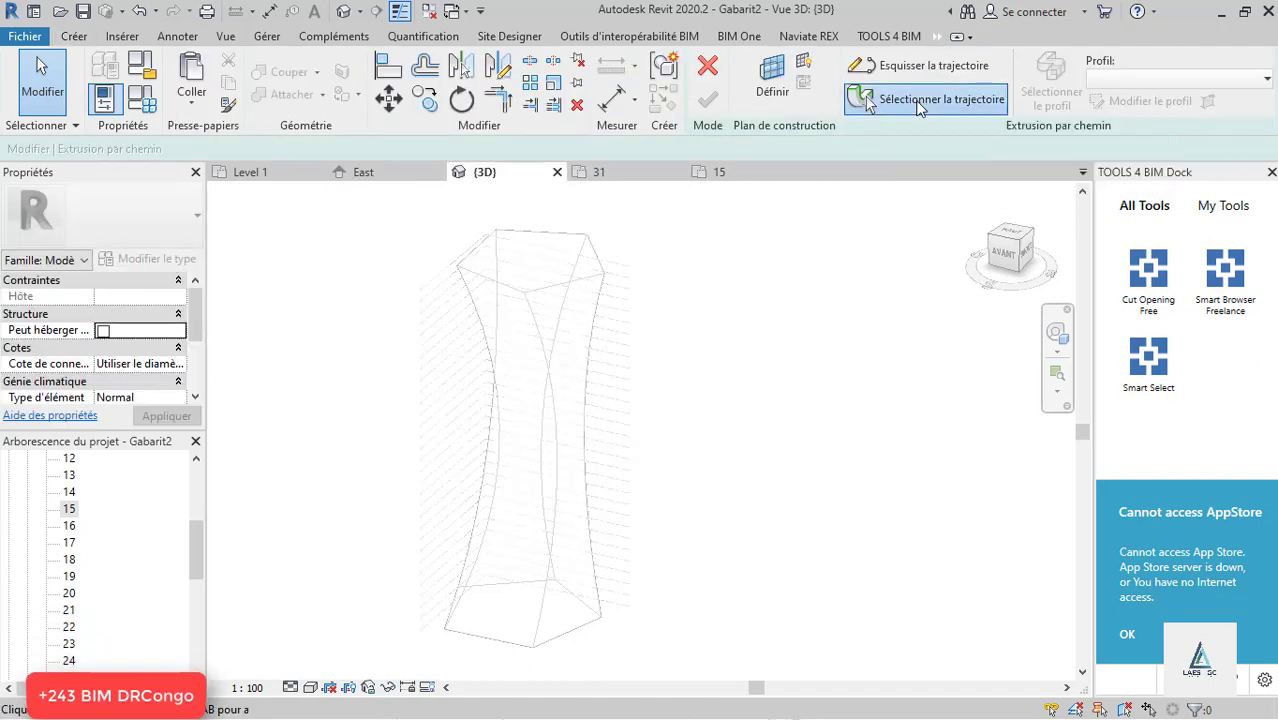
{"action": "left_click", "coordinate": [558, 450]}
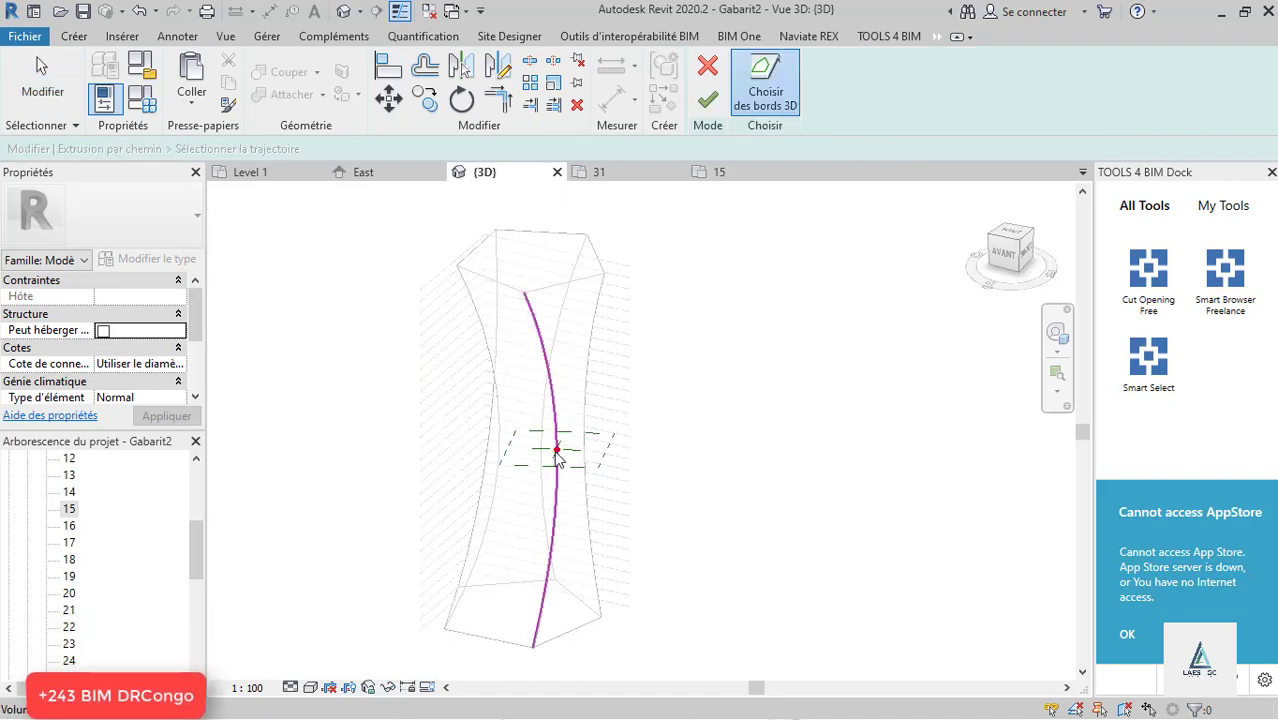
{"action": "scroll", "coordinate": [558, 455], "scroll_direction": "up", "scroll_amount": 3}
{"action": "left_click", "coordinate": [710, 101]}
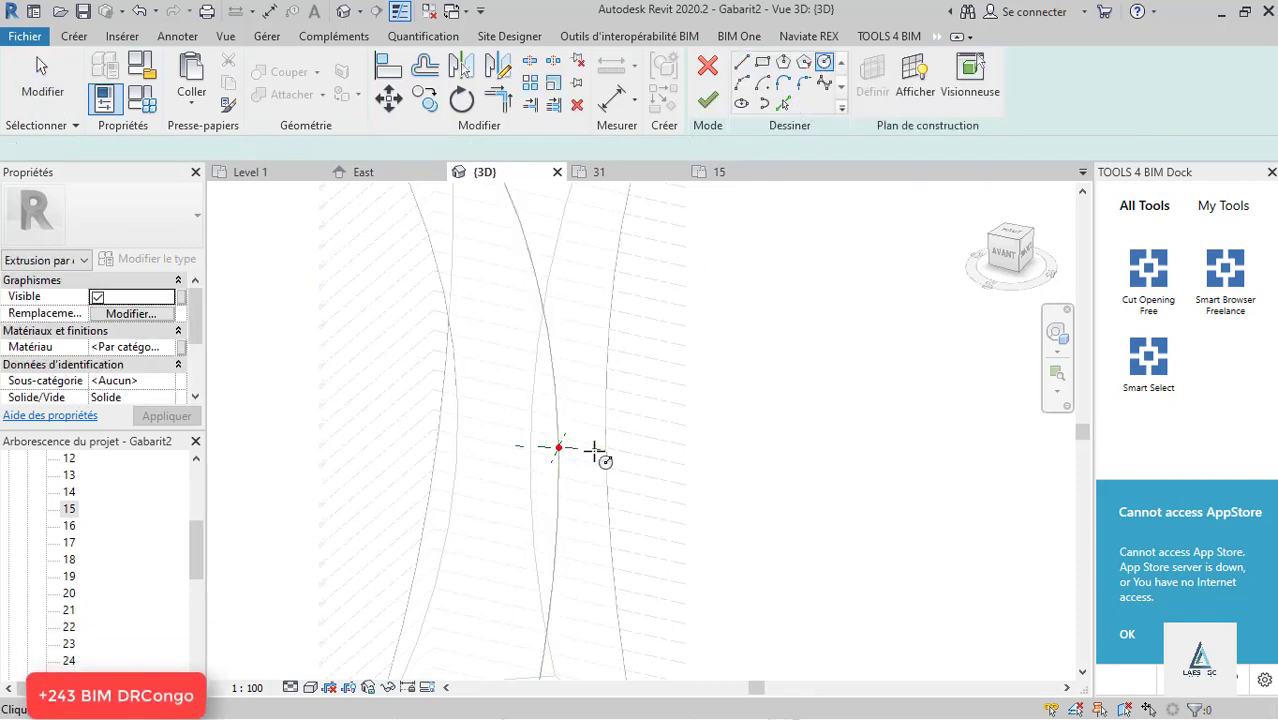
Step: Sketch a circular profile about 2.1 m in radius centred on the path's reference point
{"action": "scroll", "coordinate": [565, 451], "scroll_direction": "up", "scroll_amount": 4}
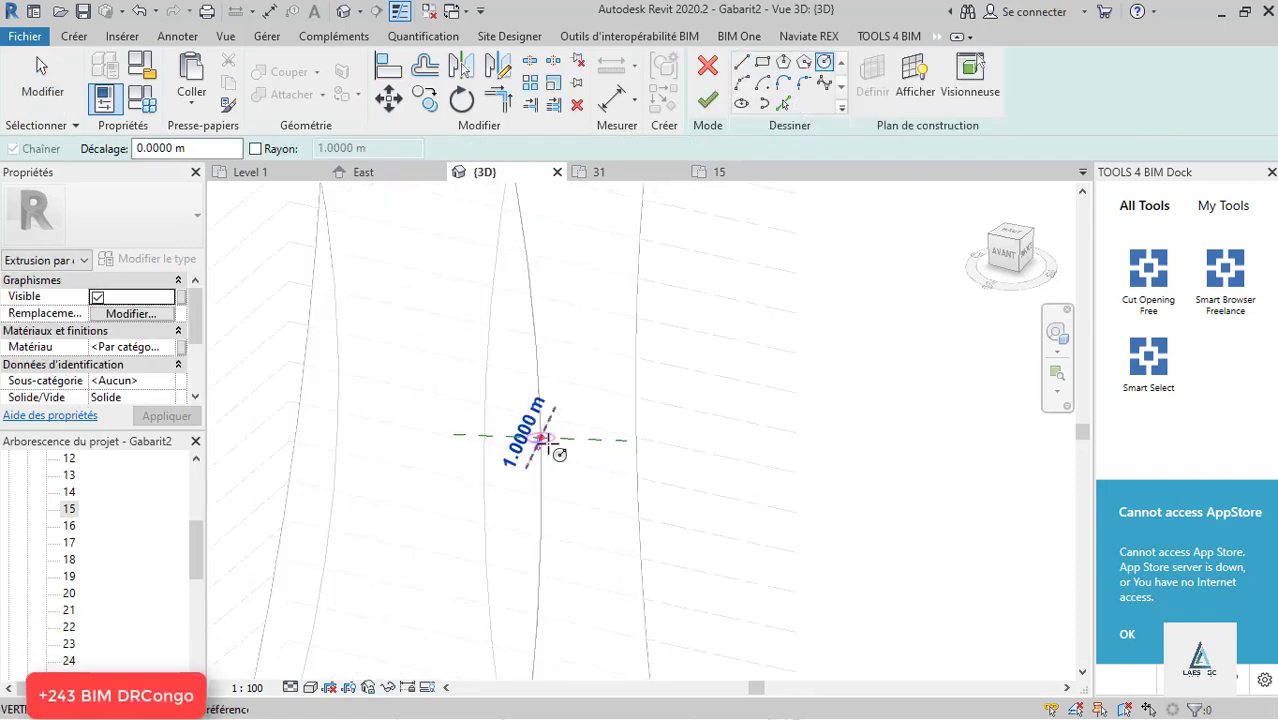
{"action": "left_click", "coordinate": [541, 439]}
{"action": "scroll", "coordinate": [585, 405], "scroll_direction": "up", "scroll_amount": 3}
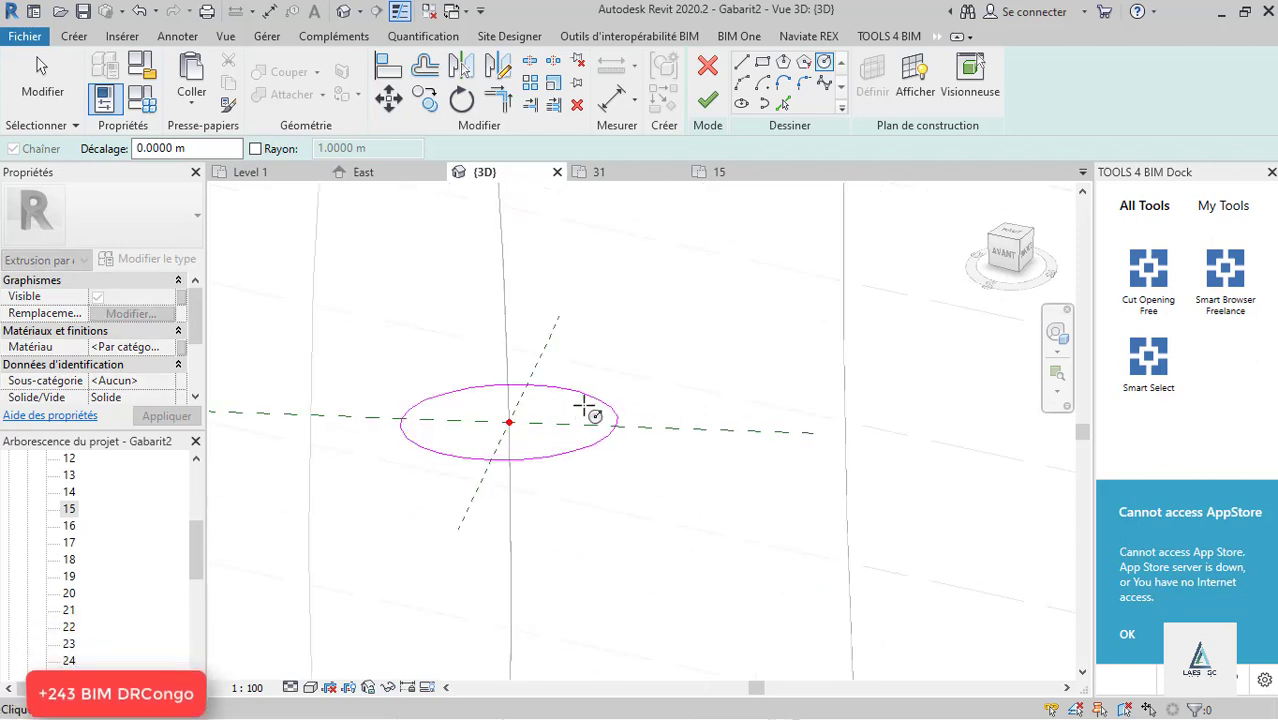
{"action": "left_click", "coordinate": [587, 399]}
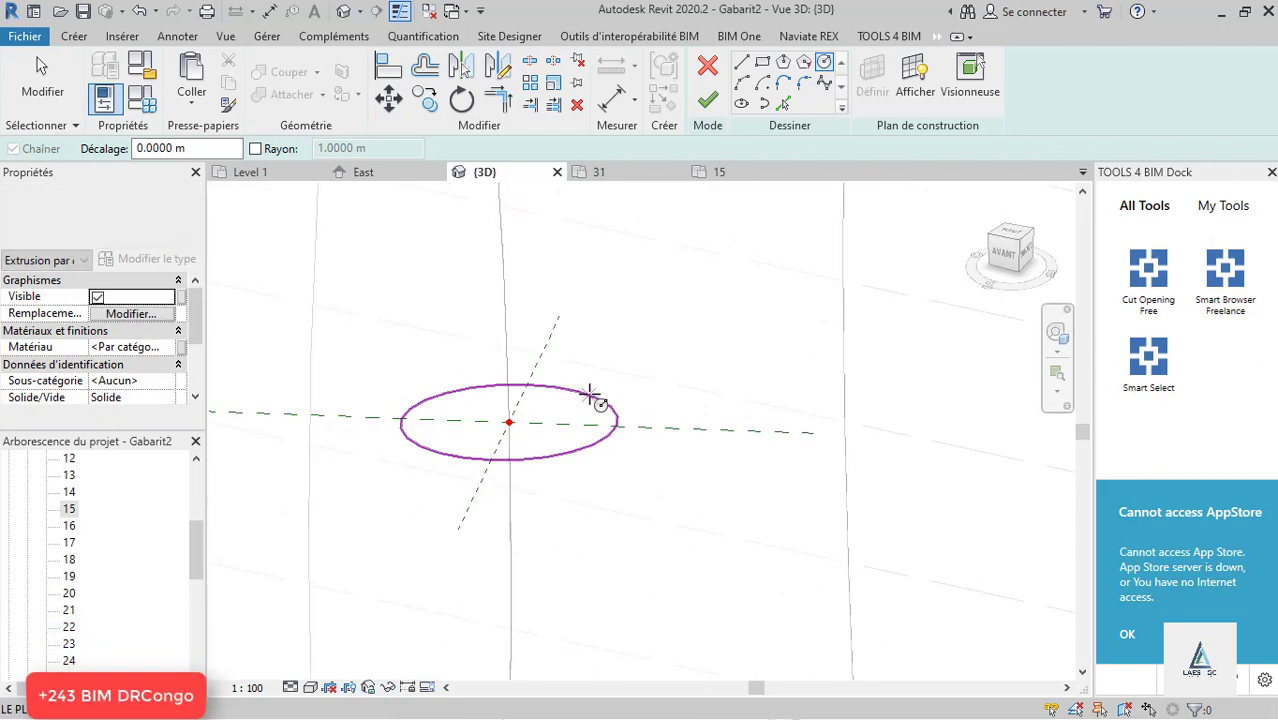
Step: Set the circular profile's radius to 0.6 m and finish the profile sketch
{"action": "left_click", "coordinate": [485, 413]}
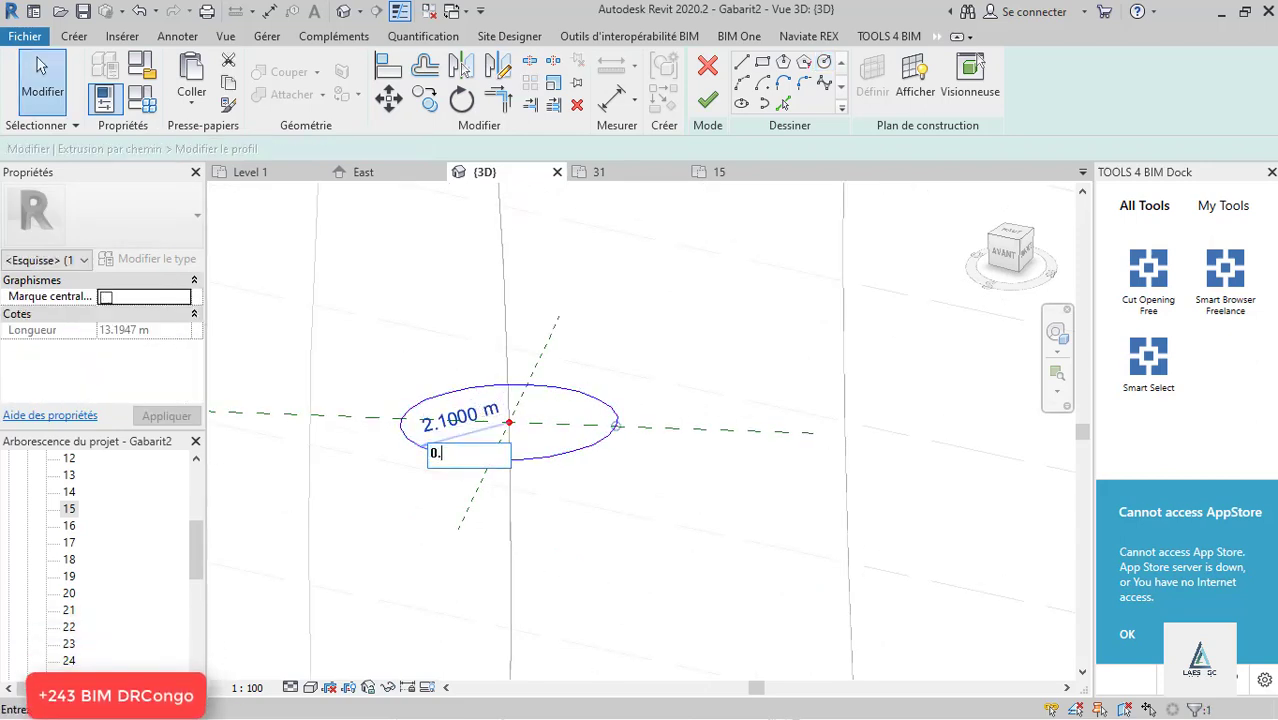
{"action": "key", "text": "Return"}
{"action": "scroll", "coordinate": [534, 430], "scroll_direction": "down", "scroll_amount": 3}
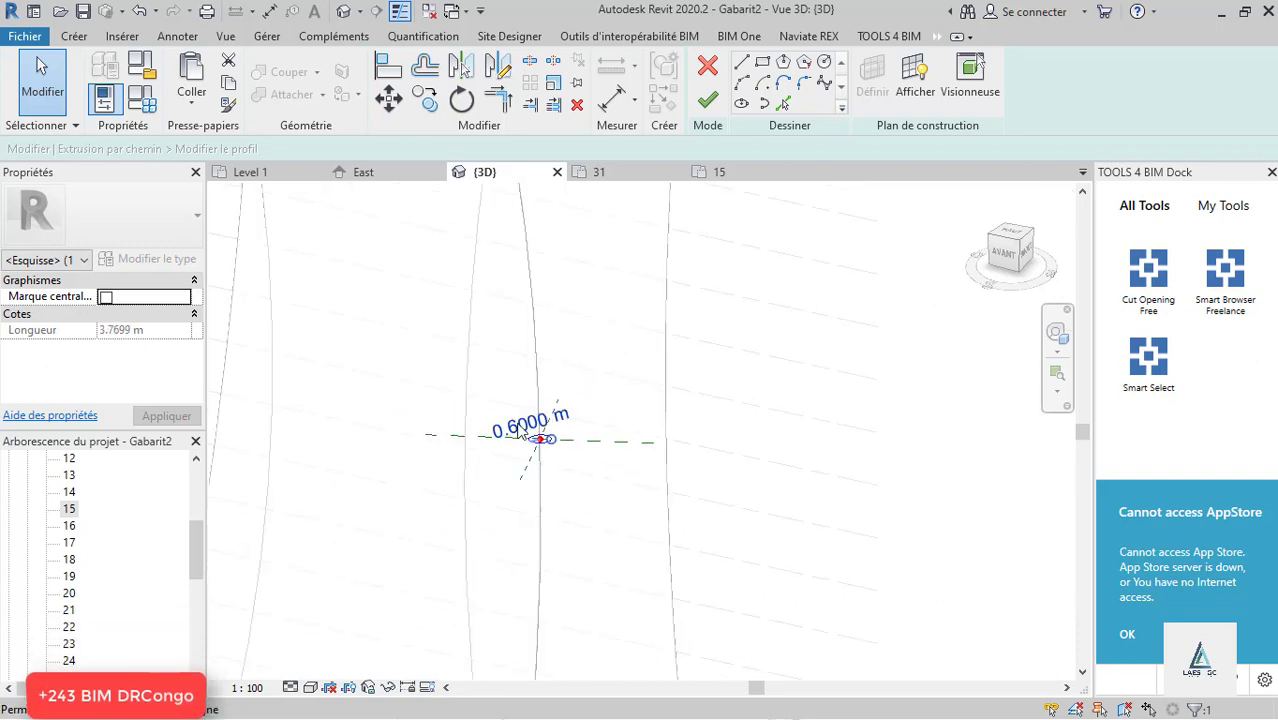
{"action": "scroll", "coordinate": [575, 368], "scroll_direction": "down", "scroll_amount": 3}
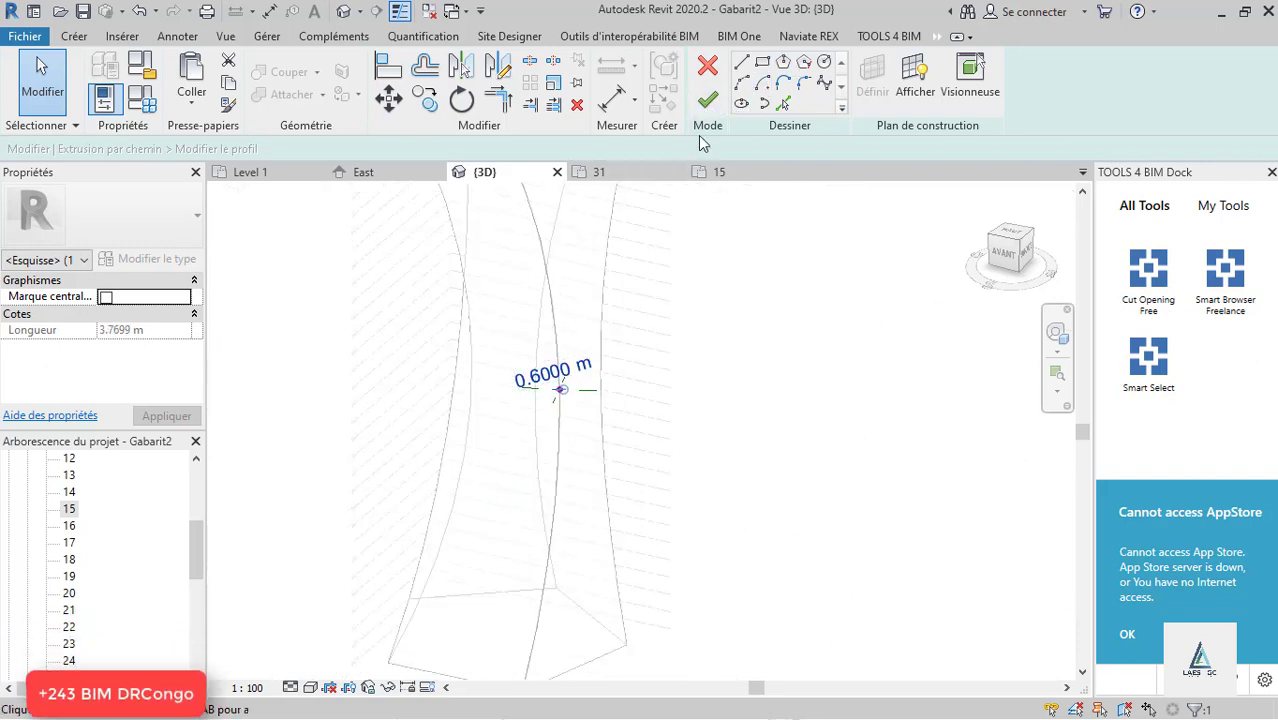
{"action": "left_click", "coordinate": [714, 104]}
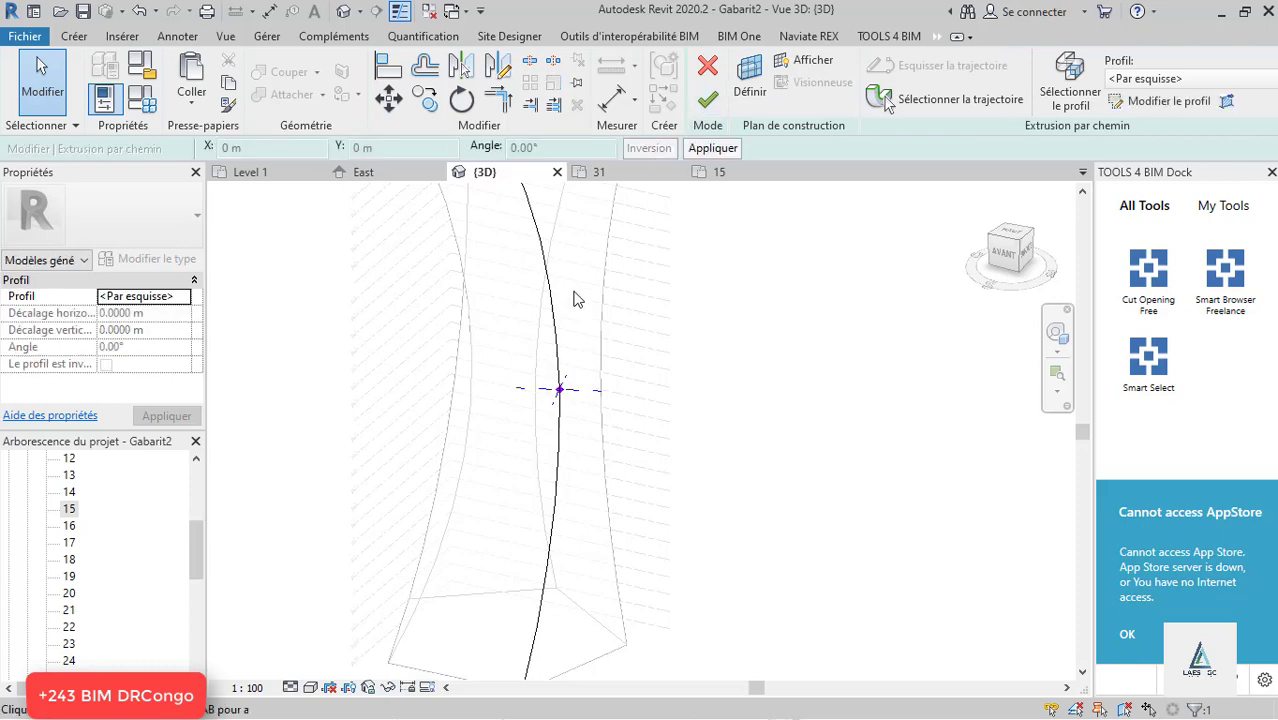
Step: Set the 3D view's visual style to wireframe and finish the sweep along the tower's front edge
{"action": "scroll", "coordinate": [565, 395], "scroll_direction": "up", "scroll_amount": 6}
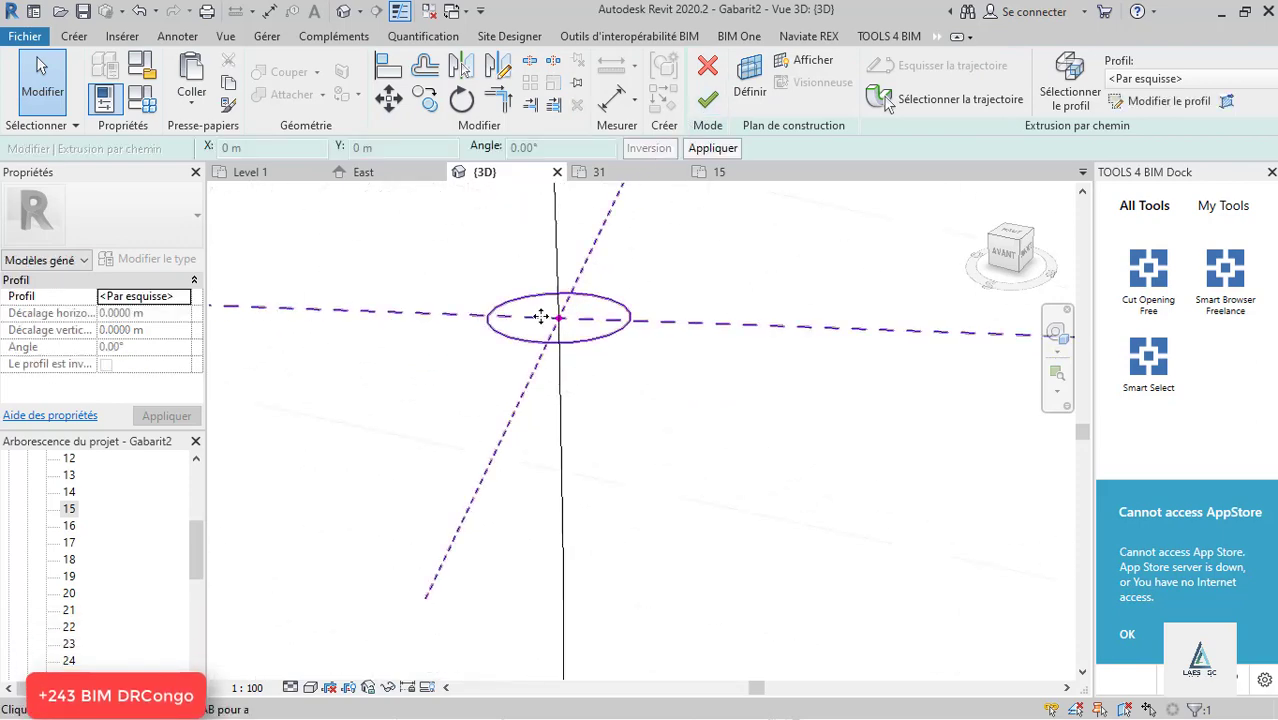
{"action": "scroll", "coordinate": [520, 282], "scroll_direction": "down", "scroll_amount": 4}
{"action": "scroll", "coordinate": [601, 289], "scroll_direction": "down", "scroll_amount": 5}
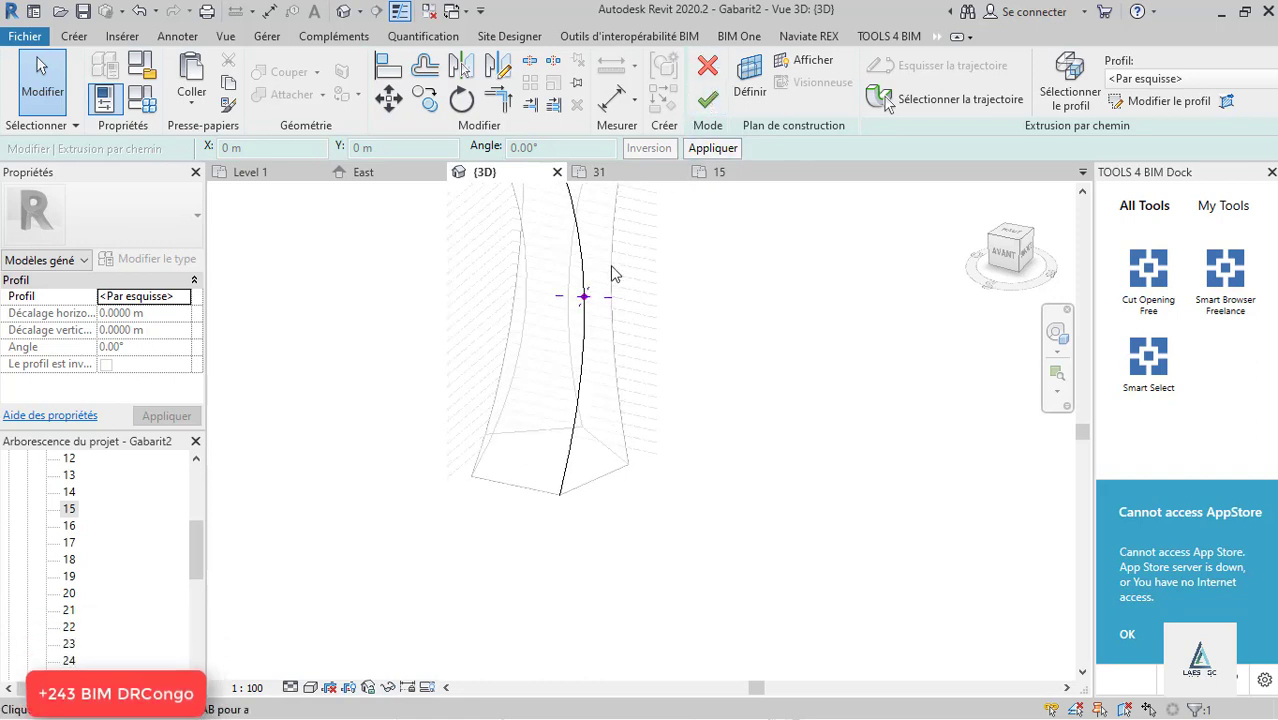
{"action": "middle_click_drag", "start_coordinate": [601, 365], "coordinate": [575, 377], "text": "shift"}
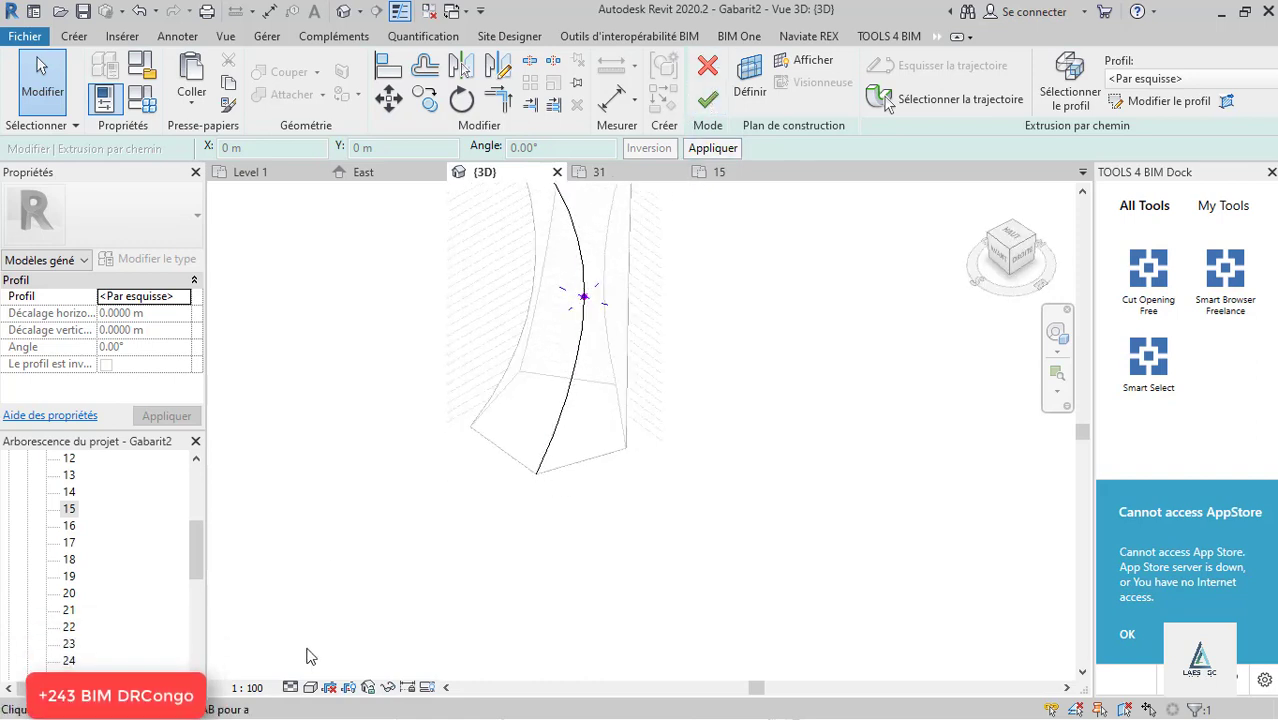
{"action": "left_click", "coordinate": [310, 687]}
{"action": "left_click", "coordinate": [360, 571]}
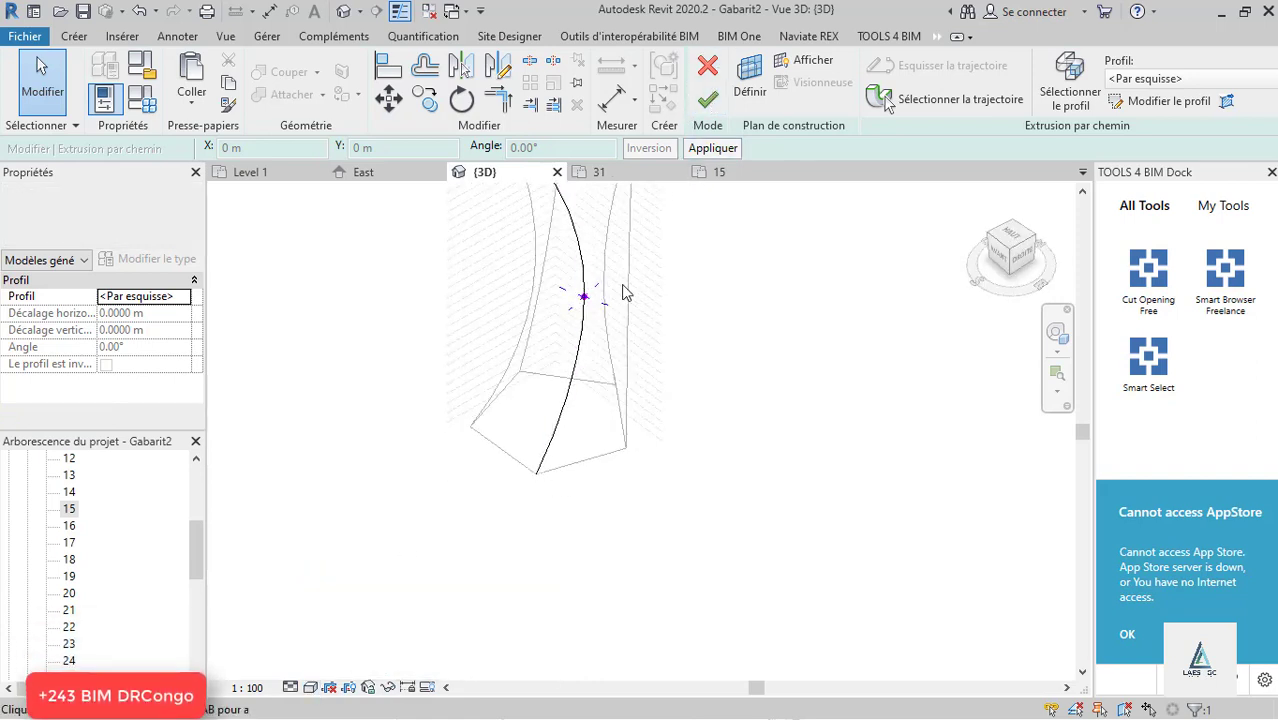
{"action": "scroll", "coordinate": [610, 300], "scroll_direction": "up", "scroll_amount": 2}
{"action": "left_click", "coordinate": [707, 99]}
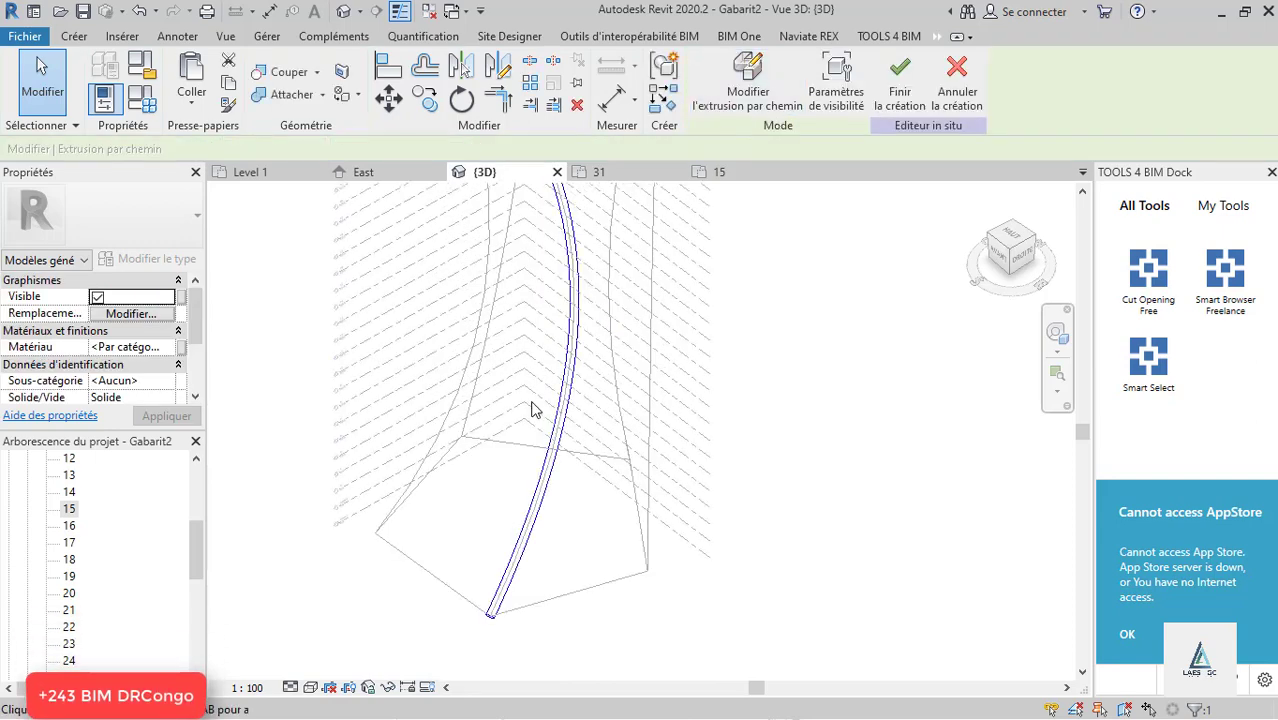
{"action": "scroll", "coordinate": [565, 483], "scroll_direction": "down", "scroll_amount": 2}
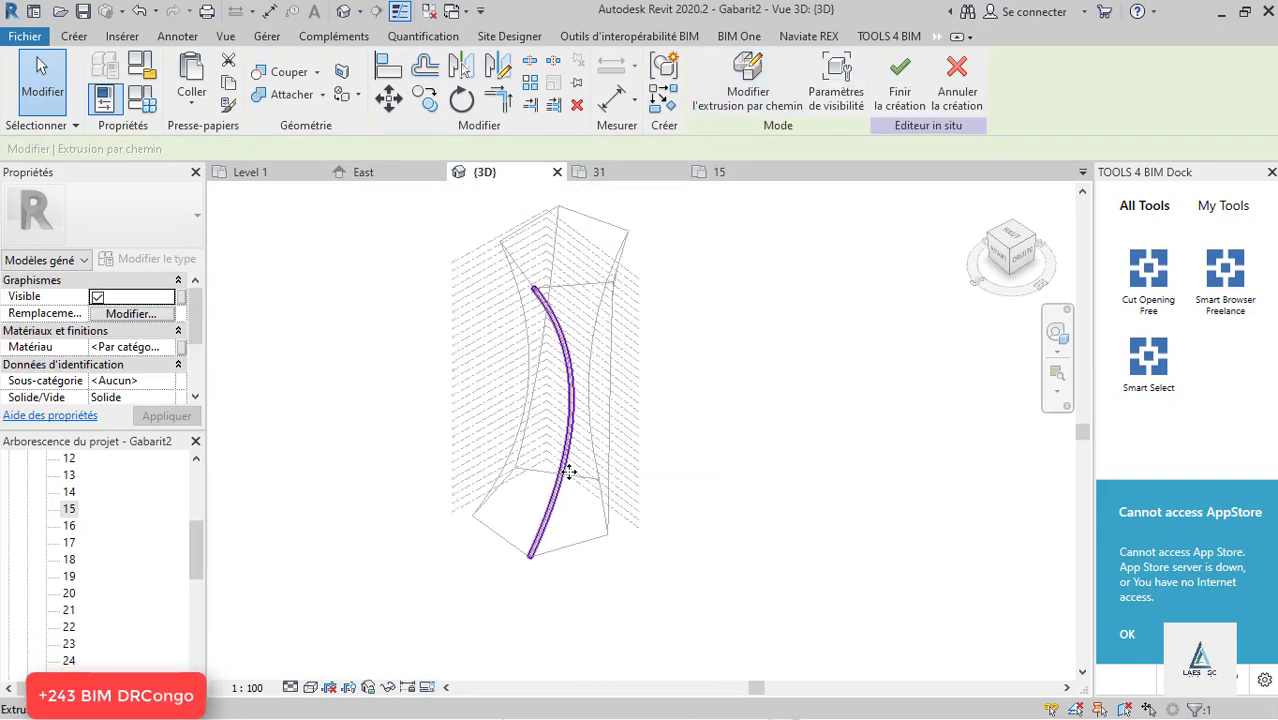
Step: Start a second sweep in the same in-place model
{"action": "left_click", "coordinate": [84, 37]}
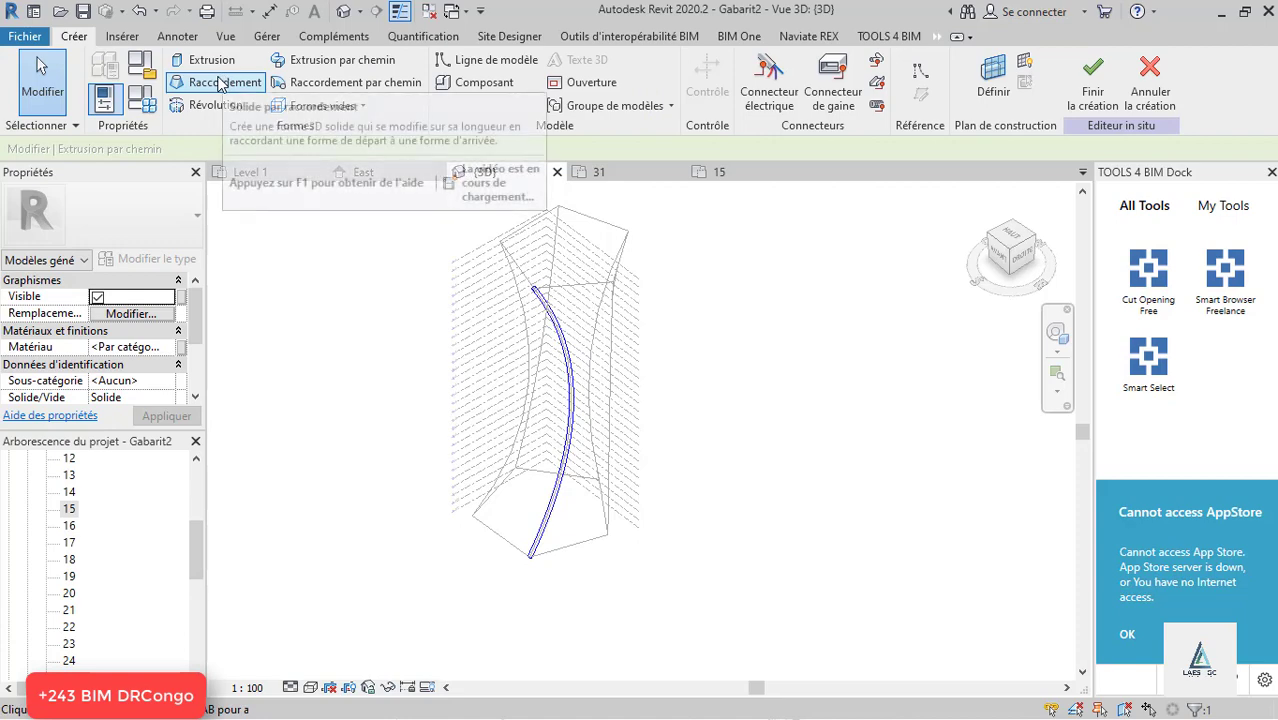
{"action": "left_click", "coordinate": [345, 60]}
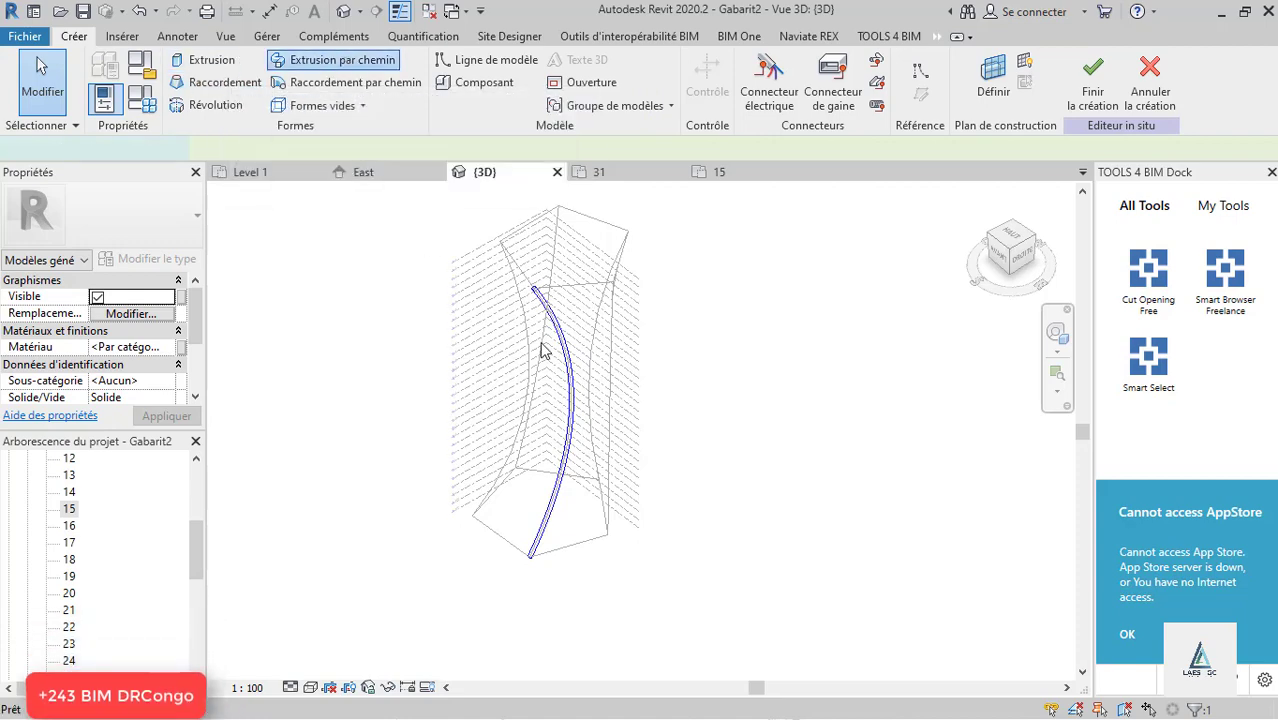
{"action": "scroll", "coordinate": [636, 421], "scroll_direction": "up", "scroll_amount": 2}
{"action": "left_click", "coordinate": [934, 73]}
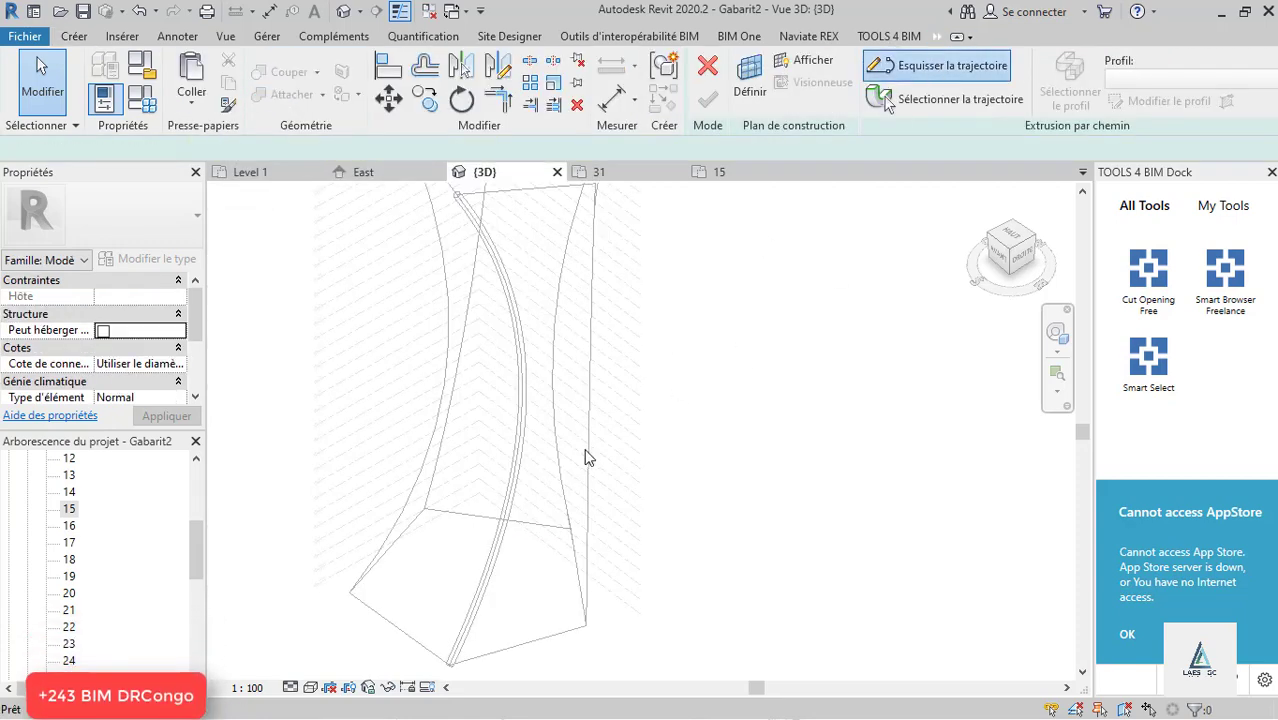
{"action": "scroll", "coordinate": [595, 451], "scroll_direction": "up", "scroll_amount": 2}
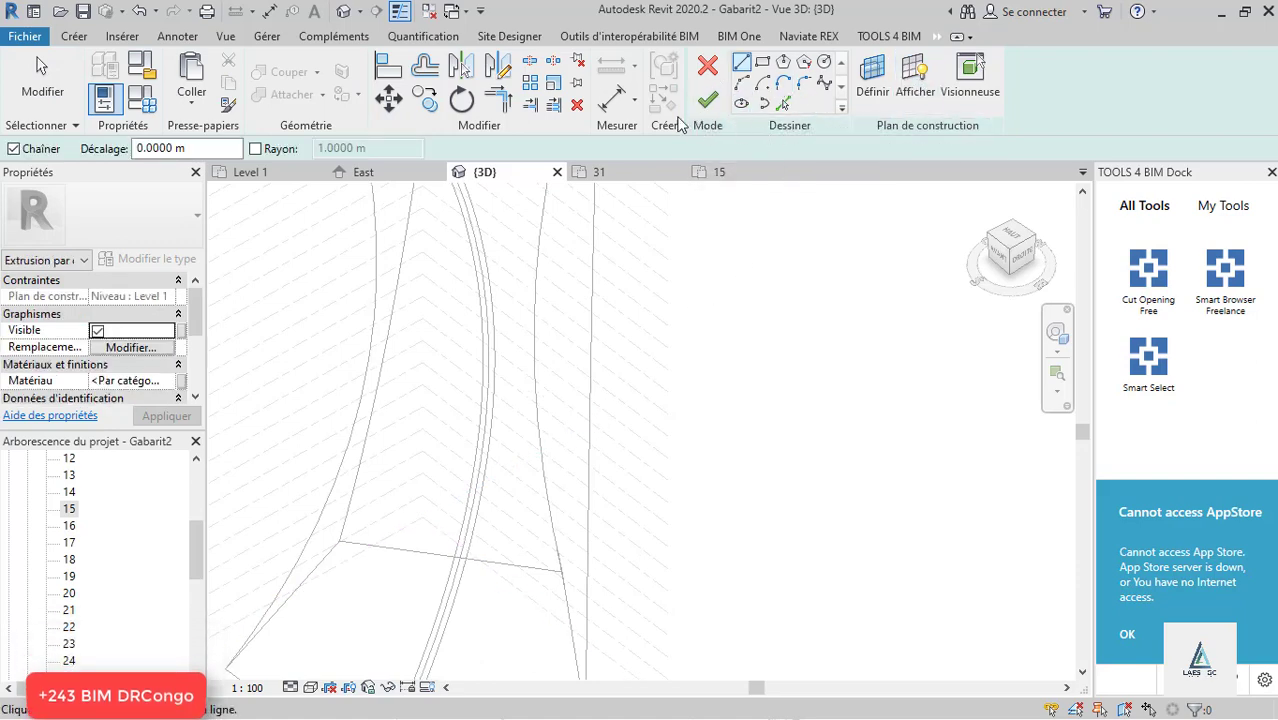
{"action": "left_click", "coordinate": [75, 38]}
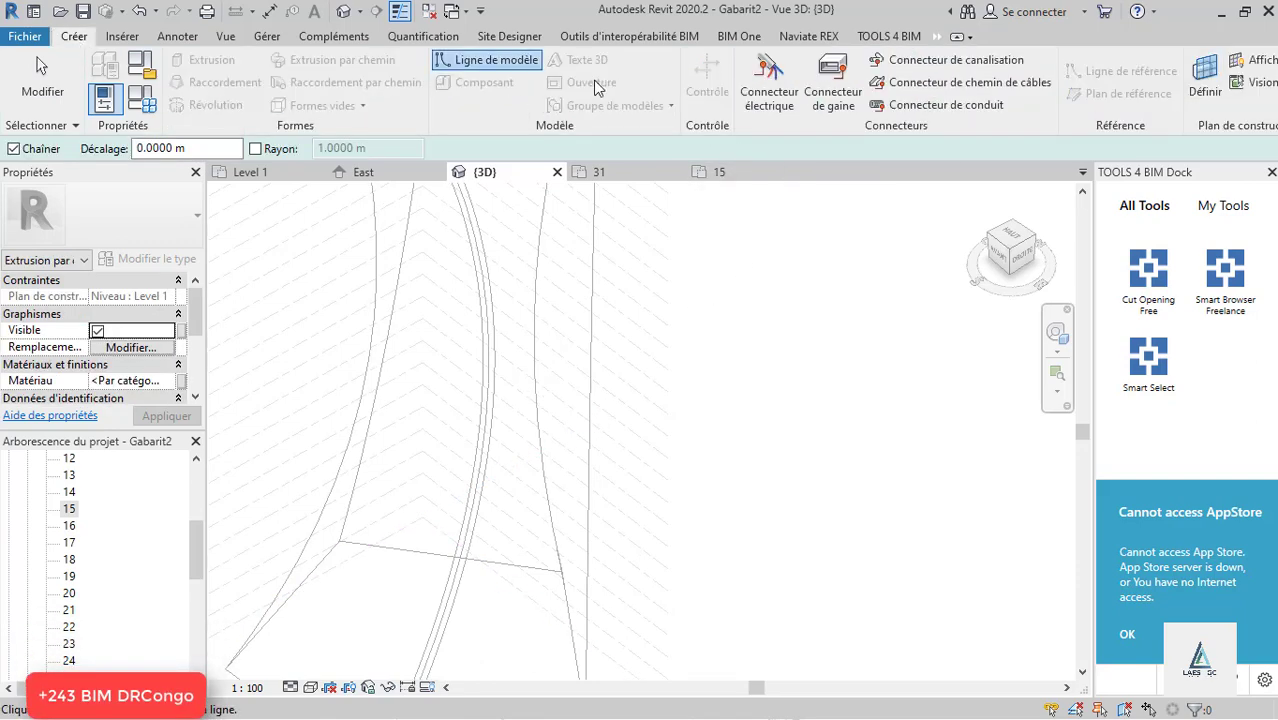
{"action": "left_click", "coordinate": [505, 71]}
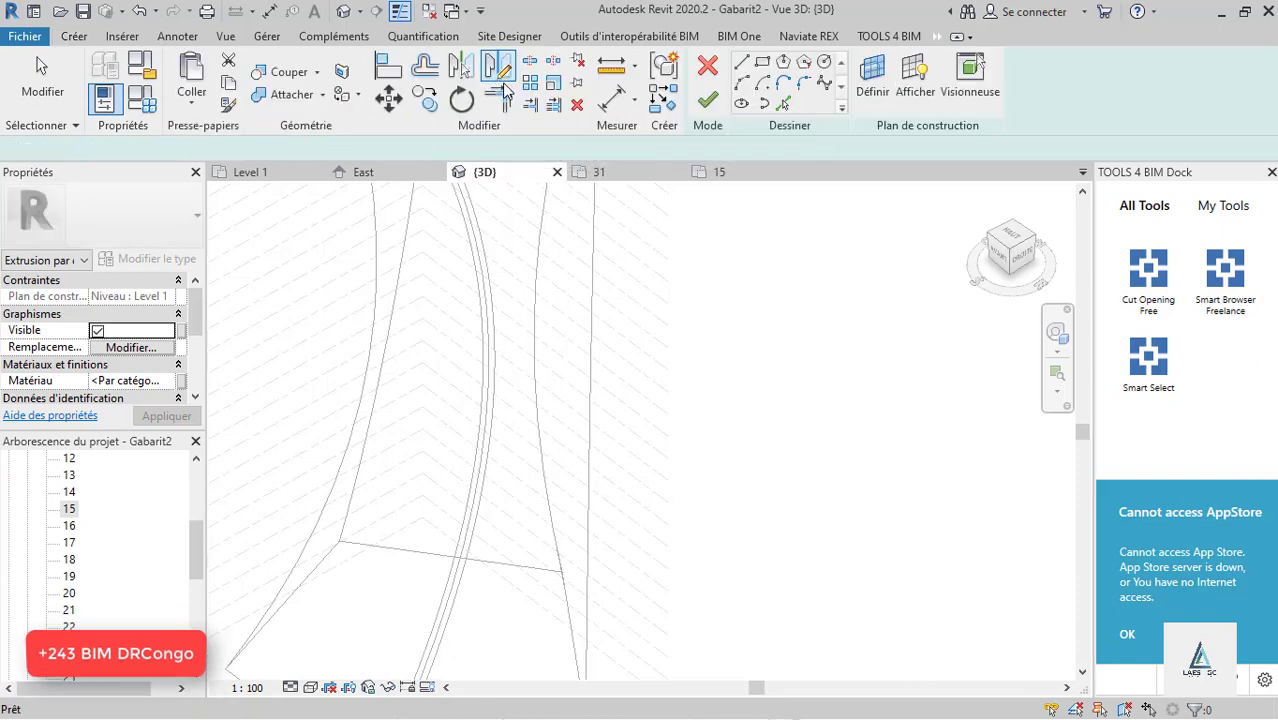
{"action": "left_click", "coordinate": [712, 102]}
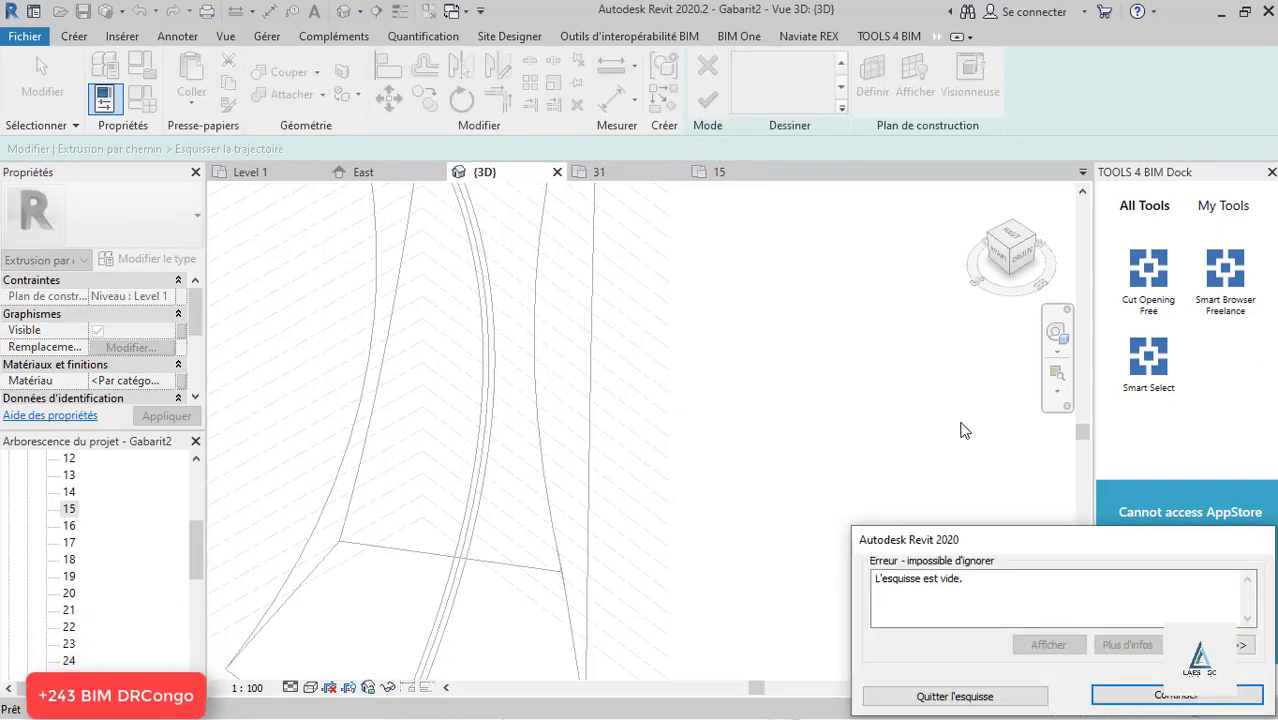
{"action": "left_click", "coordinate": [1133, 690]}
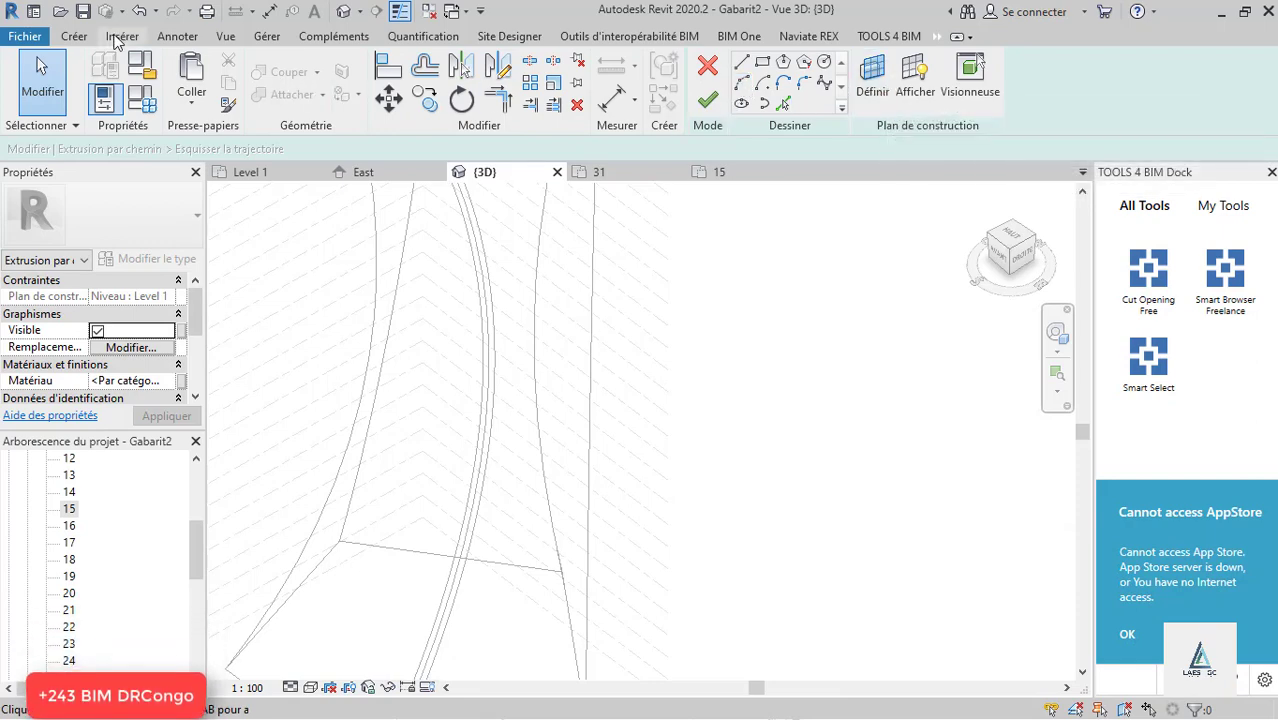
{"action": "left_click", "coordinate": [709, 68]}
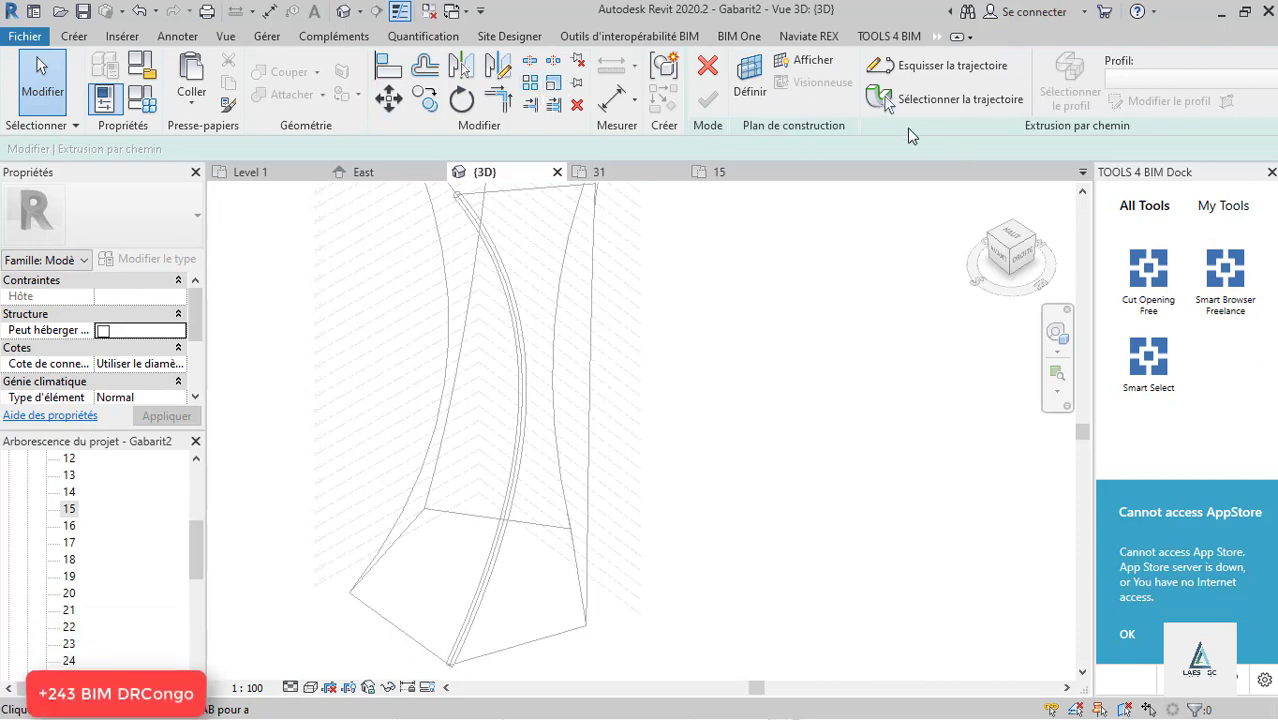
Step: Pick the tower's curved rear edge beside the swept member as the sweep path and finish the path
{"action": "left_click", "coordinate": [915, 106]}
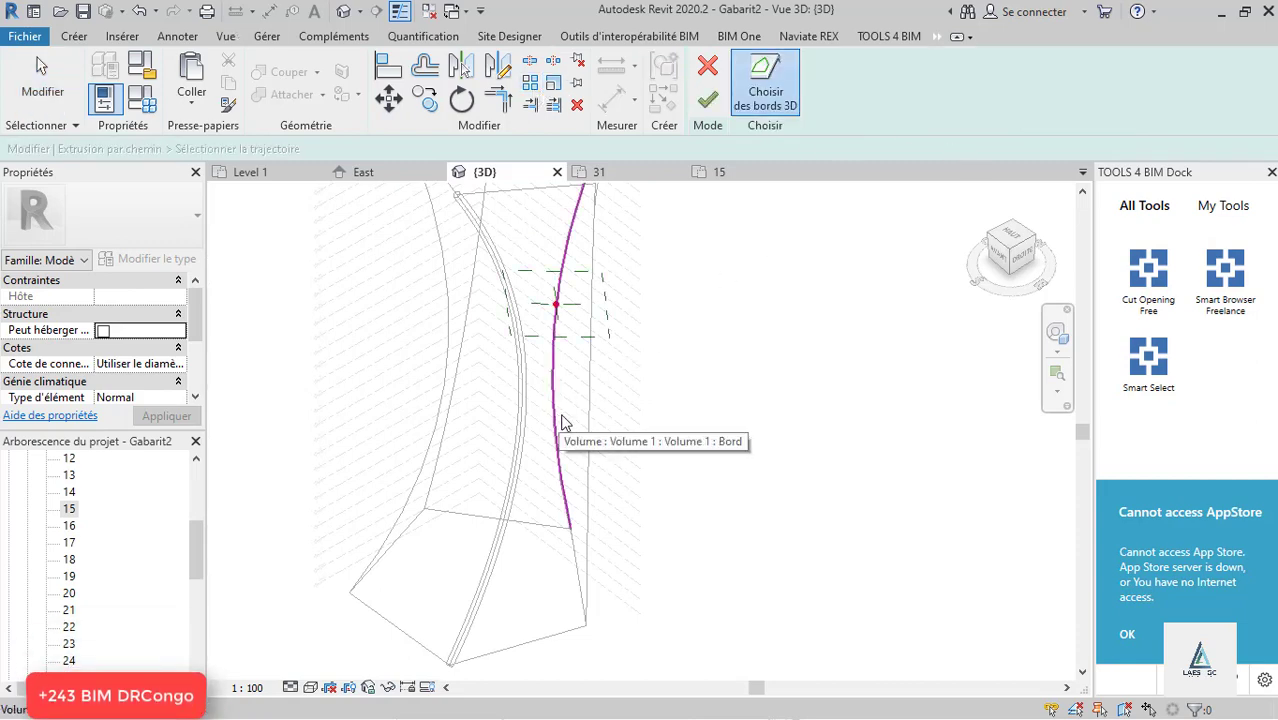
{"action": "scroll", "coordinate": [568, 298], "scroll_direction": "up", "scroll_amount": 2}
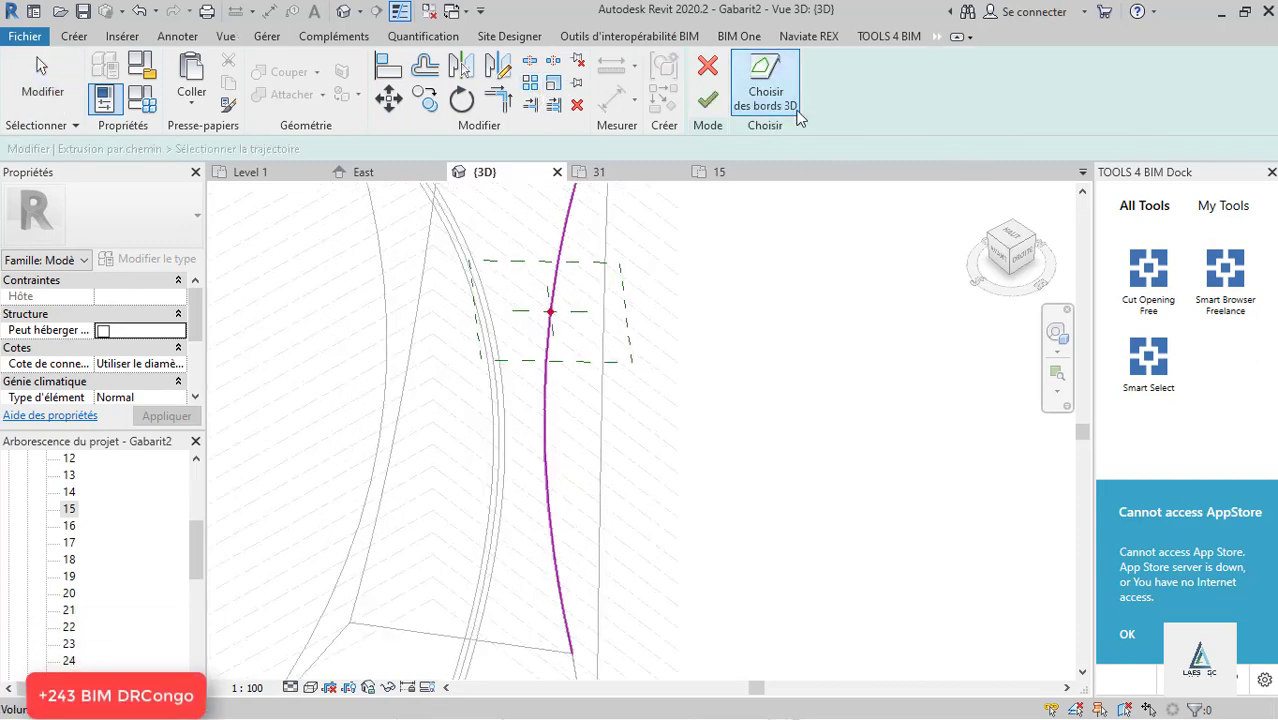
{"action": "left_click", "coordinate": [709, 100]}
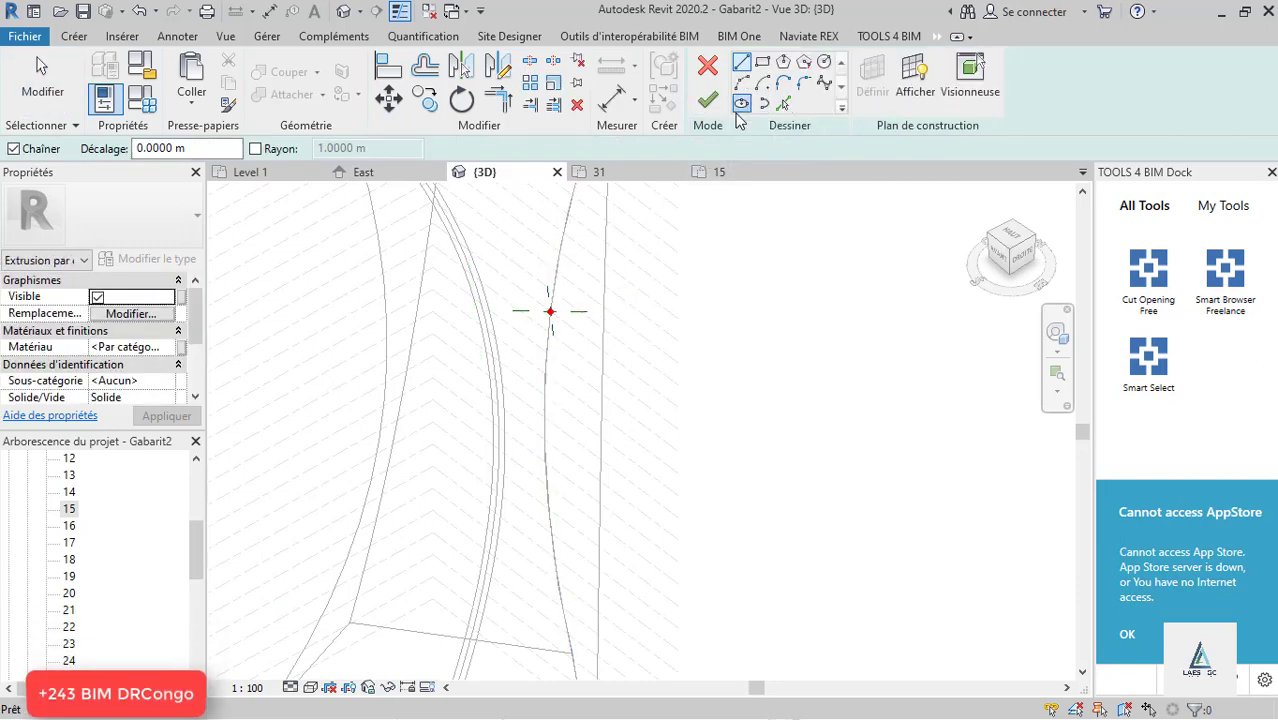
{"action": "scroll", "coordinate": [485, 337], "scroll_direction": "up", "scroll_amount": 1}
{"action": "scroll", "coordinate": [485, 336], "scroll_direction": "up", "scroll_amount": 3}
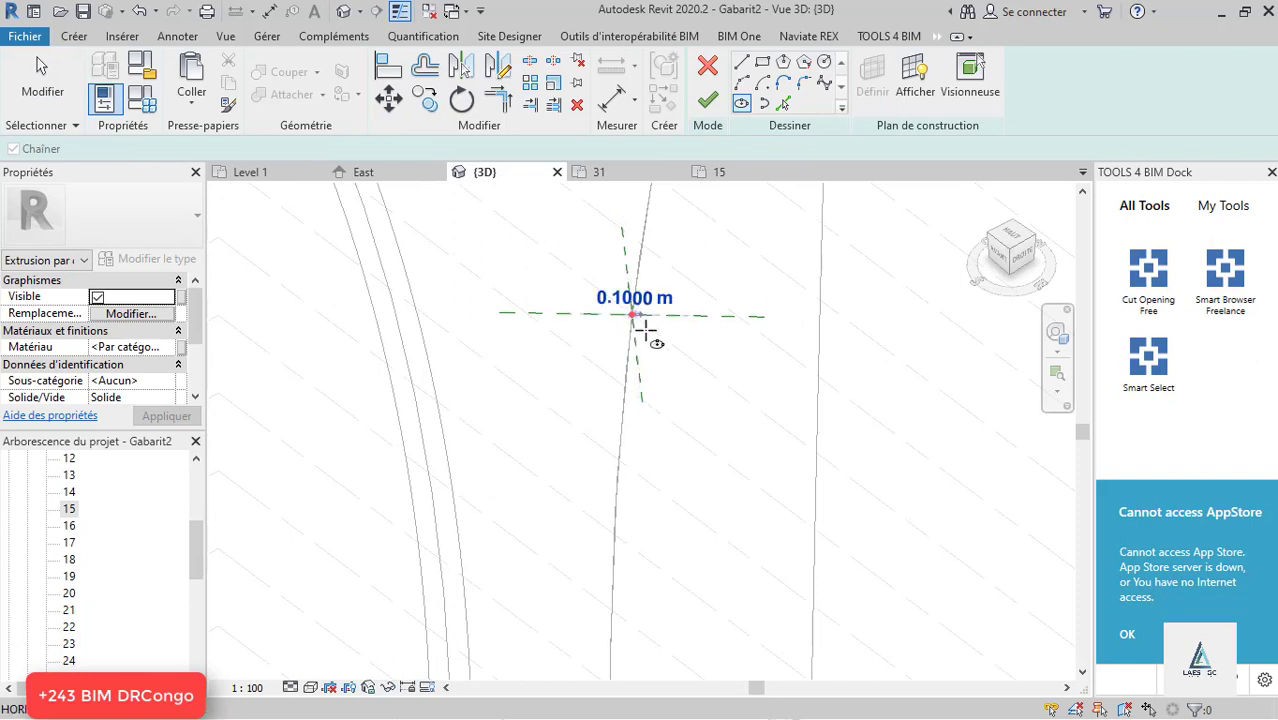
{"action": "key", "text": "Escape"}
{"action": "key", "text": "Escape"}
Step: Sketch a circular profile centred on the path's reference point and set its radius to 0.6 m
{"action": "scroll", "coordinate": [645, 328], "scroll_direction": "up", "scroll_amount": 2}
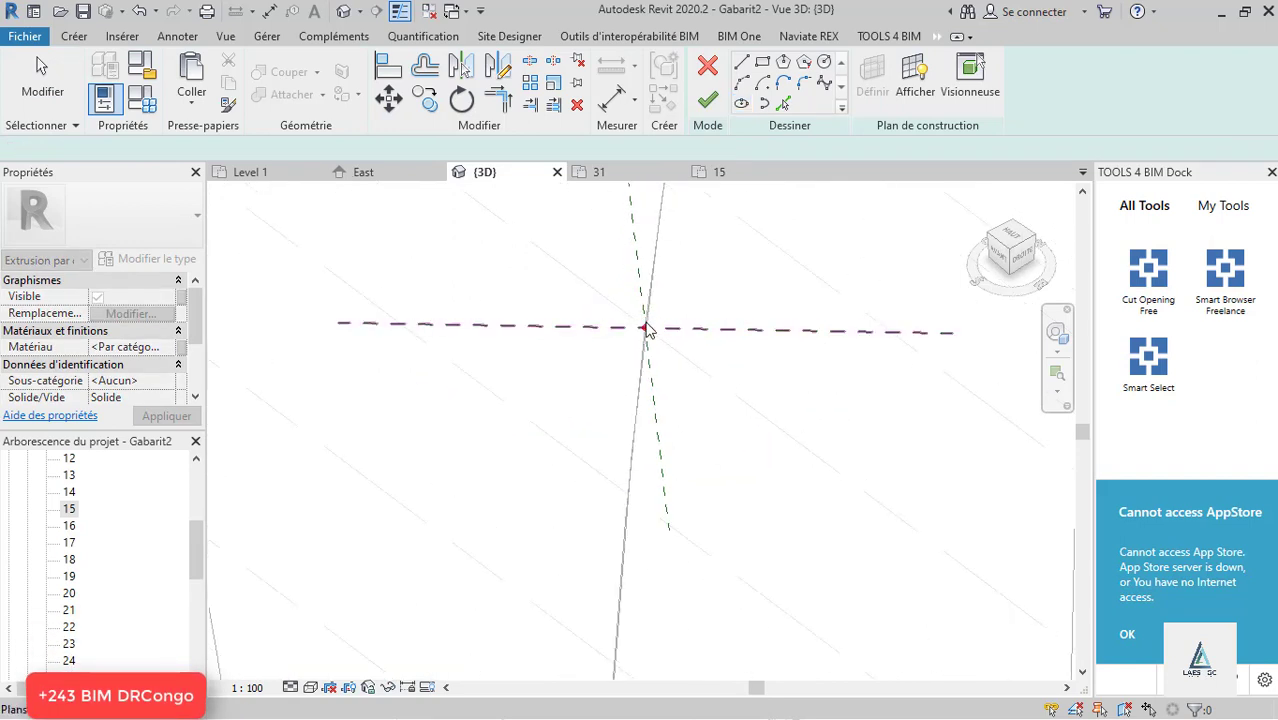
{"action": "scroll", "coordinate": [649, 330], "scroll_direction": "up", "scroll_amount": 3}
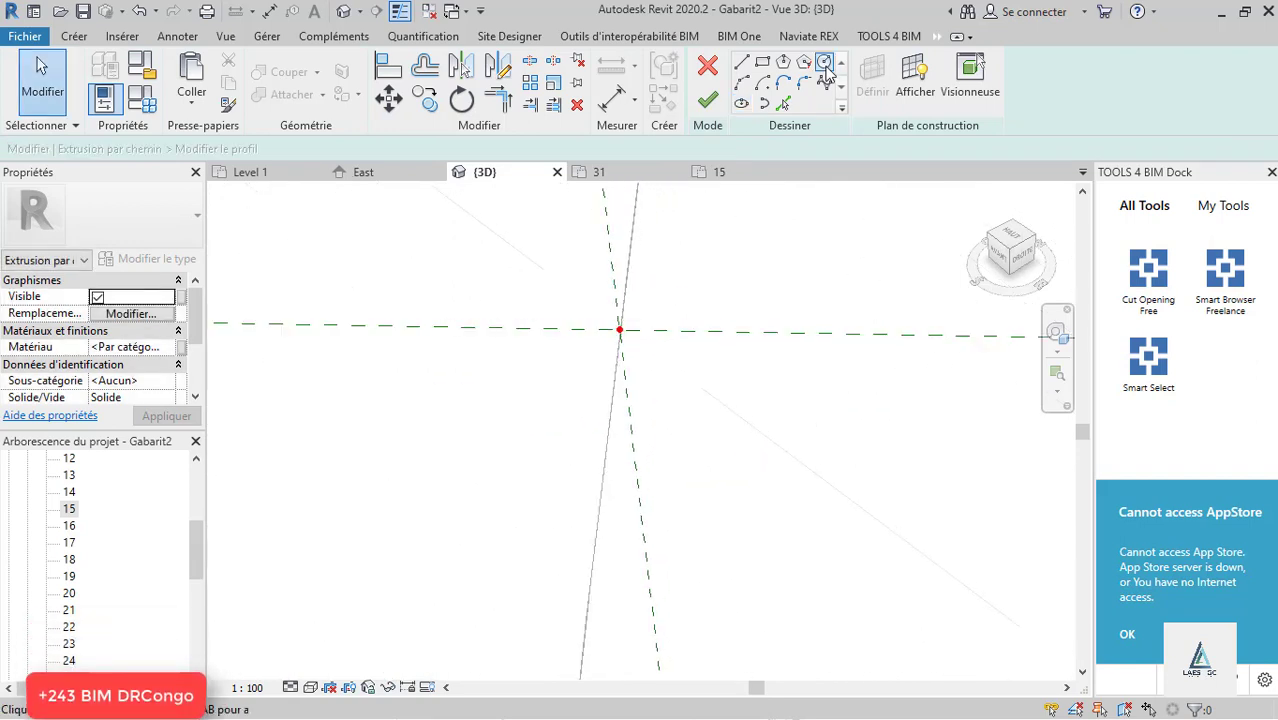
{"action": "left_click", "coordinate": [619, 330]}
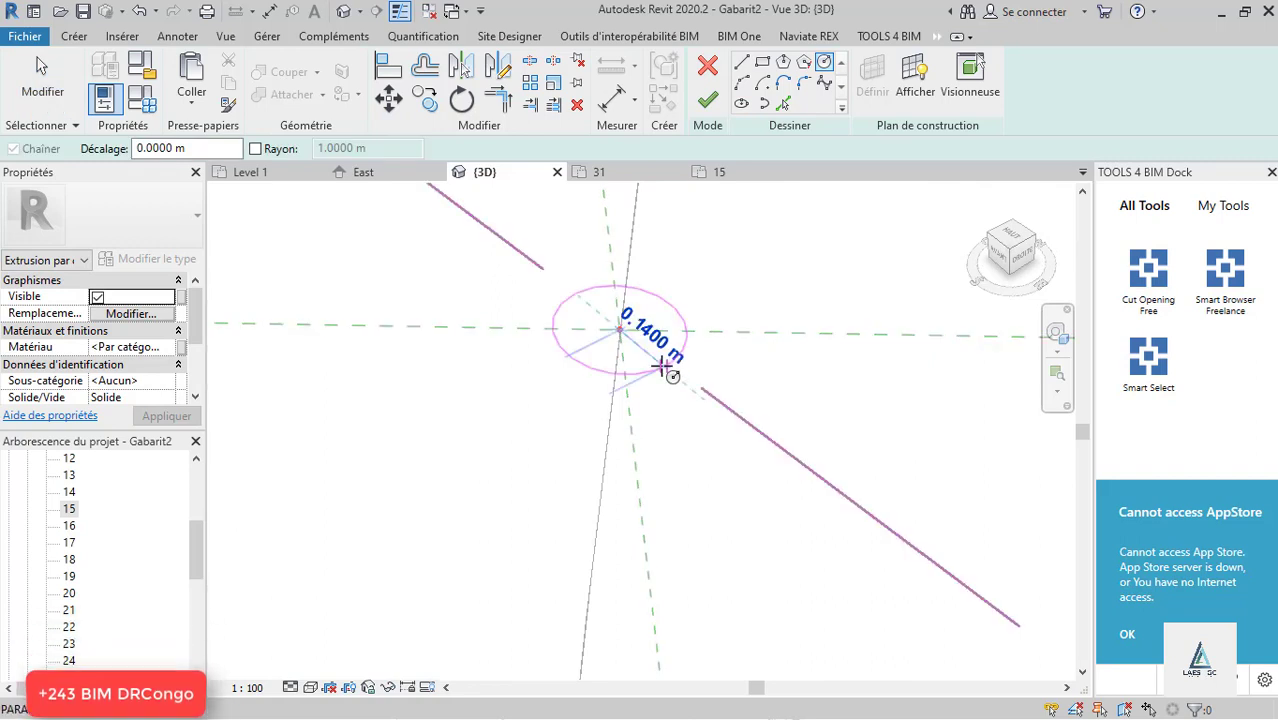
{"action": "left_click", "coordinate": [606, 318]}
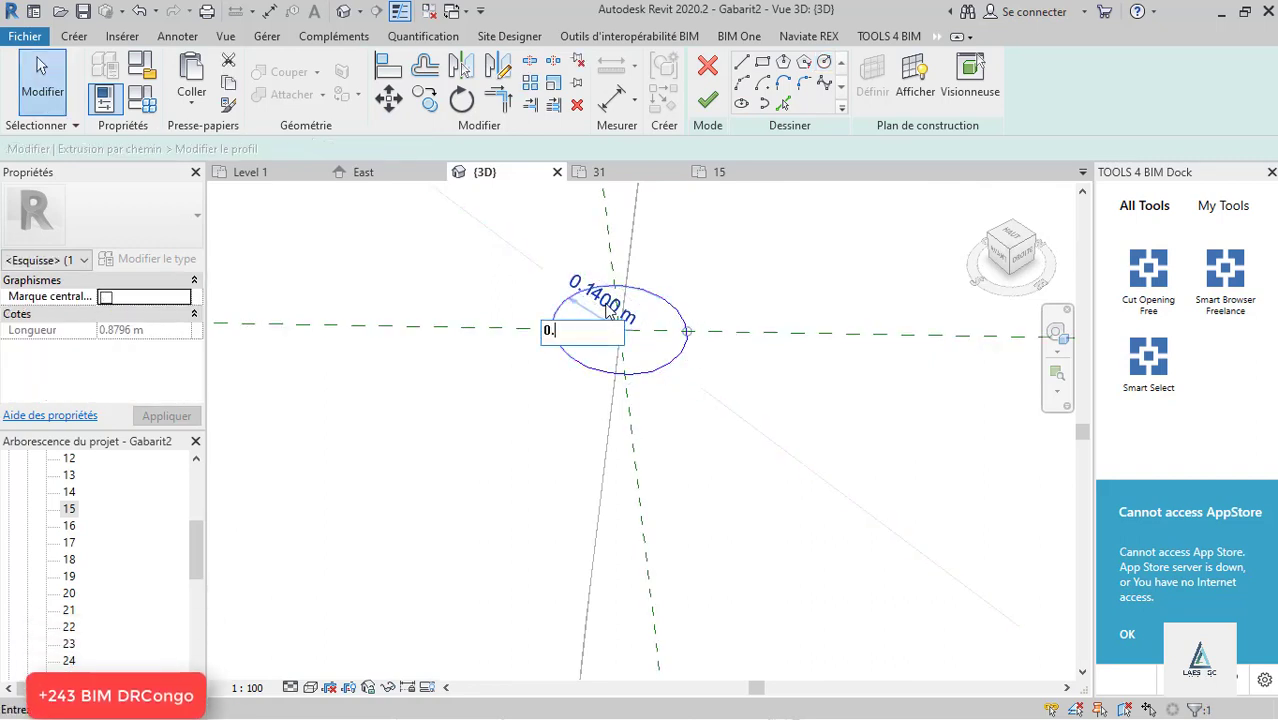
{"action": "key", "text": "Return"}
{"action": "scroll", "coordinate": [615, 355], "scroll_direction": "down", "scroll_amount": 4}
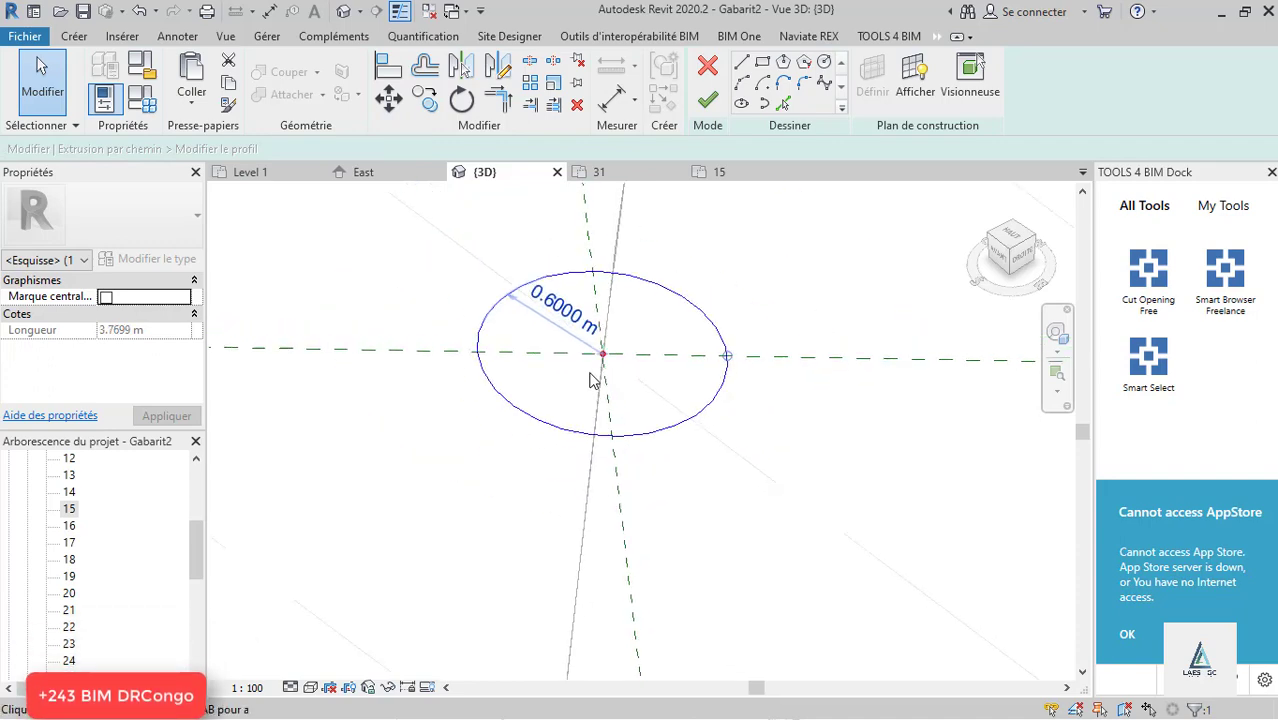
{"action": "middle_click_drag", "start_coordinate": [618, 365], "coordinate": [596, 450], "text": "shift"}
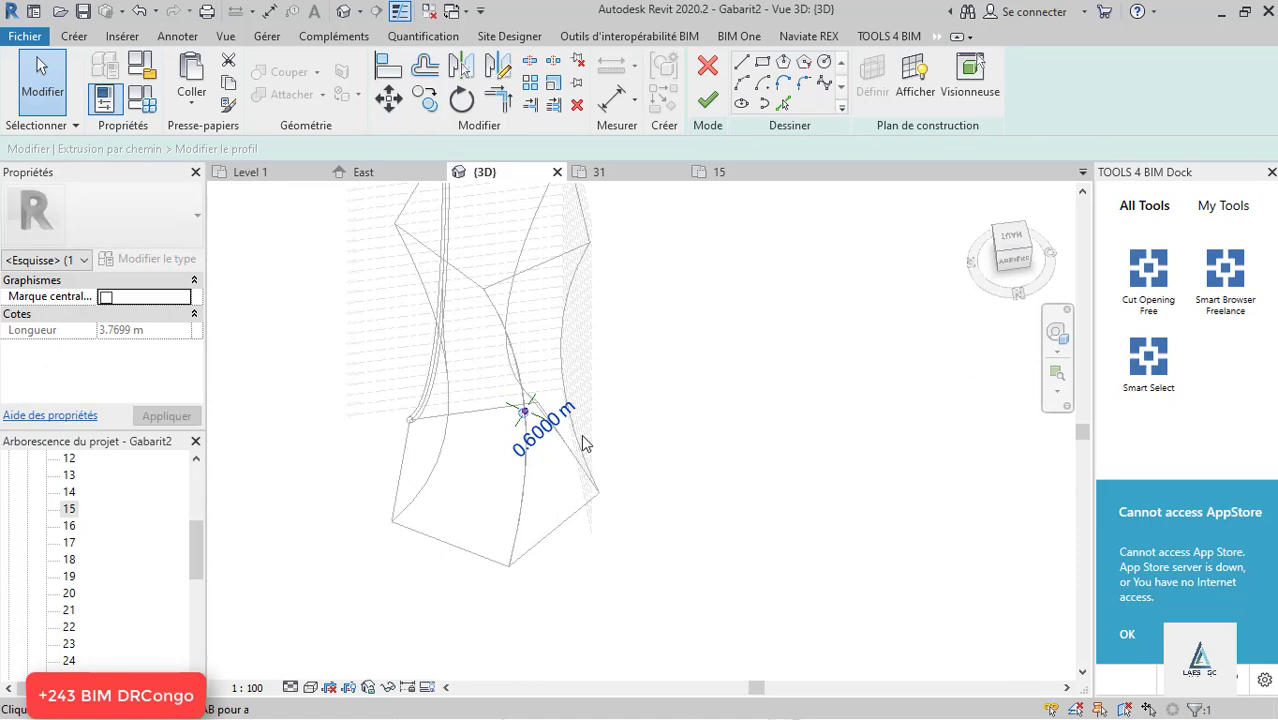
Step: Finish the 0.6 m radius circular profile on the tower's last bare edge and complete its sweep
{"action": "key", "text": "ctrl+z"}
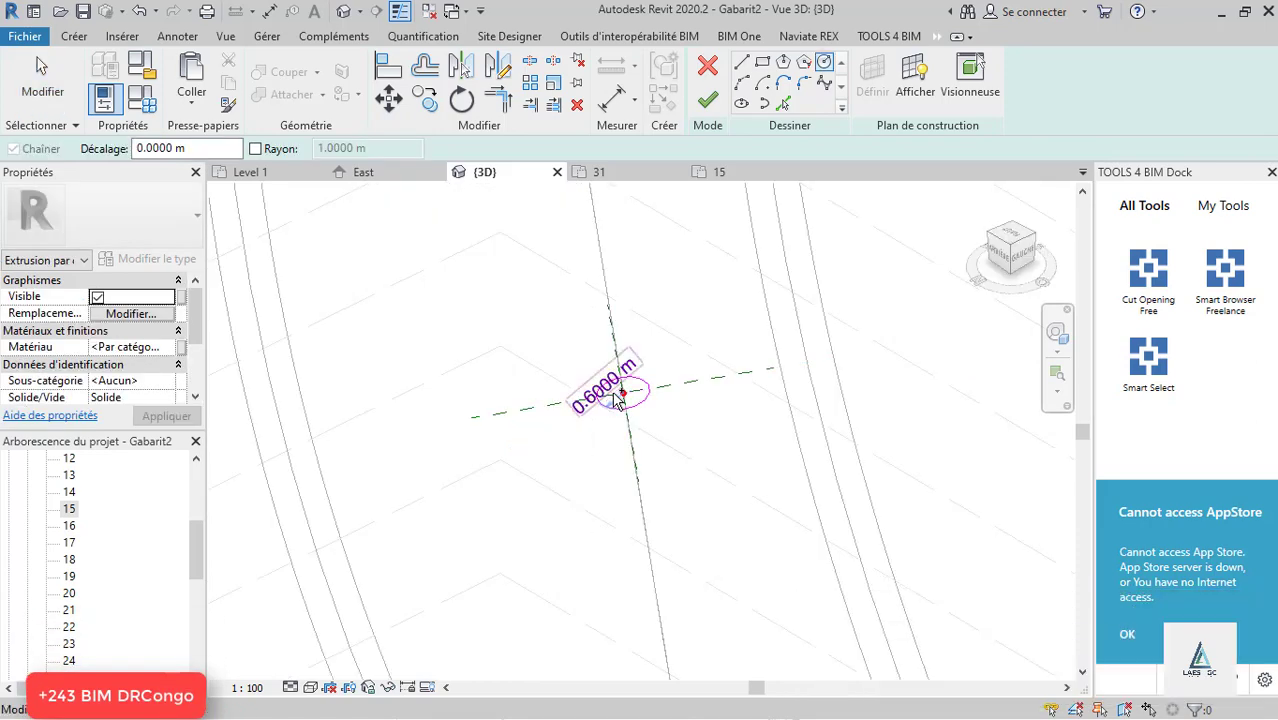
{"action": "scroll", "coordinate": [640, 391], "scroll_direction": "down", "scroll_amount": 8}
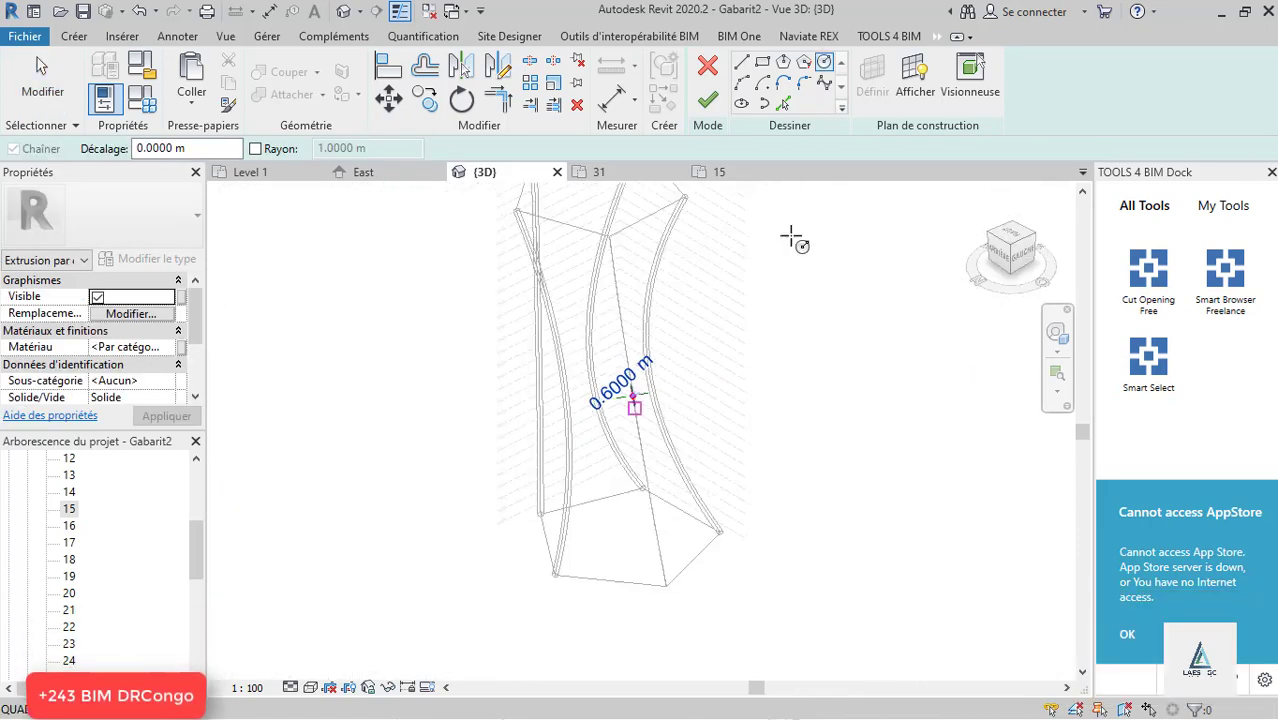
{"action": "left_click", "coordinate": [707, 101]}
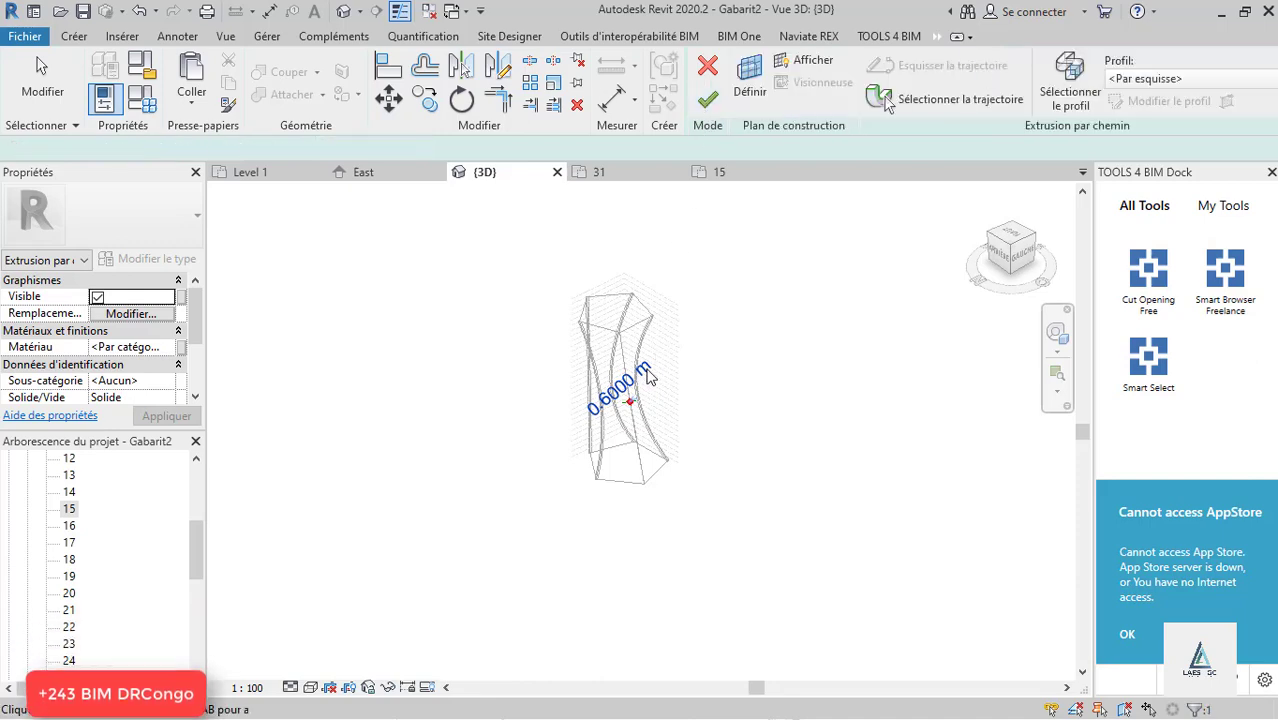
{"action": "scroll", "coordinate": [660, 412], "scroll_direction": "up", "scroll_amount": 5}
{"action": "scroll", "coordinate": [660, 412], "scroll_direction": "up", "scroll_amount": 2}
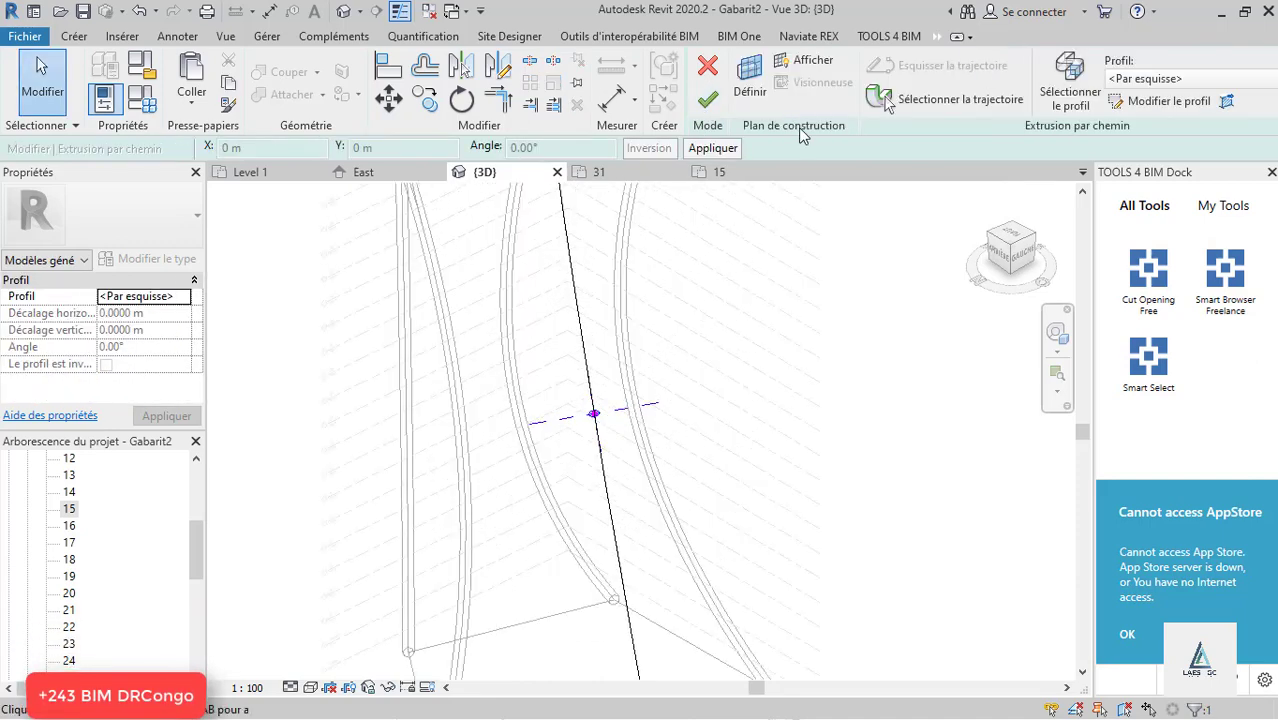
{"action": "left_click", "coordinate": [703, 99]}
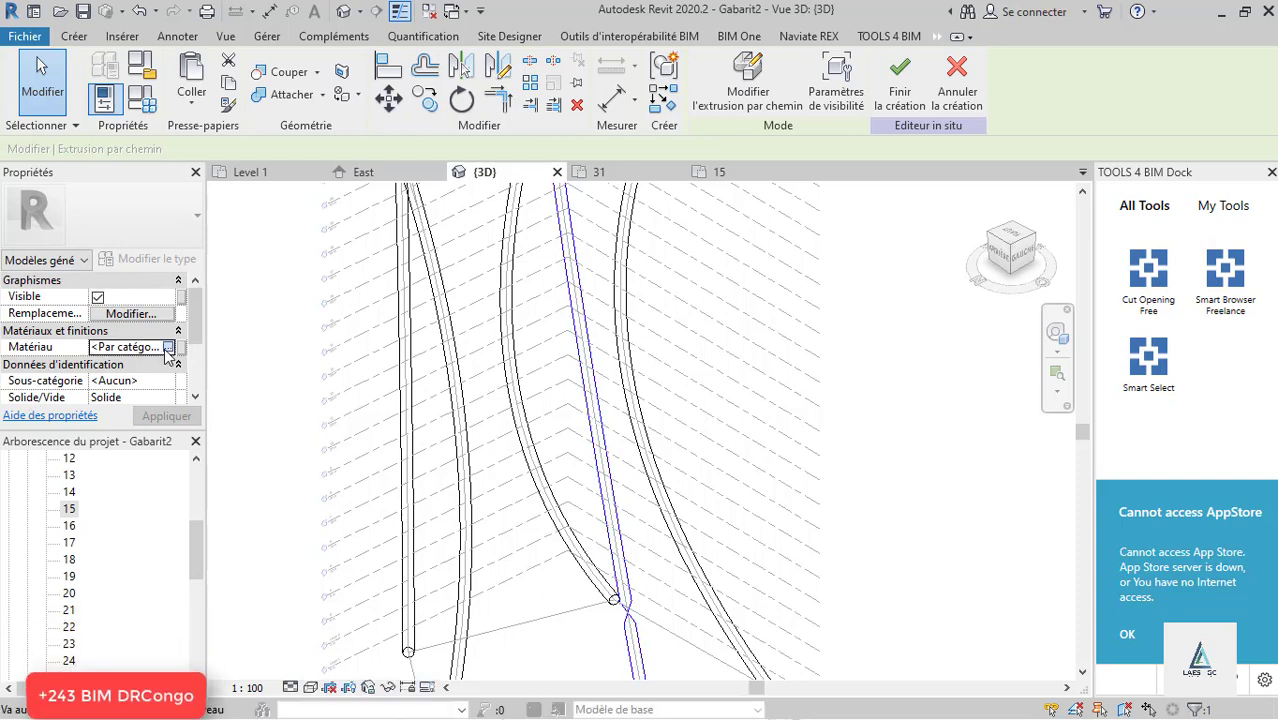
Step: Assign the Aluminum material to the last swept member and finish the in-place model
{"action": "left_click", "coordinate": [169, 347]}
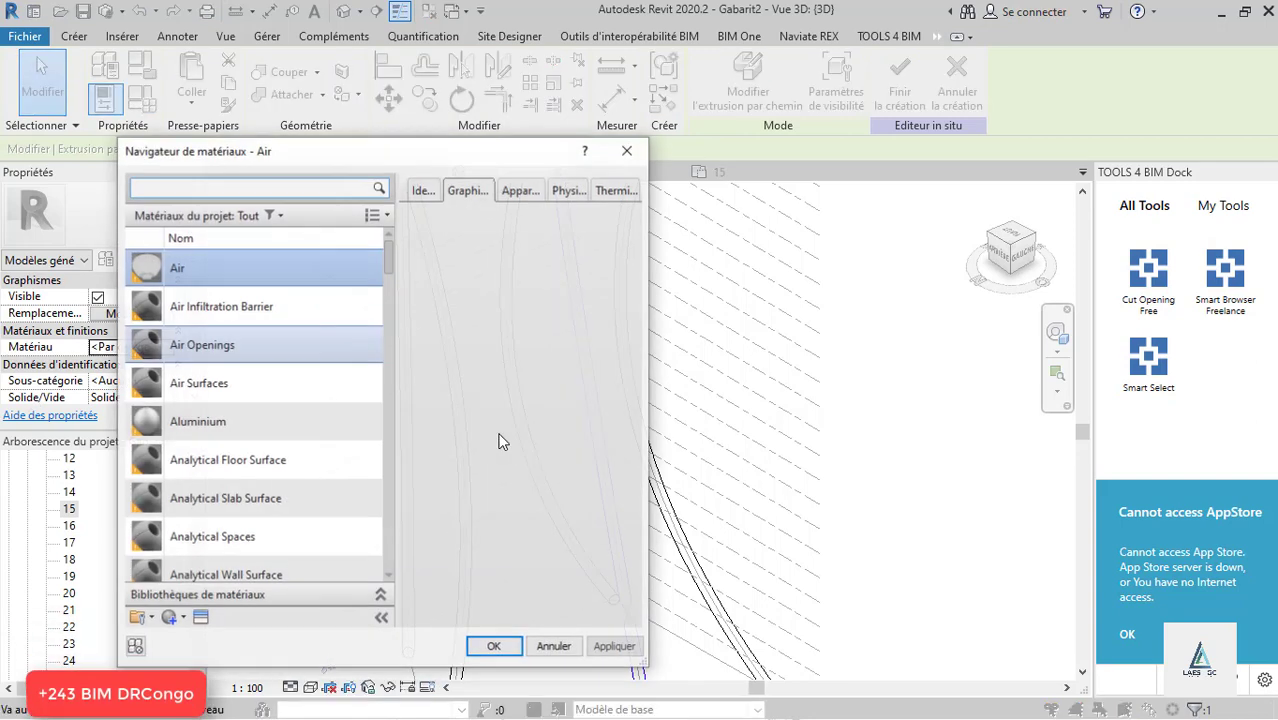
{"action": "left_click", "coordinate": [627, 150]}
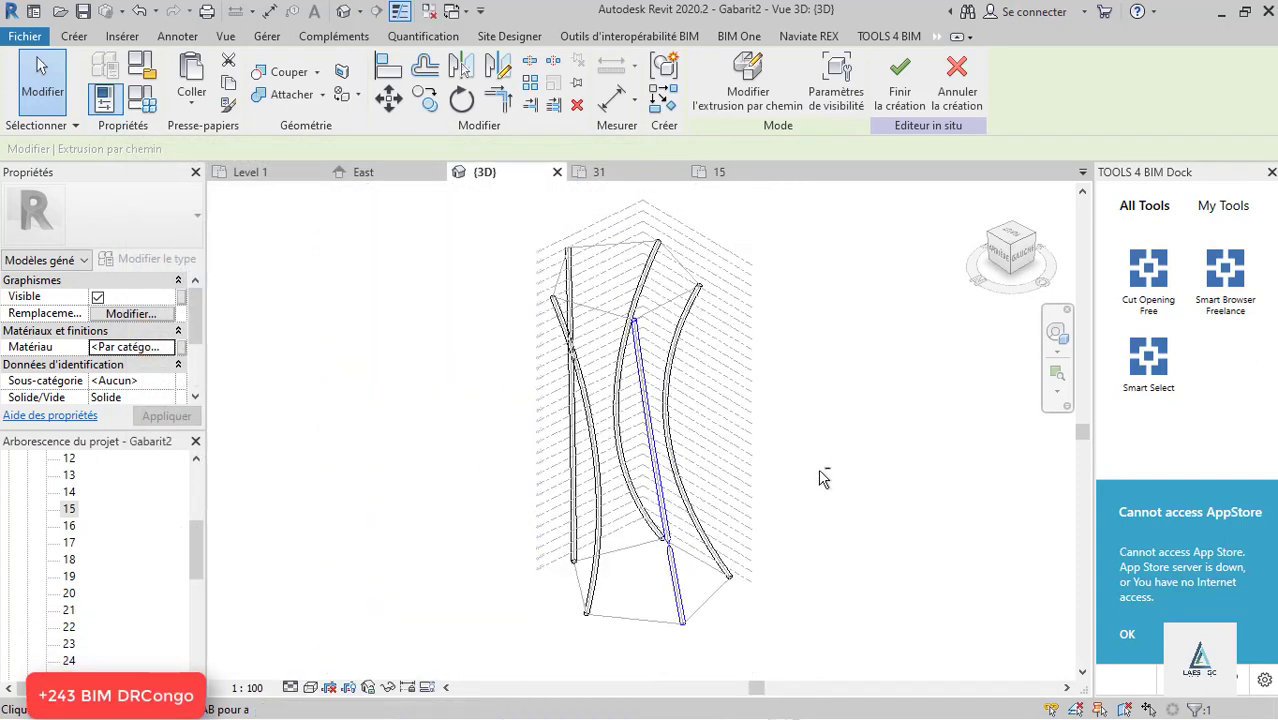
{"action": "middle_click_drag", "start_coordinate": [747, 543], "coordinate": [685, 571], "text": "shift"}
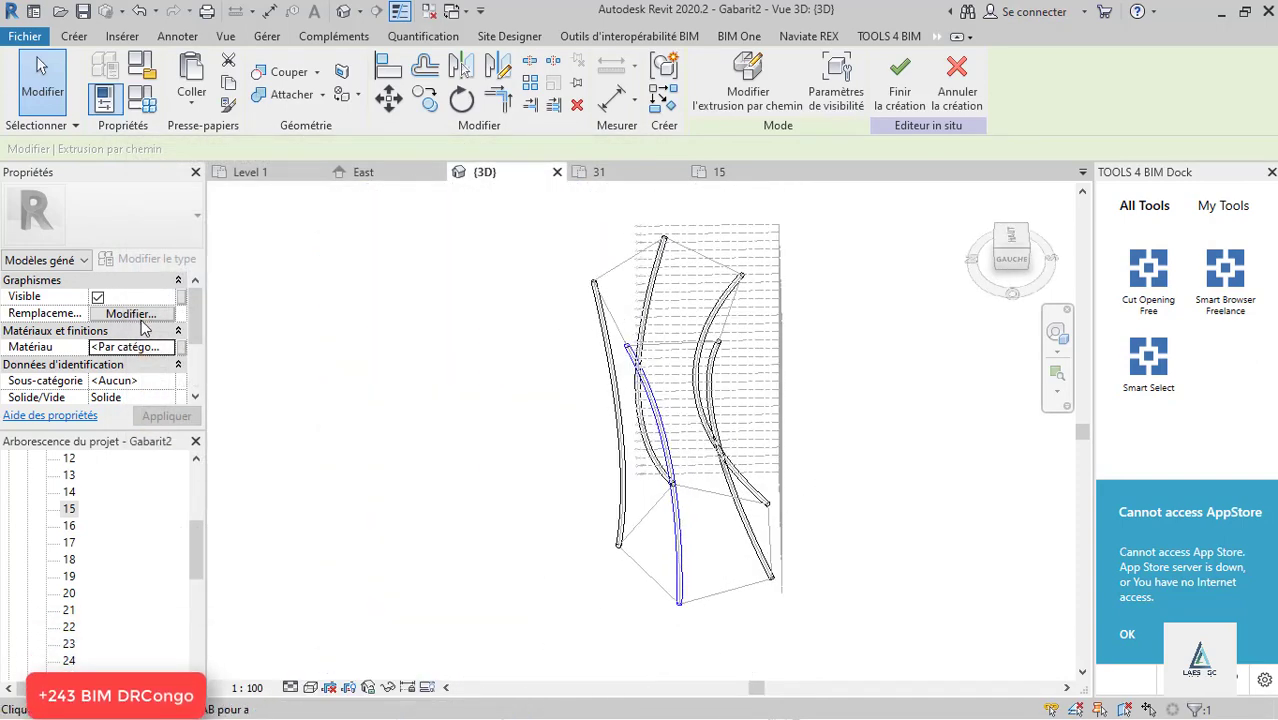
{"action": "left_click", "coordinate": [169, 347]}
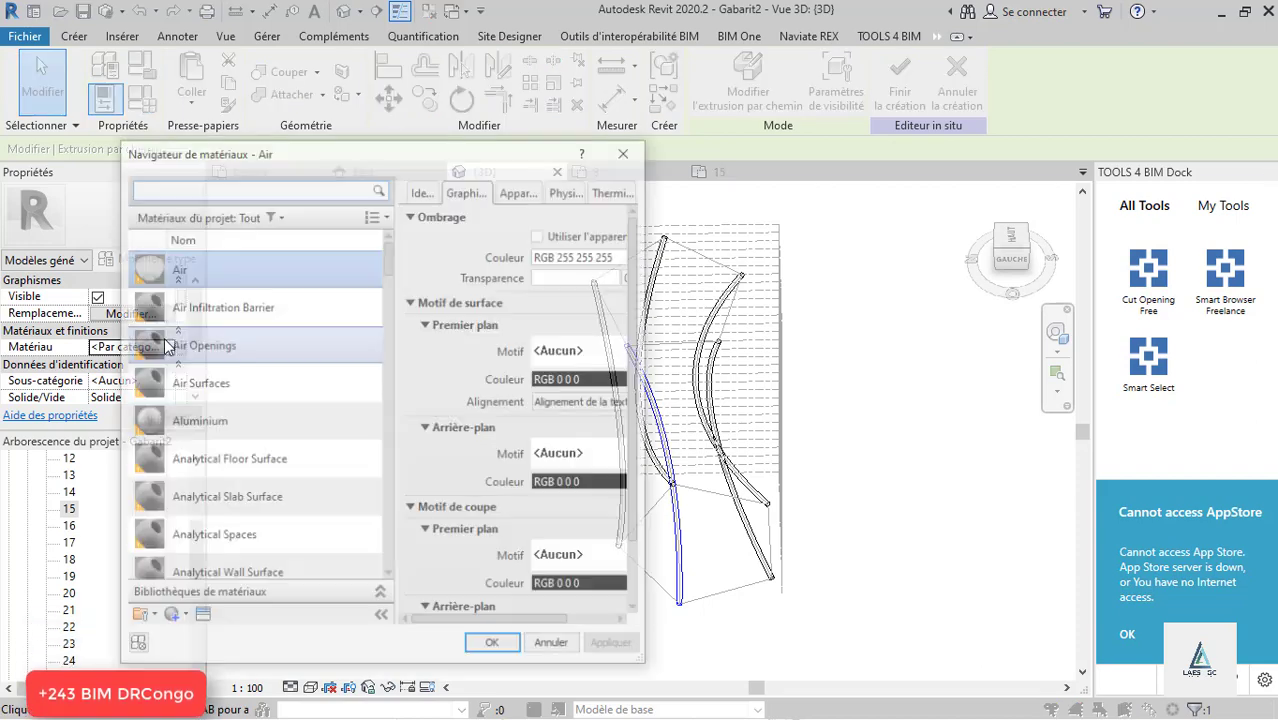
{"action": "left_click", "coordinate": [208, 421]}
{"action": "left_click", "coordinate": [495, 648]}
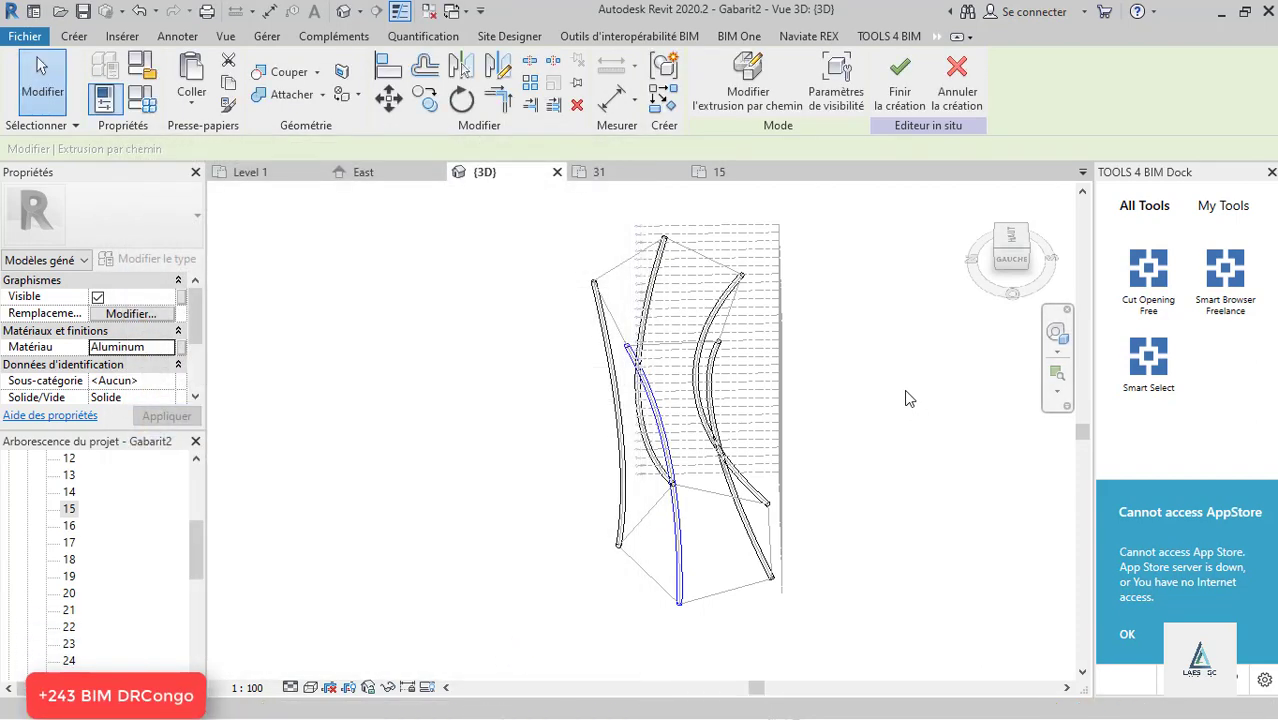
{"action": "left_click", "coordinate": [900, 97]}
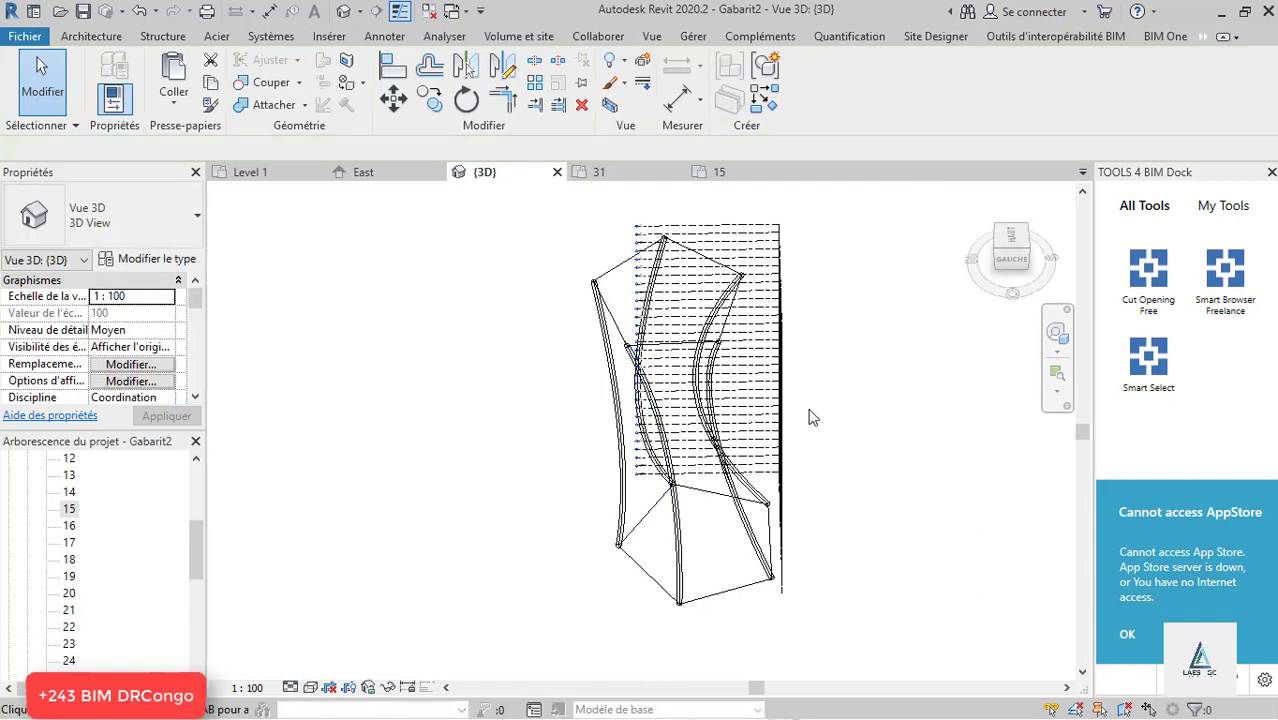
Step: Set the 3D view's visual style to Ombré (shaded)
{"action": "middle_click_drag", "start_coordinate": [513, 518], "coordinate": [822, 441], "text": "shift"}
{"action": "left_click", "coordinate": [311, 687]}
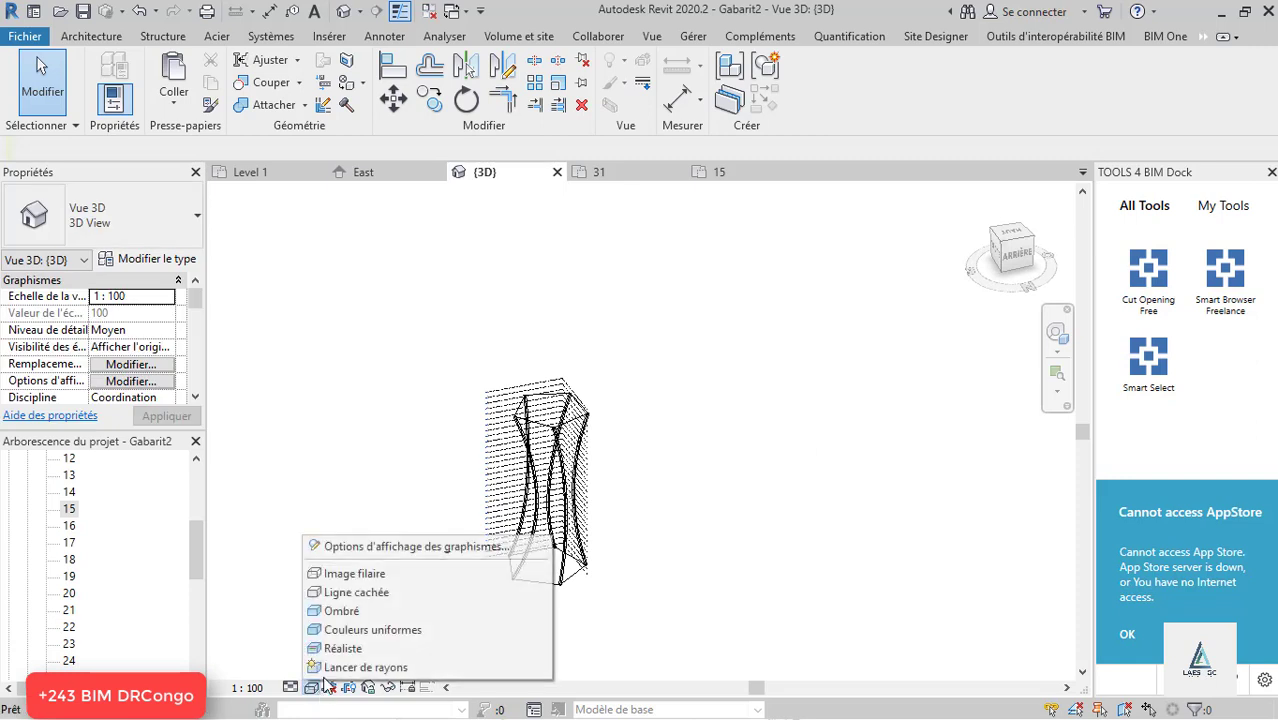
{"action": "left_click", "coordinate": [358, 611]}
{"action": "scroll", "coordinate": [572, 403], "scroll_direction": "up", "scroll_amount": 2}
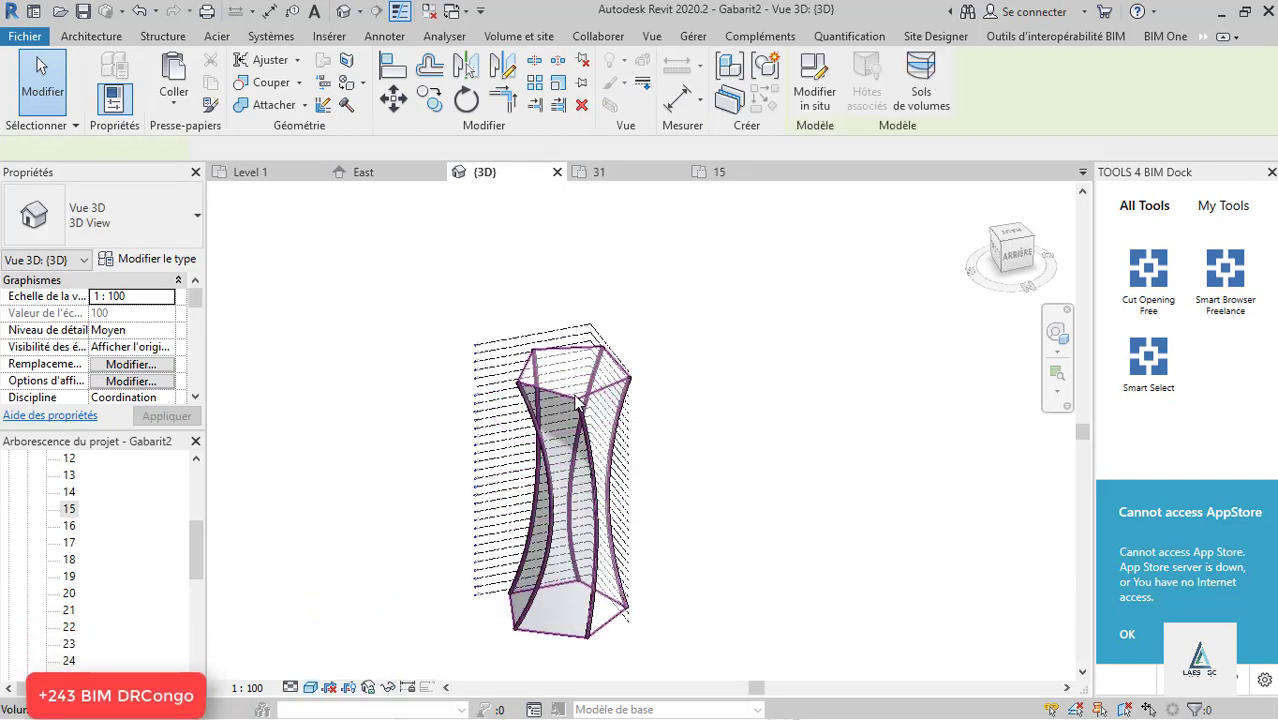
Step: Create mass floors in the tower mass at all levels, from 3 to 31 plus Level 1 and Level 2
{"action": "left_click", "coordinate": [577, 400]}
{"action": "left_click", "coordinate": [928, 104]}
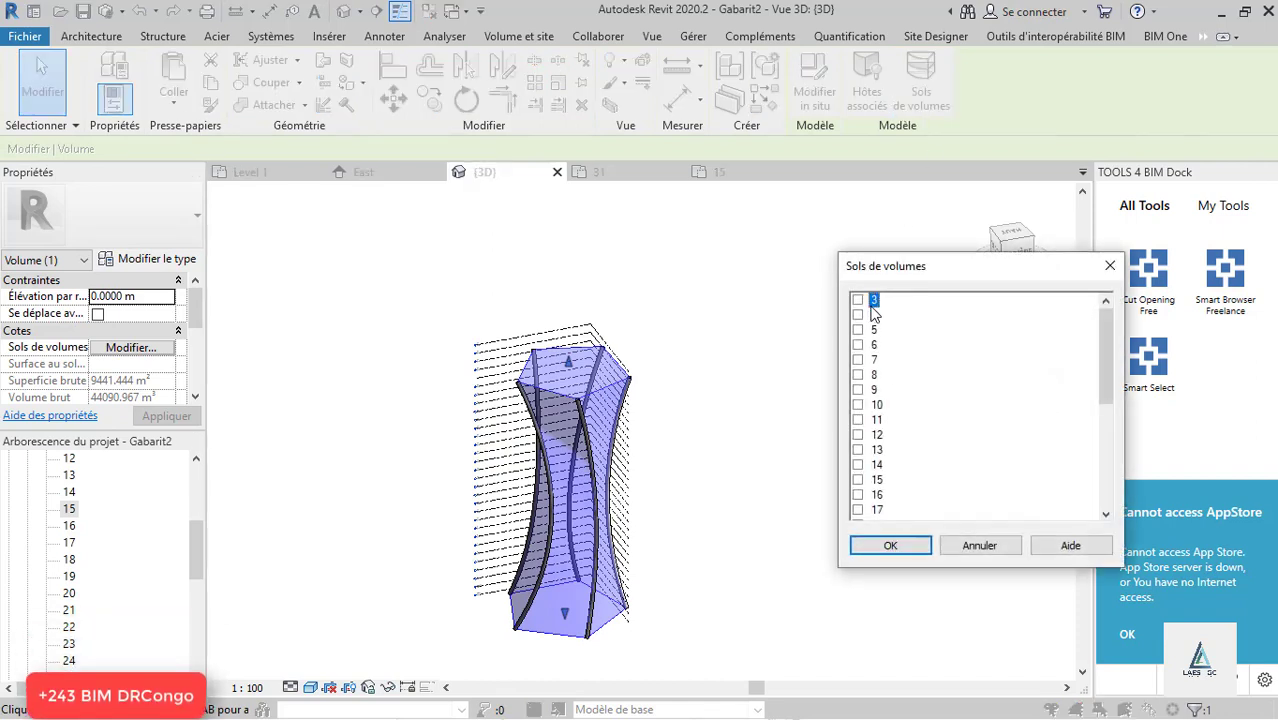
{"action": "left_click_drag", "start_coordinate": [1102, 328], "coordinate": [1070, 511]}
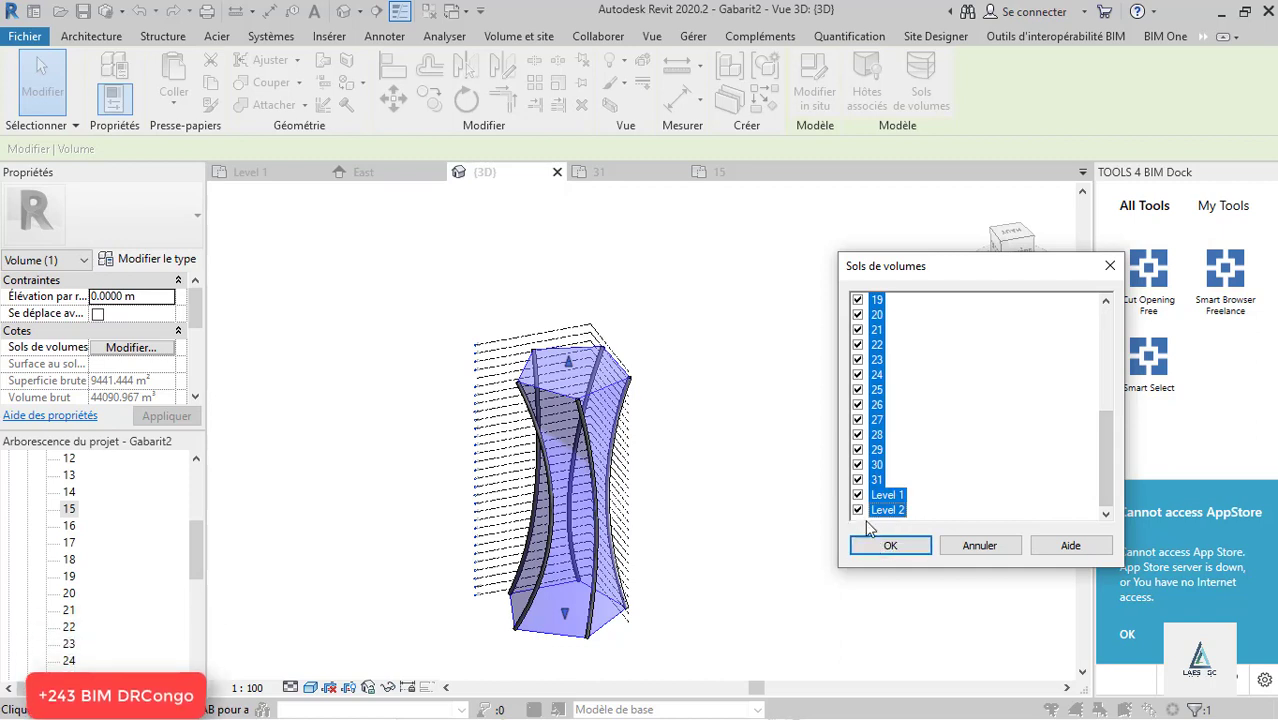
{"action": "left_click", "coordinate": [887, 542]}
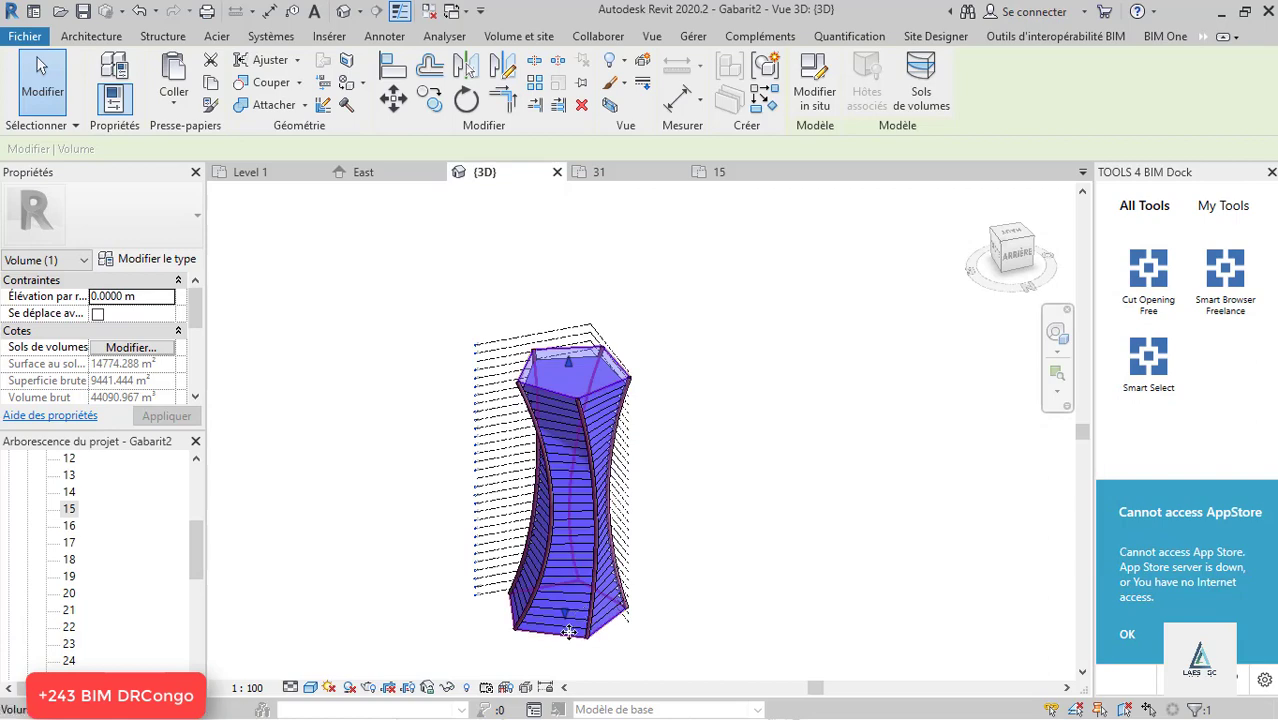
Step: Create floors by face of type Concrete Slab - 200mm on all the tower's mass floors and dismiss the warning
{"action": "middle_click_drag", "start_coordinate": [568, 632], "coordinate": [808, 535], "text": "shift"}
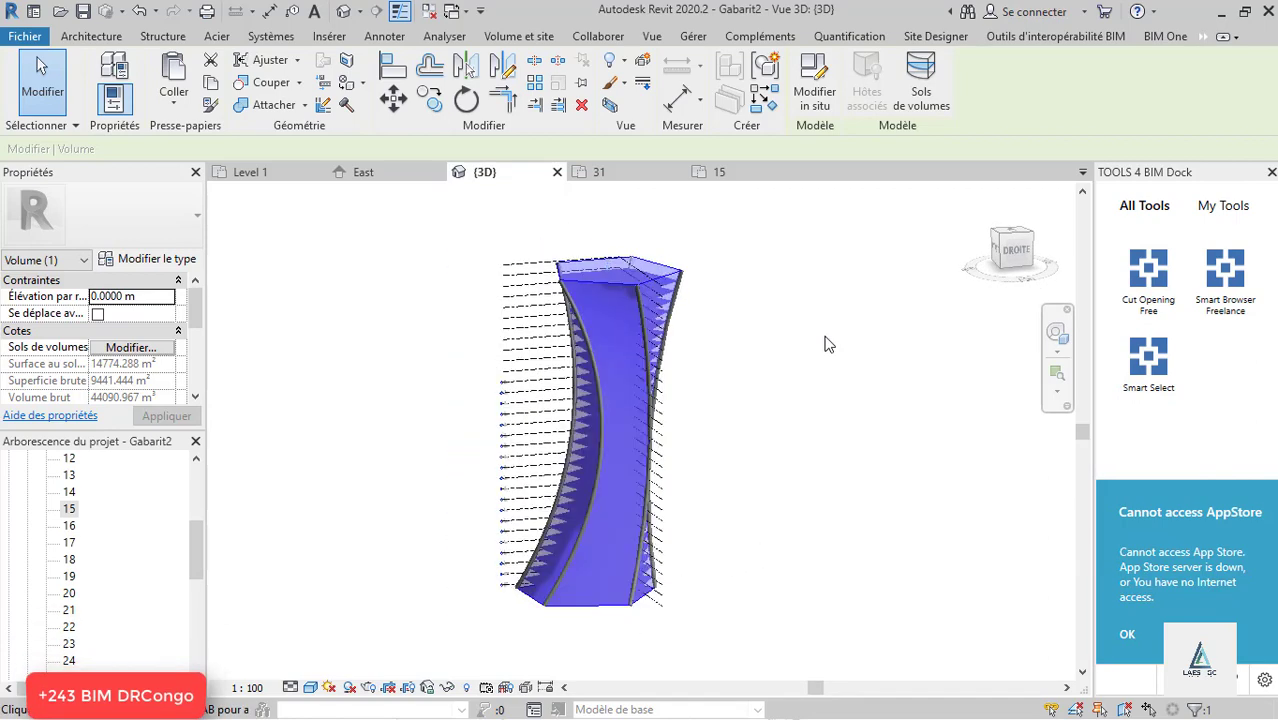
{"action": "scroll", "coordinate": [827, 343], "scroll_direction": "down", "scroll_amount": 1}
{"action": "scroll", "coordinate": [724, 484], "scroll_direction": "up", "scroll_amount": 1}
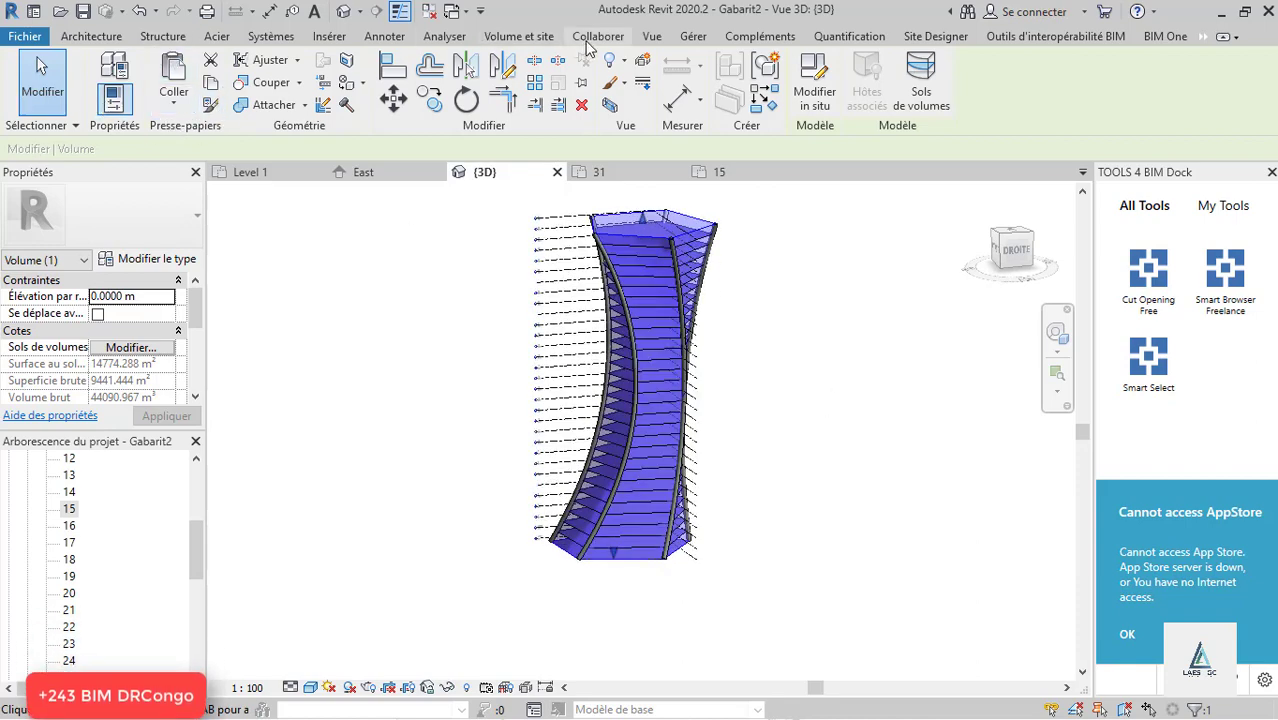
{"action": "left_click", "coordinate": [518, 36]}
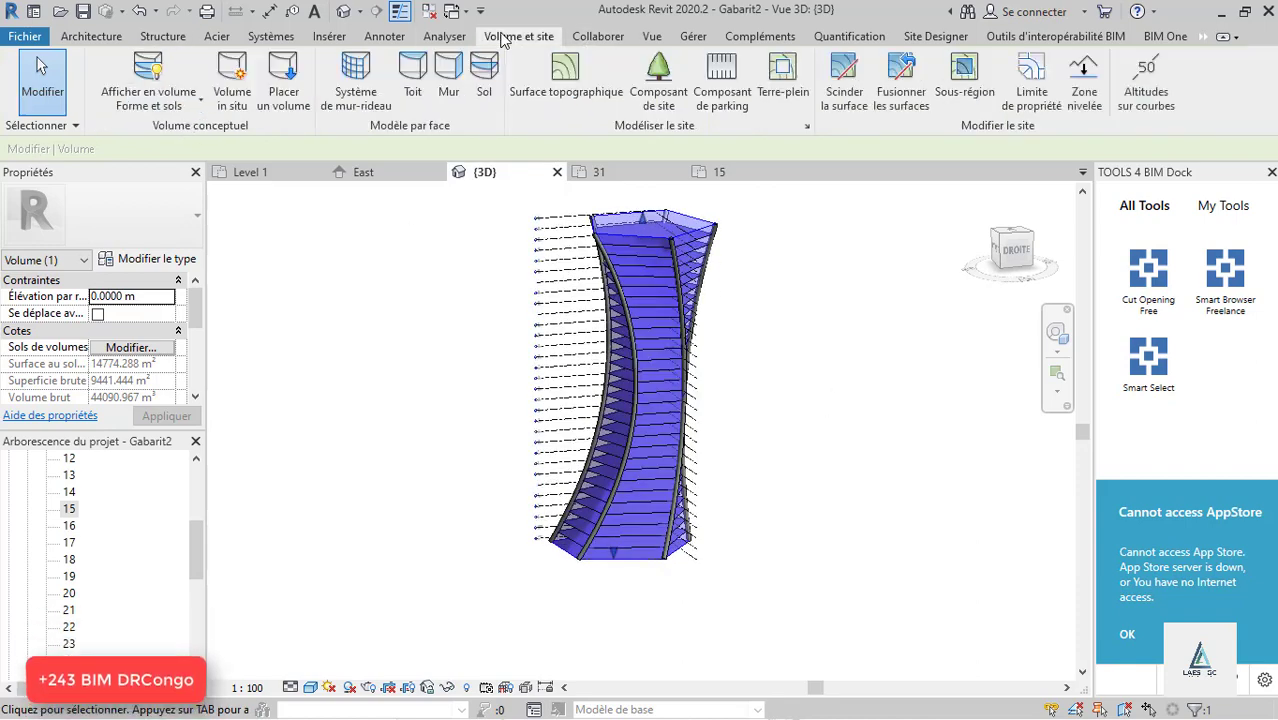
{"action": "left_click", "coordinate": [484, 80]}
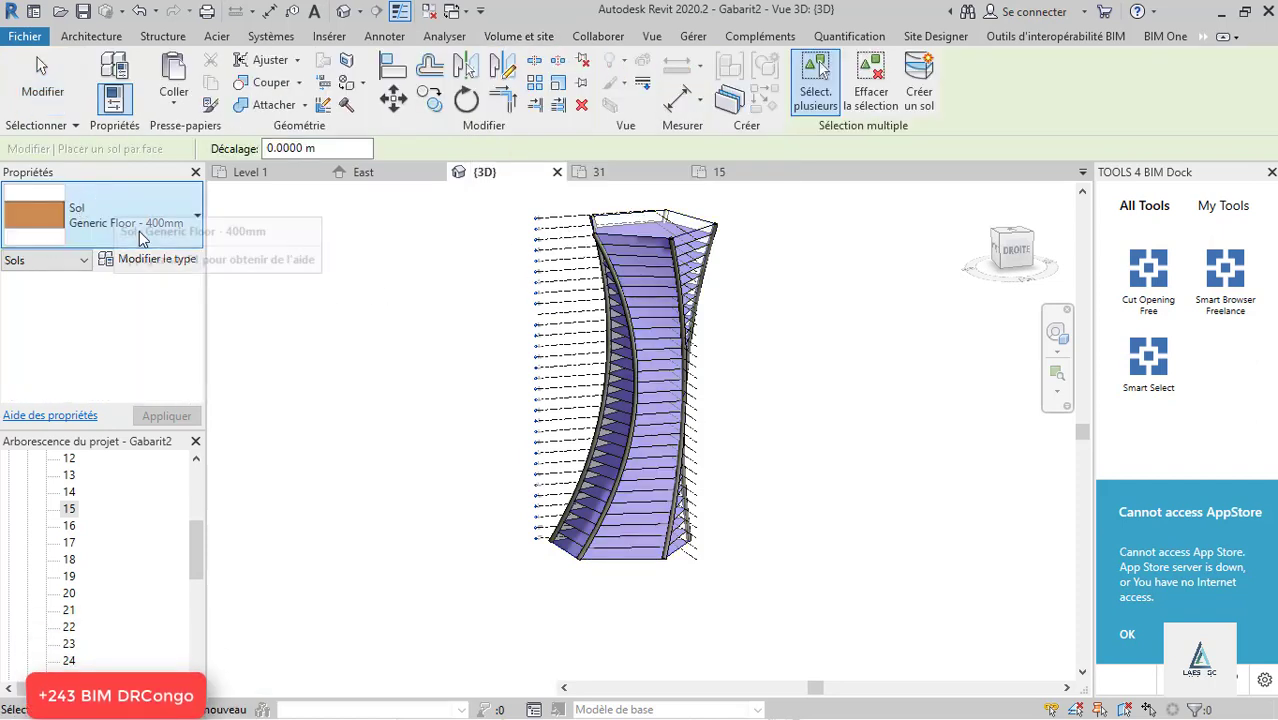
{"action": "left_click", "coordinate": [80, 206]}
{"action": "left_click", "coordinate": [143, 343]}
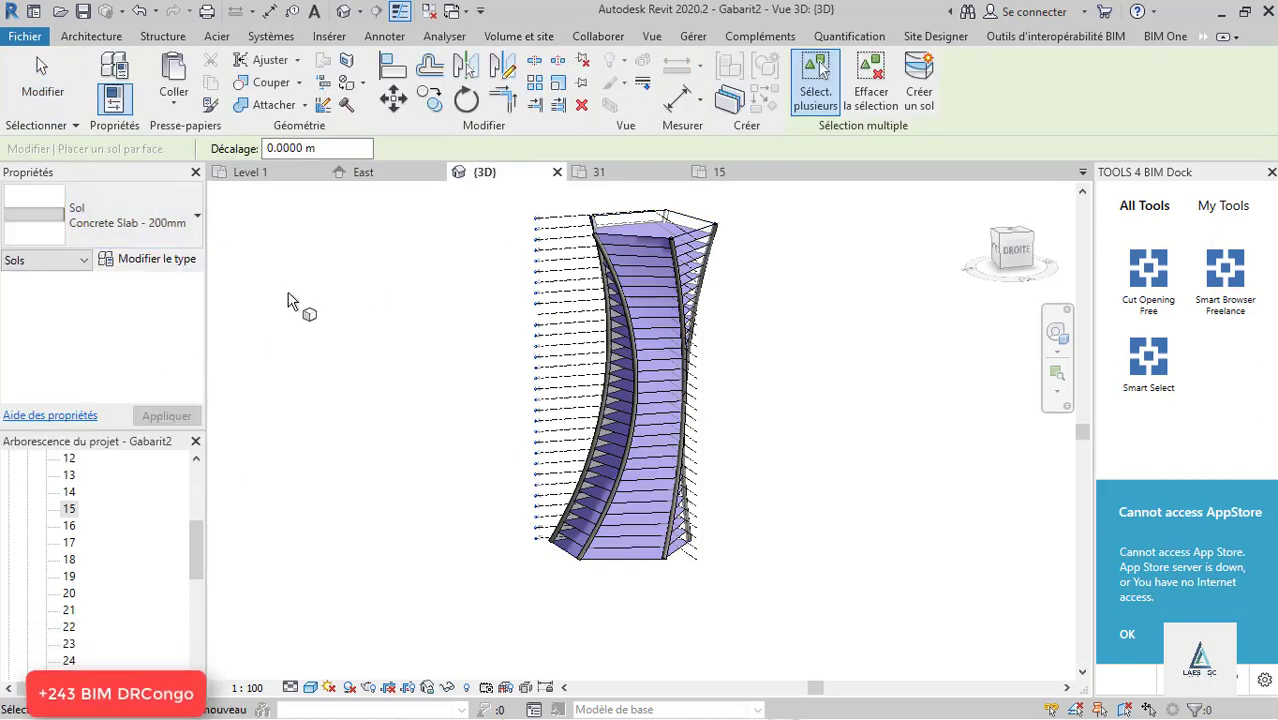
{"action": "left_click_drag", "start_coordinate": [788, 628], "coordinate": [450, 233]}
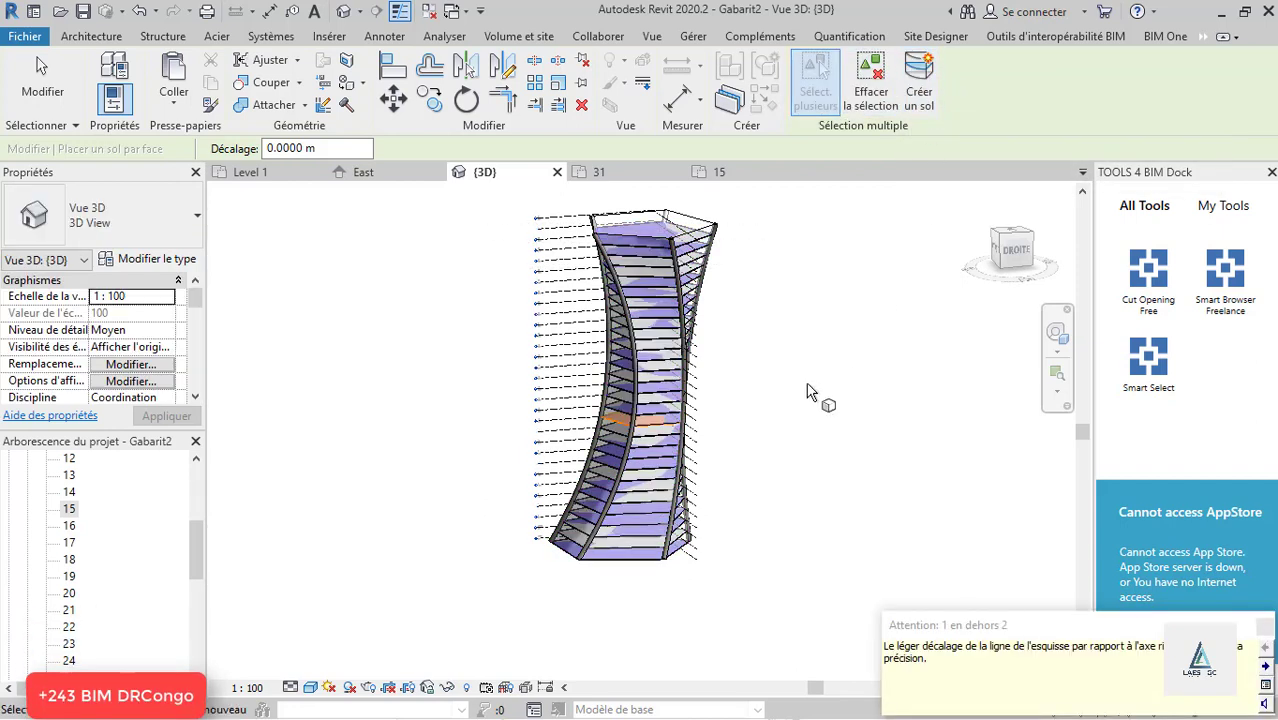
{"action": "left_click", "coordinate": [1259, 626]}
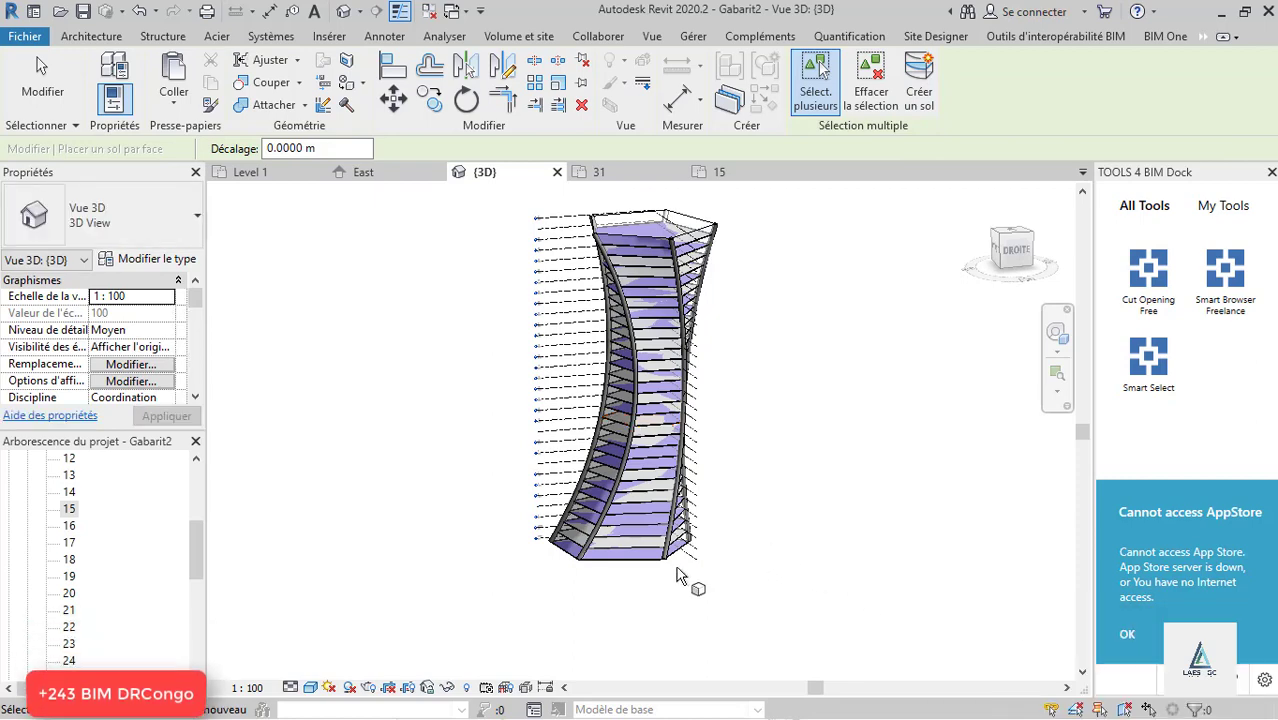
Step: Start a curtain system by face and duplicate its 1500 x 3000mm type as "1500 x 3000mm 2"
{"action": "scroll", "coordinate": [680, 578], "scroll_direction": "up", "scroll_amount": 2}
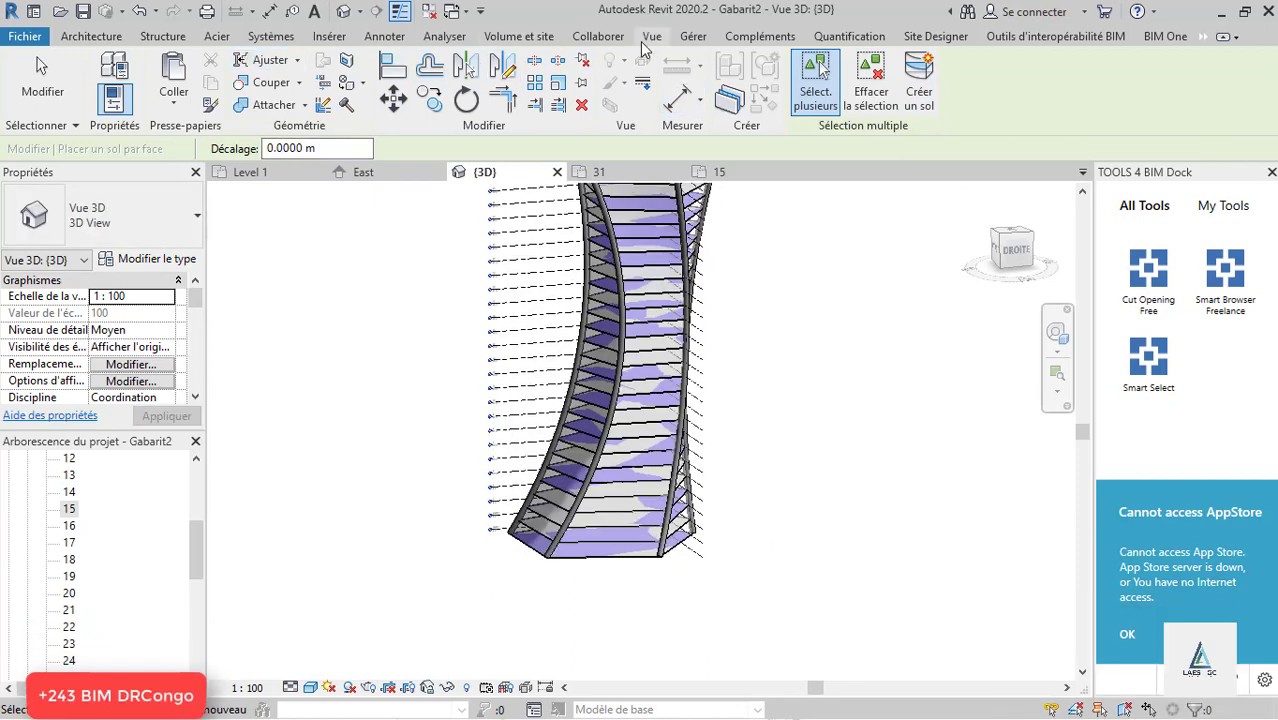
{"action": "left_click", "coordinate": [507, 40]}
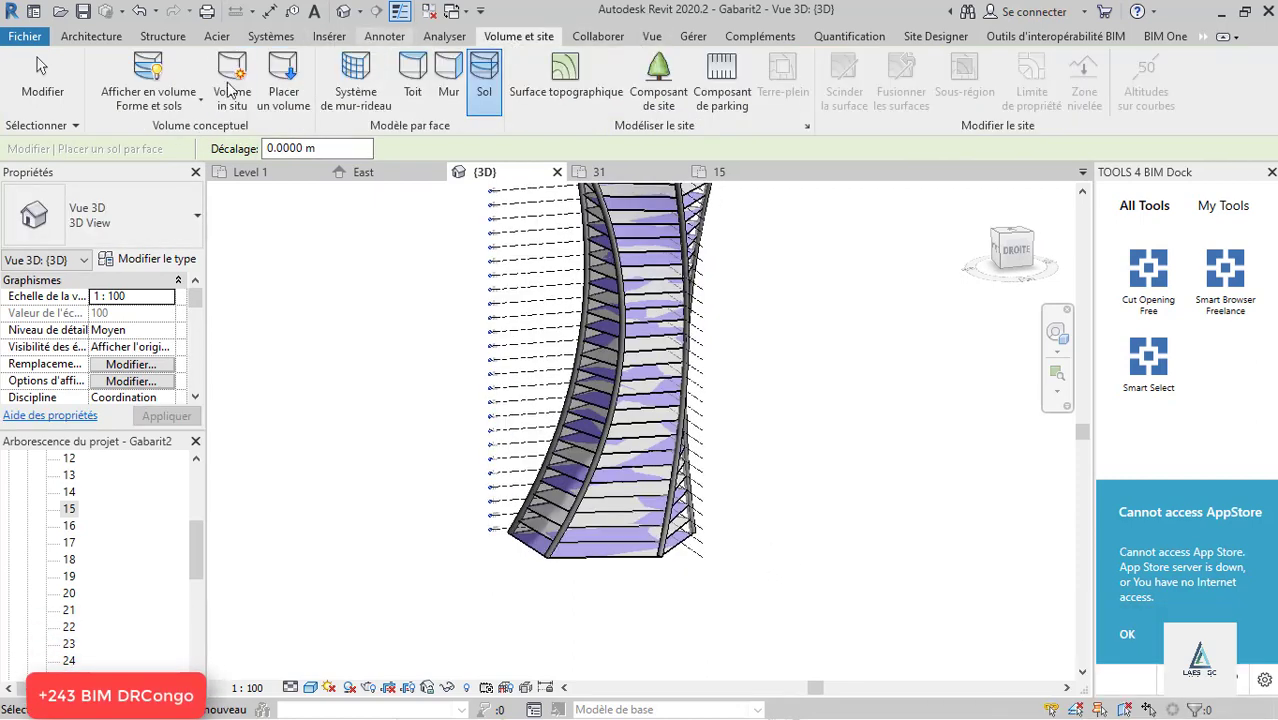
{"action": "left_click", "coordinate": [356, 85]}
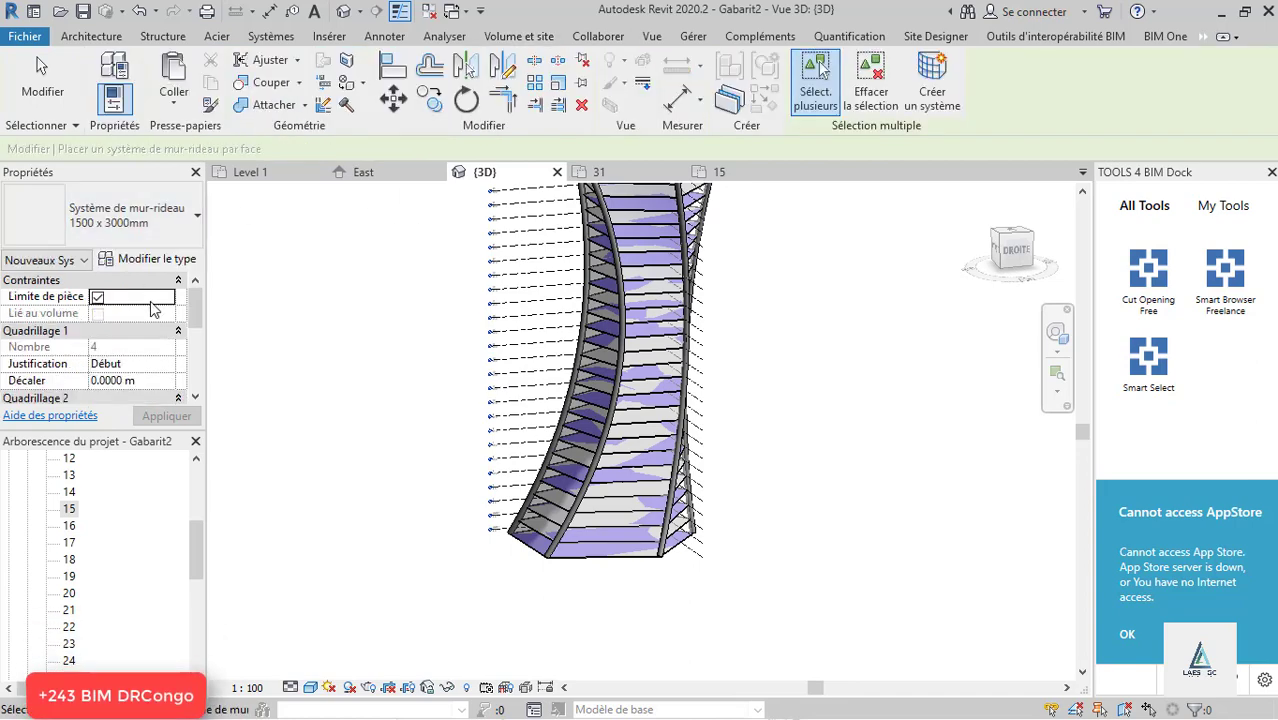
{"action": "left_click", "coordinate": [165, 264]}
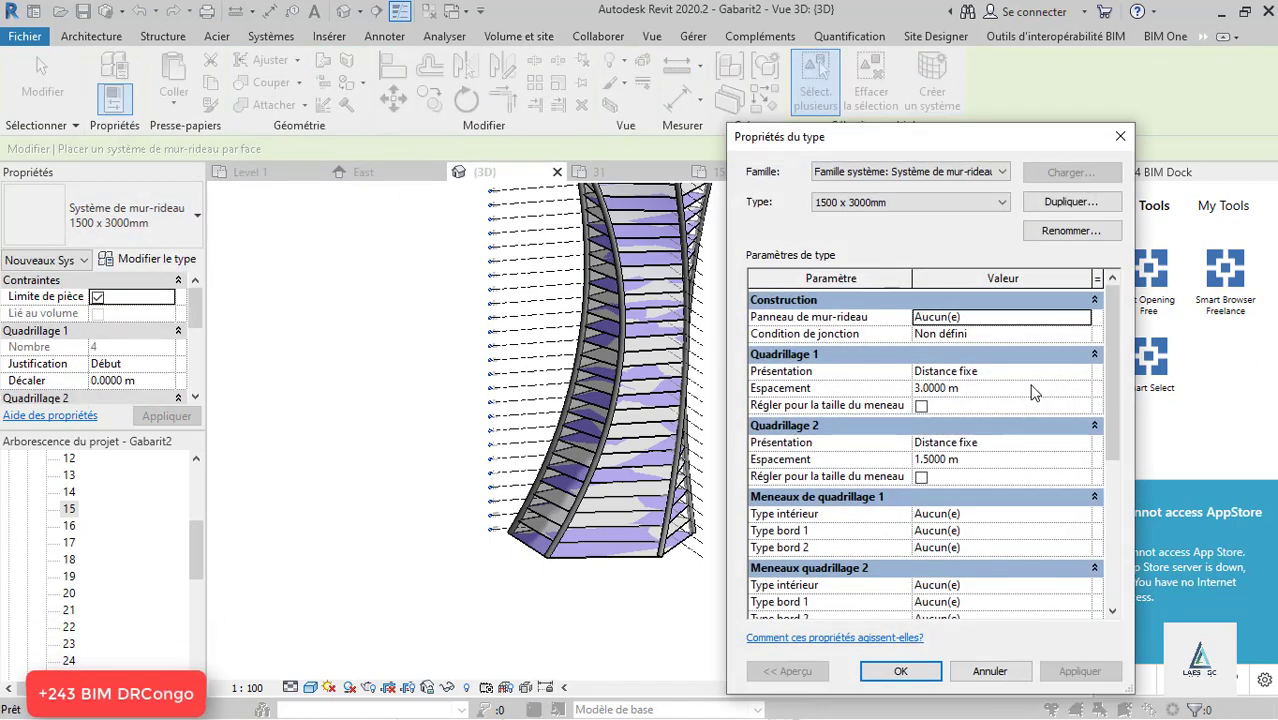
{"action": "left_click", "coordinate": [1070, 202]}
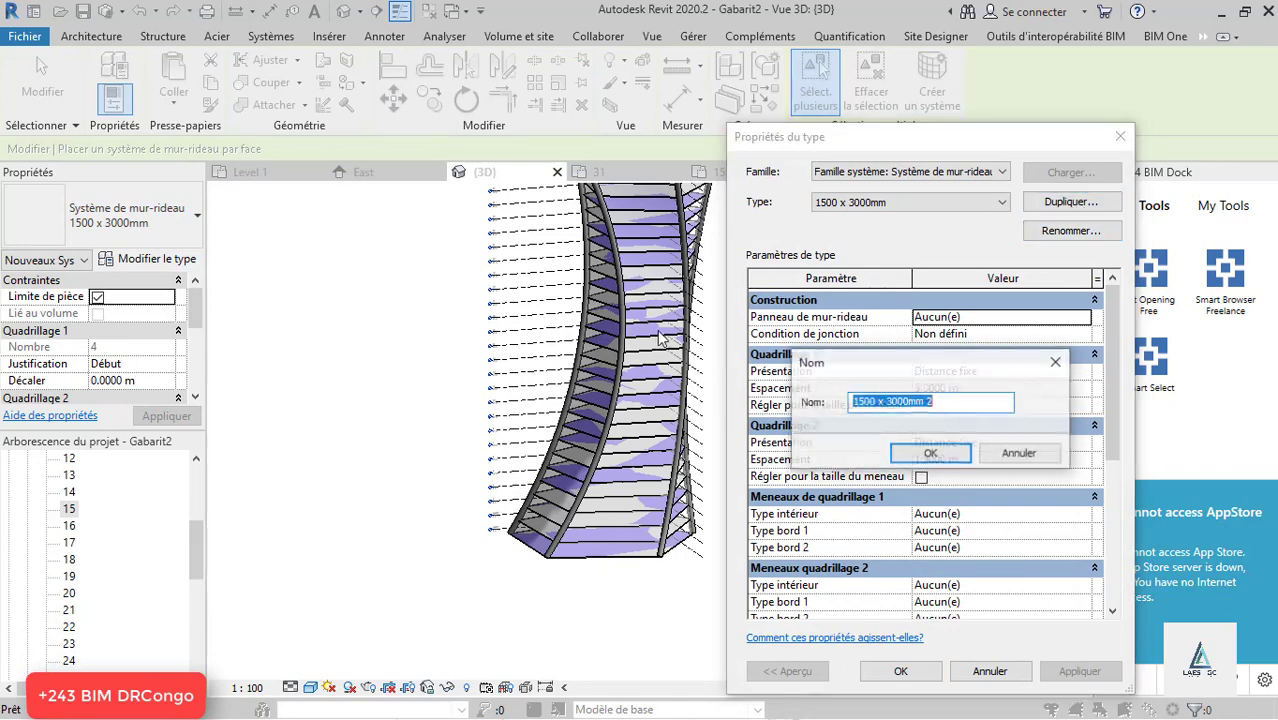
{"action": "left_click_drag", "start_coordinate": [933, 402], "coordinate": [900, 403]}
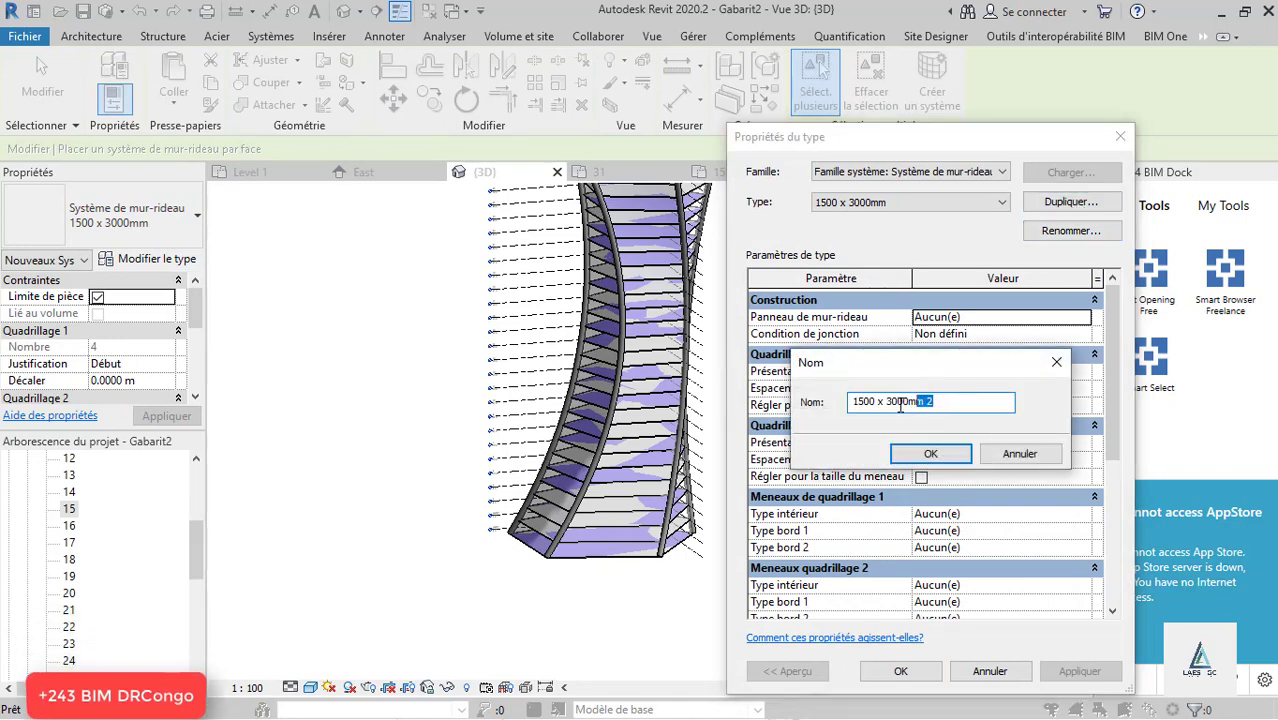
{"action": "left_click", "coordinate": [932, 452]}
Step: Set the new curtain system type's Grid 1 spacing to 7 m and Grid 2 spacing to 9 m
{"action": "left_click", "coordinate": [975, 389]}
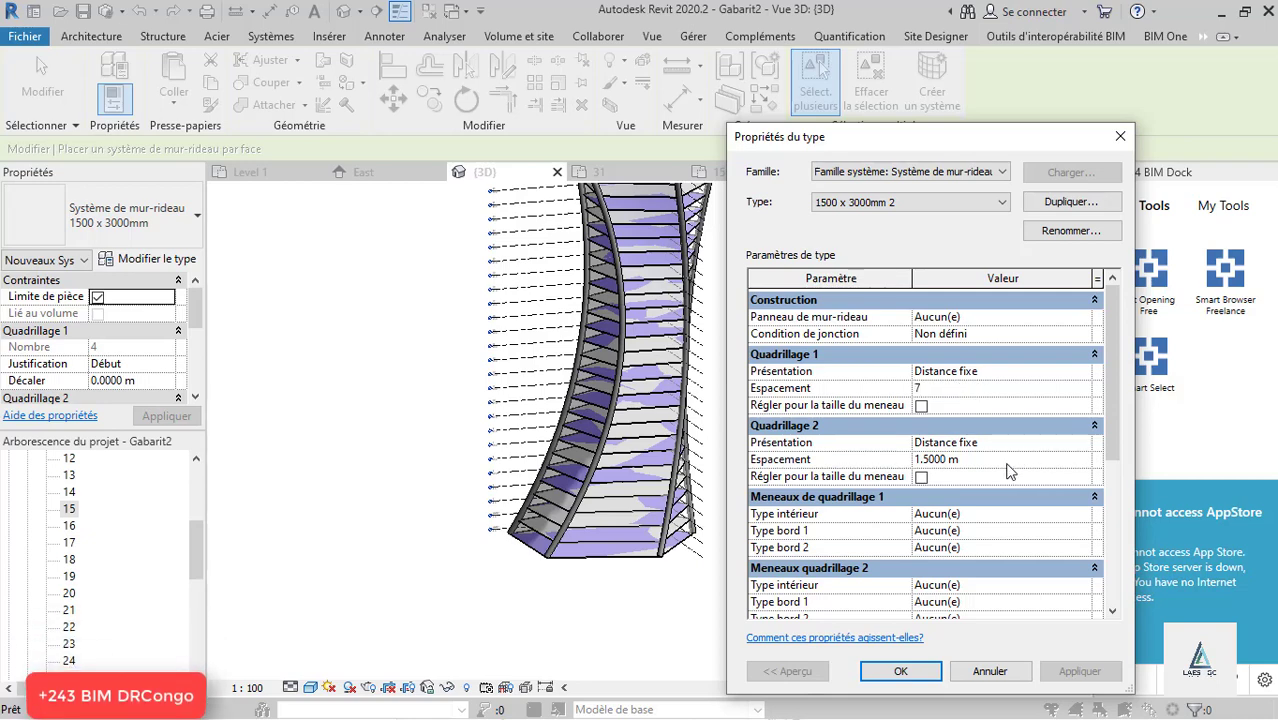
{"action": "left_click", "coordinate": [979, 459]}
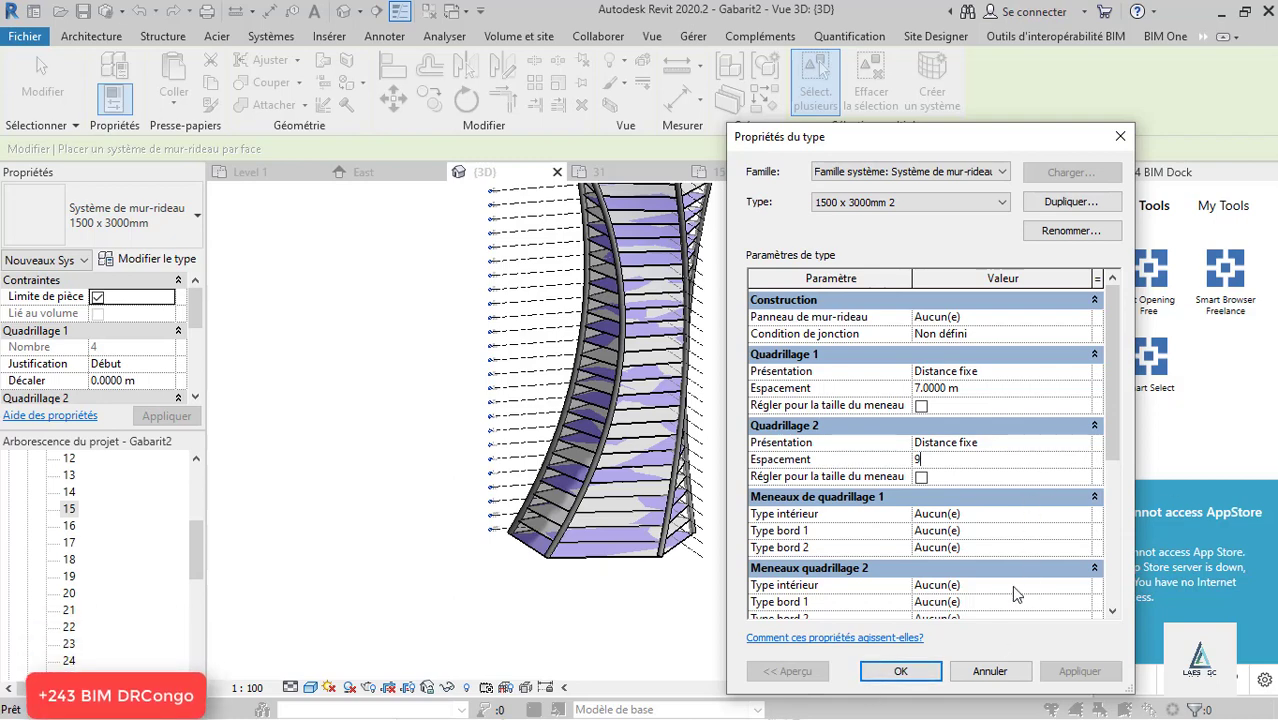
{"action": "left_click", "coordinate": [930, 671]}
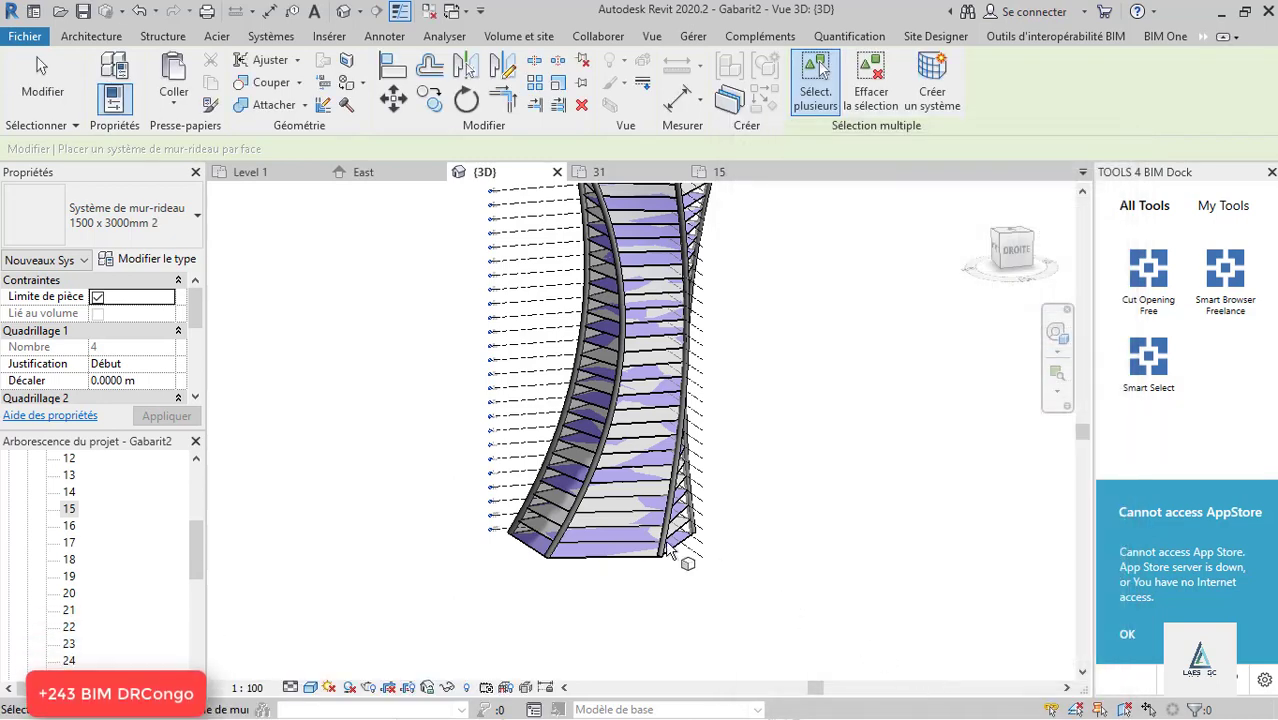
Step: Create the 1500 x 3000mm 2 curtain system on all the tower mass's faces, including the roof, and leave the command
{"action": "left_click", "coordinate": [600, 559]}
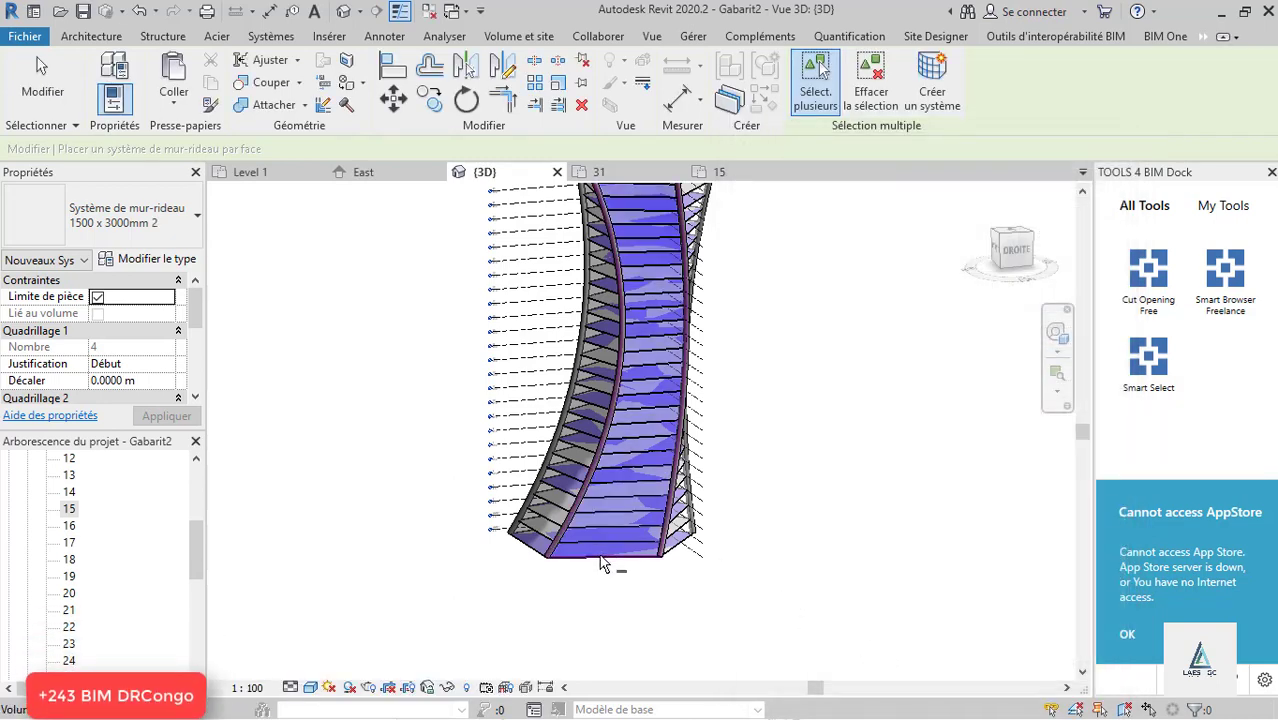
{"action": "left_click", "coordinate": [924, 94]}
{"action": "middle_click_drag", "start_coordinate": [758, 432], "coordinate": [815, 583], "text": "shift"}
{"action": "left_click_drag", "start_coordinate": [818, 578], "coordinate": [441, 226]}
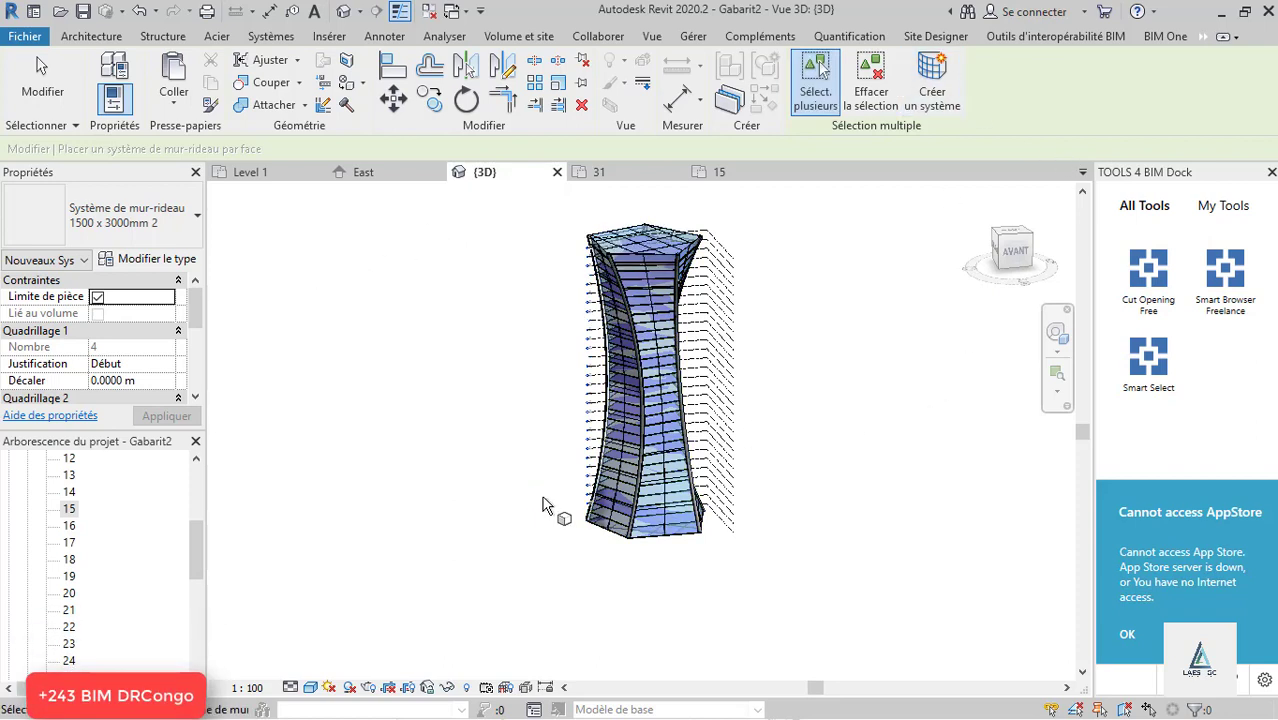
{"action": "key", "text": "Escape"}
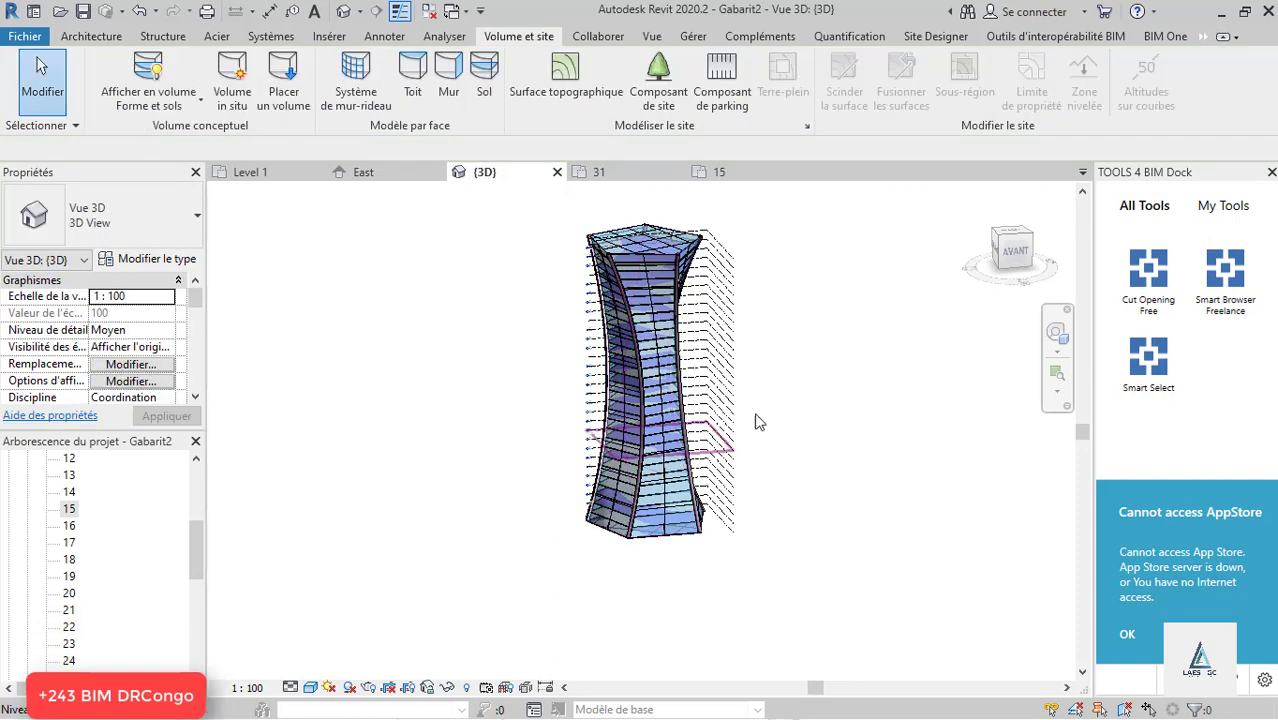
{"action": "middle_click_drag", "start_coordinate": [768, 451], "coordinate": [736, 322], "text": "shift"}
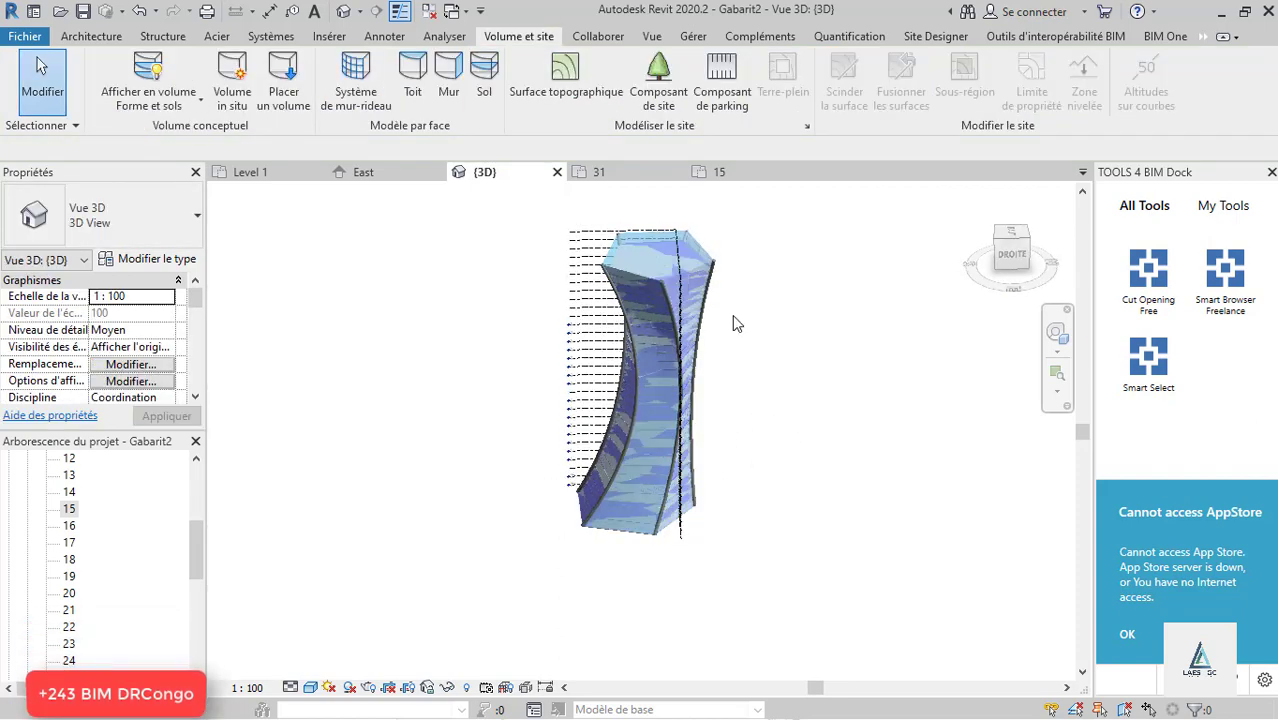
{"action": "scroll", "coordinate": [655, 300], "scroll_direction": "up", "scroll_amount": 2}
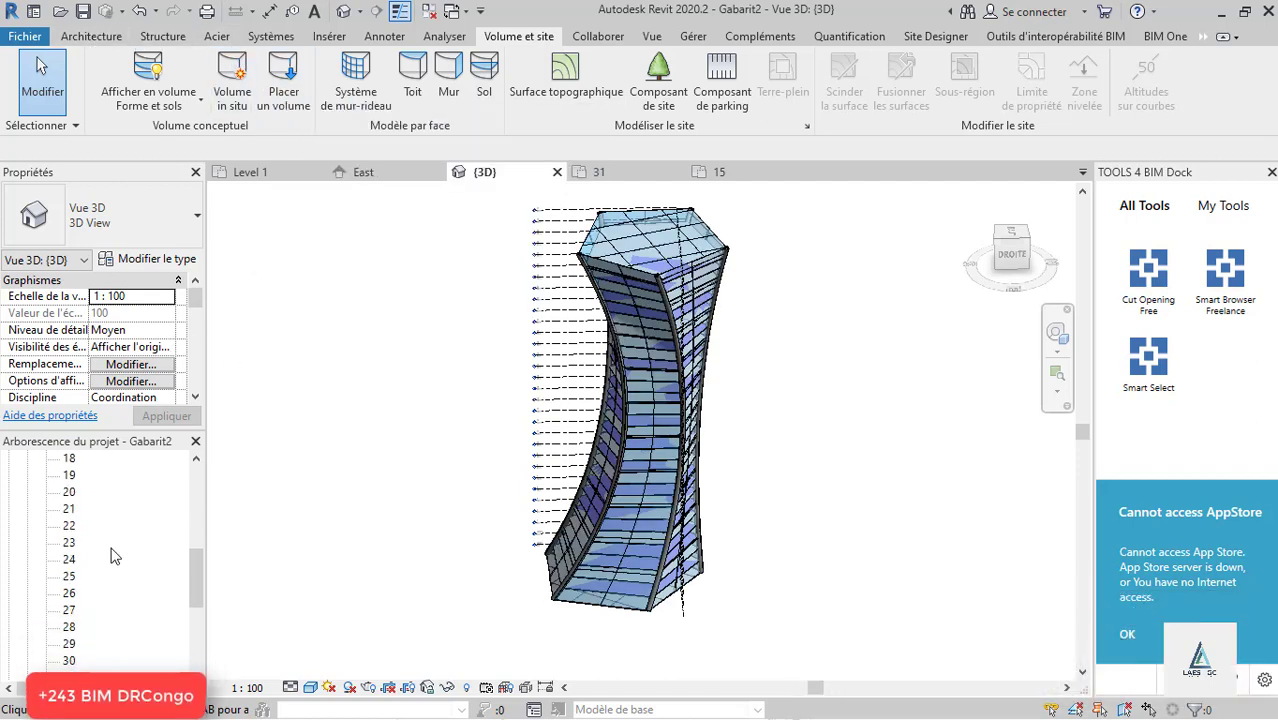
Step: In the Site plan, create a five-point toposurface of about 7176 m² around the tower at 0 m absolute elevation
{"action": "scroll", "coordinate": [112, 557], "scroll_direction": "down", "scroll_amount": 5}
{"action": "left_click", "coordinate": [72, 526]}
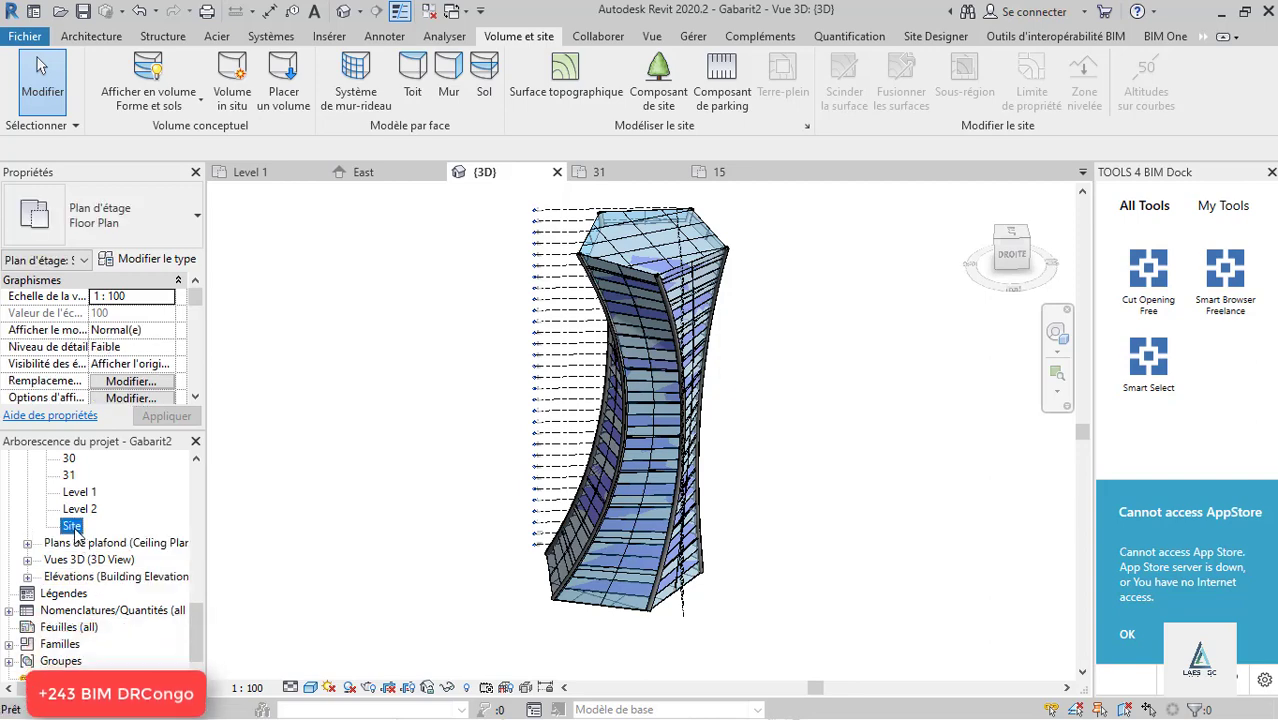
{"action": "double_click", "coordinate": [73, 527]}
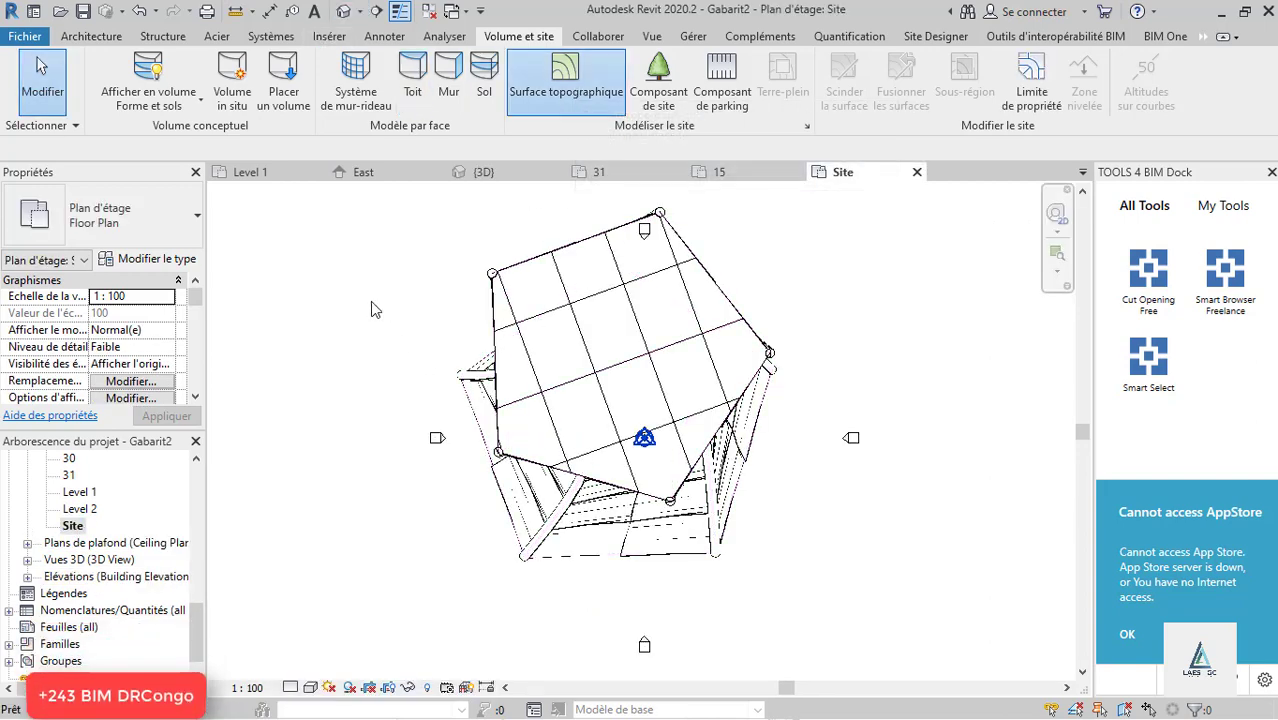
{"action": "scroll", "coordinate": [342, 240], "scroll_direction": "down", "scroll_amount": 2}
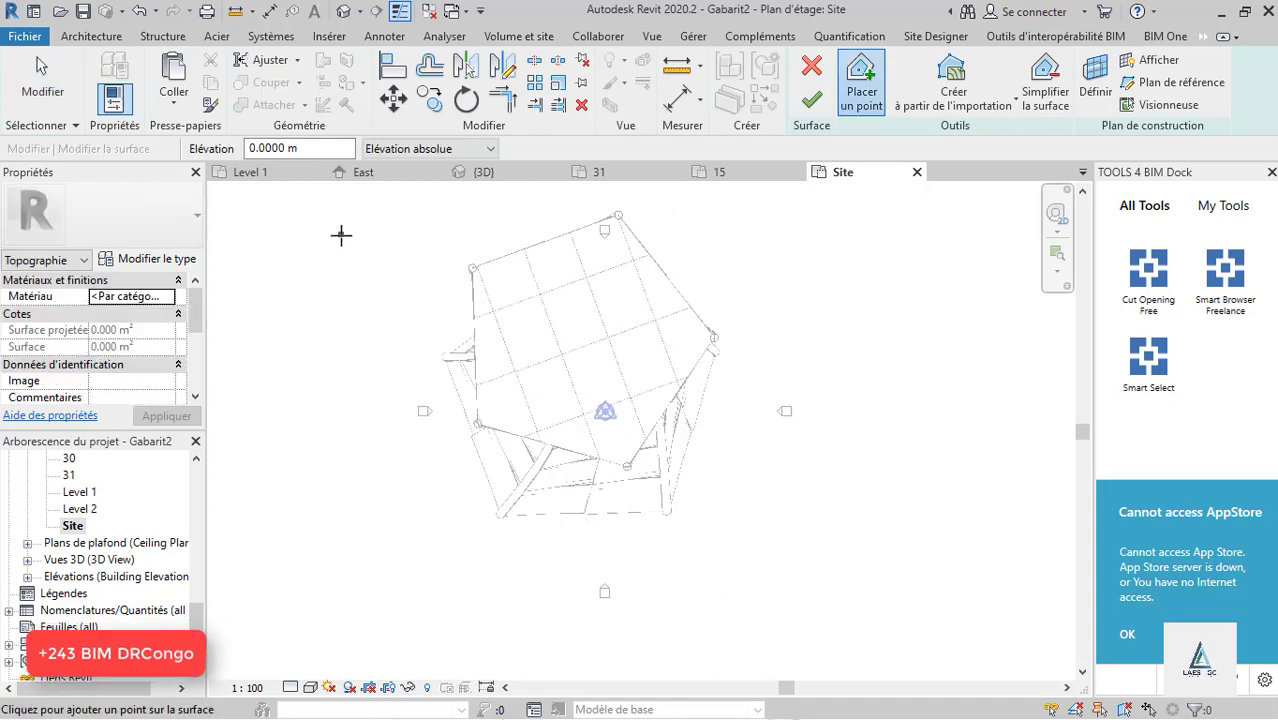
{"action": "left_click", "coordinate": [297, 481]}
{"action": "left_click", "coordinate": [755, 539]}
{"action": "left_click", "coordinate": [773, 217]}
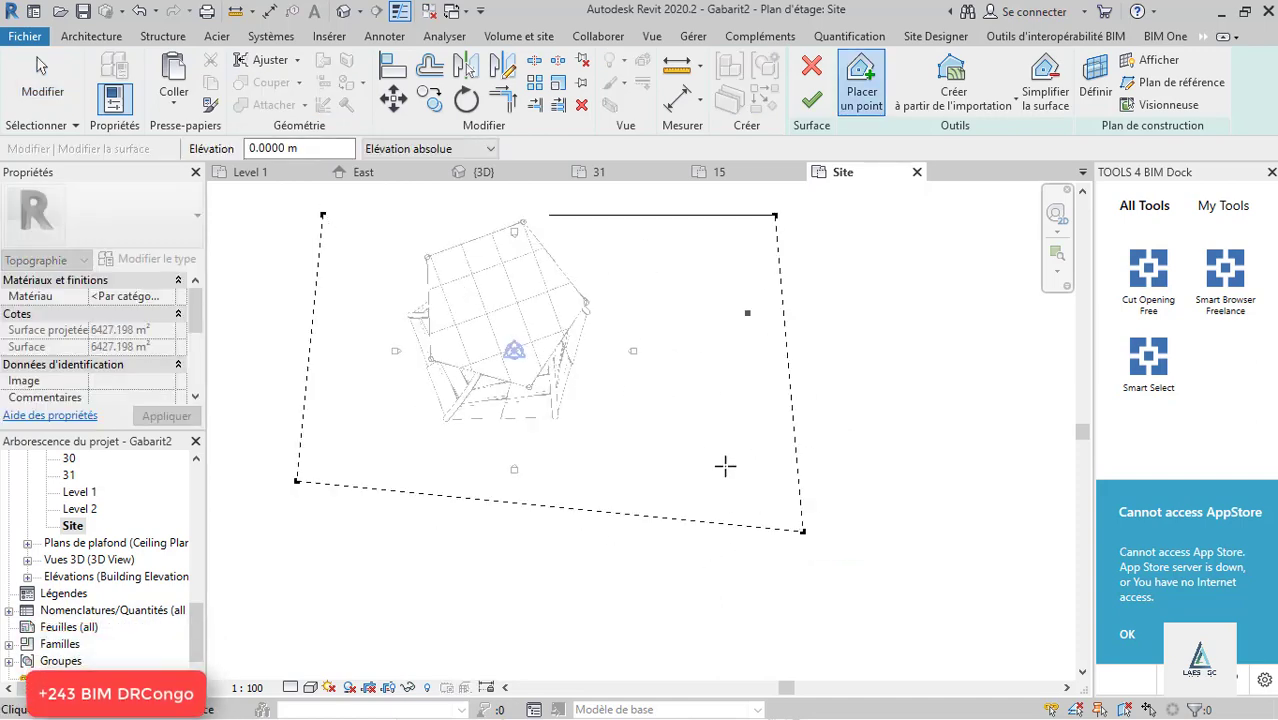
{"action": "scroll", "coordinate": [730, 490], "scroll_direction": "down", "scroll_amount": 2}
{"action": "left_click", "coordinate": [564, 268]}
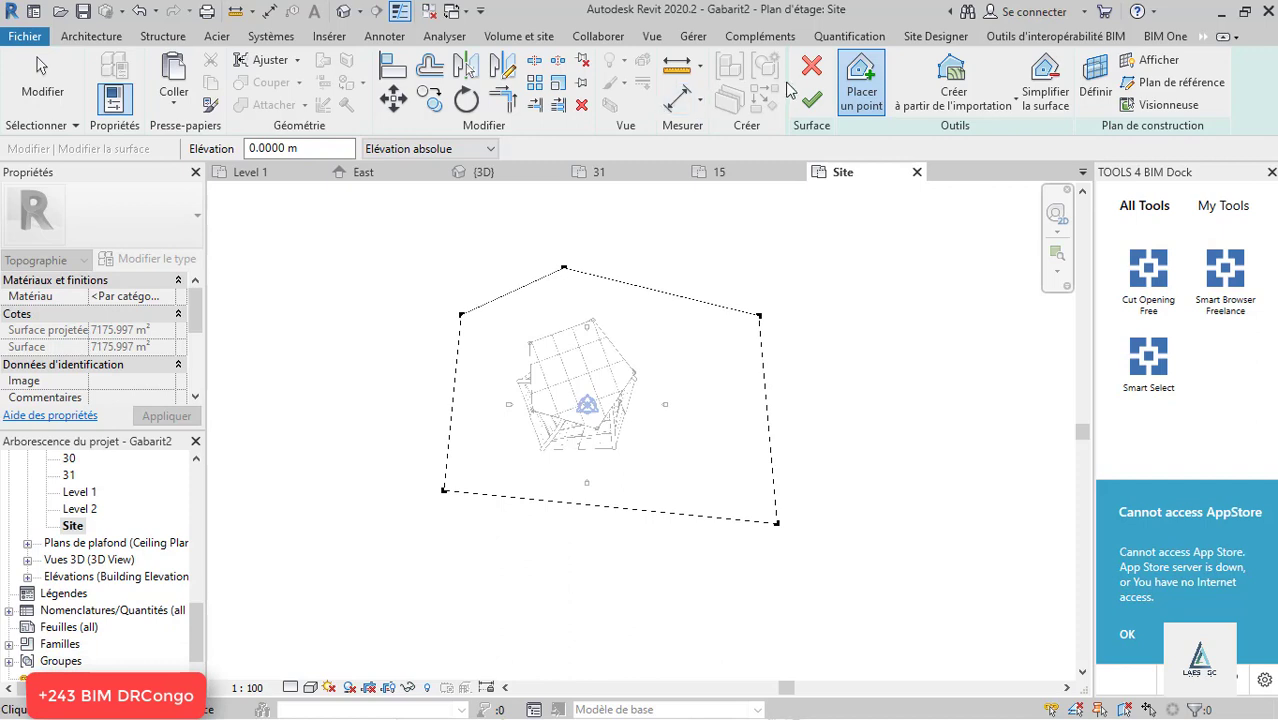
{"action": "left_click", "coordinate": [811, 98]}
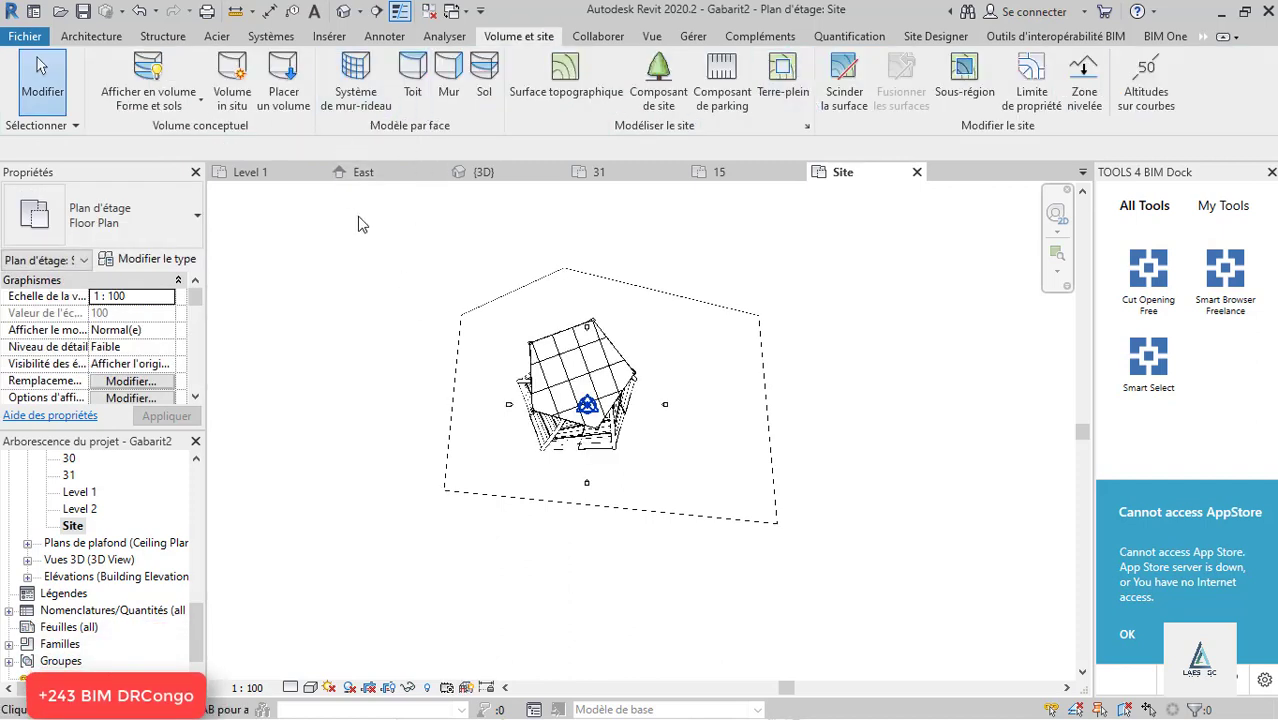
Step: Place a perspective camera 1.75 m above Level 1 just outside the site's southeast corner, aimed northwest across the tower
{"action": "left_click", "coordinate": [359, 11]}
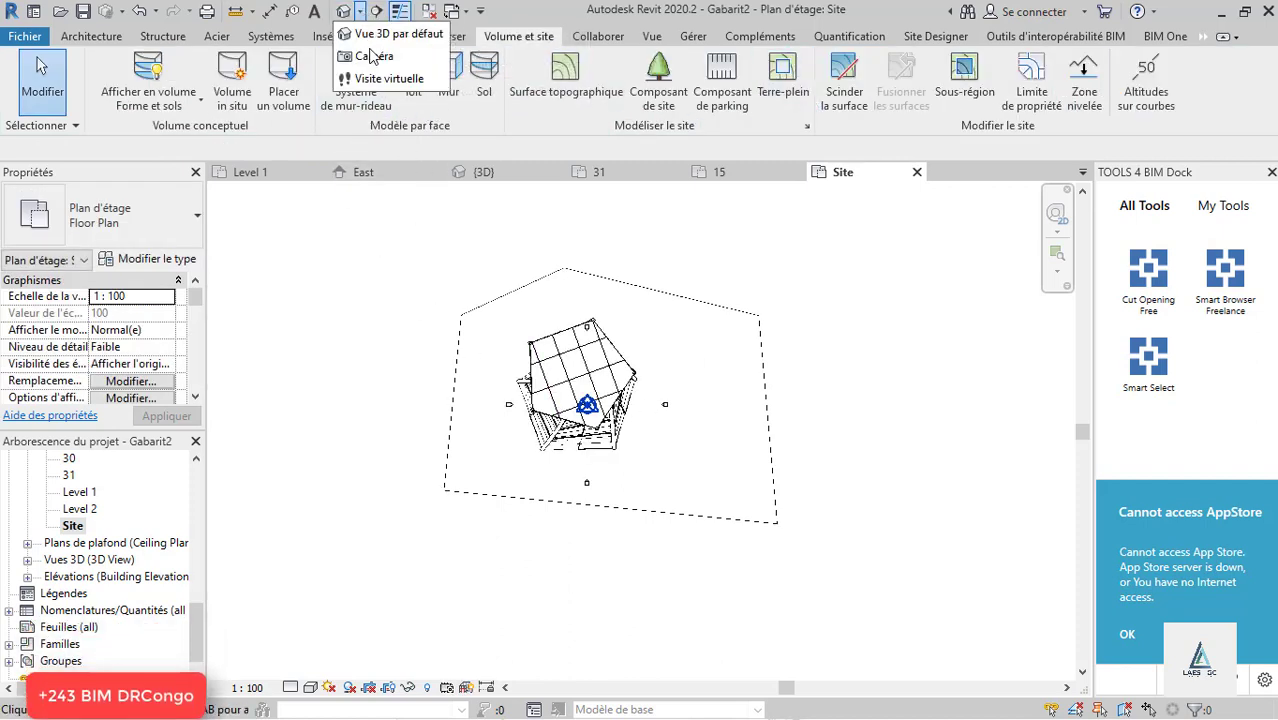
{"action": "left_click", "coordinate": [381, 57]}
{"action": "left_click", "coordinate": [811, 539]}
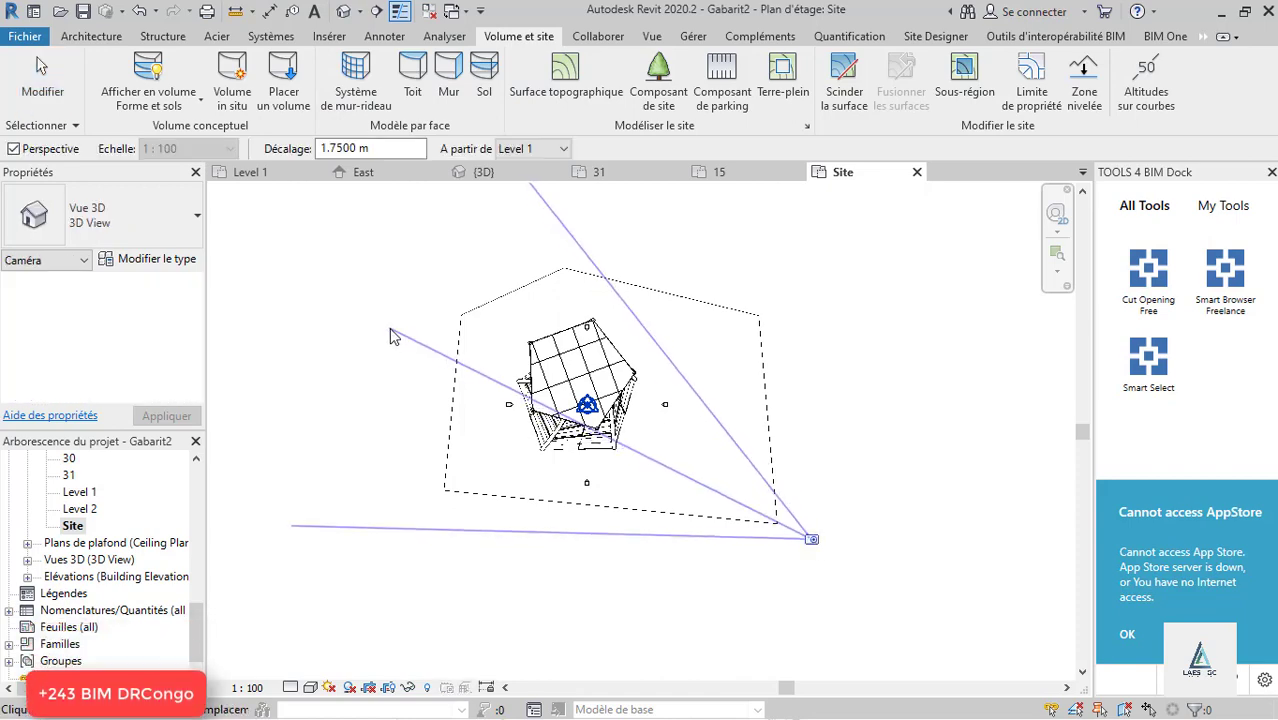
{"action": "left_click", "coordinate": [390, 335]}
Step: Enlarge the camera view's crop region to frame the whole tower and set its visual style to Ombré (shaded)
{"action": "scroll", "coordinate": [456, 553], "scroll_direction": "down", "scroll_amount": 3}
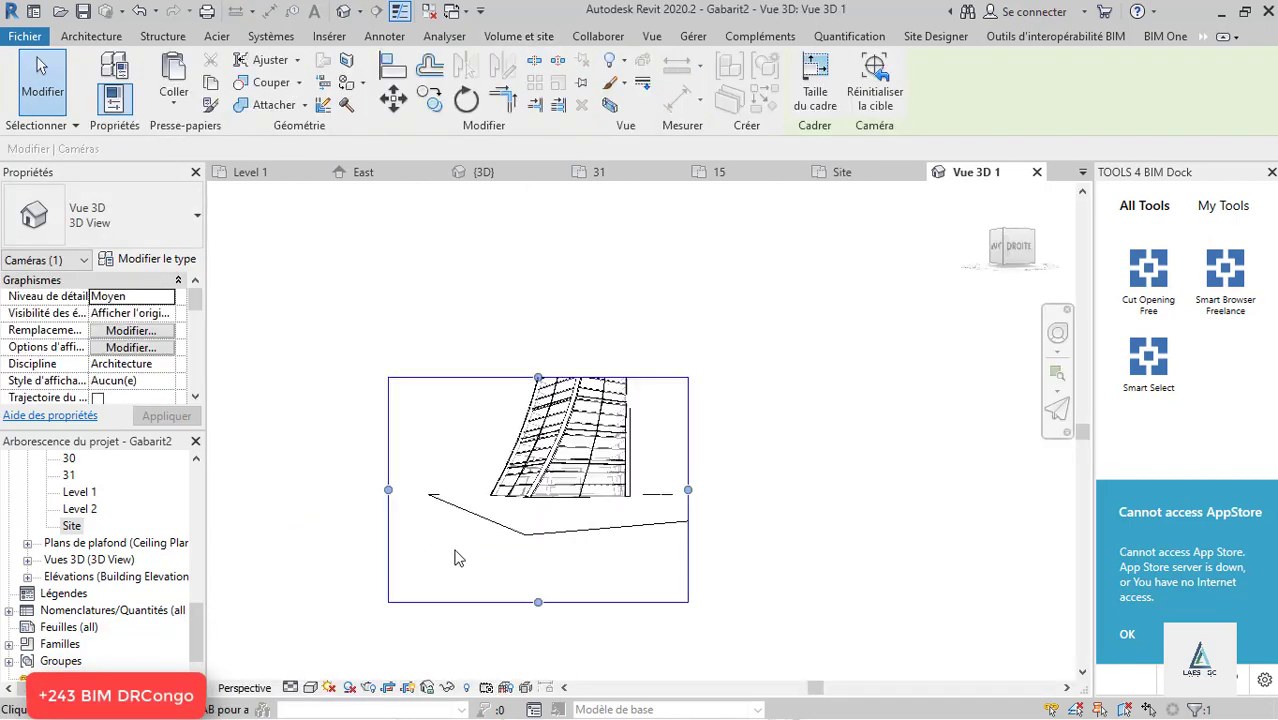
{"action": "left_click_drag", "start_coordinate": [502, 220], "coordinate": [503, 212]}
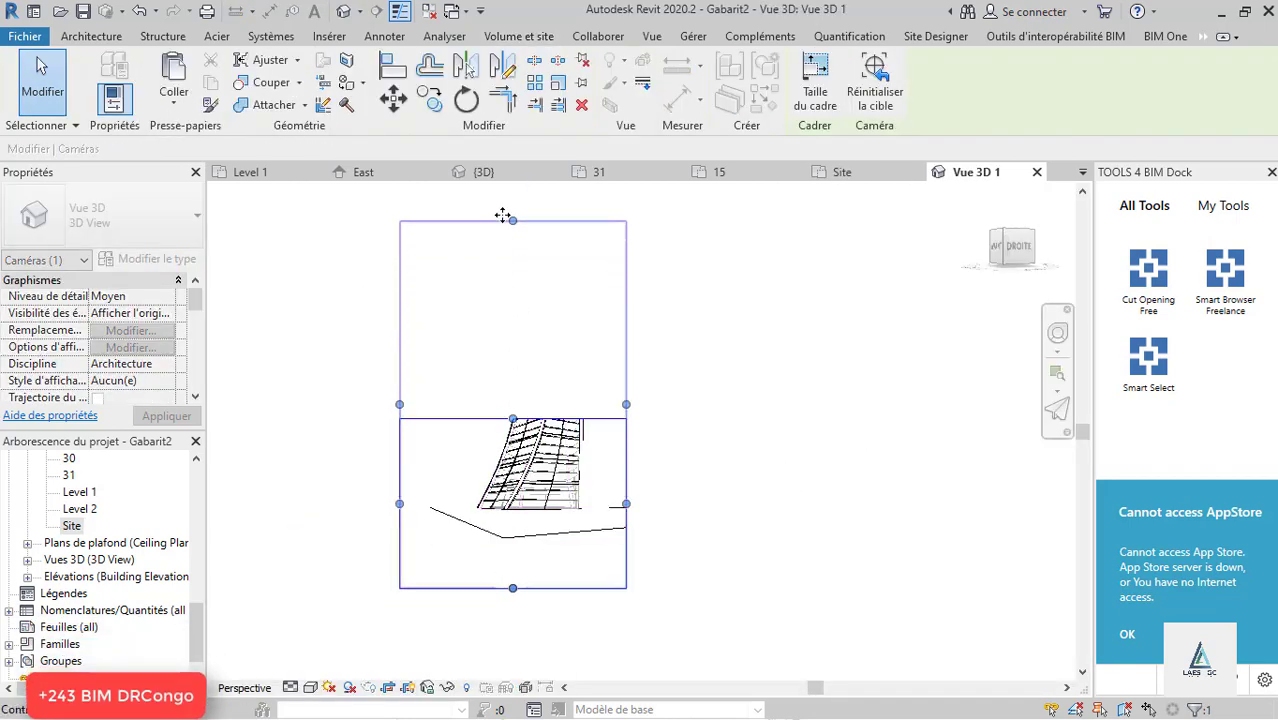
{"action": "left_click_drag", "start_coordinate": [626, 404], "coordinate": [672, 398]}
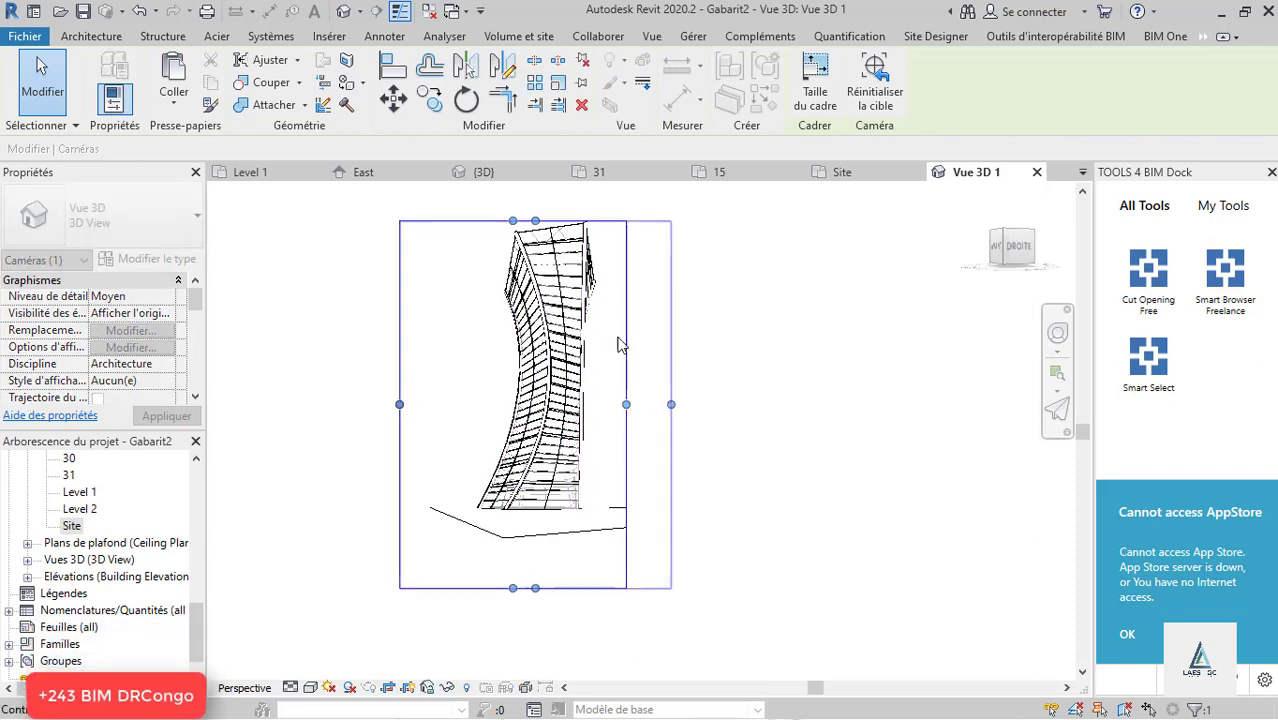
{"action": "left_click_drag", "start_coordinate": [535, 221], "coordinate": [536, 203]}
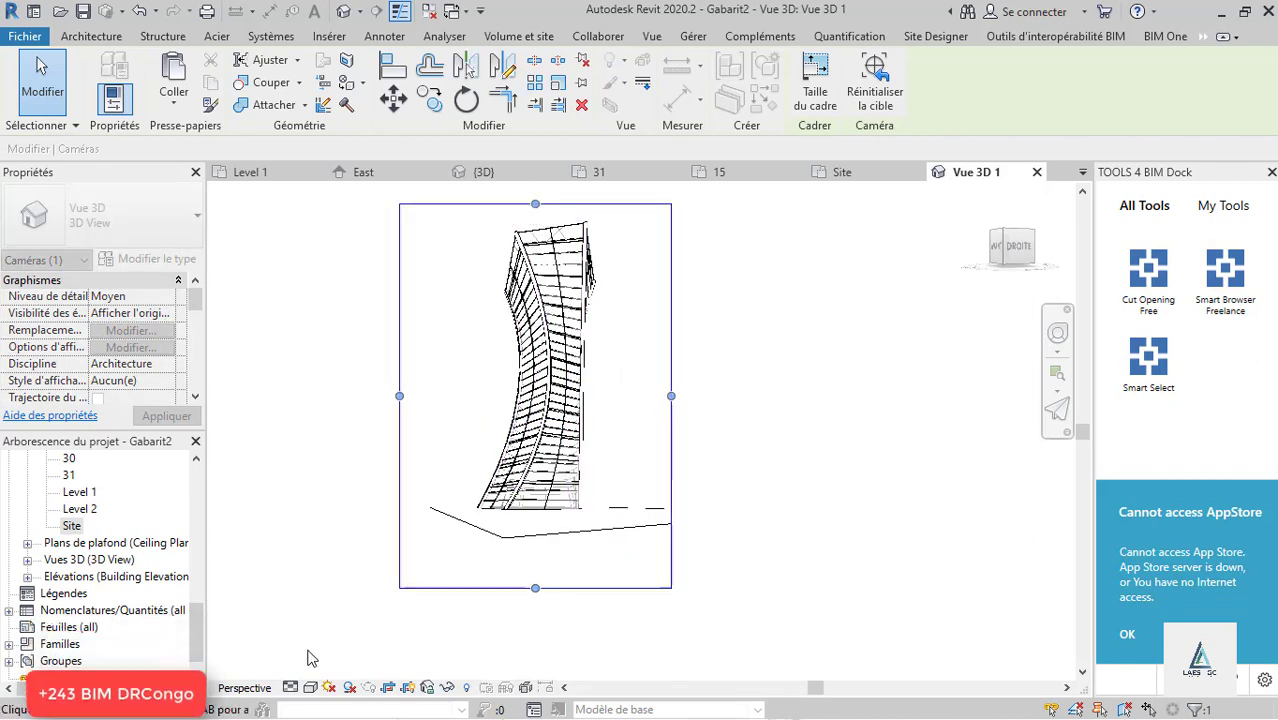
{"action": "left_click", "coordinate": [311, 688]}
{"action": "left_click", "coordinate": [342, 611]}
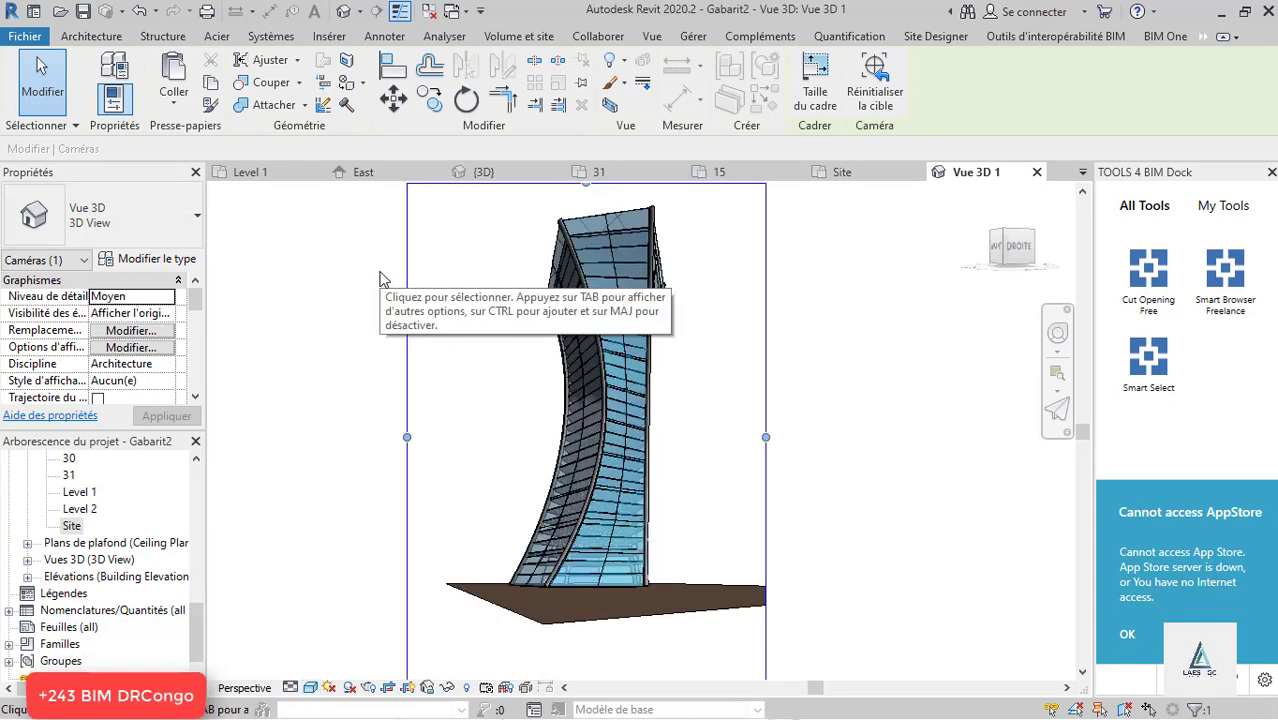
Step: Render the camera view at draft quality with exterior sun-only lighting and a few-clouds sky, then close the rendering settings
{"action": "key", "text": "r"}
{"action": "key", "text": "r"}
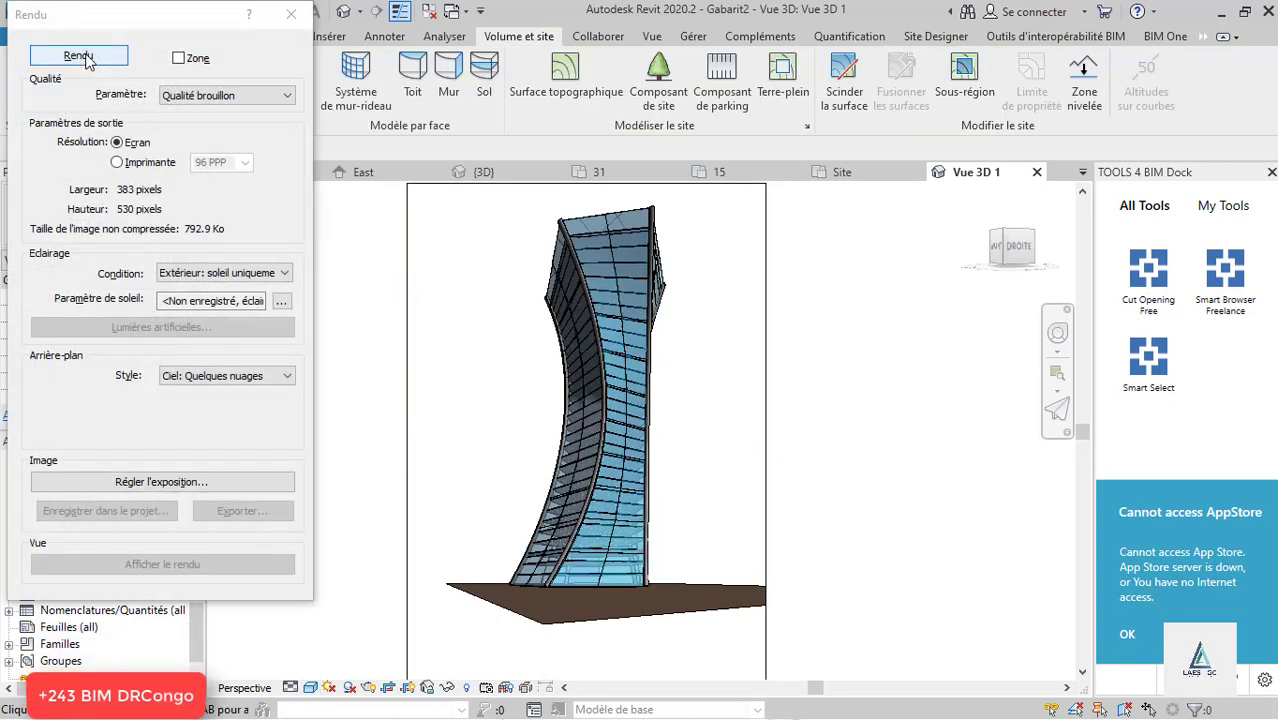
{"action": "left_click", "coordinate": [86, 60]}
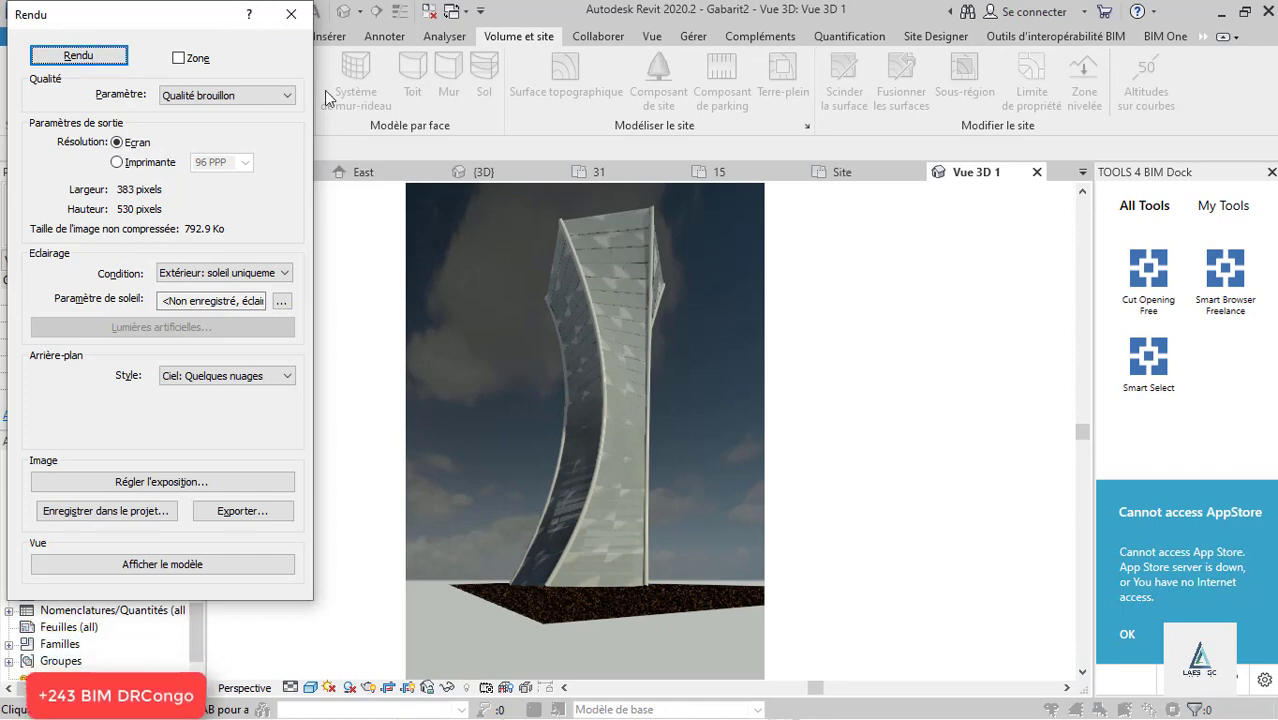
{"action": "left_click", "coordinate": [291, 16]}
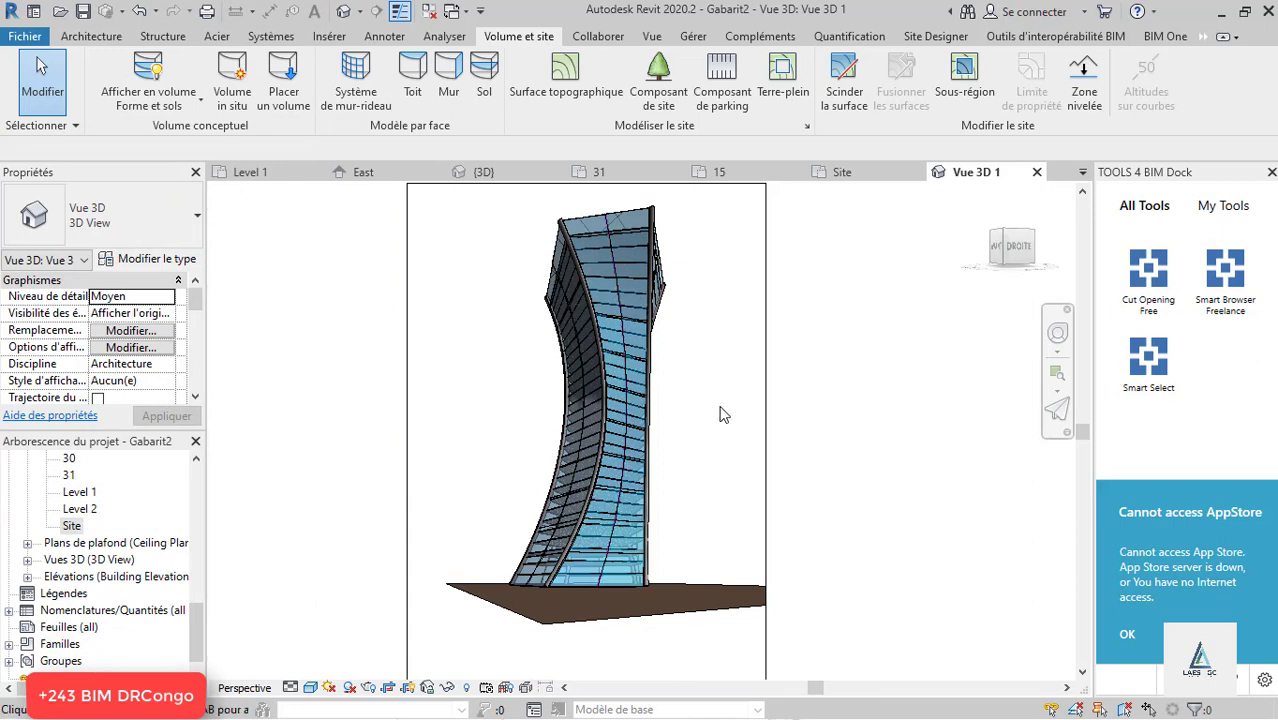
Step: Switch the mass display to Show Mass by View Settings to hide the tower's mass and mass floors
{"action": "left_click", "coordinate": [190, 102]}
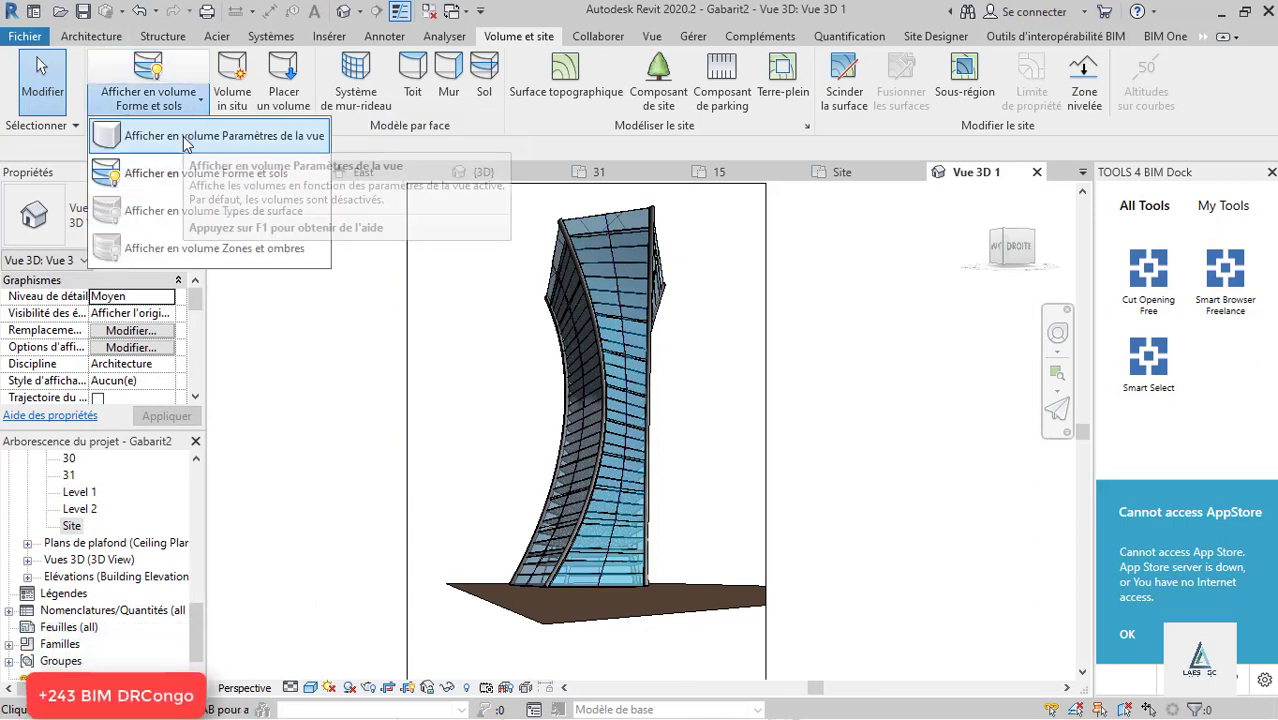
{"action": "left_click", "coordinate": [184, 137]}
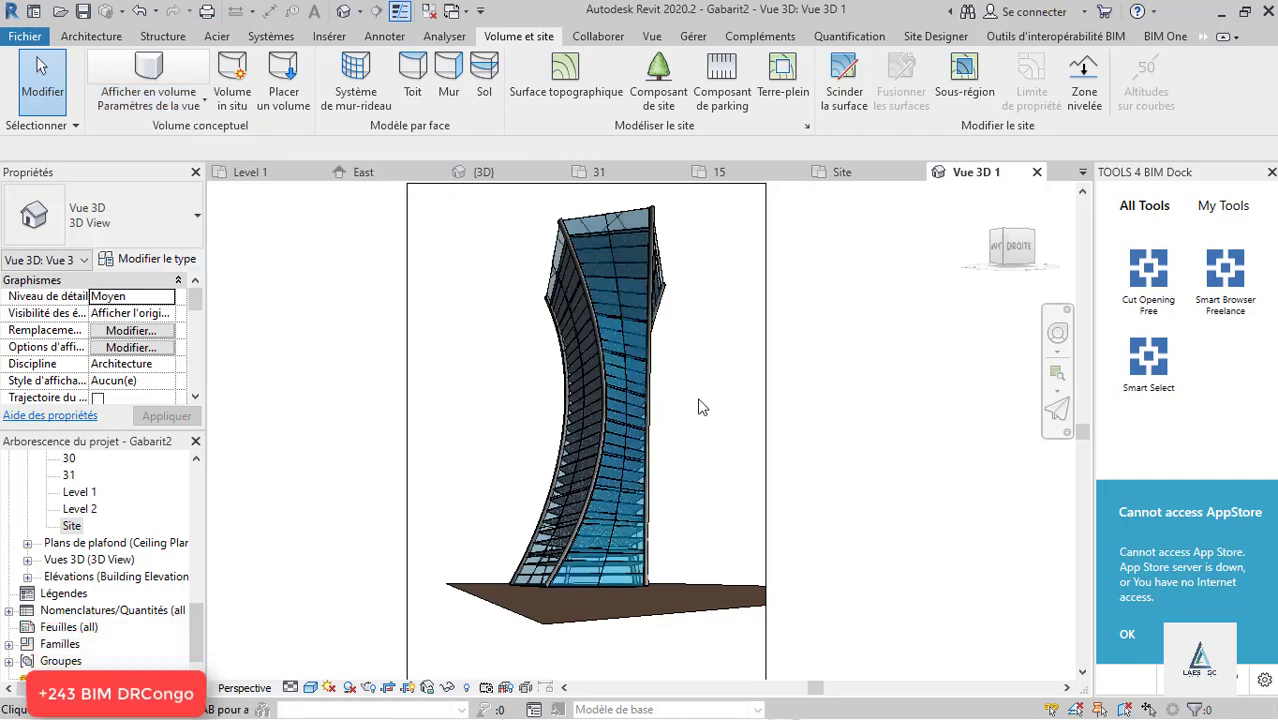
{"action": "scroll", "coordinate": [622, 572], "scroll_direction": "up", "scroll_amount": 2}
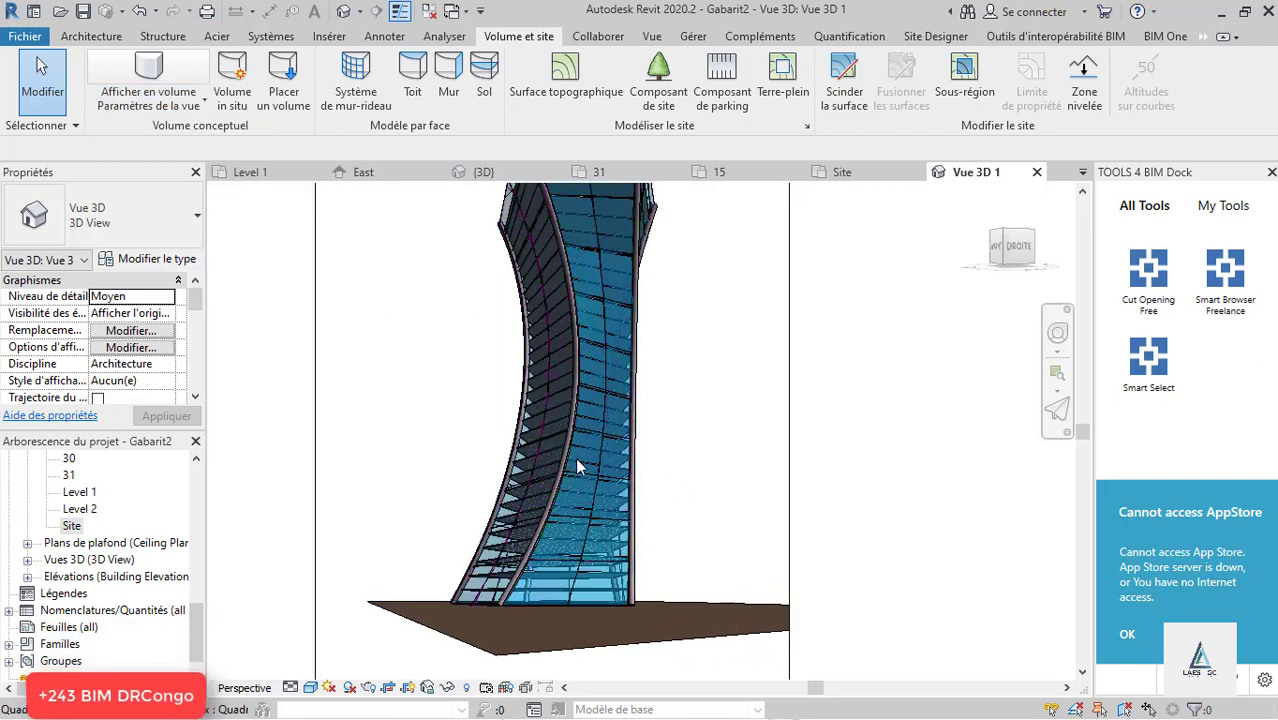
{"action": "scroll", "coordinate": [577, 467], "scroll_direction": "down", "scroll_amount": 3}
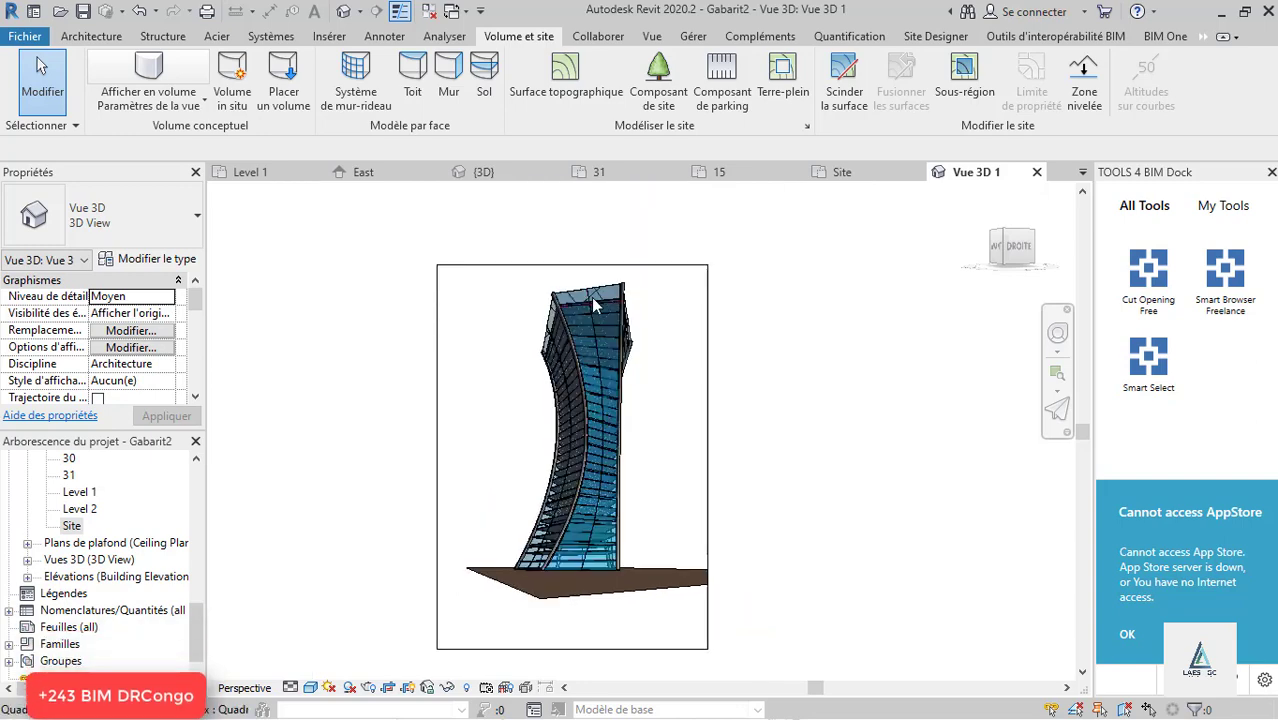
Step: Re-render the perspective camera view at draft quality with the mass hidden, inspect the rendered tower, and close the rendering settings
{"action": "key", "text": "r"}
{"action": "key", "text": "r"}
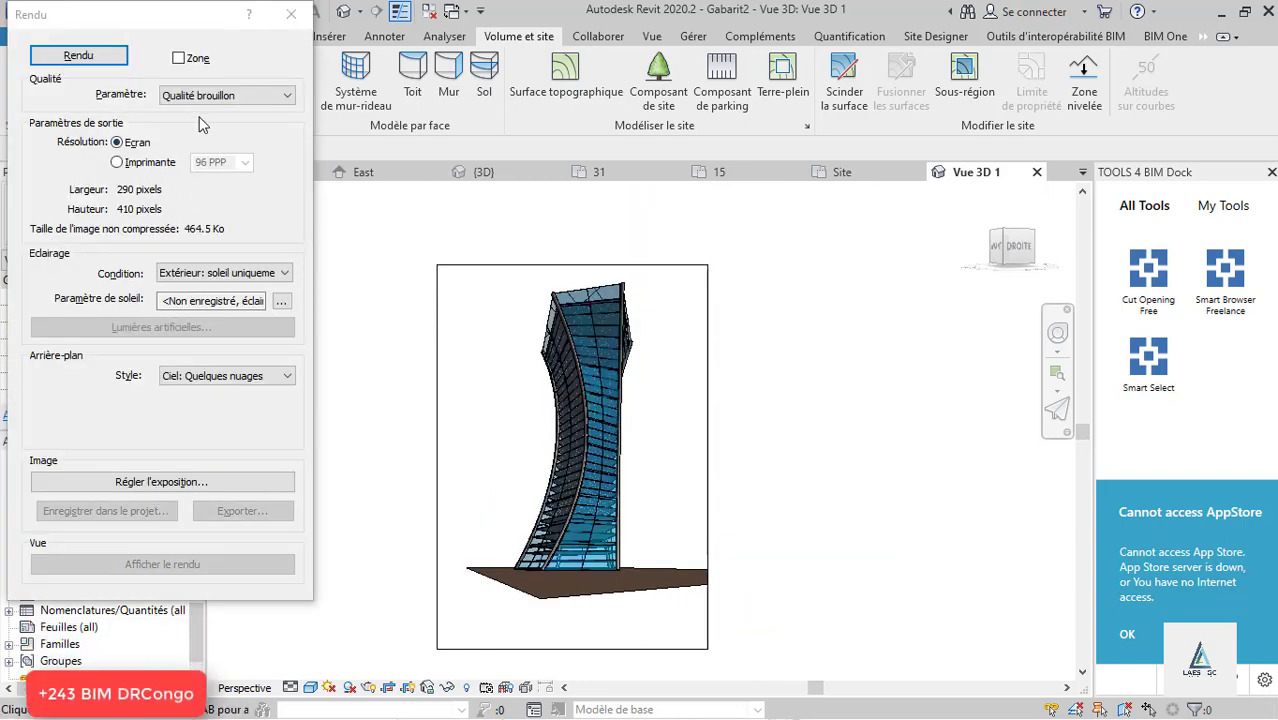
{"action": "left_click", "coordinate": [89, 58]}
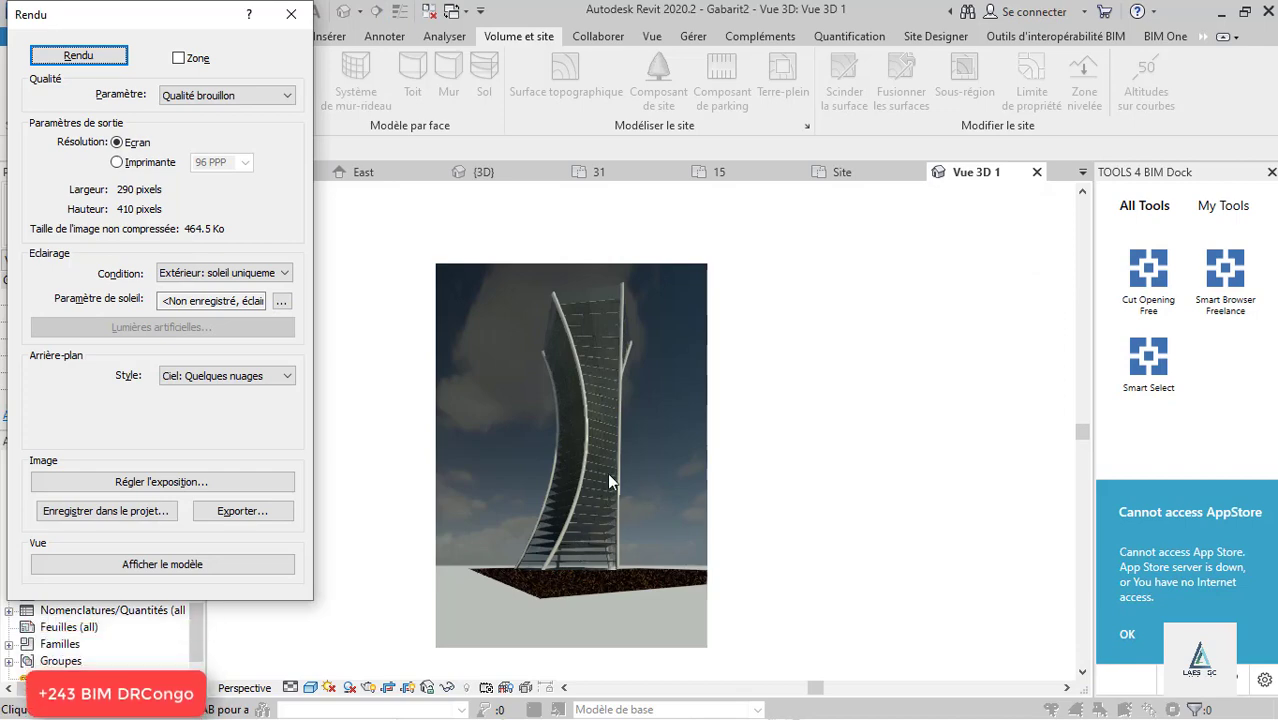
{"action": "scroll", "coordinate": [527, 455], "scroll_direction": "up", "scroll_amount": 3}
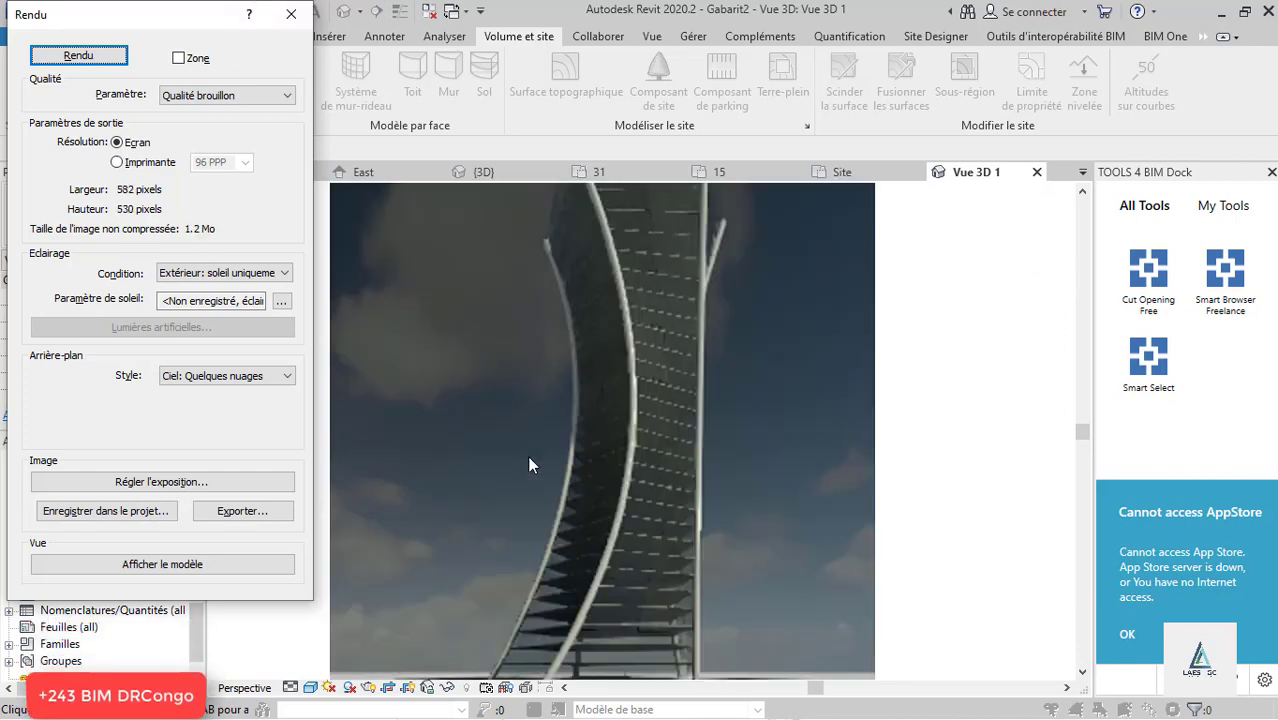
{"action": "scroll", "coordinate": [633, 428], "scroll_direction": "down", "scroll_amount": 2}
{"action": "left_click", "coordinate": [292, 13]}
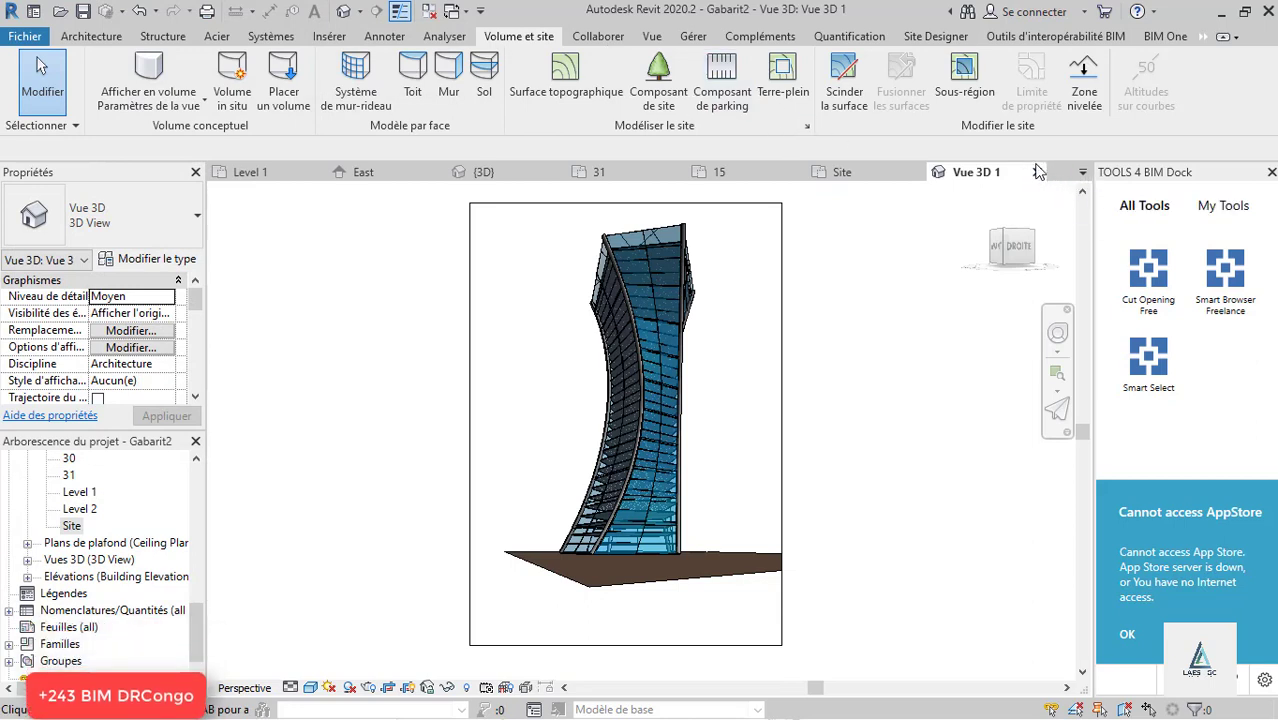
Step: Close the camera view and examine the finished tower's curtain system, corner members, base and crown from all sides in the default 3D view
{"action": "left_click", "coordinate": [1037, 173]}
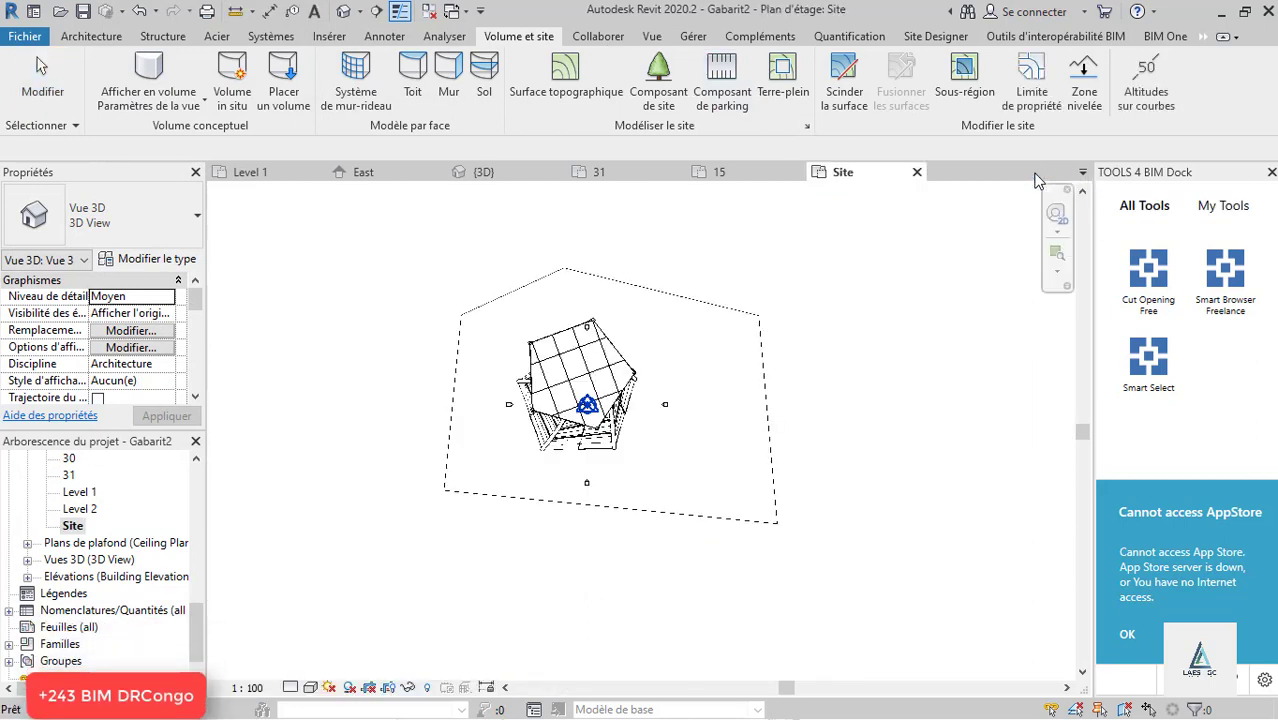
{"action": "left_click", "coordinate": [496, 174]}
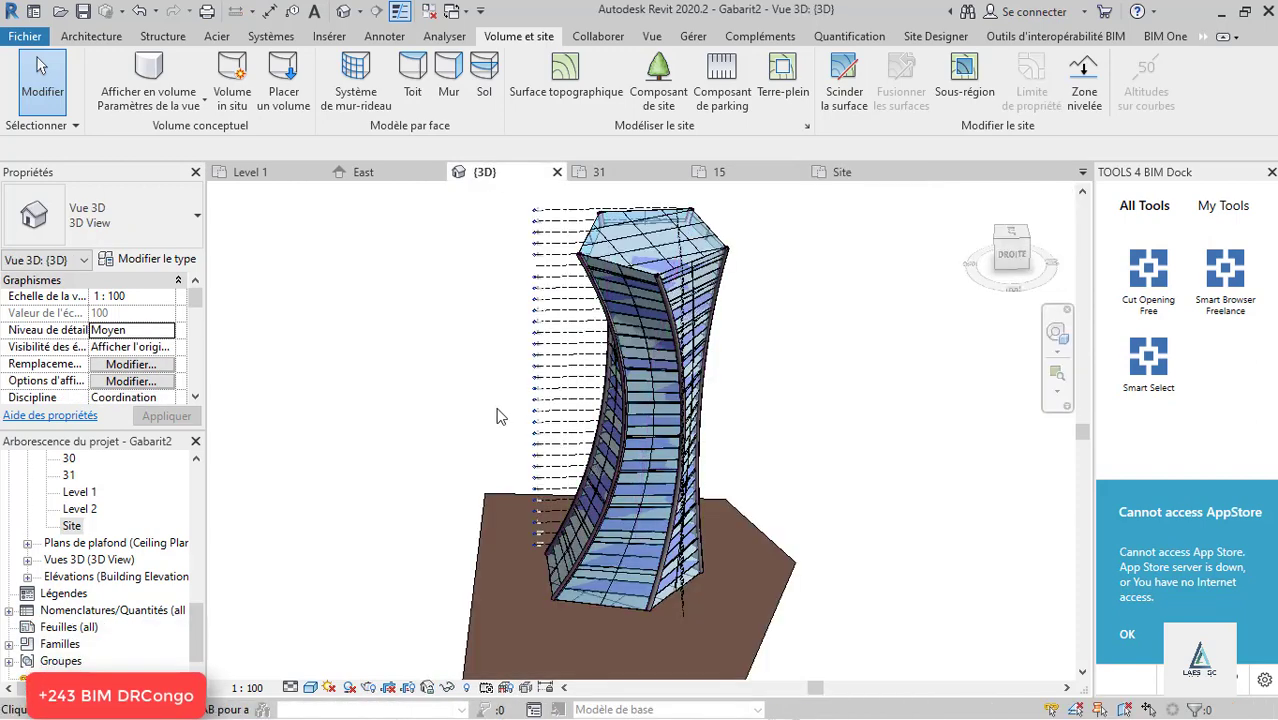
{"action": "middle_click_drag", "start_coordinate": [532, 459], "coordinate": [765, 370], "text": "shift"}
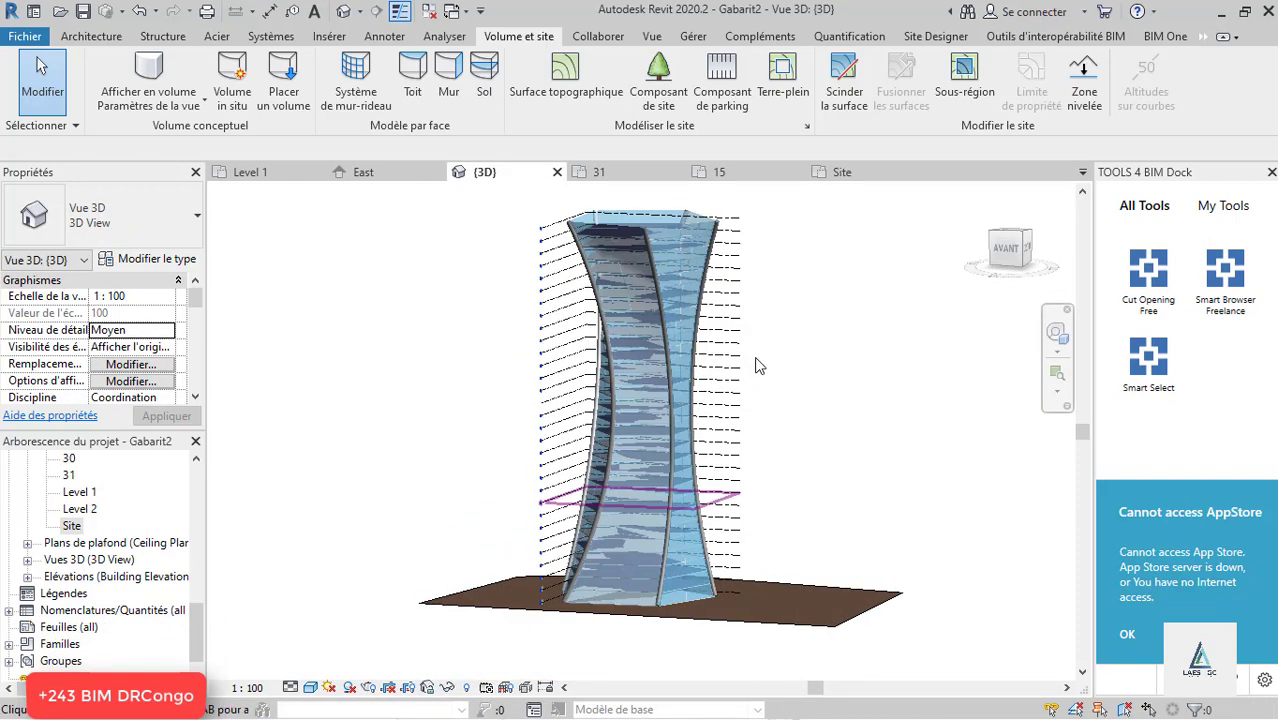
{"action": "middle_click_drag", "start_coordinate": [465, 422], "coordinate": [365, 486], "text": "shift"}
{"action": "middle_click_drag", "start_coordinate": [720, 408], "coordinate": [565, 315], "text": "shift"}
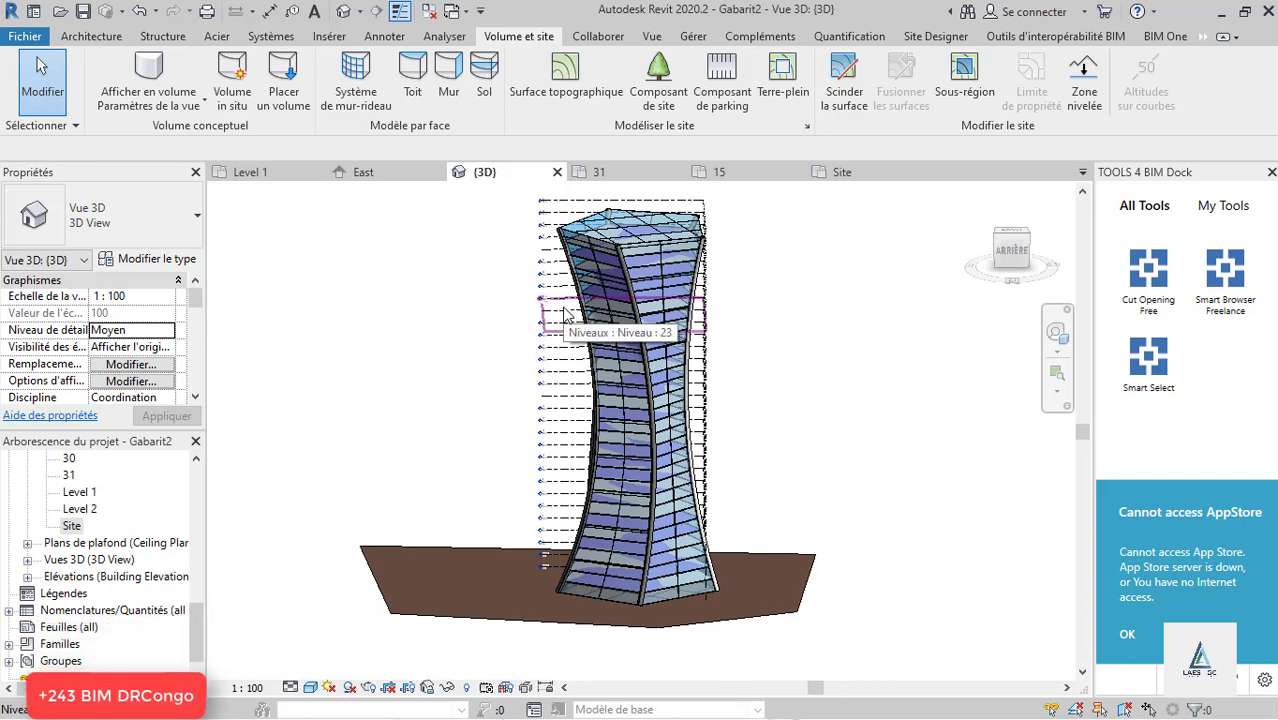
{"action": "mouse_move", "coordinate": [704, 300]}
{"action": "middle_mouse_down", "text": "shift"}
{"action": "mouse_move", "coordinate": [766, 354]}
{"action": "mouse_move", "coordinate": [699, 362]}
{"action": "middle_mouse_up", "text": "shift"}
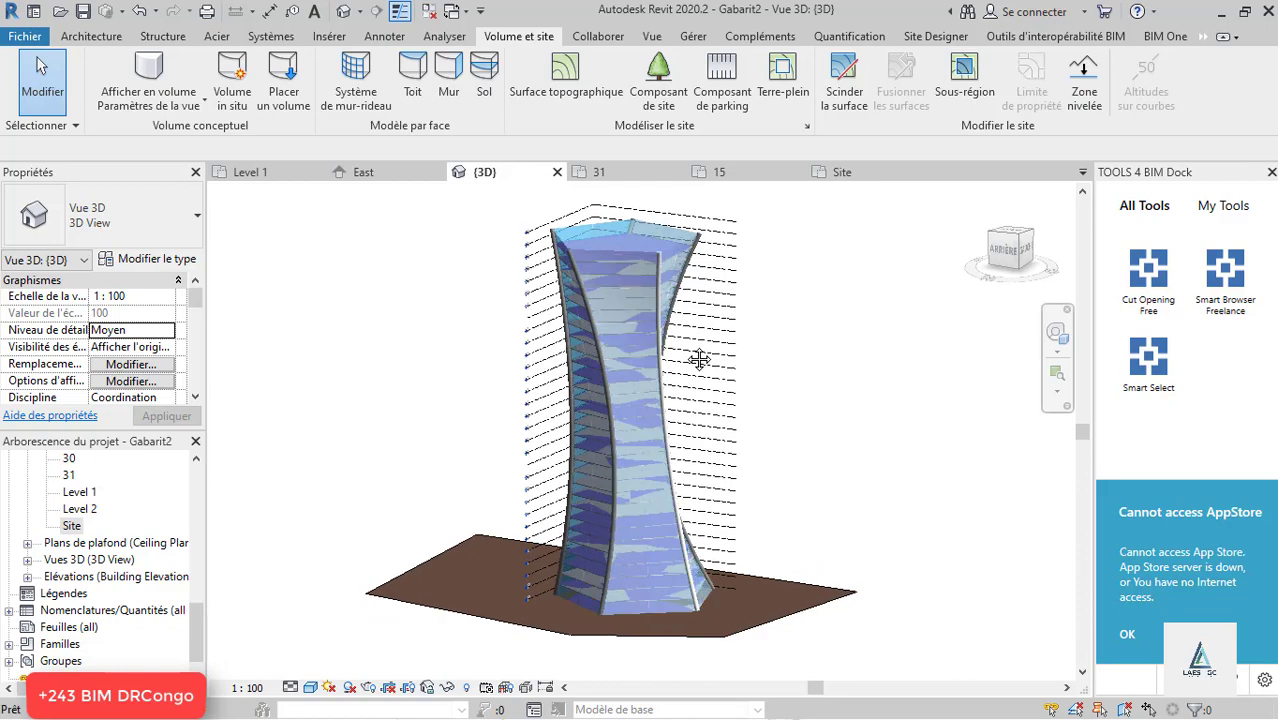
{"action": "scroll", "coordinate": [735, 636], "scroll_direction": "up", "scroll_amount": 8}
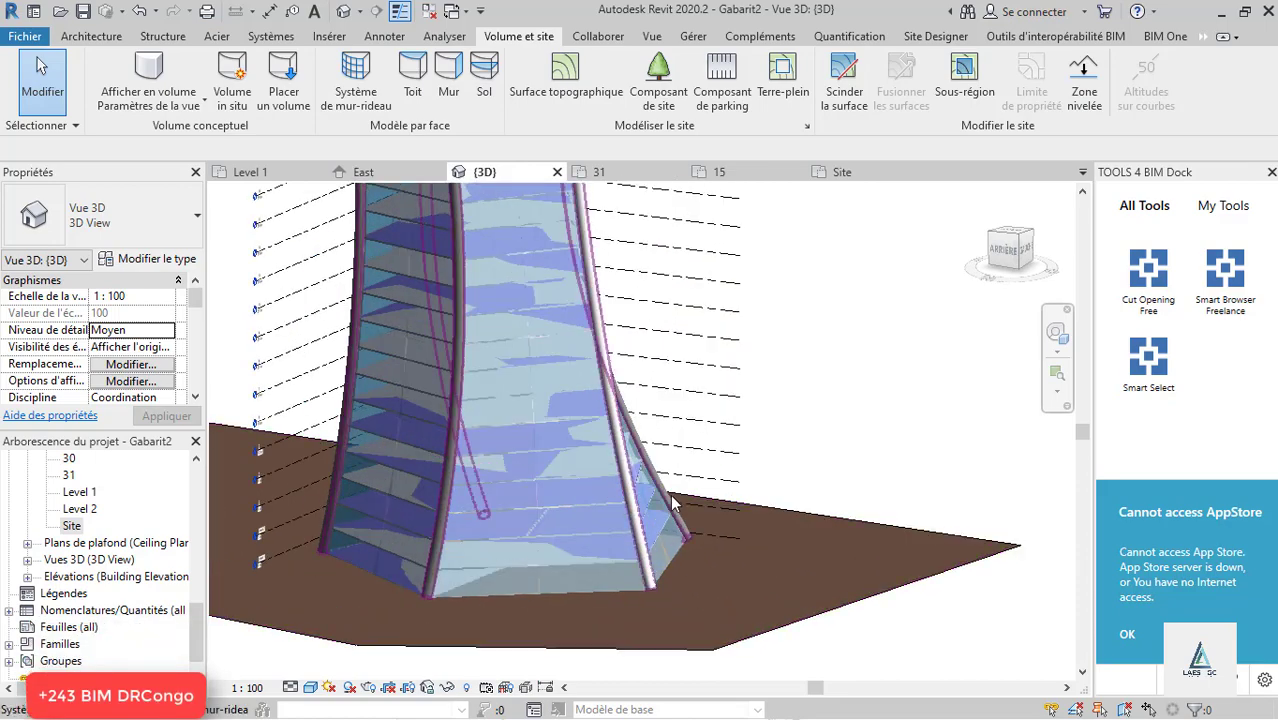
{"action": "scroll", "coordinate": [685, 492], "scroll_direction": "down", "scroll_amount": 10}
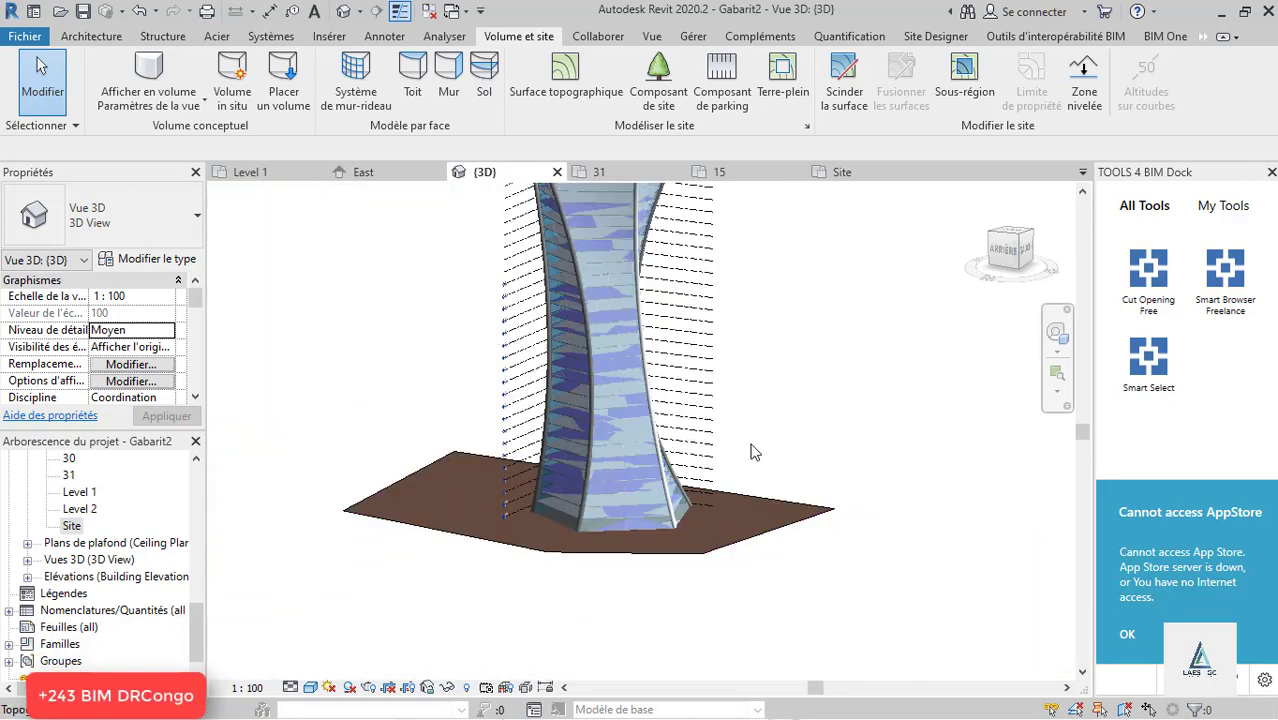
{"action": "middle_click_drag", "start_coordinate": [756, 448], "coordinate": [700, 340], "text": "shift"}
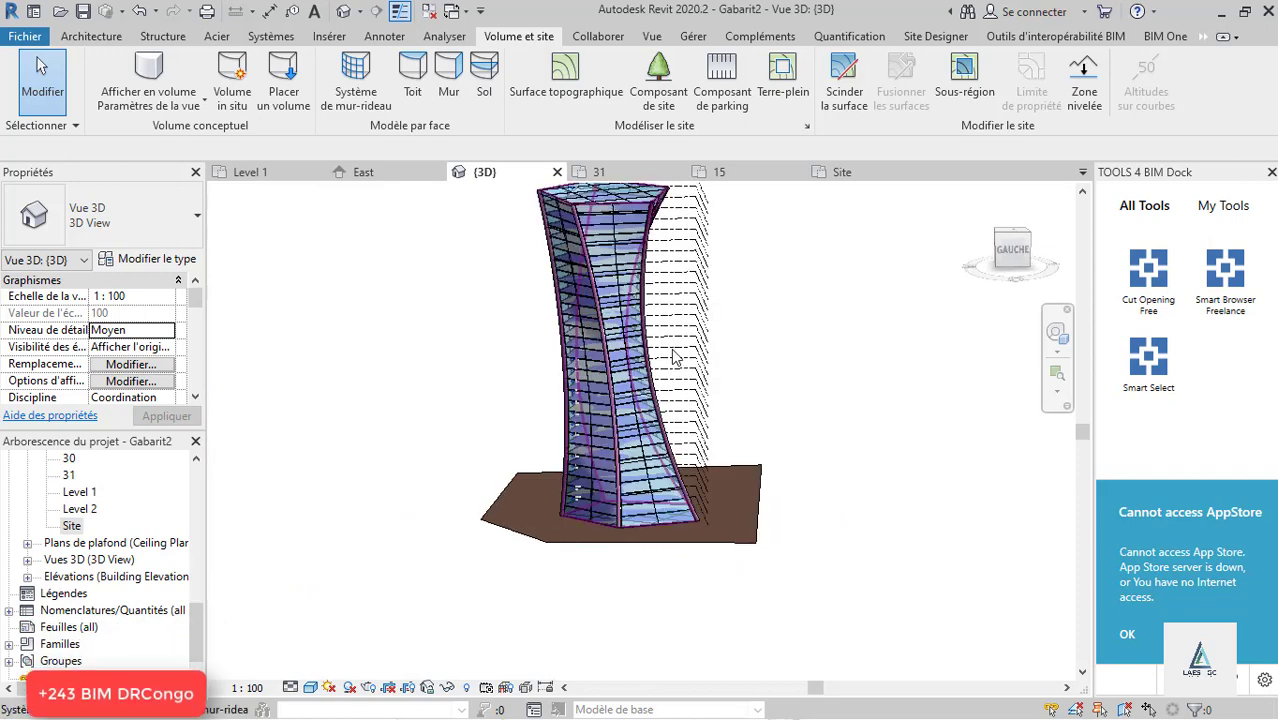
{"action": "scroll", "coordinate": [728, 308], "scroll_direction": "up", "scroll_amount": 3}
{"action": "scroll", "coordinate": [466, 600], "scroll_direction": "down", "scroll_amount": 2}
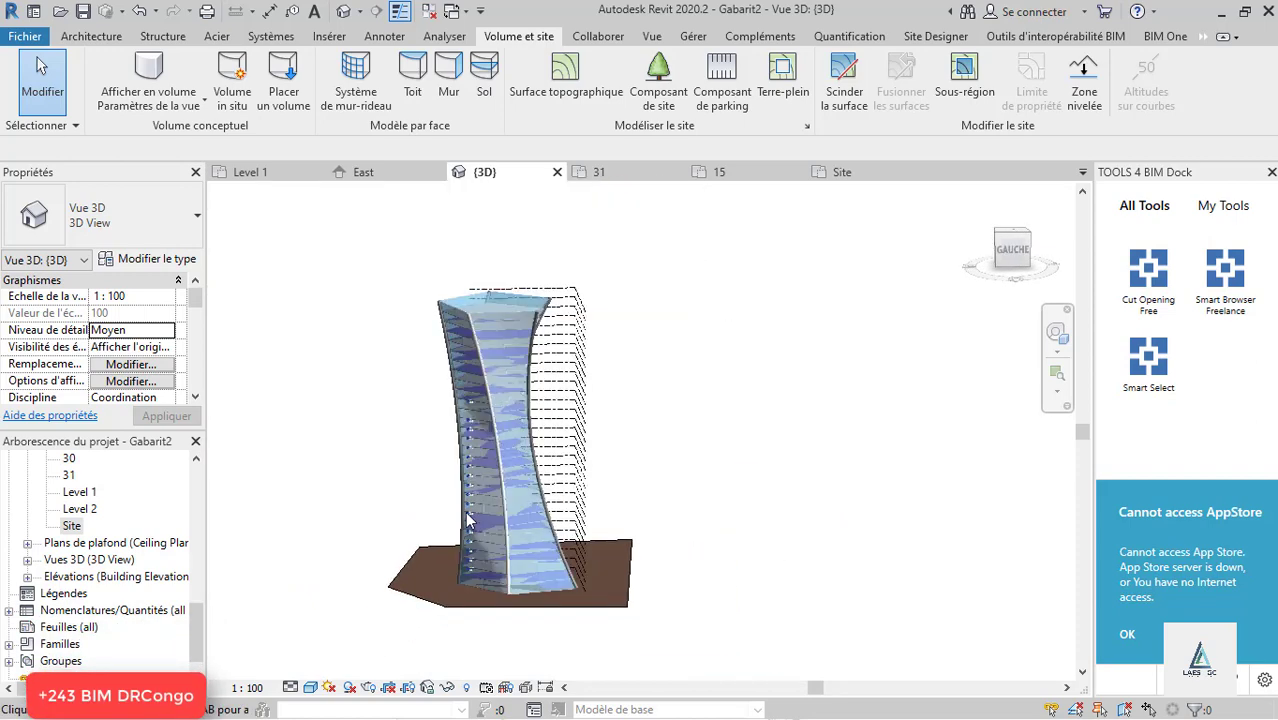
{"action": "scroll", "coordinate": [466, 326], "scroll_direction": "up", "scroll_amount": 2}
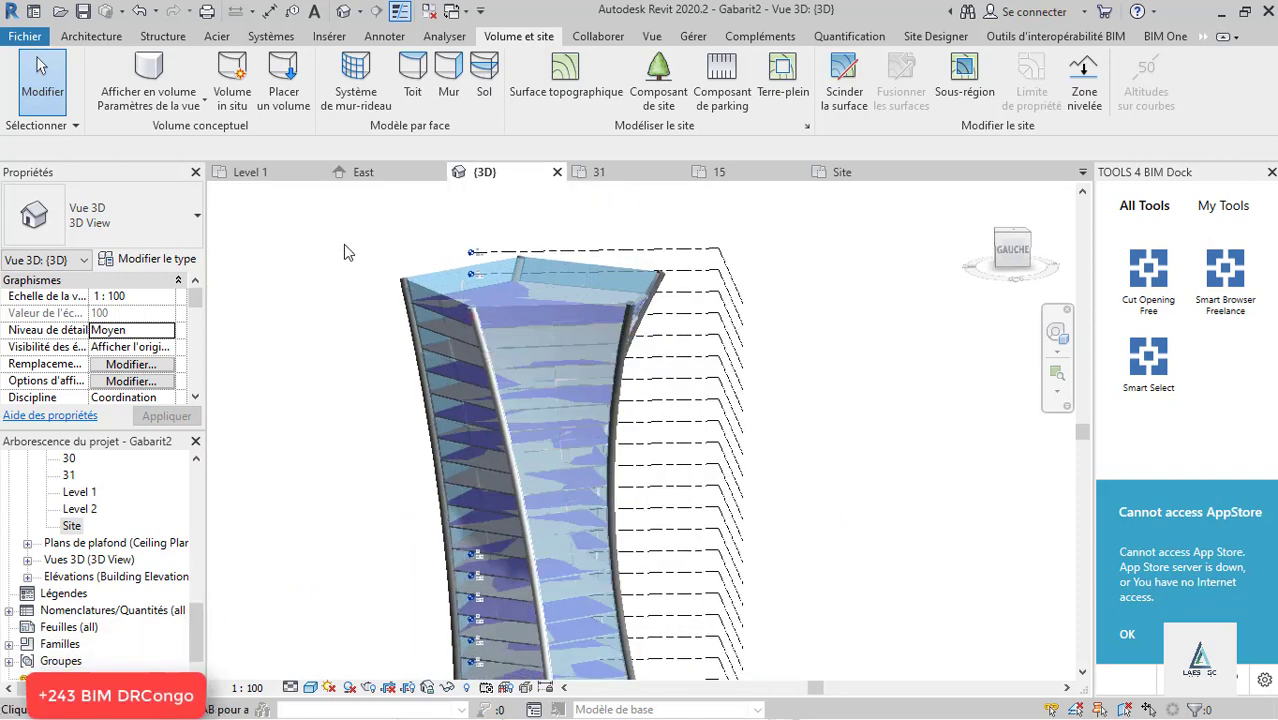
{"action": "scroll", "coordinate": [640, 265], "scroll_direction": "down", "scroll_amount": 3}
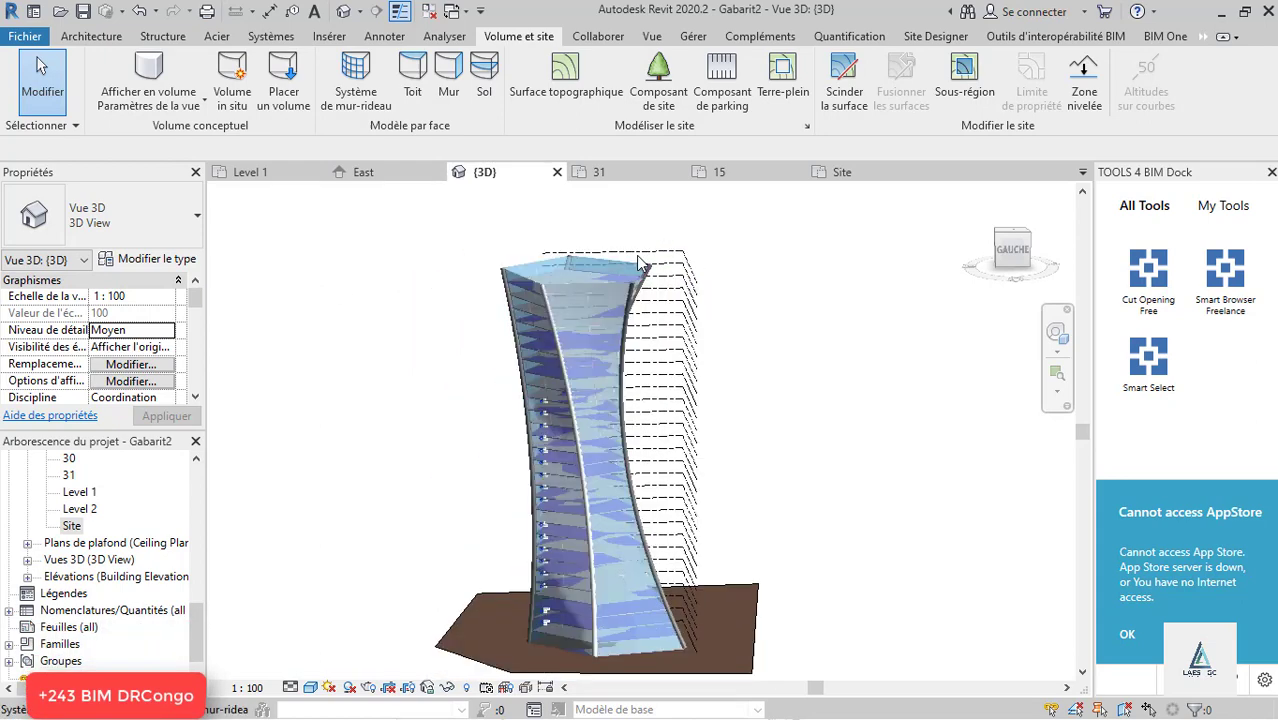
{"action": "scroll", "coordinate": [640, 262], "scroll_direction": "down", "scroll_amount": 1}
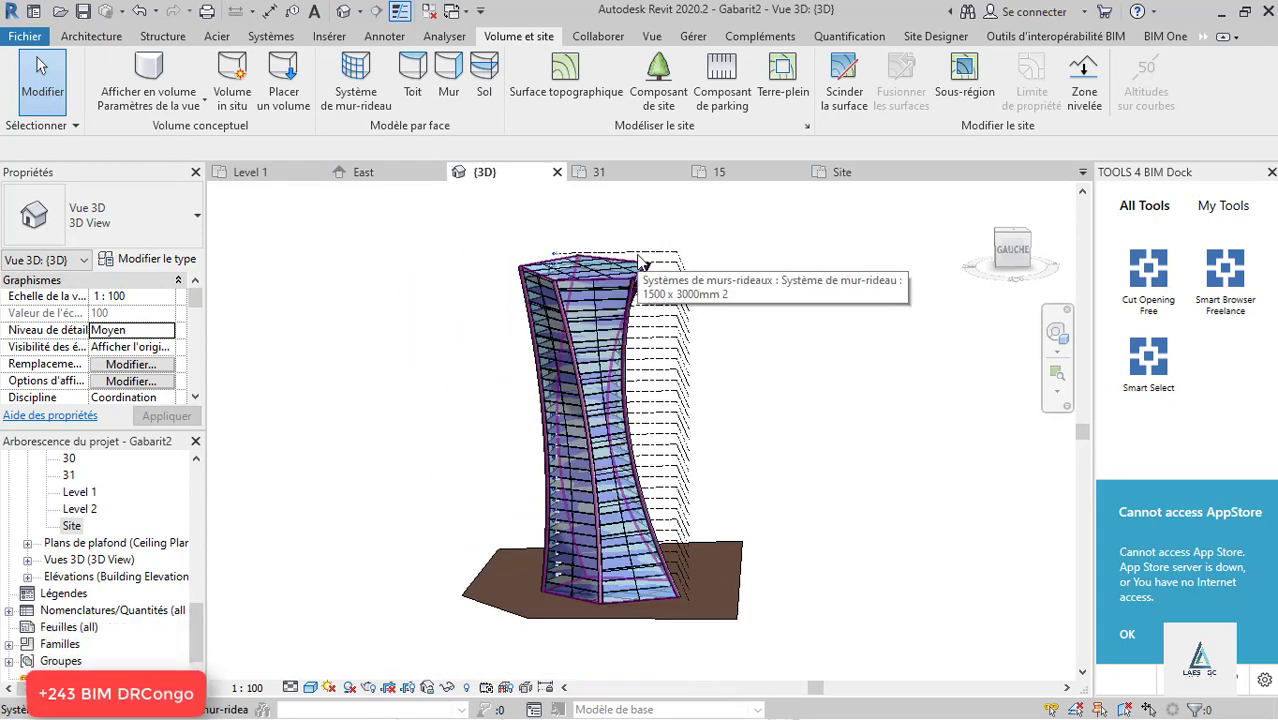